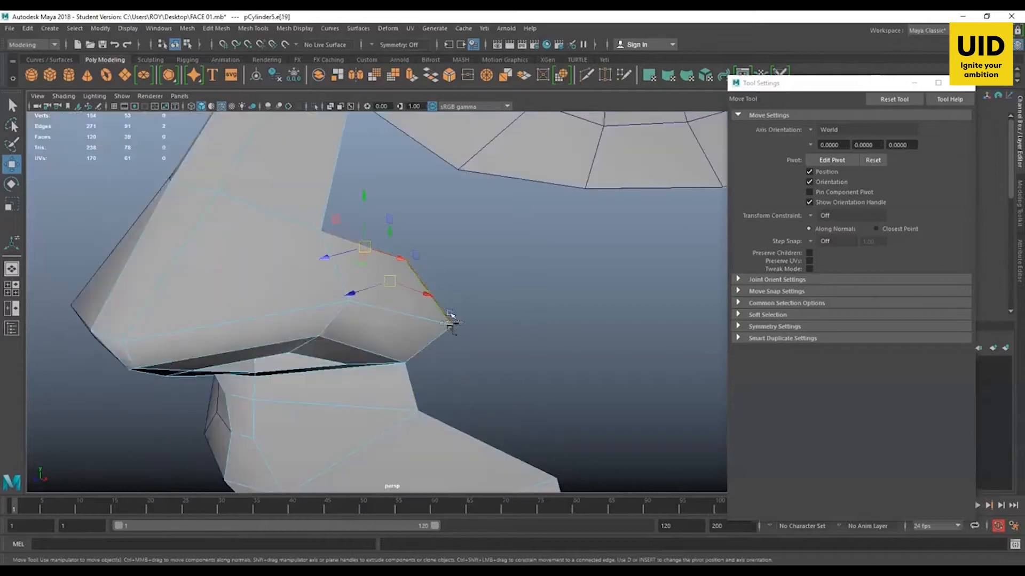
Step: Extrude the nostril wing's outer border edges with a Local Translate Z of 0.126
left_click(448, 321, "shift")
left_click(475, 351, "shift")
middle_click_drag(479, 352, 465, 327, "alt")
key("ctrl+e")
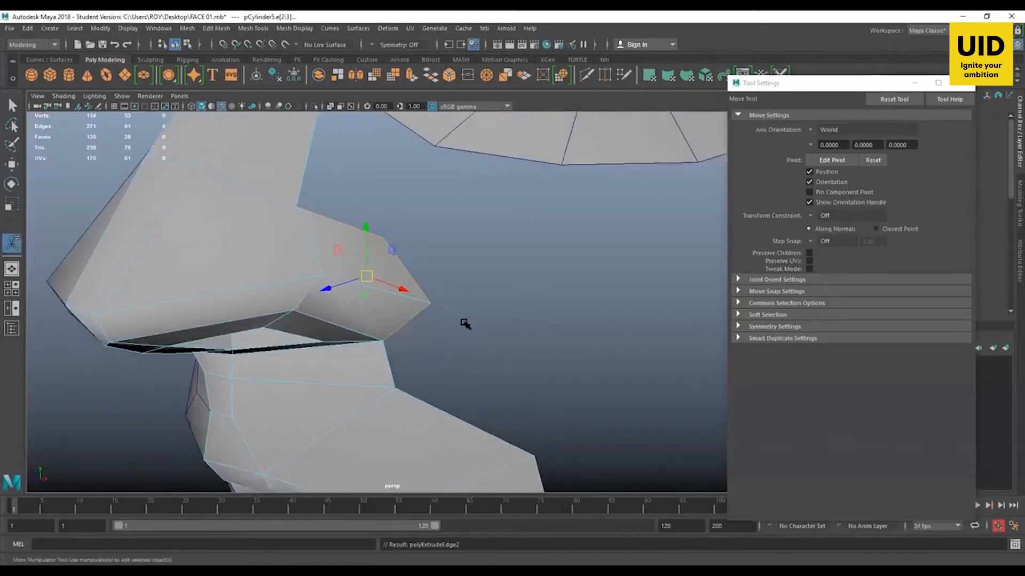
left_click_drag(453, 373, 455, 286, "alt")
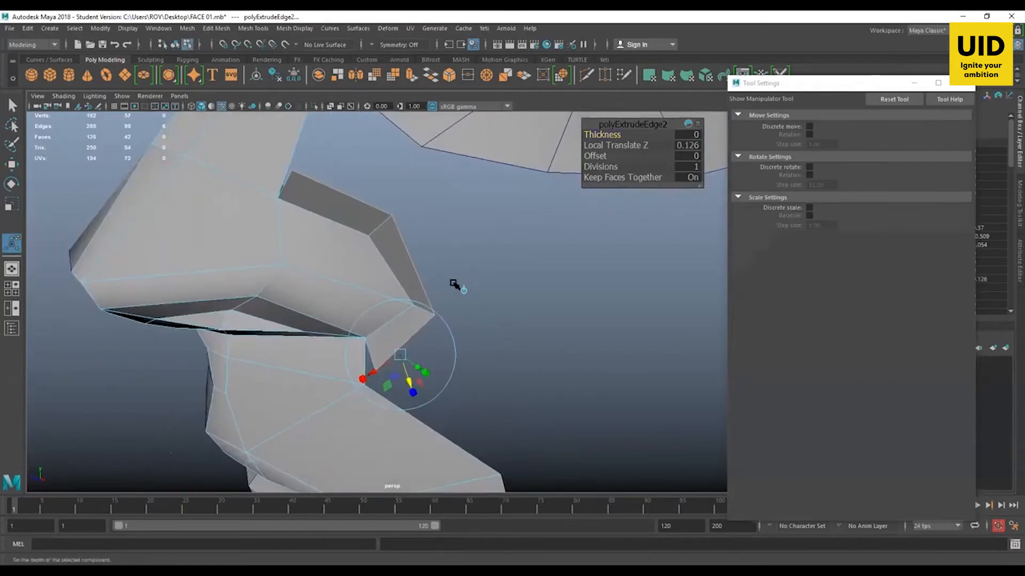
Step: Move the upper vertices of the extruded nostril strip in the front view to follow the nose wing in the reference
key("w")
left_click(399, 228)
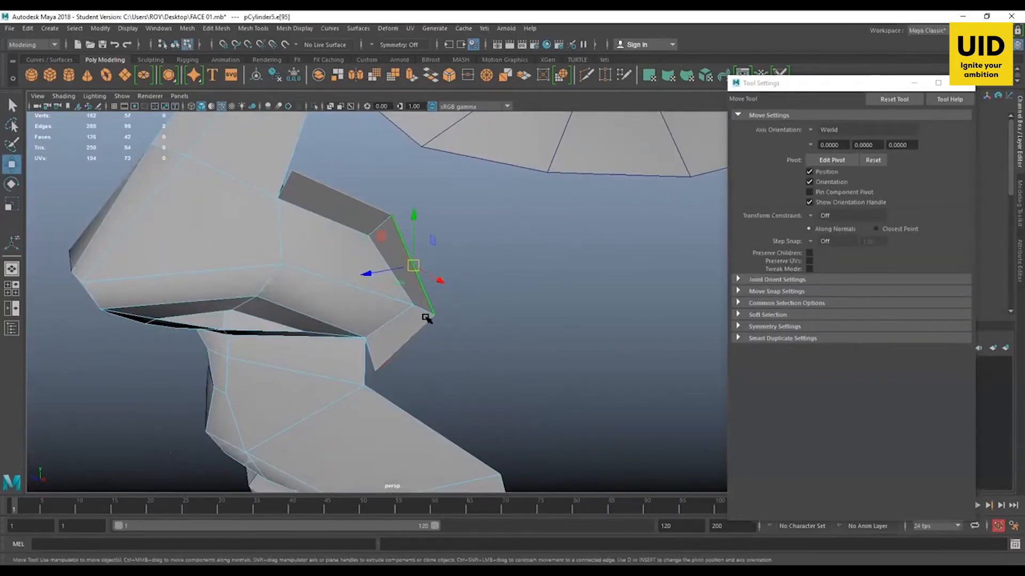
left_click_drag(469, 350, 475, 337, "alt")
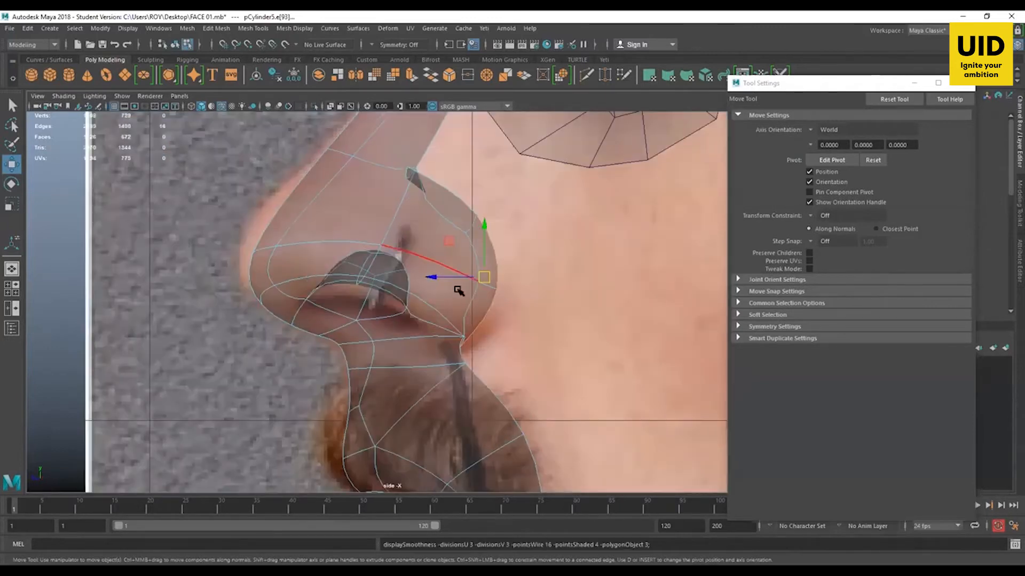
middle_click_drag(450, 279, 469, 316, "alt")
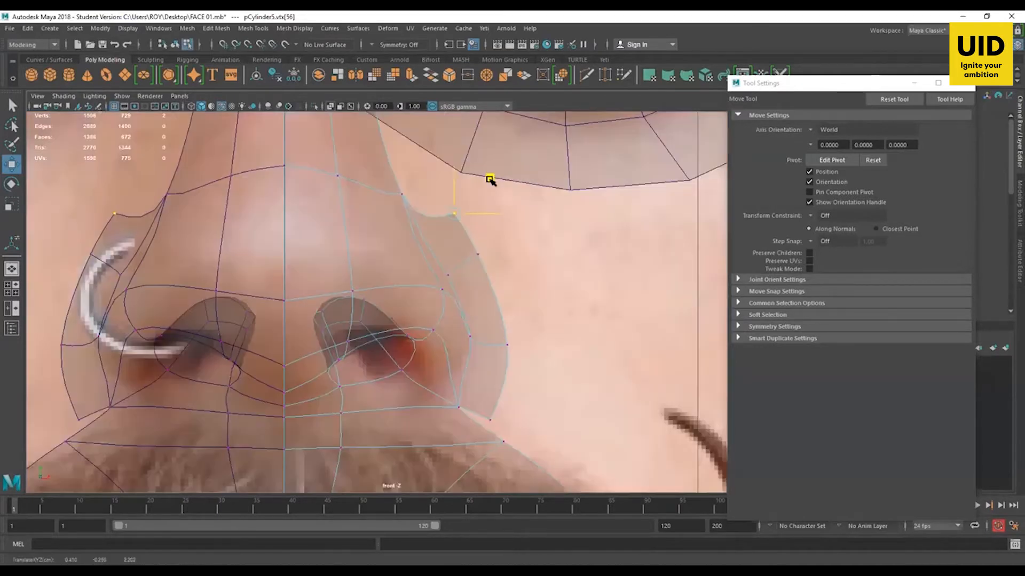
left_click(499, 184)
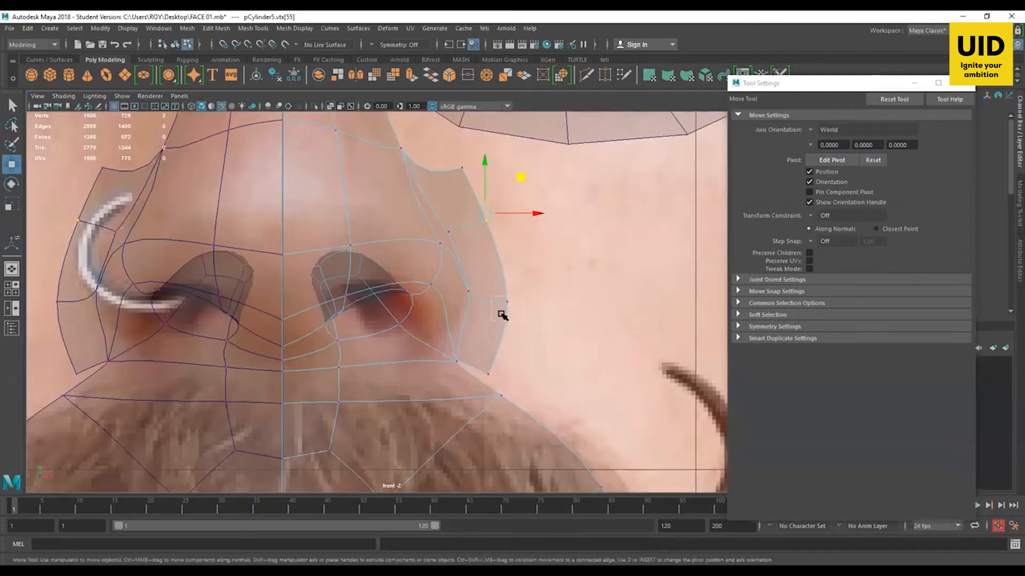
left_click_drag(501, 314, 512, 319)
left_click_drag(550, 270, 554, 273)
Step: Shift the nostril strip's lower and outer vertices outward in the front view and refine its upper end
middle_click_drag(520, 394, 517, 354, "alt")
left_click_drag(501, 325, 474, 342)
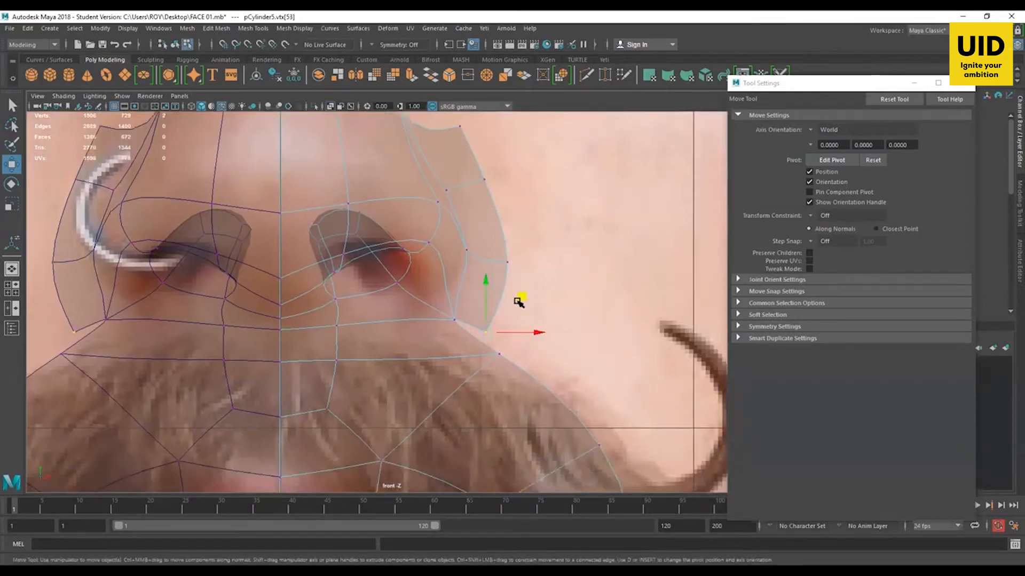
middle_click_drag(519, 301, 543, 256)
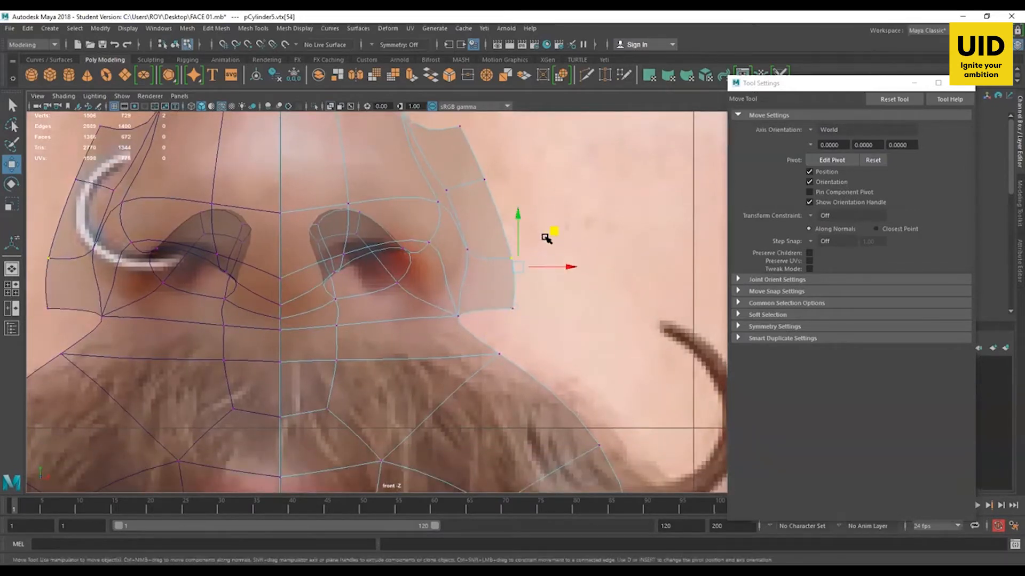
key("Up")
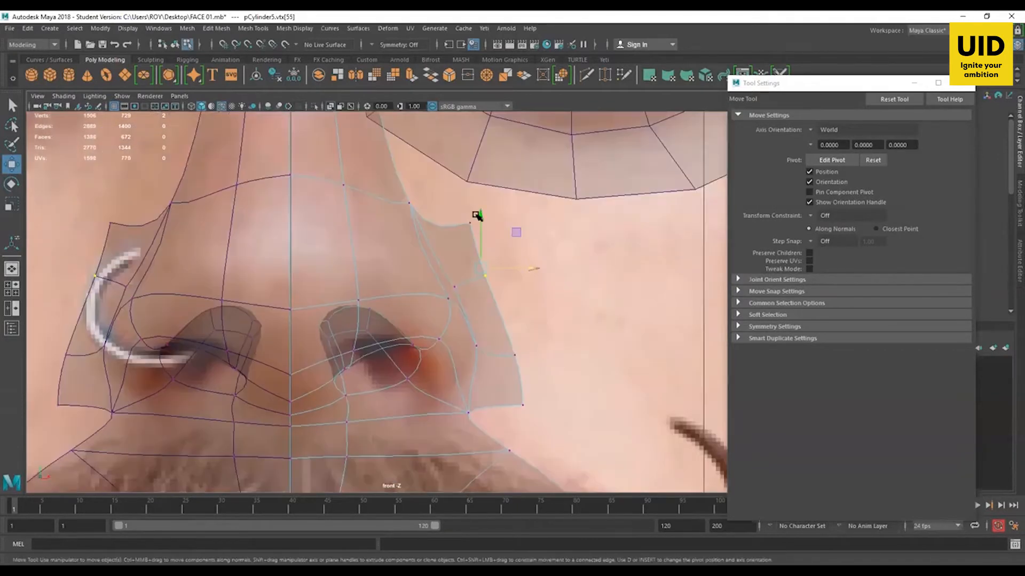
left_click_drag(454, 206, 499, 222)
middle_click_drag(498, 315, 493, 298, "alt")
scroll(477, 336, "up", 1)
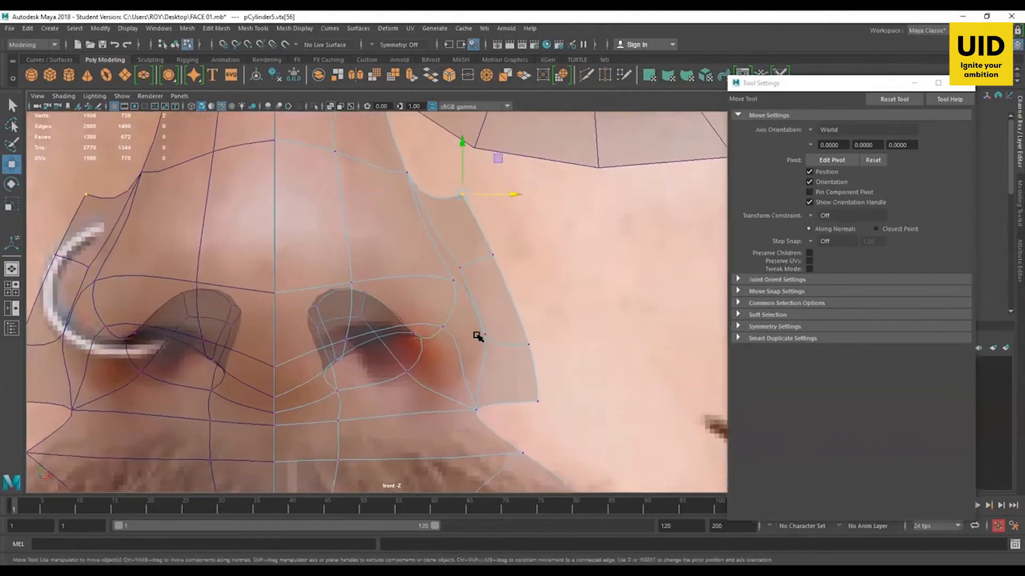
Step: Reposition the nostril strip's vertices in the side view along the reference wing crease and check the smoothed shape in perspective
key("space")
key("space")
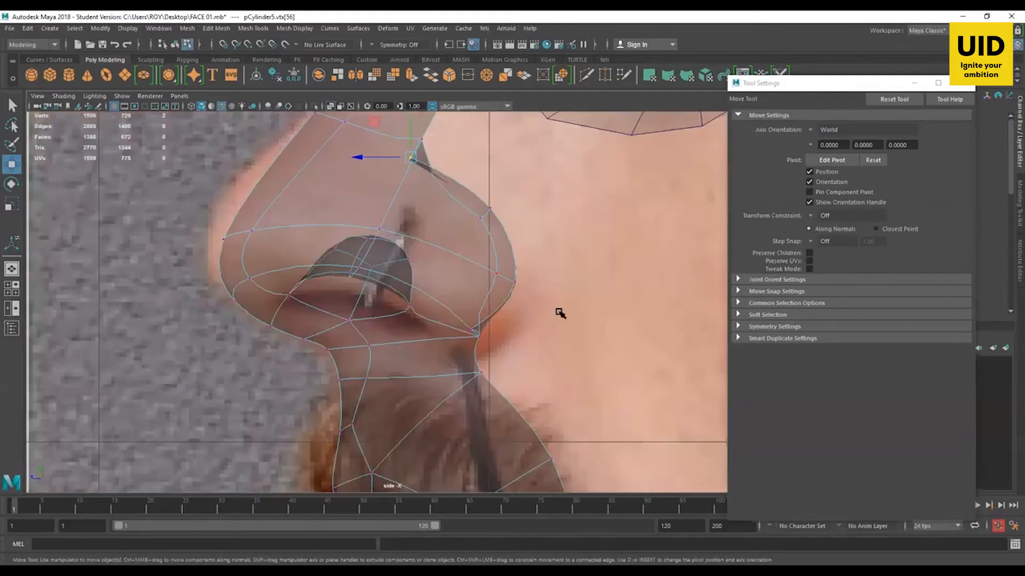
key("space")
key("space")
left_click_drag(528, 297, 455, 270, "alt")
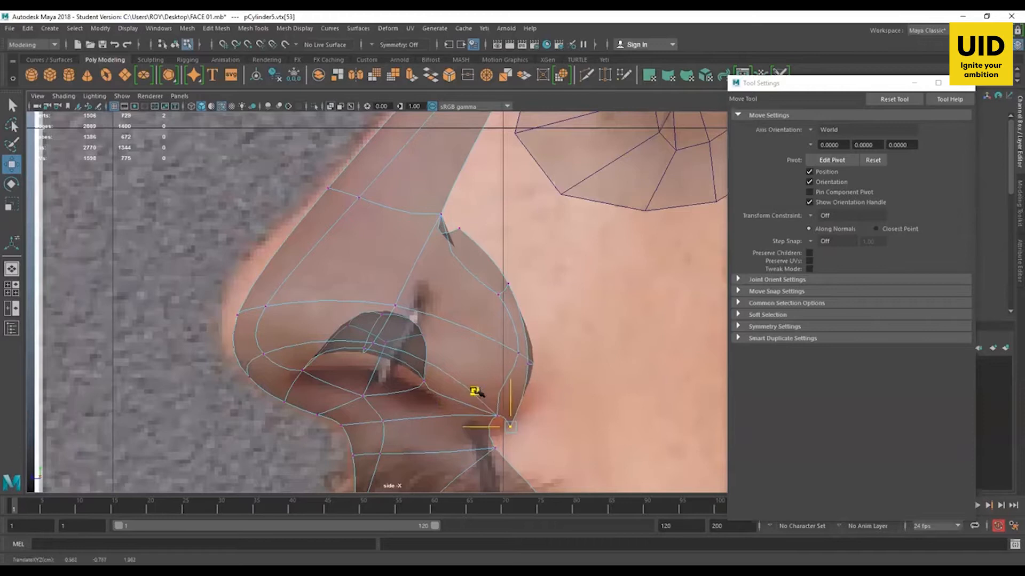
left_click_drag(474, 392, 464, 386)
left_click(522, 363)
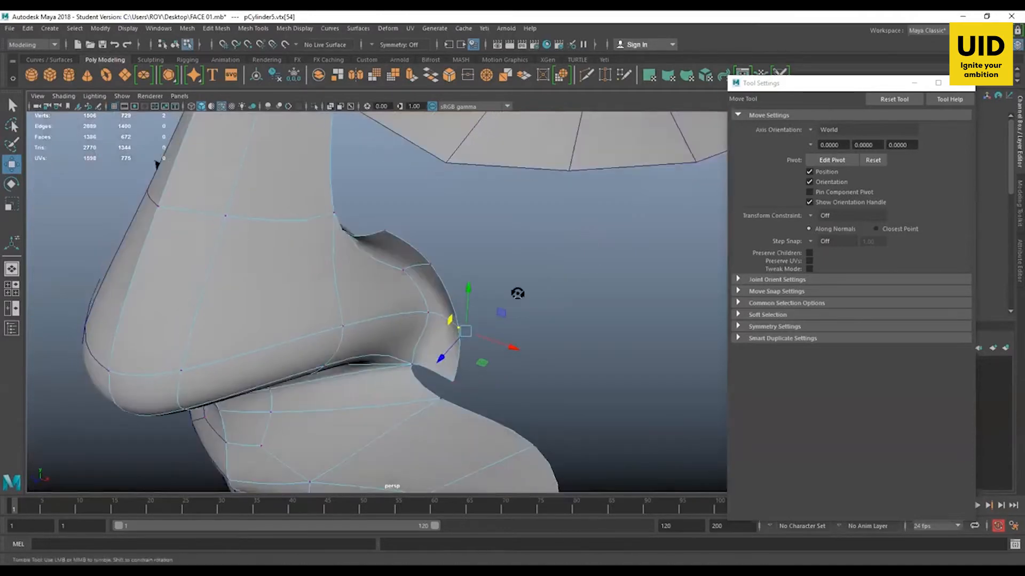
left_click_drag(514, 293, 458, 276, "alt")
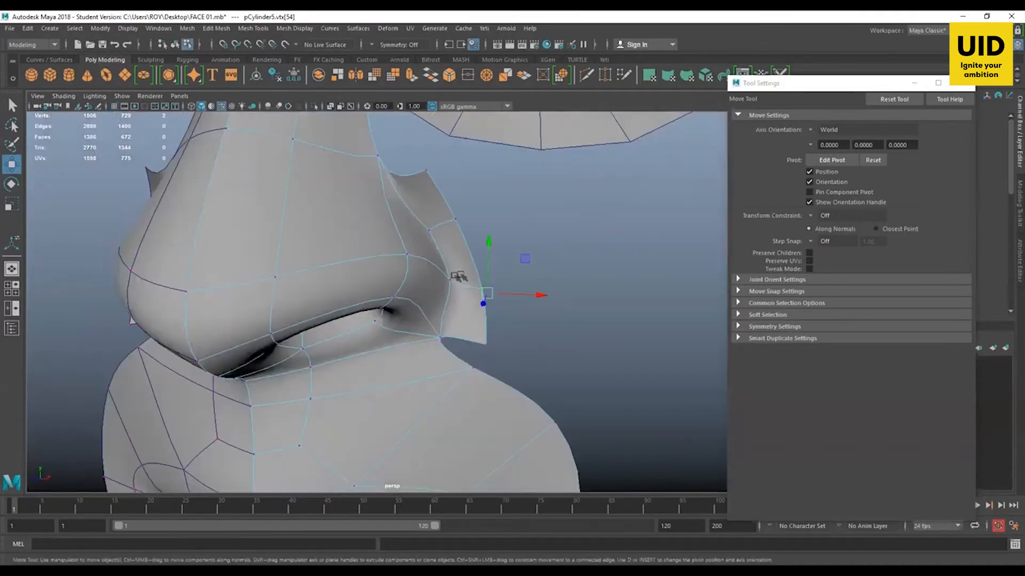
left_click(406, 253)
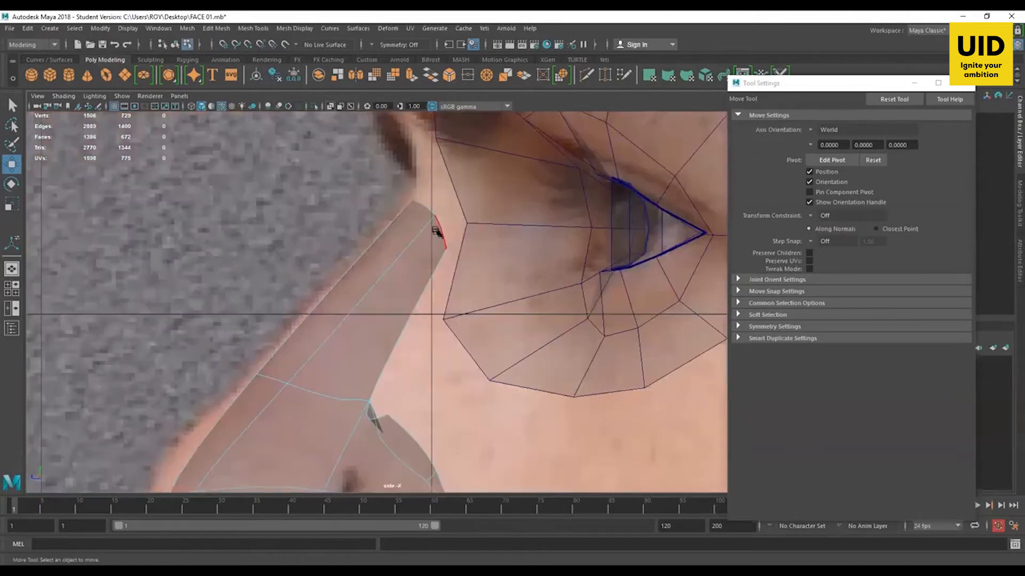
Step: Turn off the smooth preview and align the upper-lip border vertices with the front reference
left_click(430, 229)
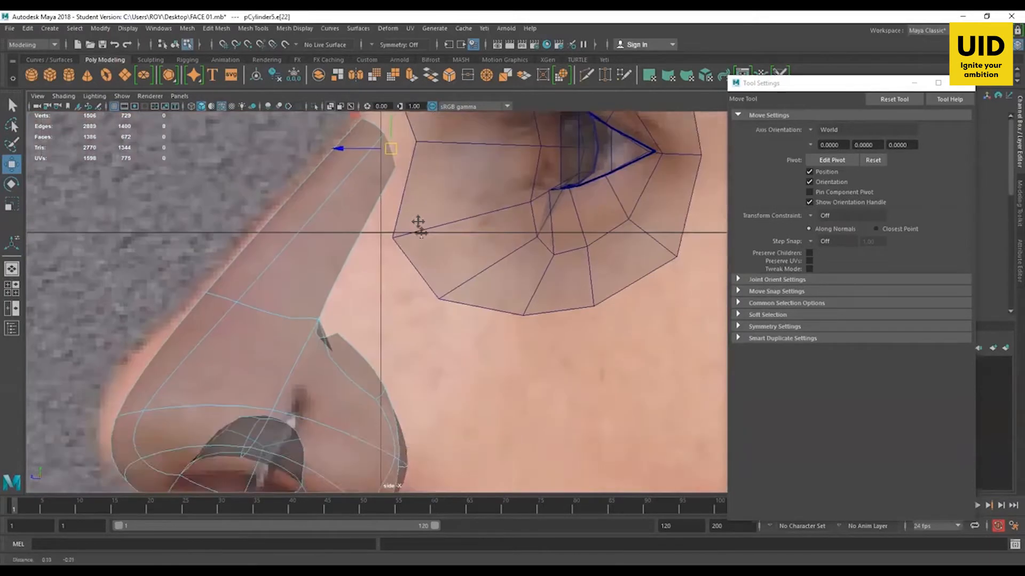
middle_click_drag(419, 227, 428, 311, "alt")
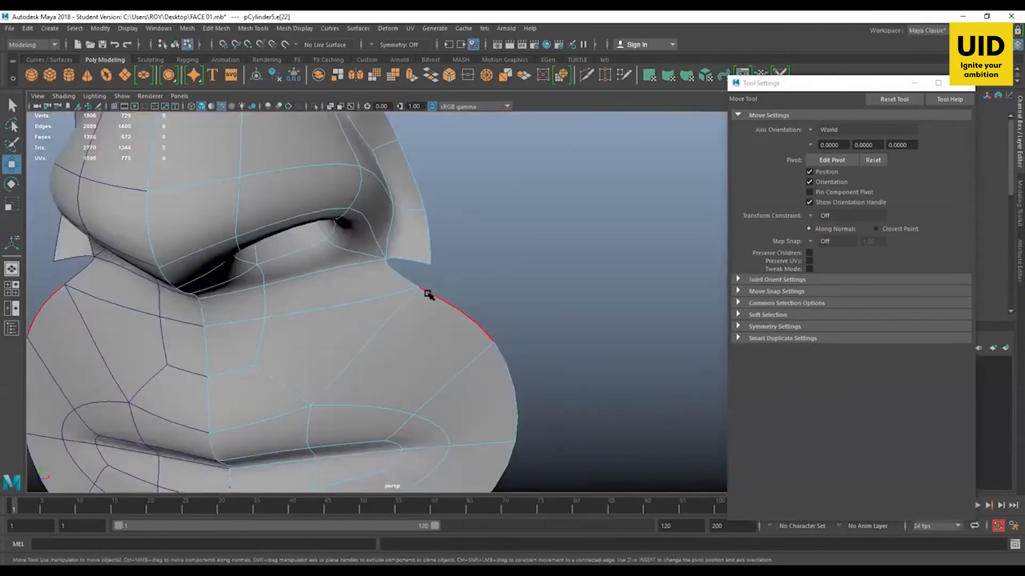
key("1")
left_click(400, 272)
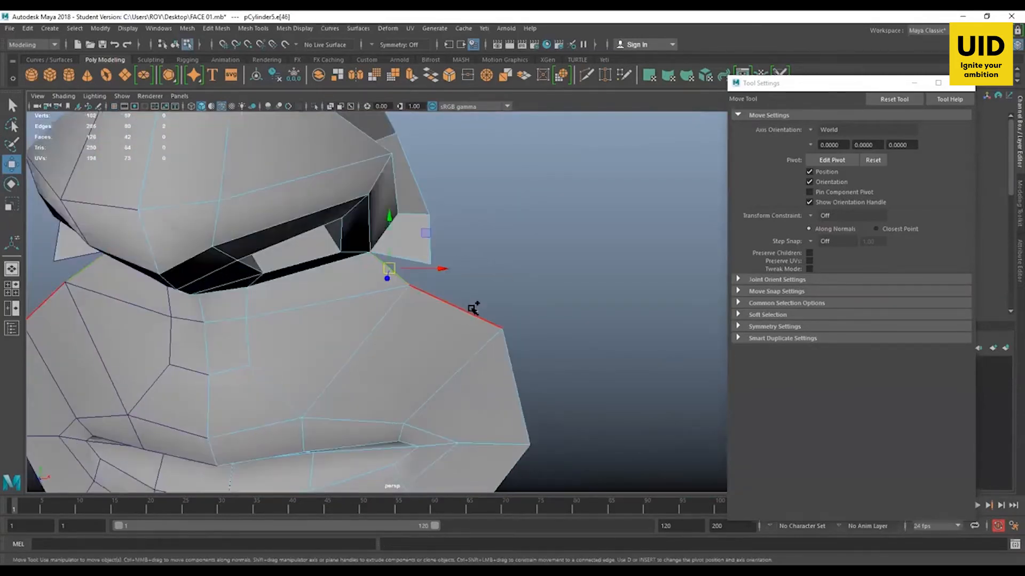
left_click(474, 307, "shift")
mouse_move(497, 321)
left_mouse_down("alt")
mouse_move(517, 329)
mouse_move(511, 321)
left_mouse_up("alt")
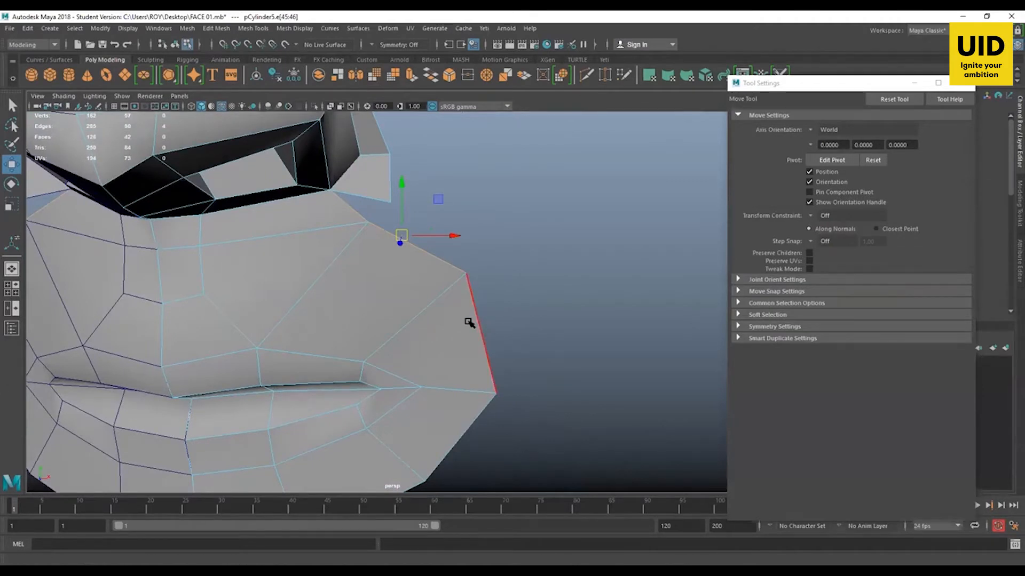
left_click_drag(470, 323, 396, 326, "alt")
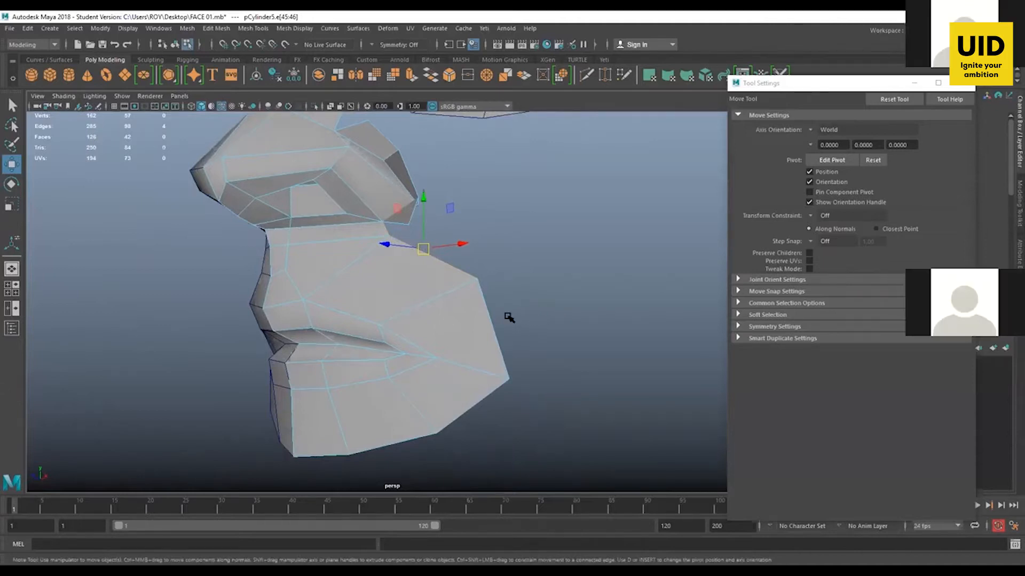
left_click_drag(508, 318, 483, 320, "alt")
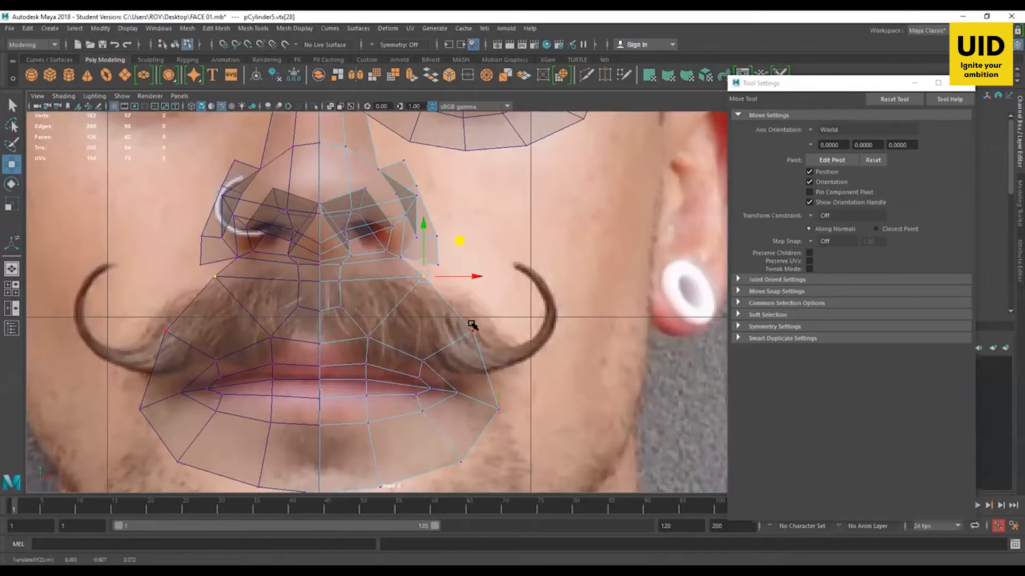
left_click_drag(474, 325, 483, 327)
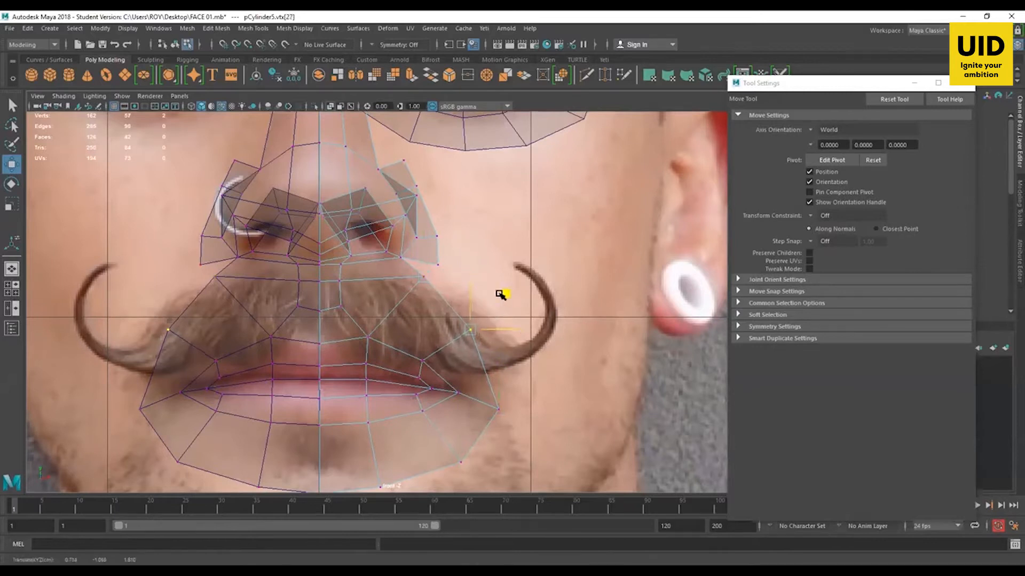
Step: Extrude the three outer border edges beside the upper lip and position the new strip in the front and side views
left_click(420, 272)
left_click(449, 307, "shift")
left_click(471, 343, "shift")
key("ctrl+e")
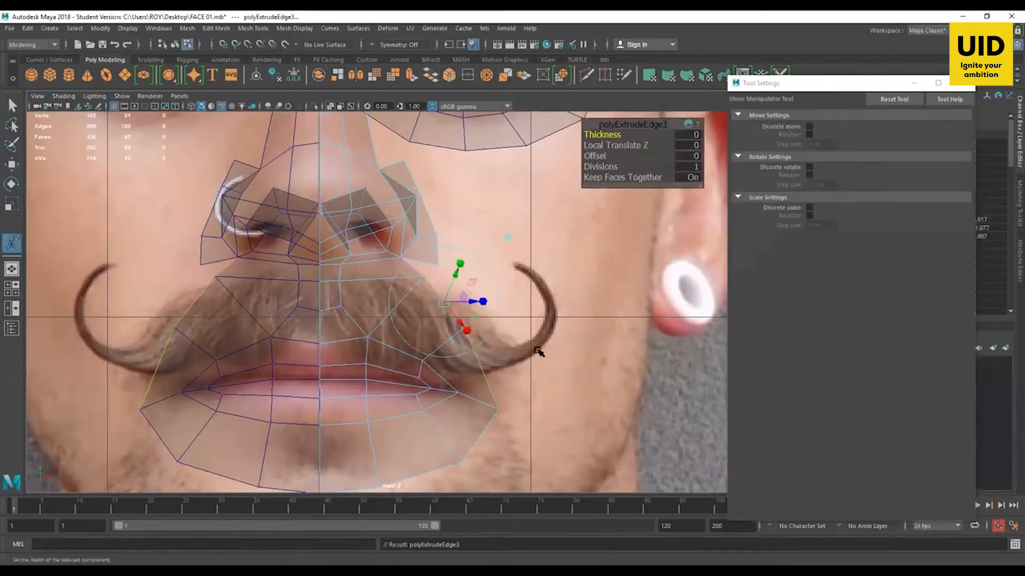
key("w")
left_click_drag(490, 330, 513, 331)
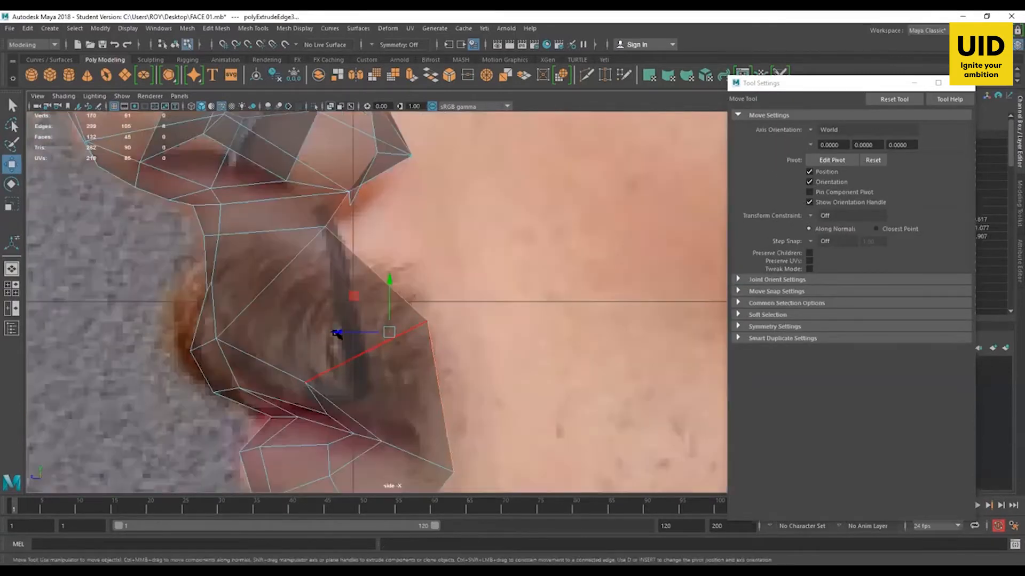
mouse_move(395, 332)
left_mouse_down()
mouse_move(369, 330)
mouse_move(378, 325)
left_mouse_up()
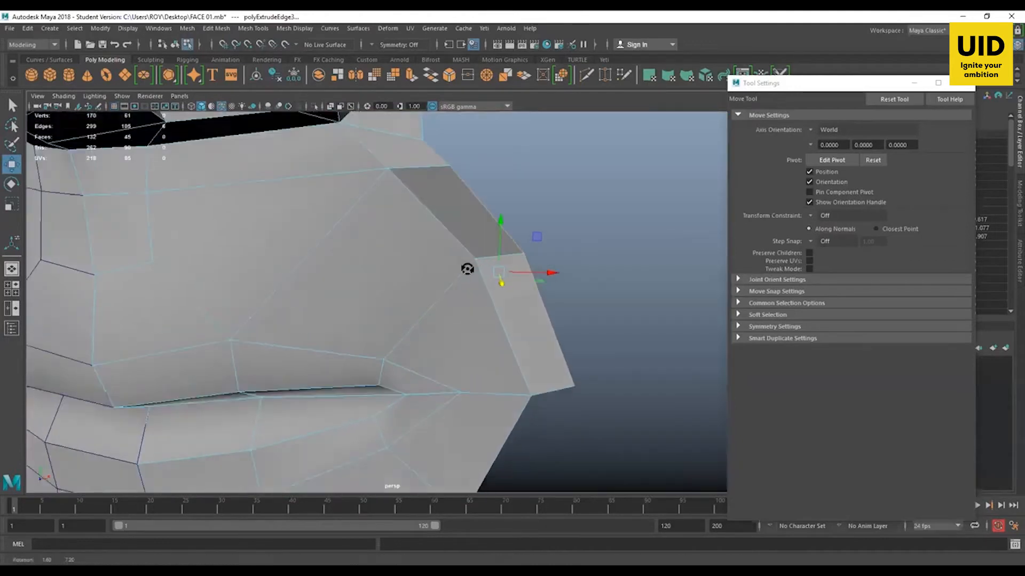
Step: Merge the nostril strip's lower corner vertex with the adjacent top vertex of the upper-lip strip
left_click_drag(466, 270, 420, 360, "alt")
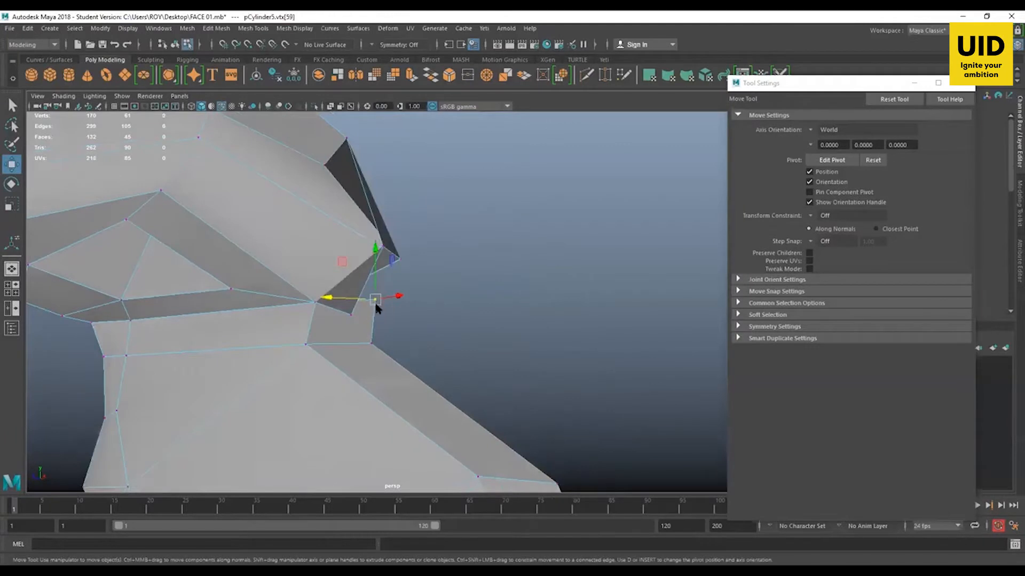
right_click_drag(376, 305, 390, 282, "shift")
left_click_drag(351, 305, 375, 290)
key("w")
left_click_drag(407, 351, 438, 316, "alt")
left_click_drag(438, 316, 457, 351, "alt")
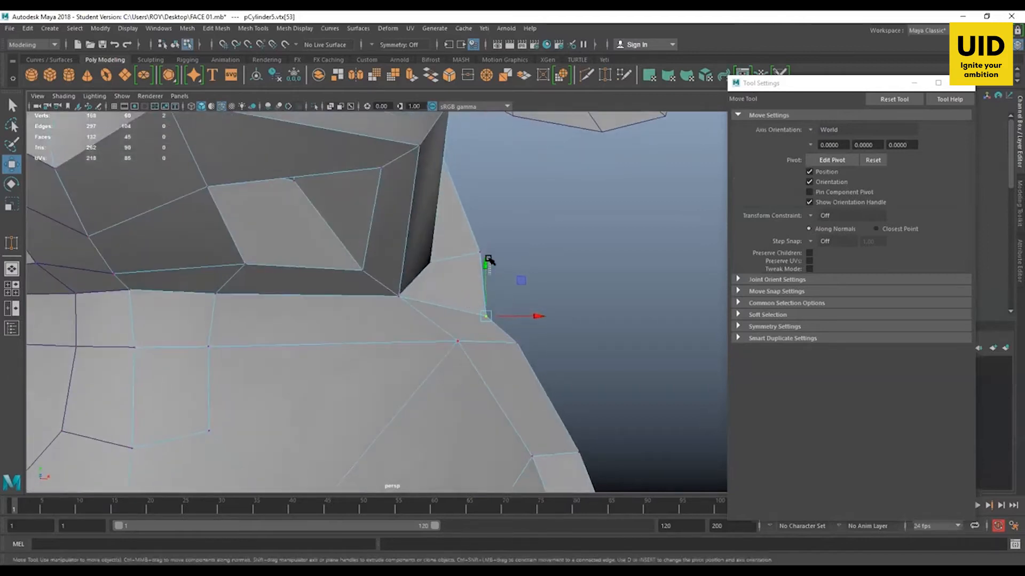
Step: Raise the merged vertex beside the nostril and adjust the strip vertex just below it to smooth the outline
left_click_drag(486, 269, 484, 261)
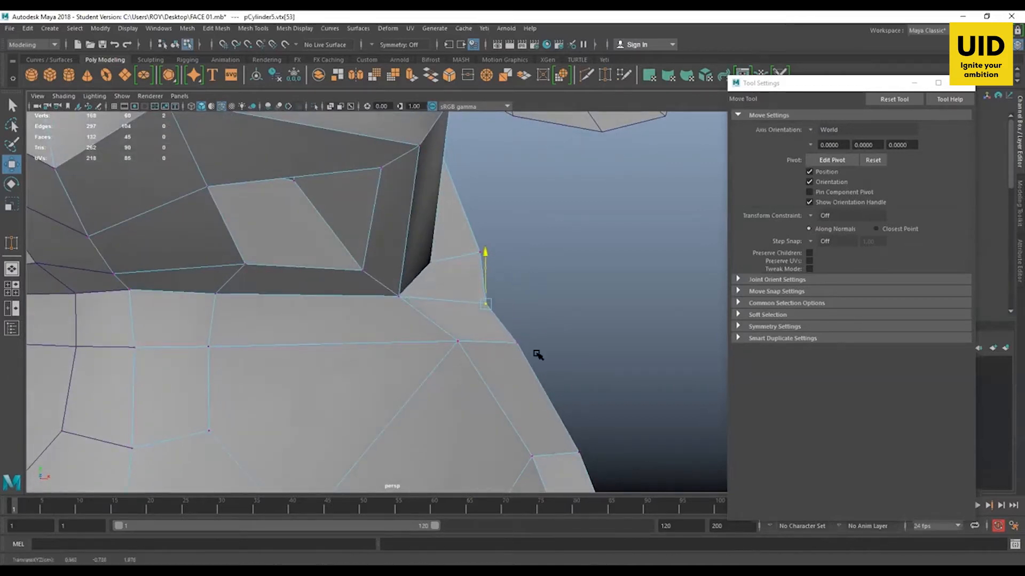
left_click_drag(538, 355, 453, 343, "alt")
left_click(455, 342)
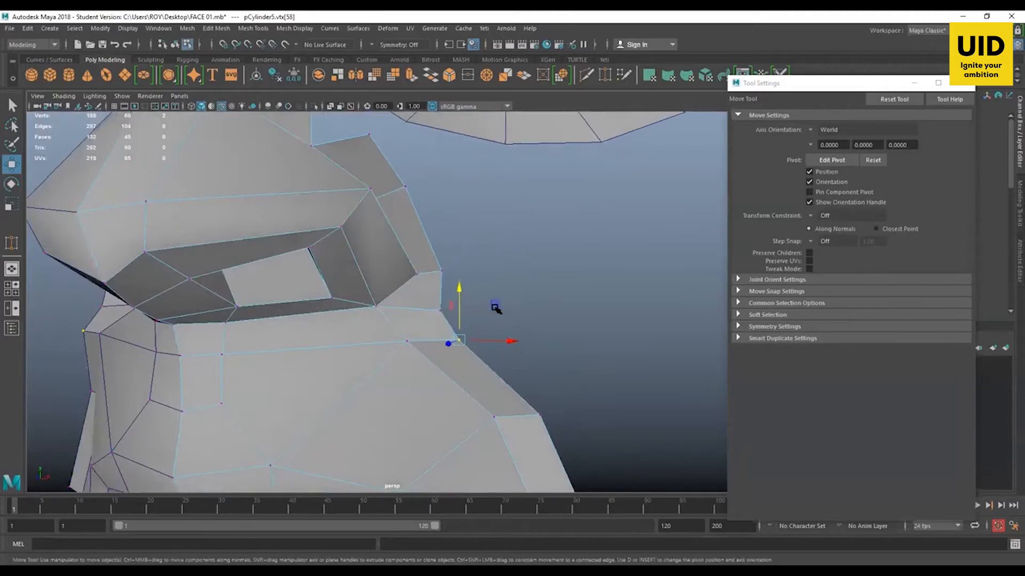
left_click_drag(512, 368, 532, 363, "alt")
left_click_drag(515, 317, 484, 348)
left_click_drag(550, 398, 502, 378, "alt")
left_click_drag(395, 296, 393, 280)
Step: Adjust the strip's lowest vertex beside the mouth corner in the side view
key("space")
key("space")
middle_click_drag(418, 411, 502, 245, "alt")
mouse_move(546, 254)
left_mouse_down()
mouse_move(525, 275)
mouse_move(546, 258)
left_mouse_up()
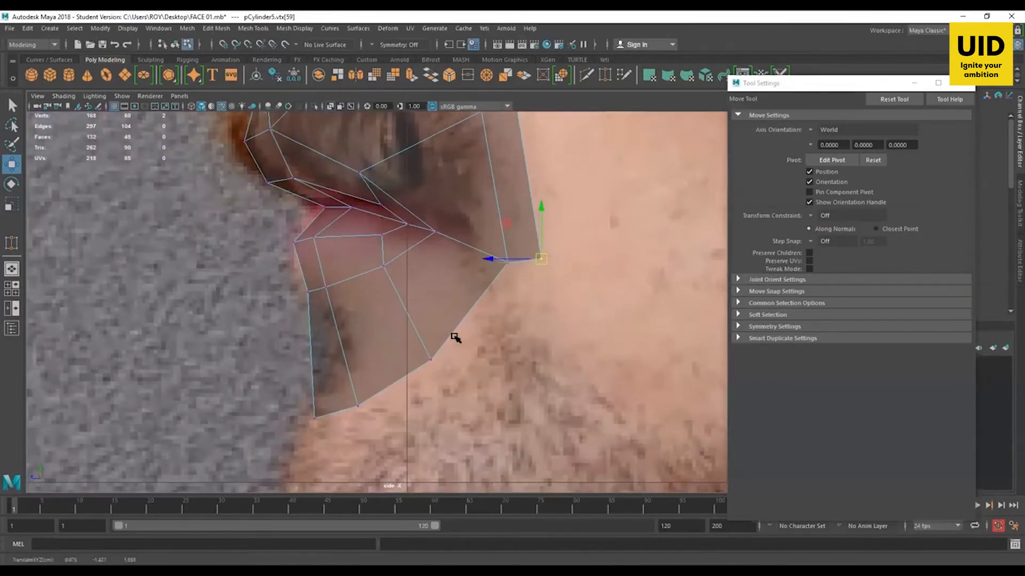
middle_click_drag(455, 338, 478, 338, "alt")
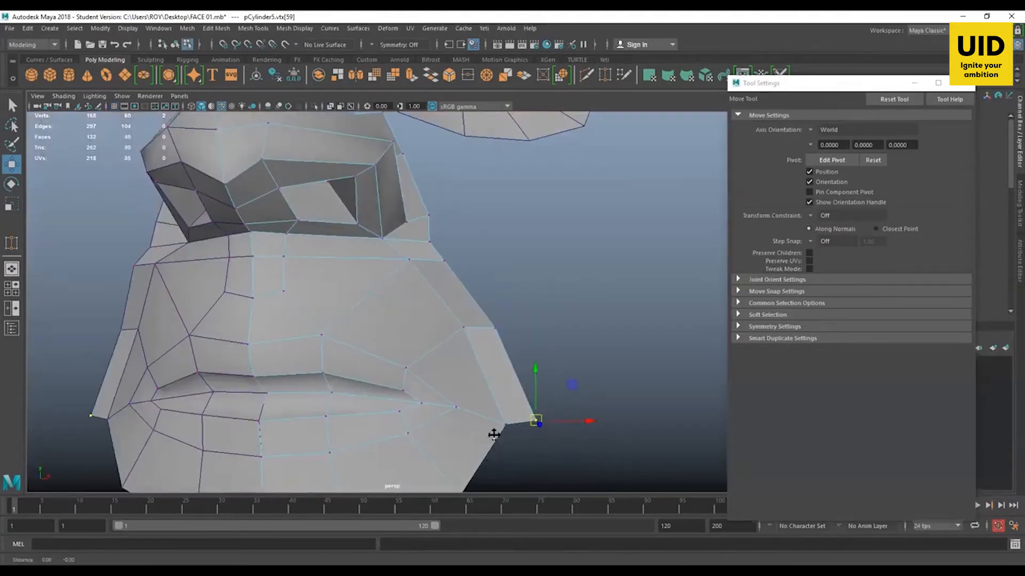
middle_click_drag(495, 435, 544, 375, "alt")
left_click_drag(544, 376, 502, 385, "alt")
Step: Extrude the three outer border edges along the underside of the lower-lip strip
right_click(481, 266)
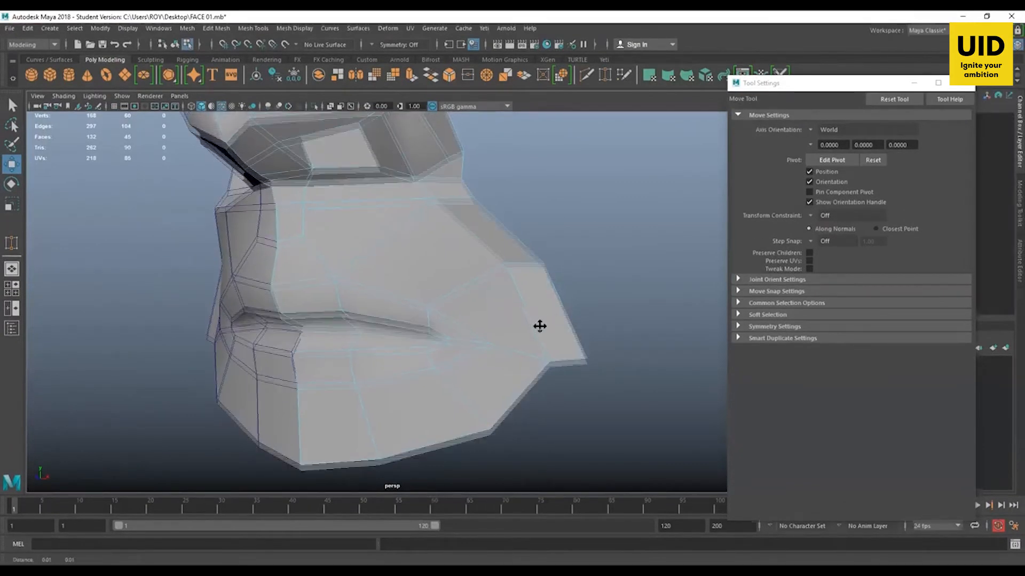
middle_click_drag(540, 318, 539, 326, "alt")
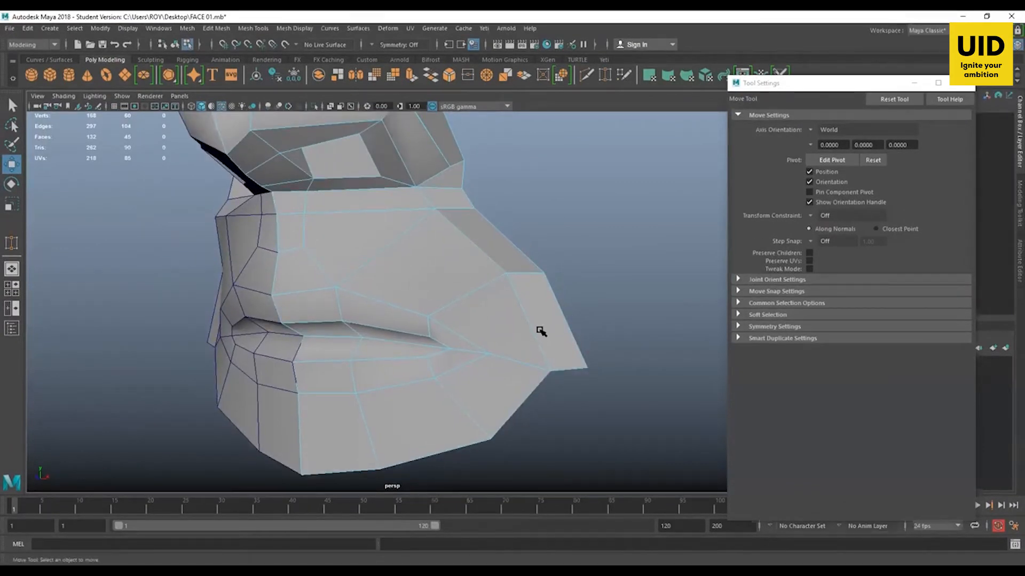
middle_click_drag(538, 331, 634, 263, "alt")
left_click(438, 404)
left_click(538, 390, "shift")
left_click(622, 342, "shift")
middle_click_drag(613, 401, 591, 347, "alt")
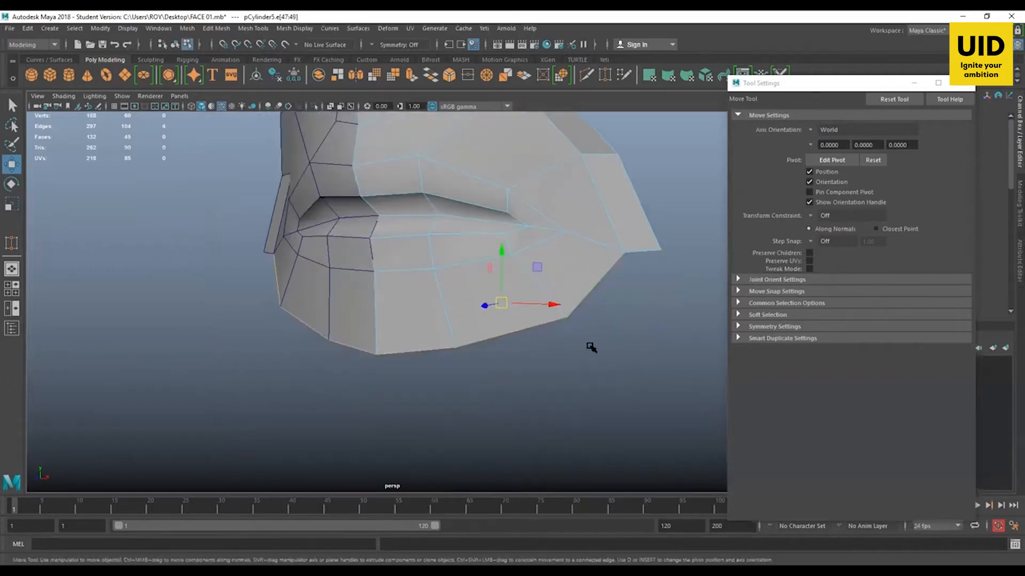
key("ctrl+e")
key("space")
key("space")
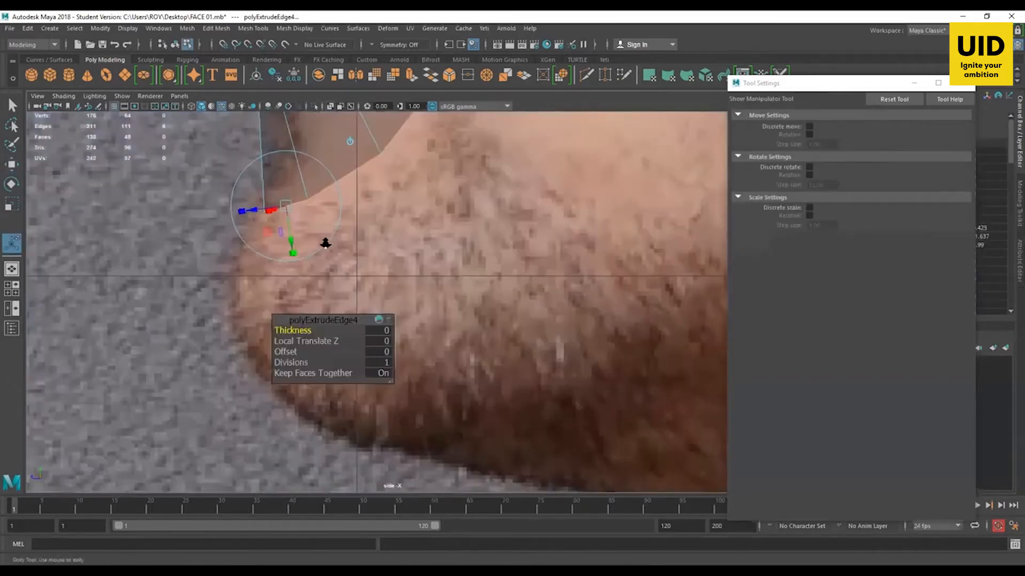
Step: Move the extruded edges down and back toward the bottom of the chin in the side view
key("w")
middle_click_drag(357, 144, 358, 266, "alt")
left_click_drag(361, 213, 382, 388)
middle_click_drag(382, 388, 358, 242, "alt")
right_click_drag(411, 290, 332, 294, "alt")
left_click_drag(333, 296, 366, 300)
Step: Adjust the new chin strip's lower vertices one by one to follow the chin and jaw in the side view
left_click_drag(400, 262, 400, 260, "shift")
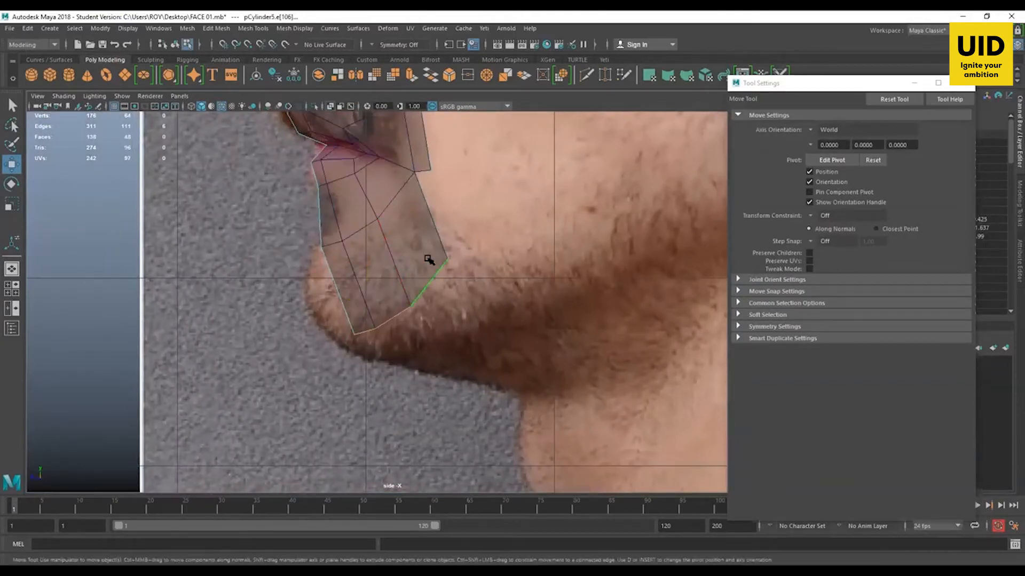
left_click_drag(411, 225, 439, 261)
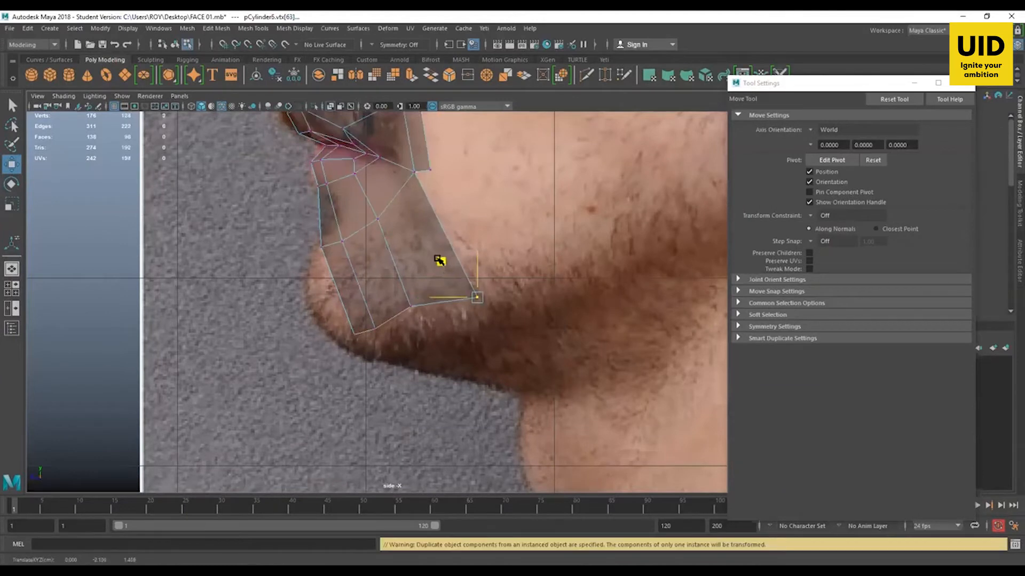
left_click_drag(402, 319, 423, 296)
left_click_drag(376, 272, 383, 288)
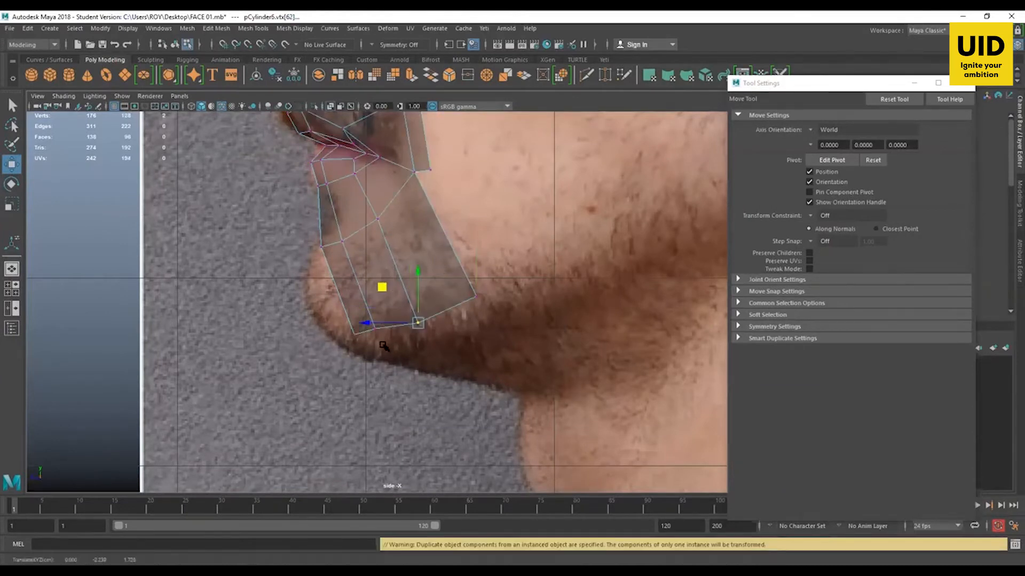
left_click_drag(381, 342, 361, 305)
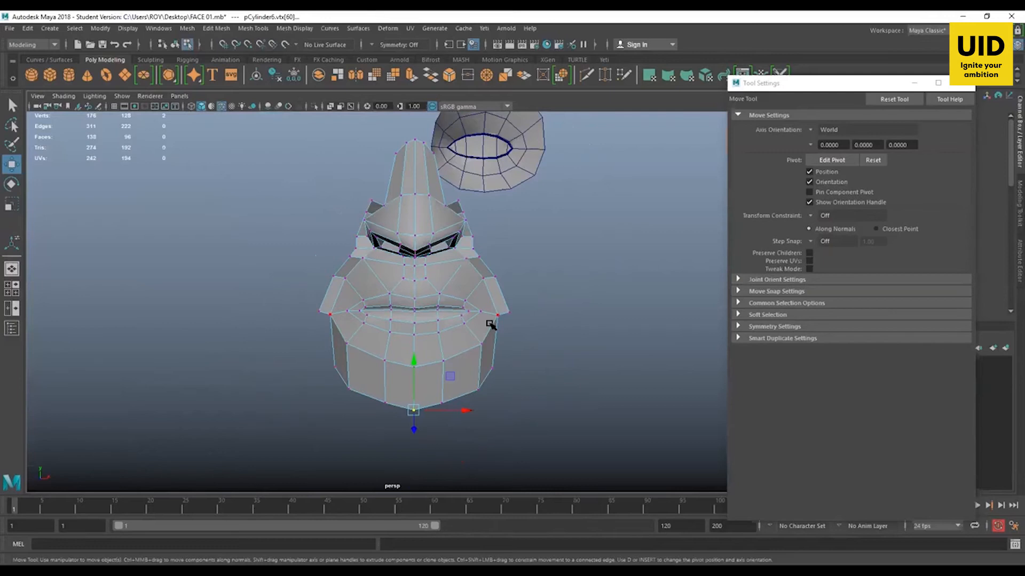
Step: Lower the chin strip's bottom vertices and move its outer corner vertex onto the jawline in the front view
key("space")
key("space")
scroll(334, 336, "down", 3)
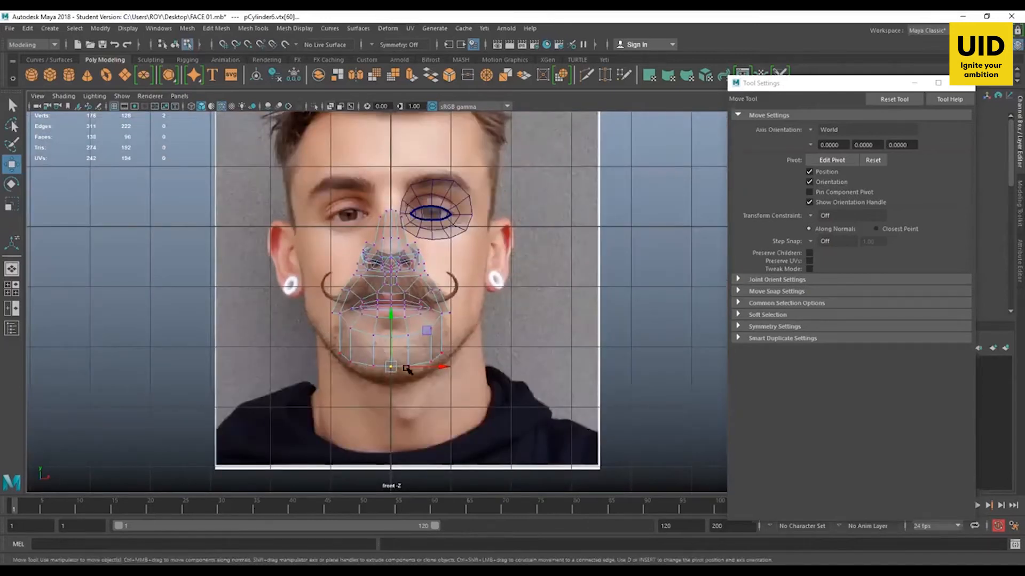
scroll(383, 328, "up", 6)
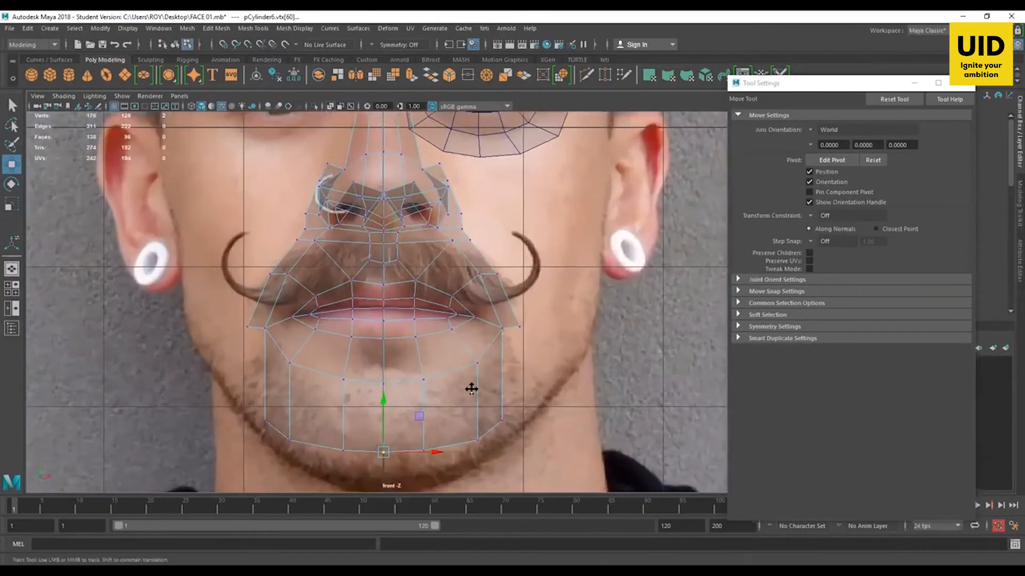
left_click_drag(375, 393, 373, 392)
left_click_drag(430, 428, 421, 384)
left_click_drag(477, 379, 498, 407)
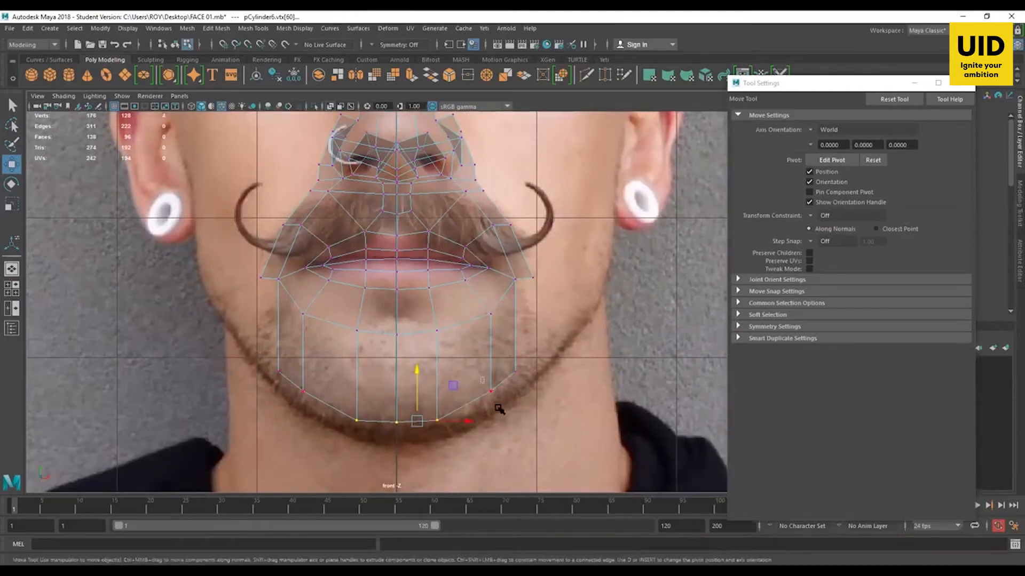
left_click_drag(526, 355, 571, 332)
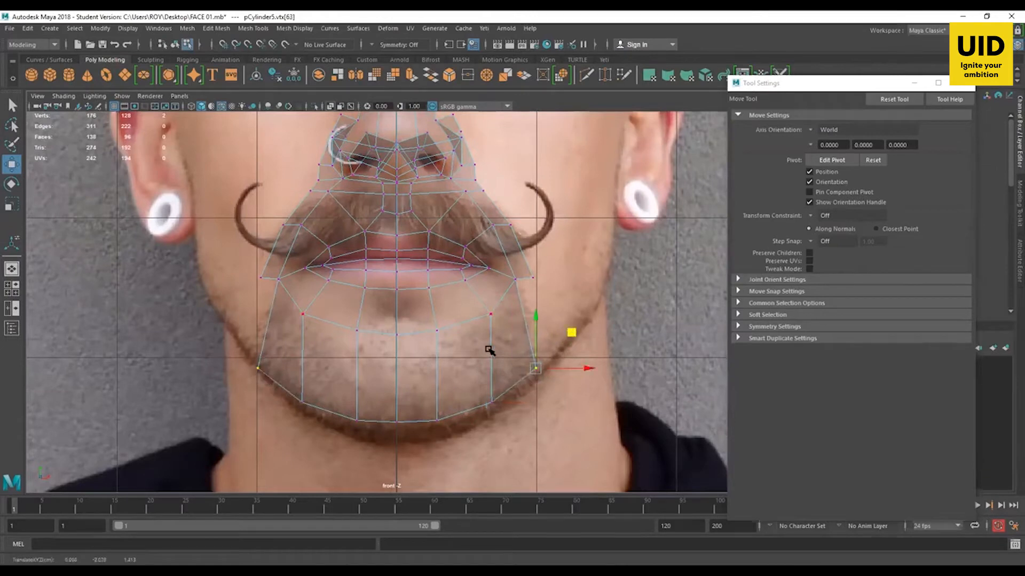
Step: Reposition the chin strip's bottom vertices and outer corner to match the jaw contour in the side view
key("space")
key("space")
middle_click_drag(343, 354, 360, 391, "alt")
left_click_drag(317, 427, 366, 349)
left_click_drag(522, 304, 481, 331)
Step: Insert an edge loop across the chin strip pulled forward to the chin outline, and raise the edge row below the lower lip
scroll(391, 299, "up", 1)
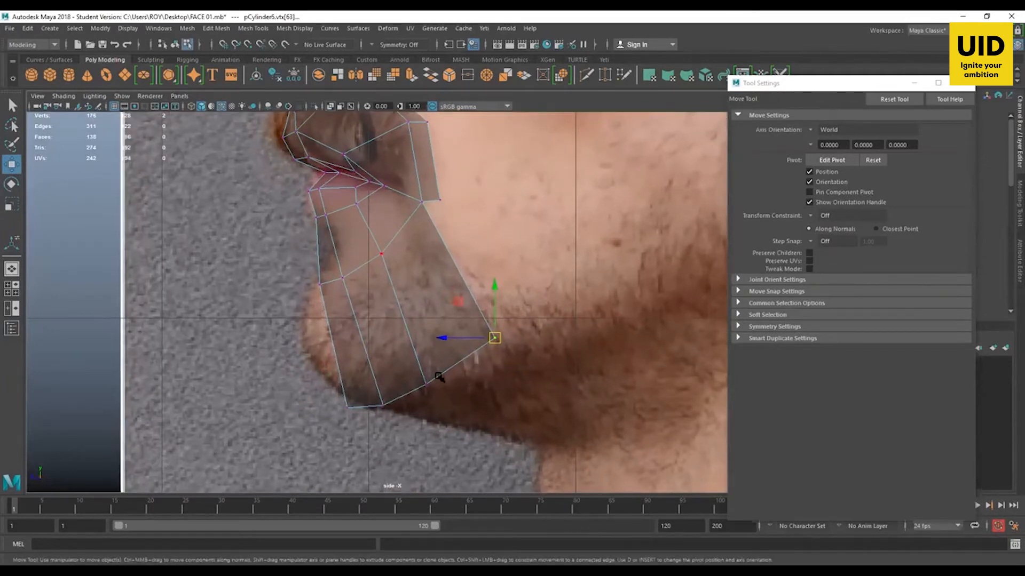
left_click_drag(362, 312, 333, 313)
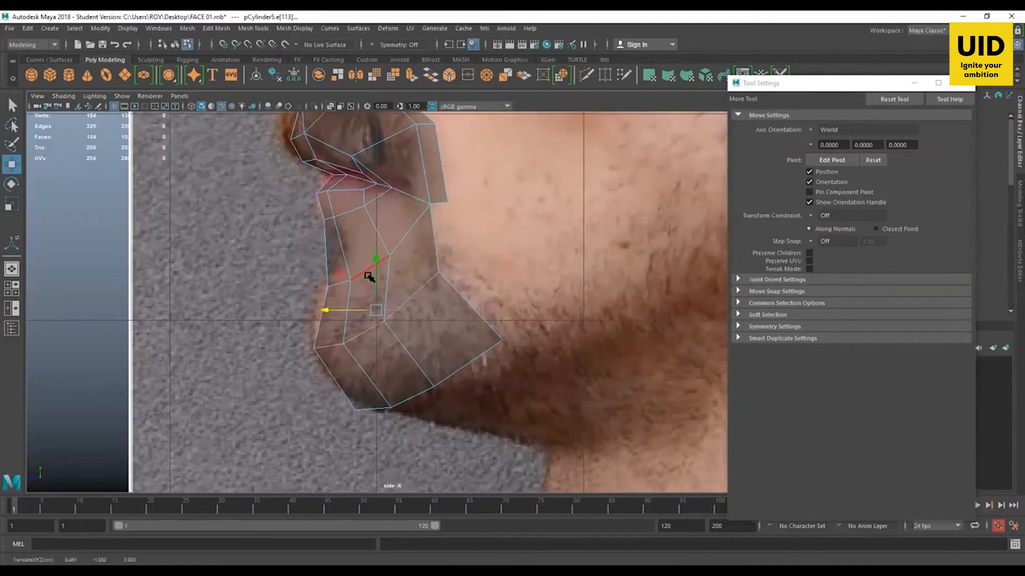
left_click(343, 284)
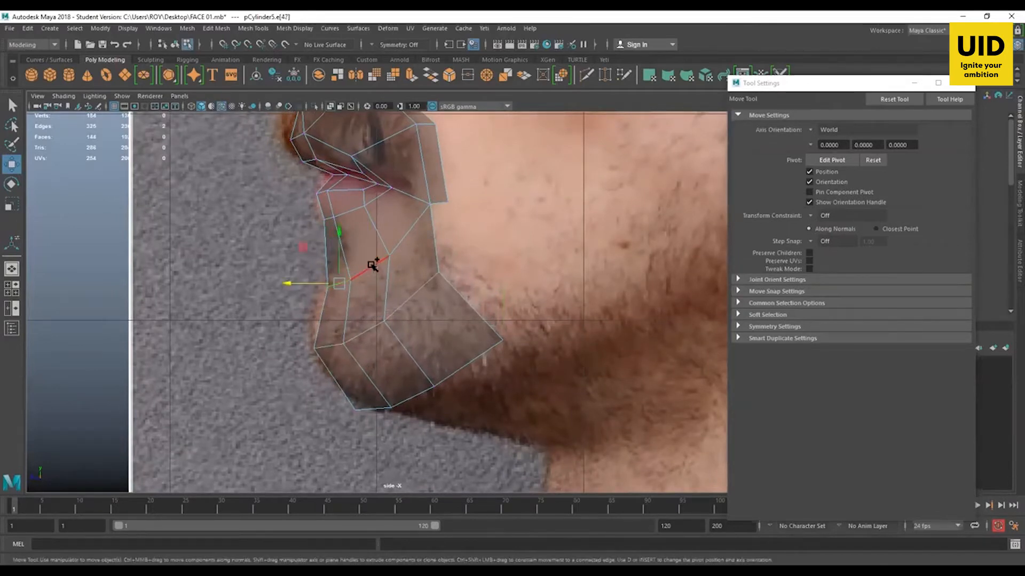
left_click(354, 230, "shift")
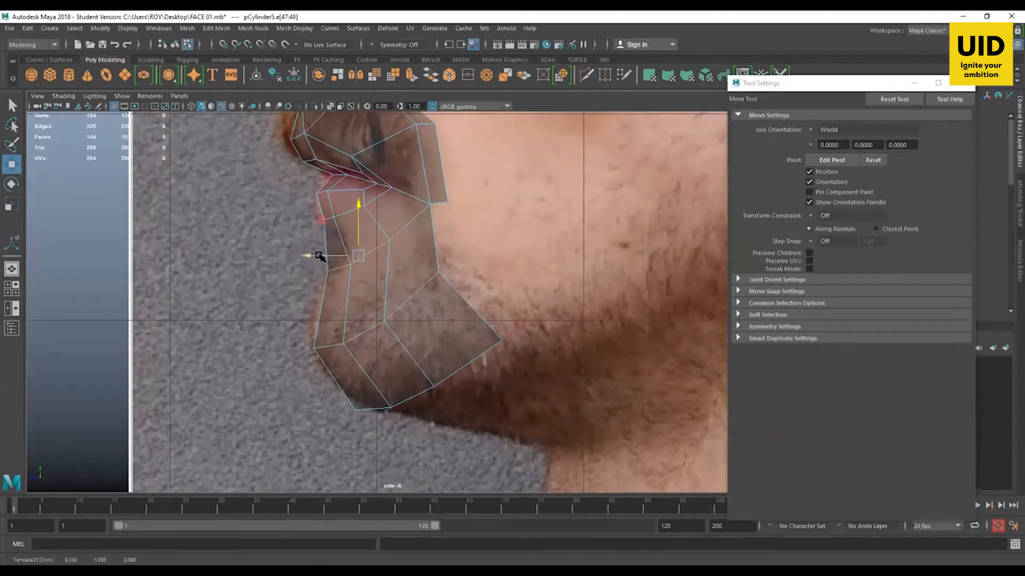
left_click_drag(317, 256, 325, 258)
Step: Shift the chin's middle edge row slightly forward and up to fit the chin outline in the side view
left_click(330, 347)
left_click(364, 333, "shift")
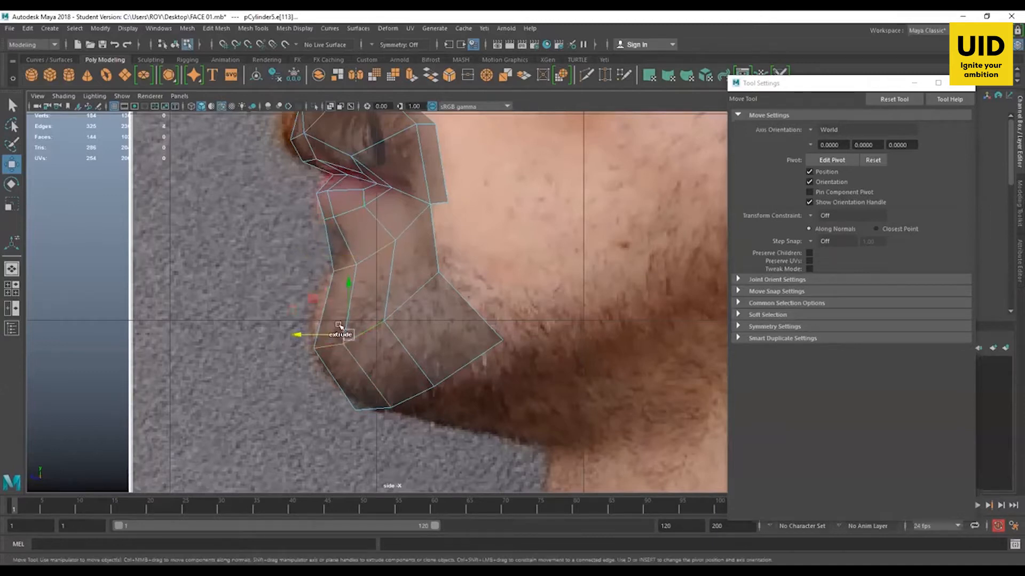
left_click_drag(350, 303, 348, 293)
left_click_drag(323, 330, 318, 330)
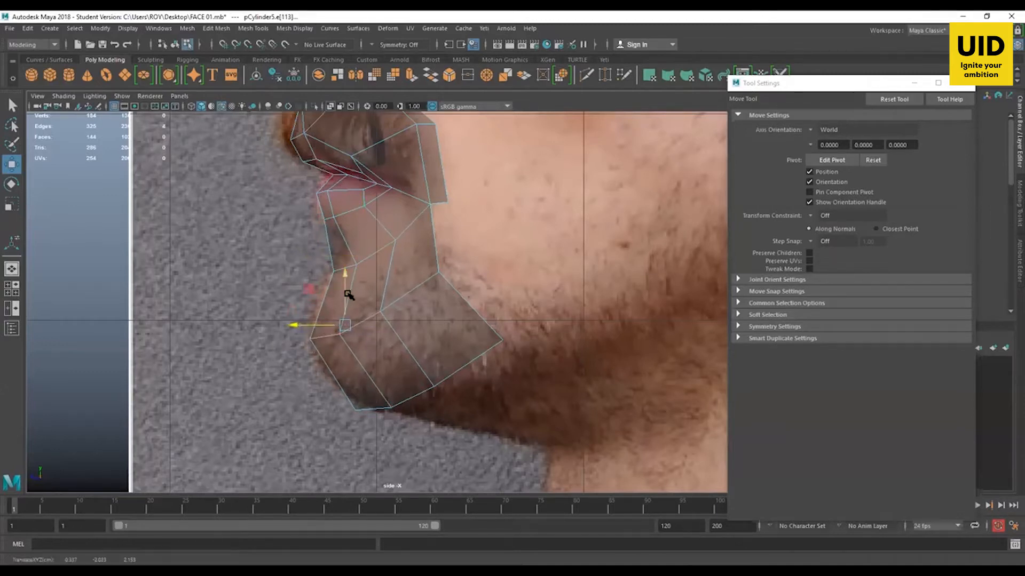
left_click_drag(350, 293, 348, 300)
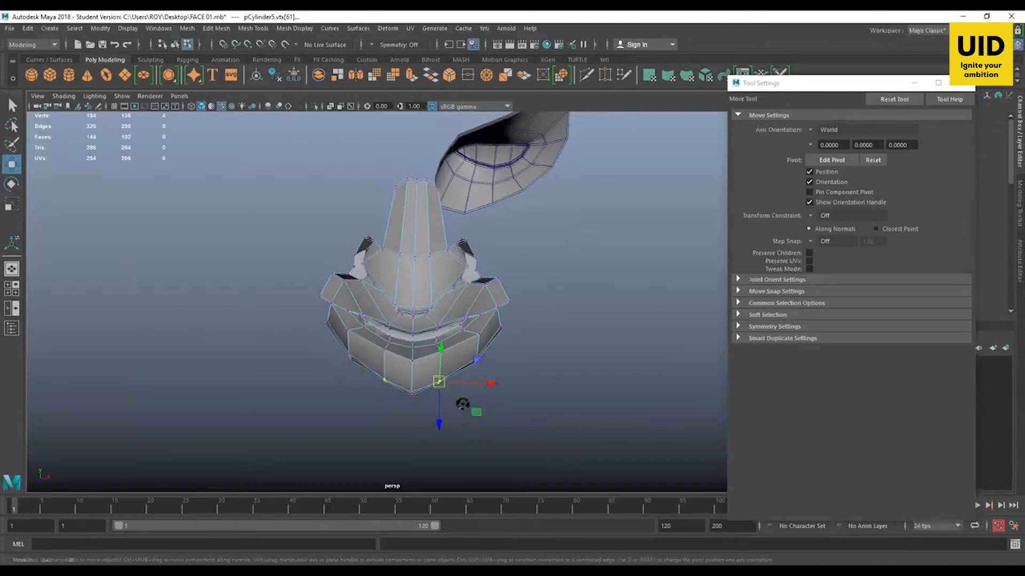
Step: Move the chin's vertex pairs beside the centre in the perspective view to round the chin
right_click_drag(463, 404, 533, 469, "alt")
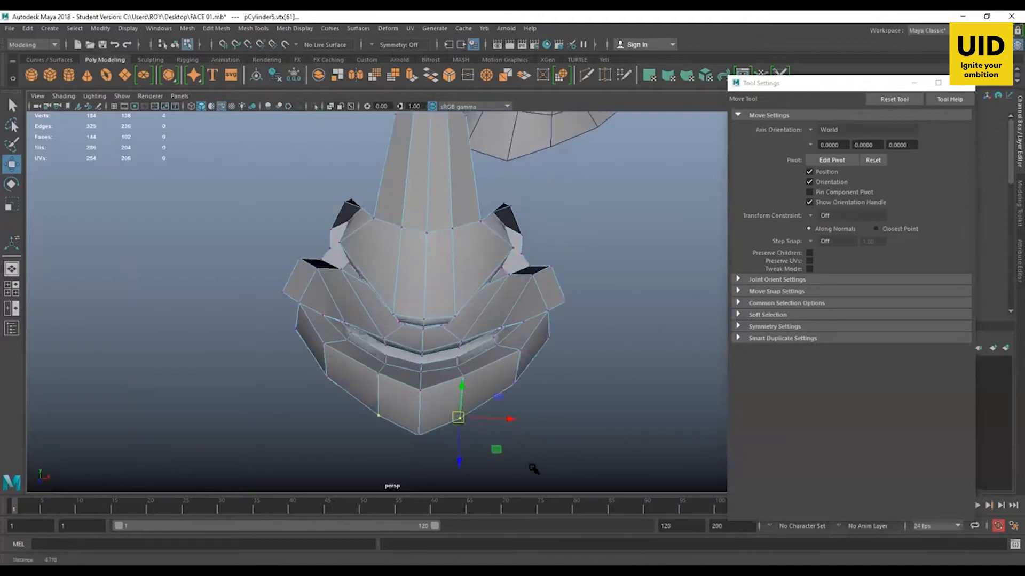
left_click_drag(534, 469, 437, 327, "alt")
left_click_drag(440, 373, 457, 389, "alt")
left_click_drag(518, 339, 507, 312)
left_click_drag(510, 367, 504, 374)
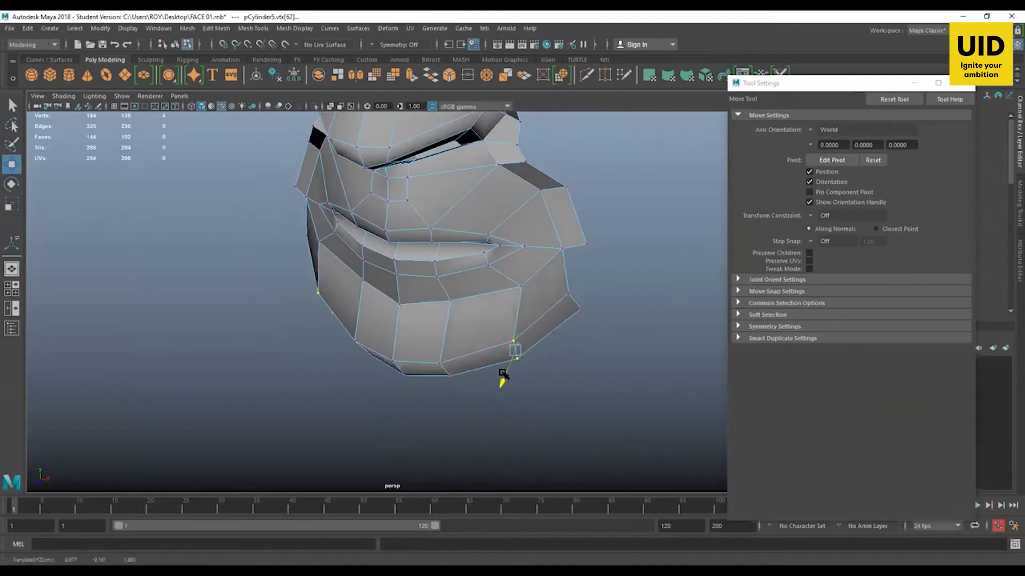
Step: Move the chin's outer vertex pair forward and slightly down in the side view, and fine-tune its upper vertex
left_click_drag(367, 320, 359, 320)
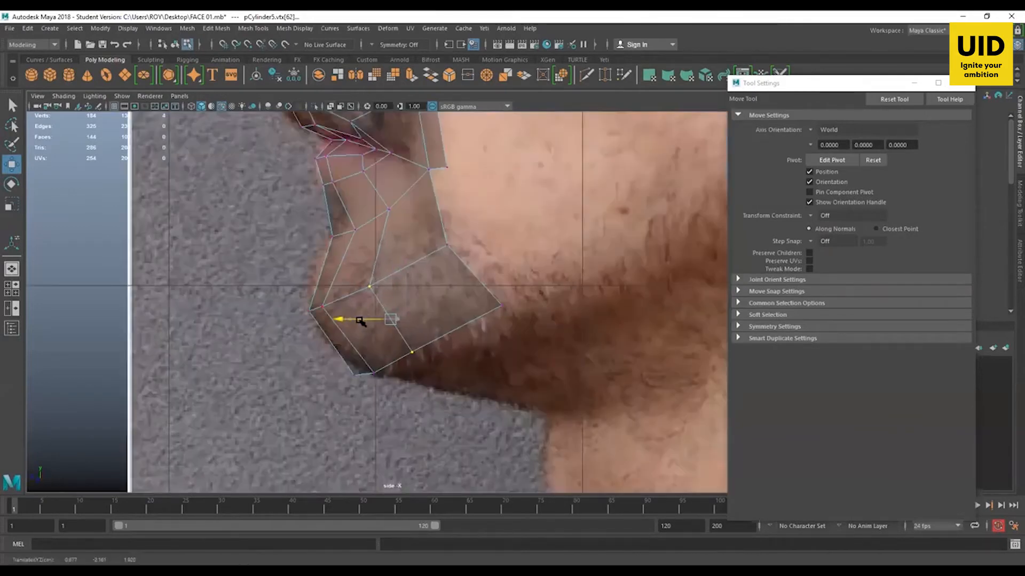
middle_click_drag(416, 305, 424, 321, "alt")
left_click_drag(400, 302, 398, 308)
middle_click_drag(400, 310, 488, 389, "alt")
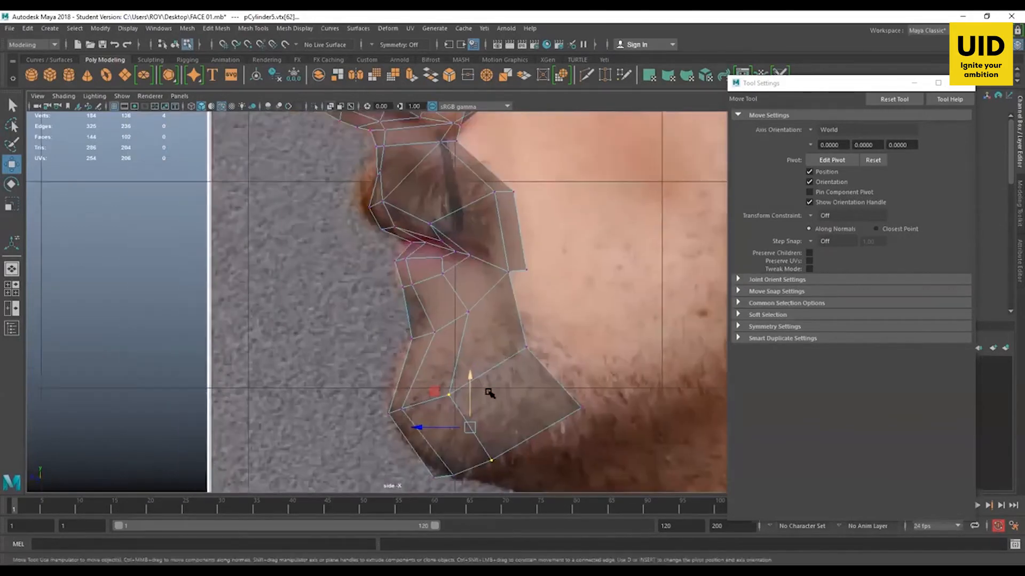
left_click(447, 393)
left_click_drag(446, 393, 450, 390)
left_click(555, 331)
Step: Adjust the eye mesh's inner border vertices and bring the nose bridge's side vertex onto the lower inner one in the front view
key("space")
key("space")
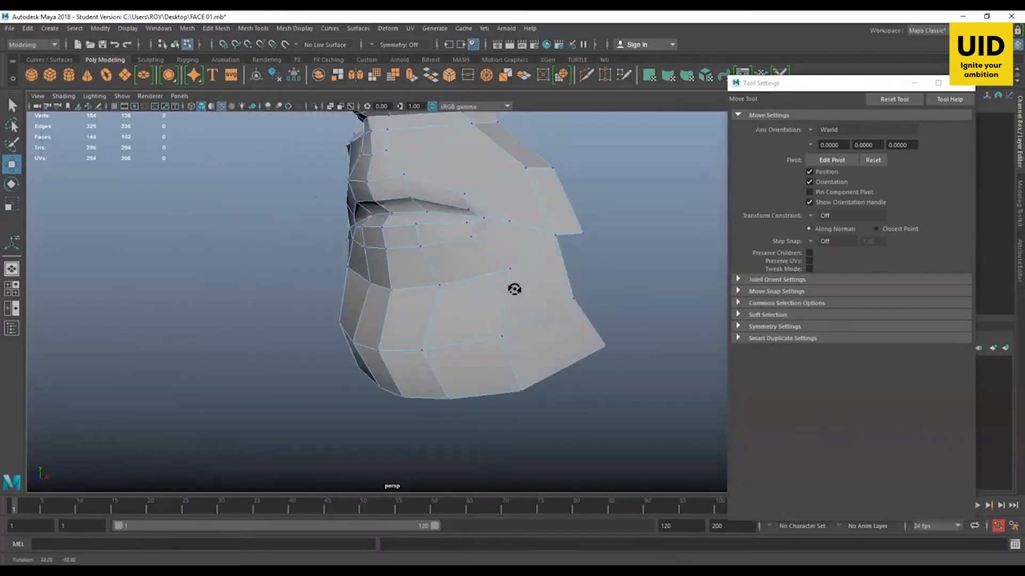
left_click_drag(515, 288, 482, 276, "alt")
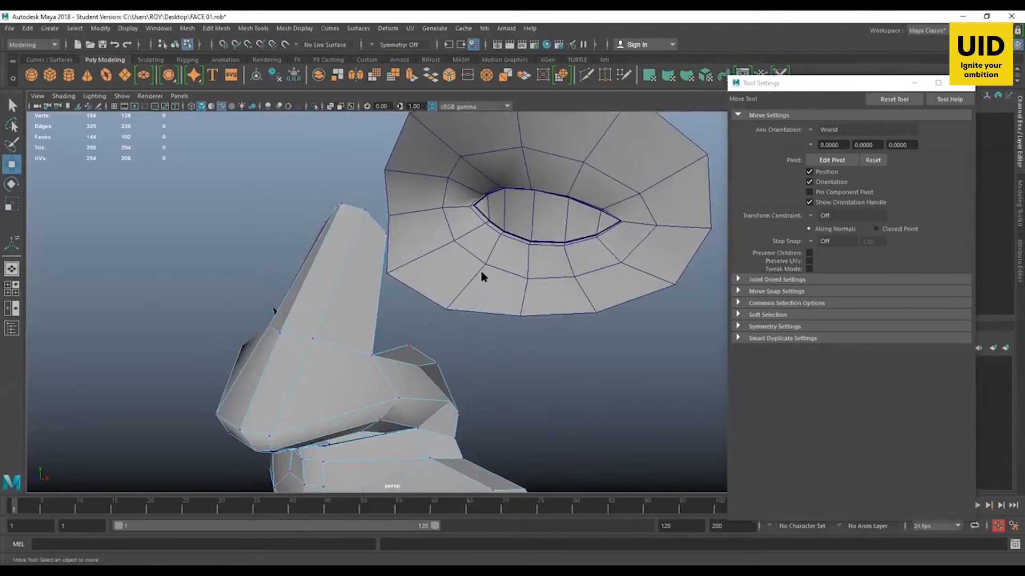
left_click(541, 277)
left_click_drag(423, 292, 426, 244, "alt")
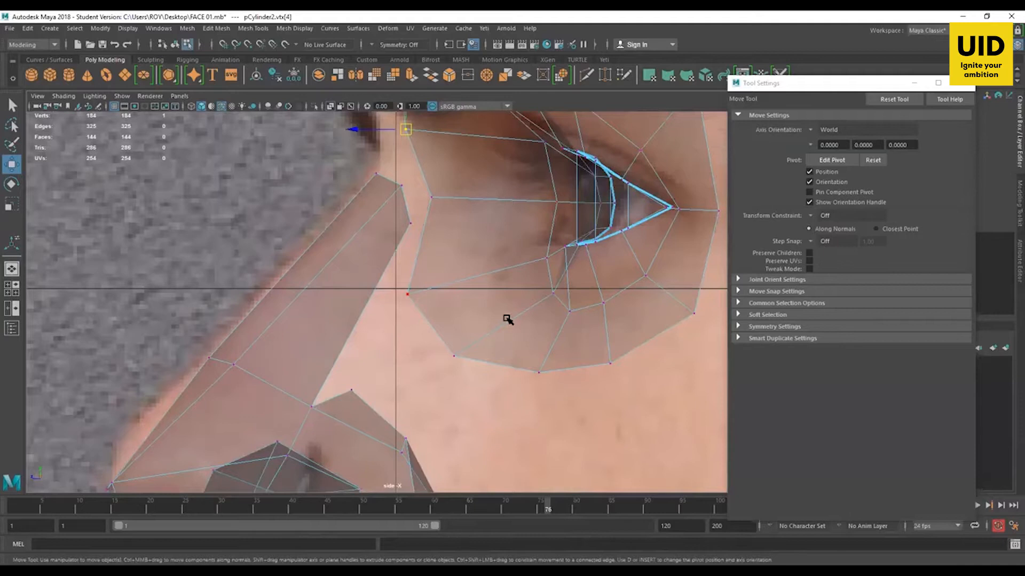
key("space")
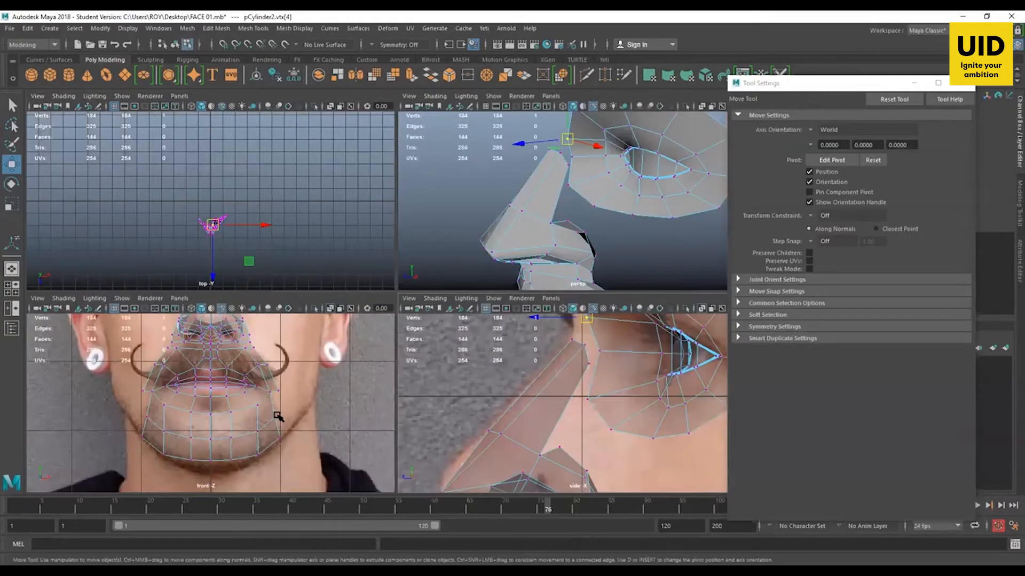
key("space")
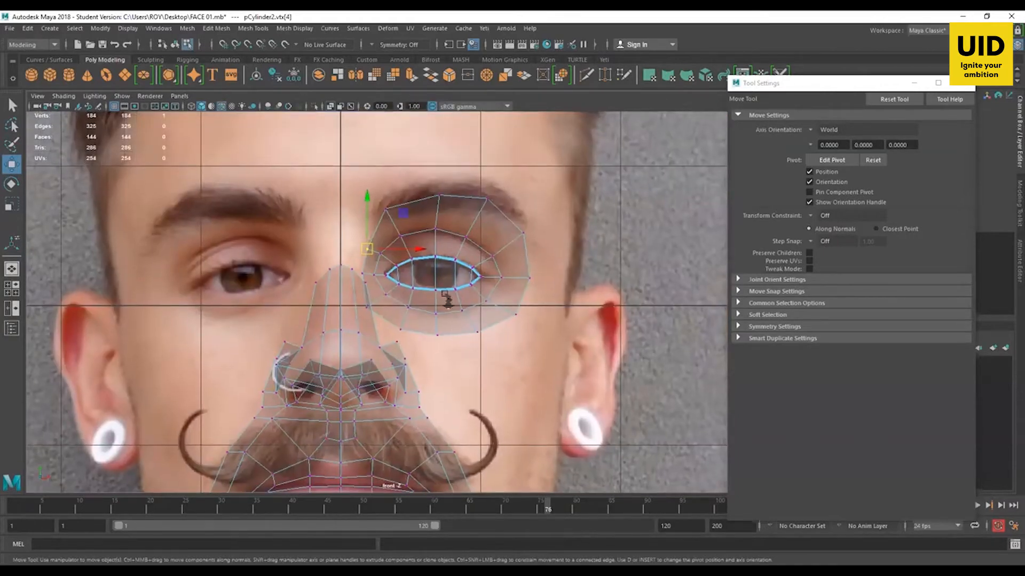
scroll(539, 395, "up", 2)
scroll(387, 347, "up", 2)
scroll(384, 302, "up", 3)
left_click(332, 291)
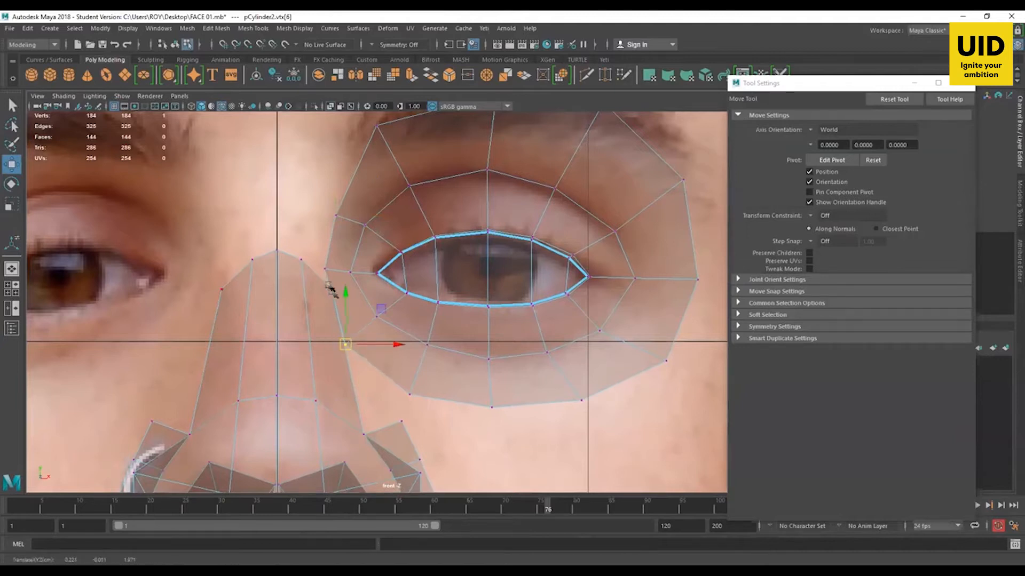
left_click(343, 342)
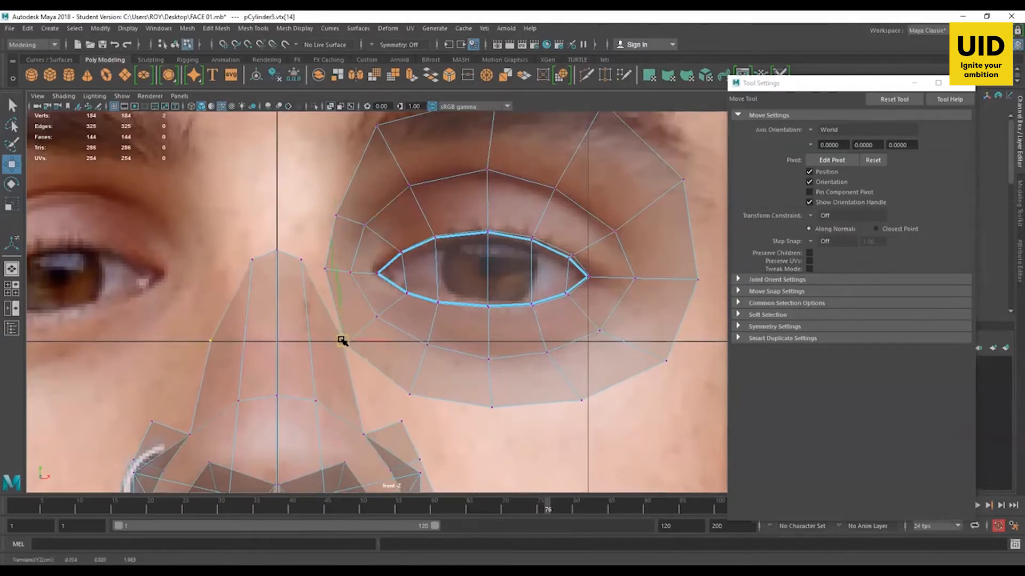
Step: Align the nose bridge's top vertices and the eye mesh's adjacent inner border vertices with each other in the side view
left_click(324, 269)
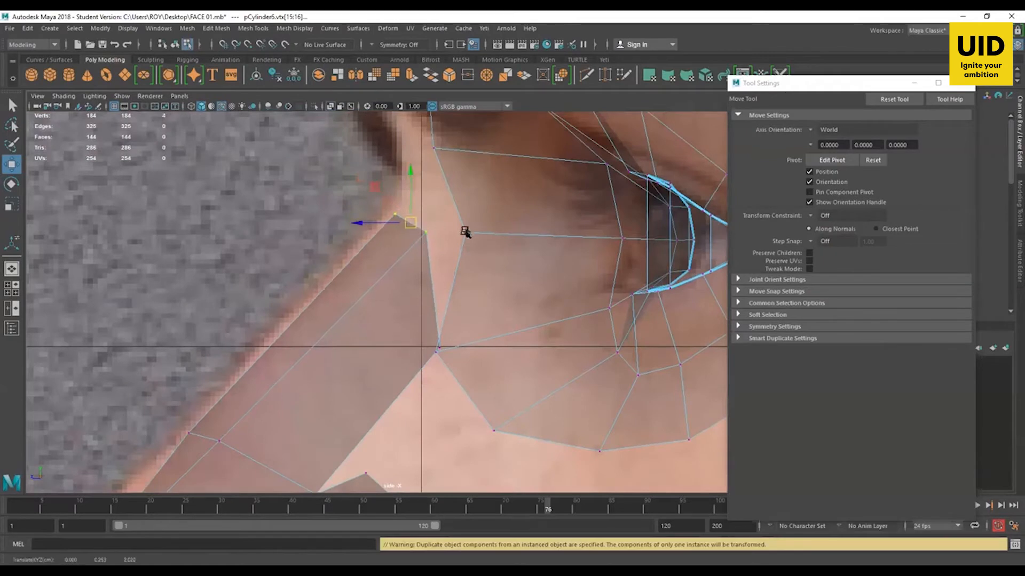
left_click(463, 234)
left_click_drag(463, 233, 433, 231)
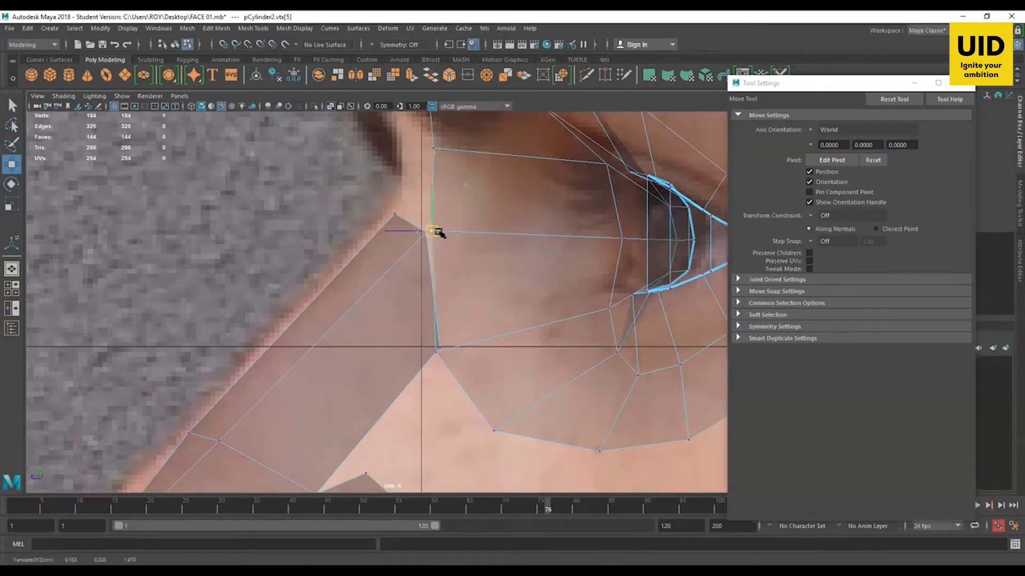
left_click(435, 352)
left_click_drag(435, 353, 443, 349)
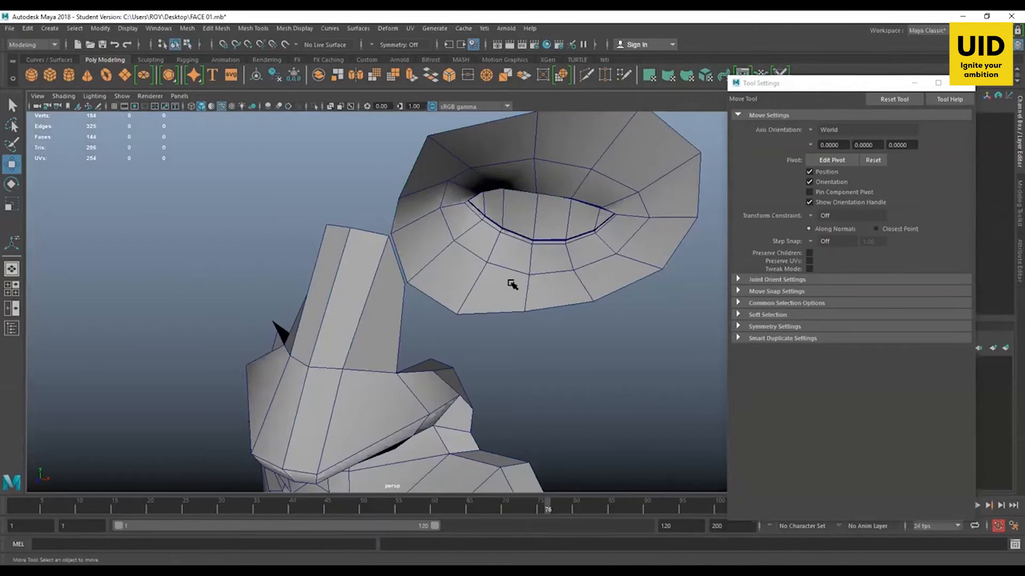
Step: Examine the gap between the nose bridge's side edge and the eye mesh's inner border in the perspective view
left_click(512, 286)
left_click(373, 328)
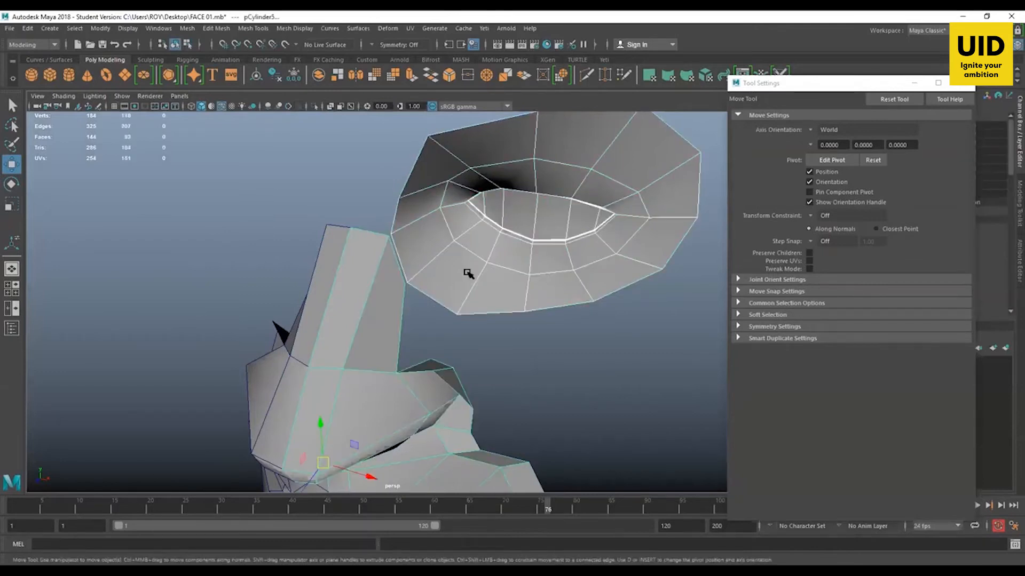
left_click(466, 274)
left_click(382, 325)
left_click_drag(528, 358, 508, 361, "alt")
right_click_drag(507, 362, 357, 321, "alt")
left_click_drag(357, 322, 476, 354, "alt")
right_click_drag(411, 330, 583, 439, "alt")
right_click_drag(450, 318, 522, 310, "alt")
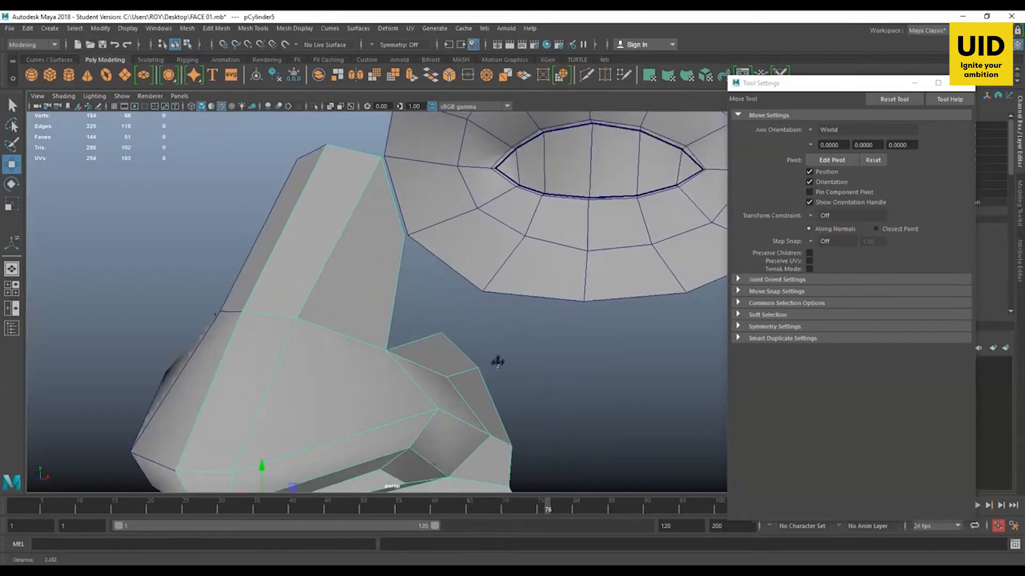
middle_click_drag(497, 361, 486, 438, "alt")
right_click_drag(380, 329, 423, 329, "alt")
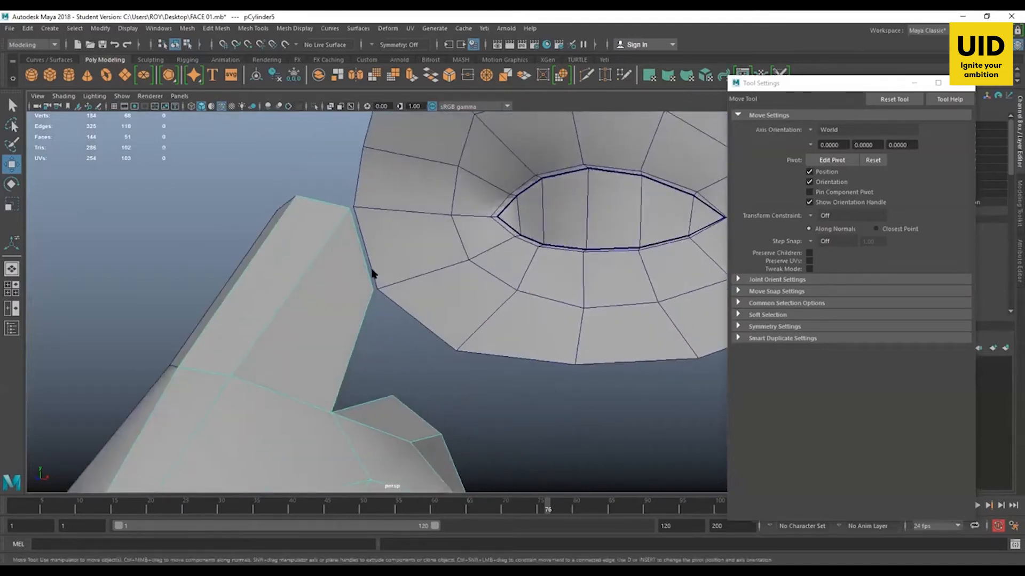
right_click_drag(372, 274, 325, 292)
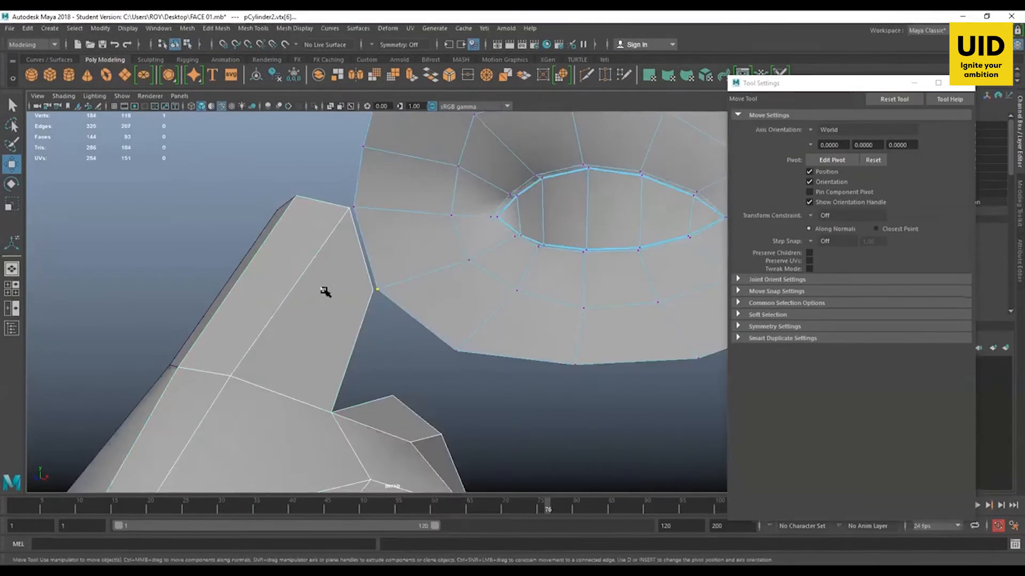
left_click(374, 291)
left_click_drag(419, 331, 426, 354, "alt")
middle_click_drag(340, 300, 348, 260, "alt")
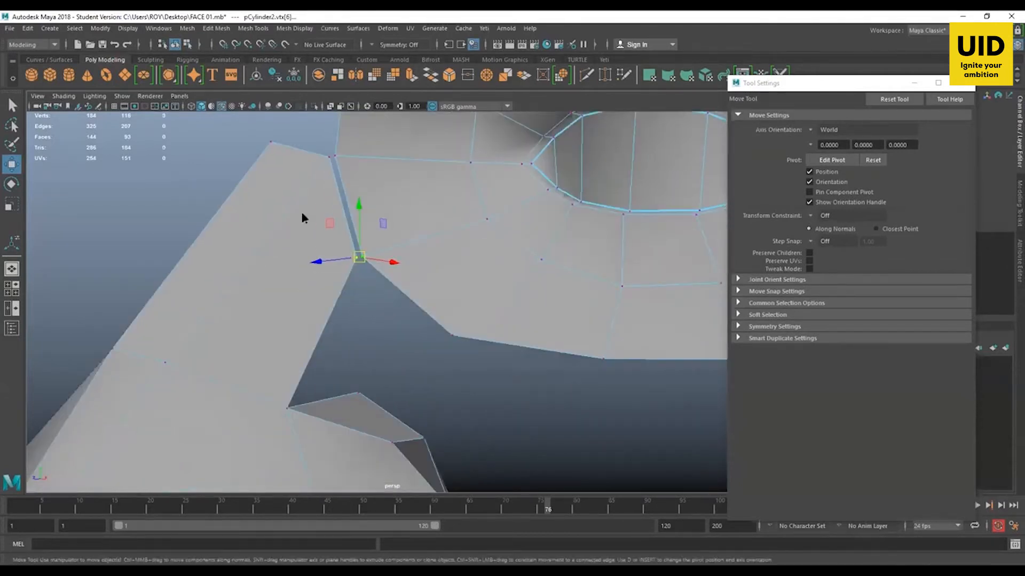
right_click_drag(316, 230, 266, 226)
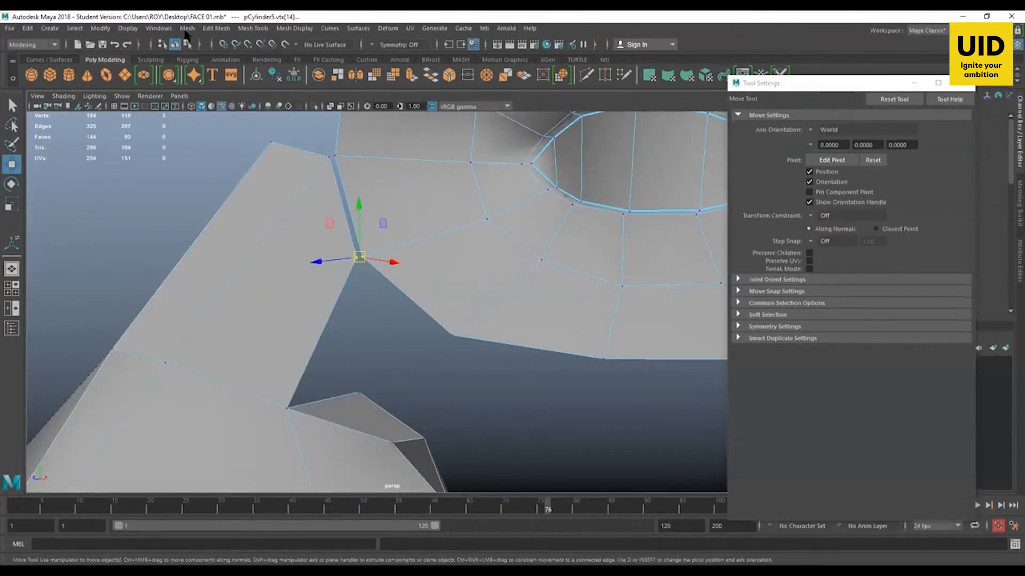
left_click(186, 29)
left_click(265, 19)
right_click_drag(415, 165, 462, 151)
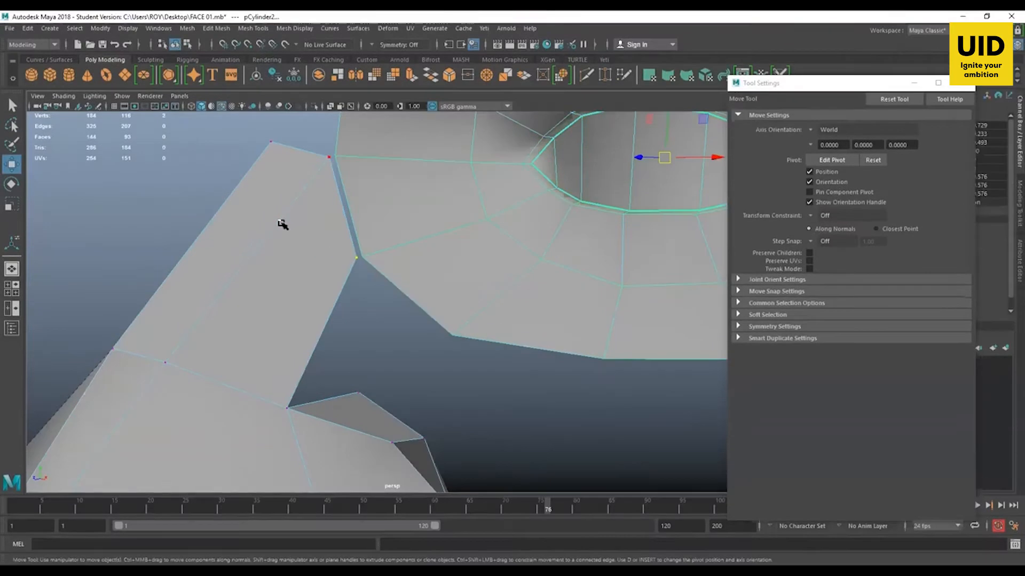
Step: Delete the mirrored half of the nose, mouth and chin mesh
left_click(334, 407, "shift")
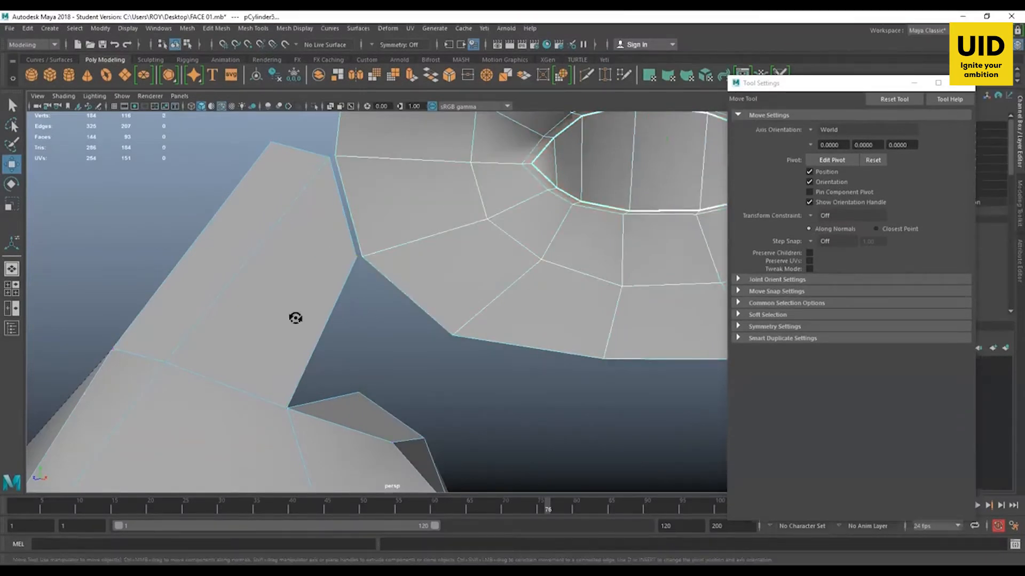
left_click_drag(295, 318, 375, 312, "alt")
left_click_drag(224, 310, 343, 362, "alt")
left_click(350, 381)
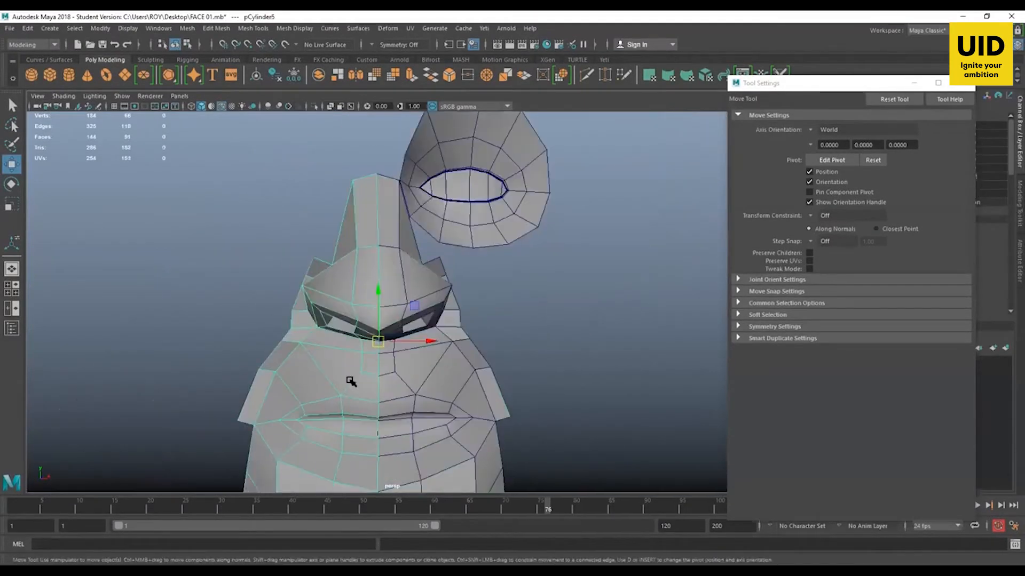
key("Delete")
Step: Combine the eye mesh and the remaining half of the face into one mesh
left_click_drag(415, 315, 353, 313, "alt")
right_click_drag(393, 204, 479, 160, "alt")
middle_click_drag(480, 160, 469, 275, "alt")
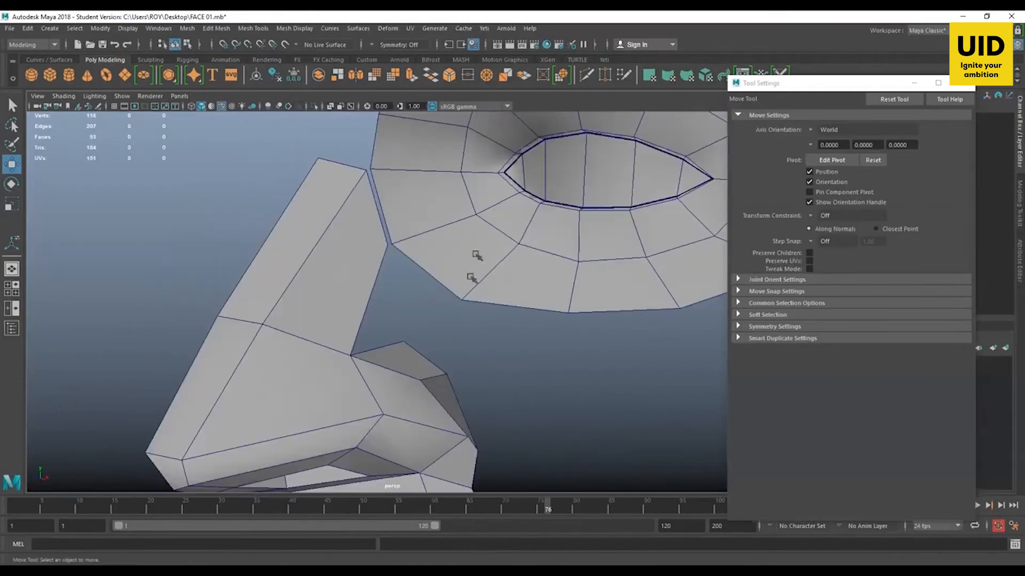
left_click(483, 184)
left_click(324, 269, "shift")
left_click(187, 28)
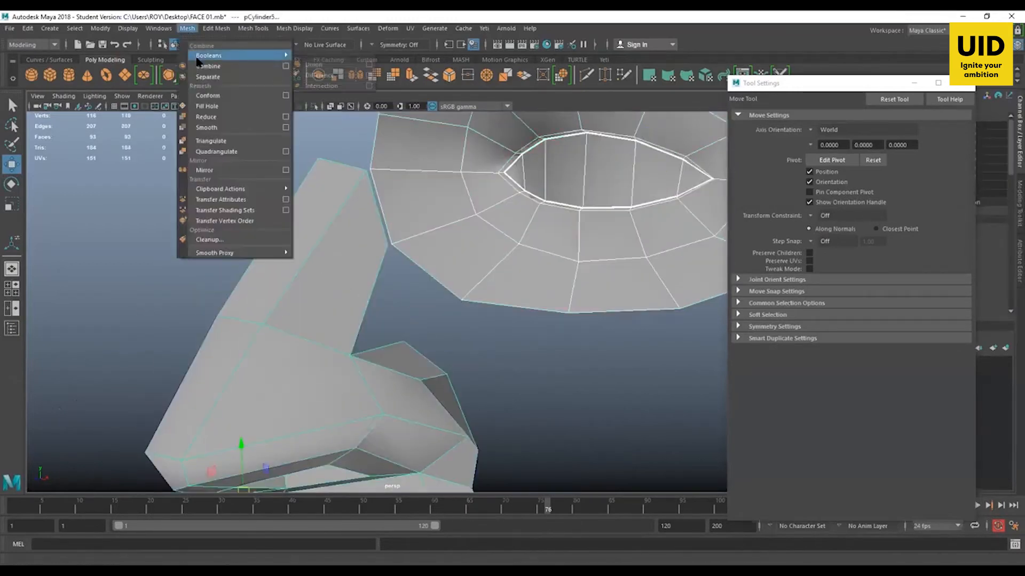
left_click(198, 66)
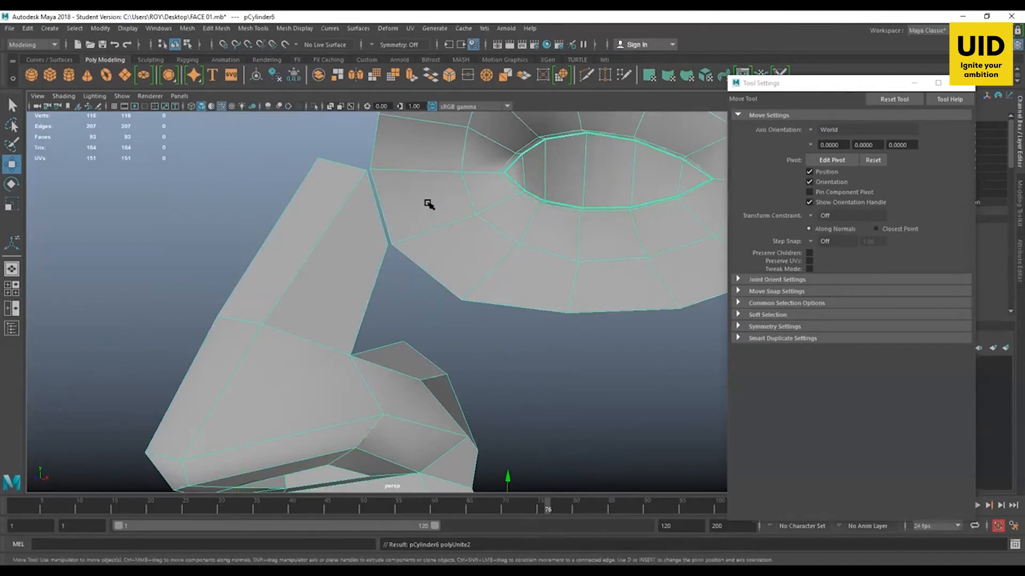
Step: Merge the nose bridge's two side vertices with the adjacent inner border vertices of the eye
left_click_drag(394, 354, 350, 297)
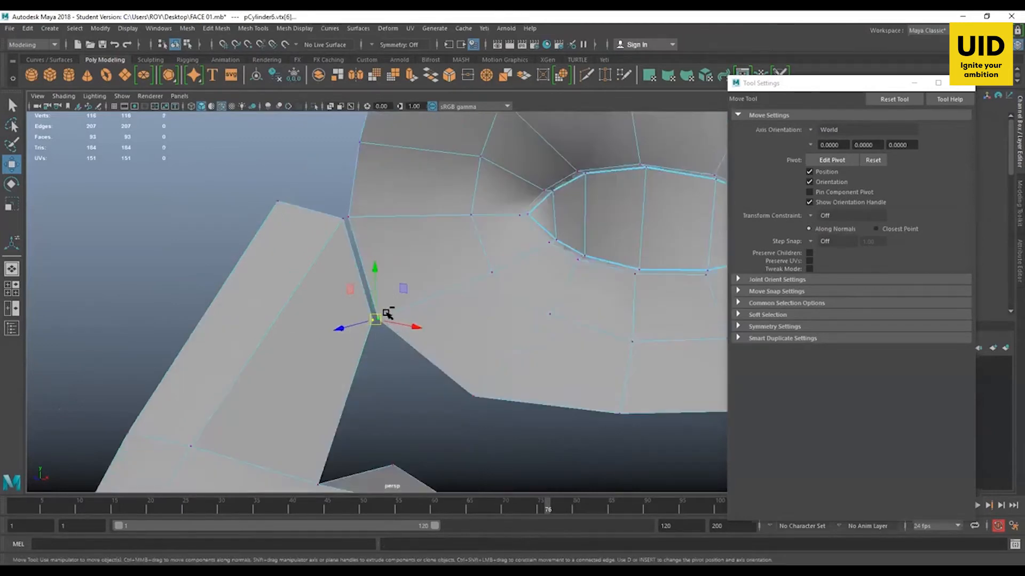
mouse_move(383, 288)
right_mouse_down("shift")
mouse_move(431, 276)
mouse_move(390, 289)
right_mouse_up("shift")
key("g")
key("w")
left_click_drag(389, 288, 408, 287, "alt")
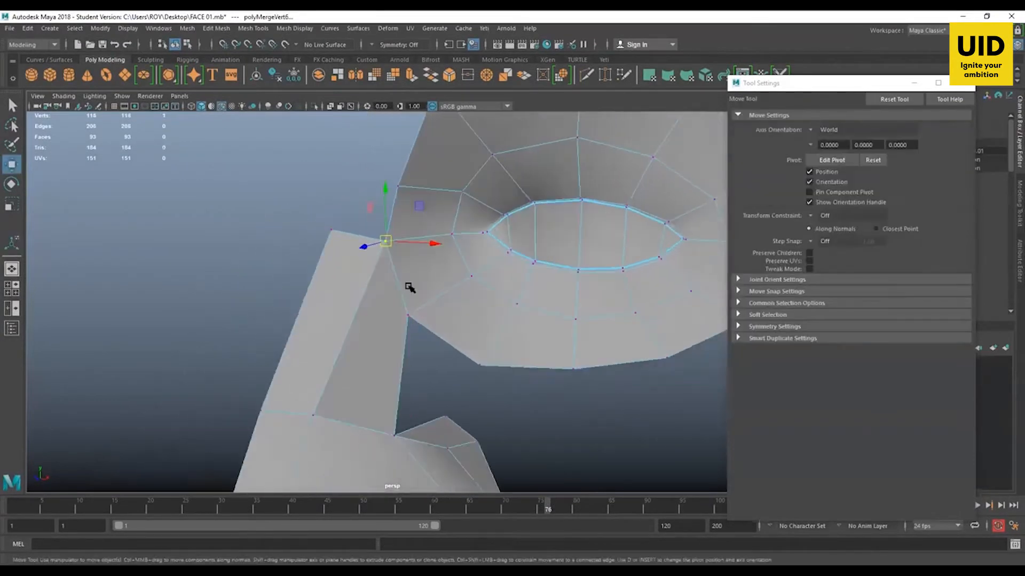
Step: Move the merged nose bridge vertices slightly forward in the side view, raising the lower one a little
mouse_move(464, 293)
right_mouse_down("alt")
mouse_move(515, 356)
mouse_move(471, 277)
right_mouse_up("alt")
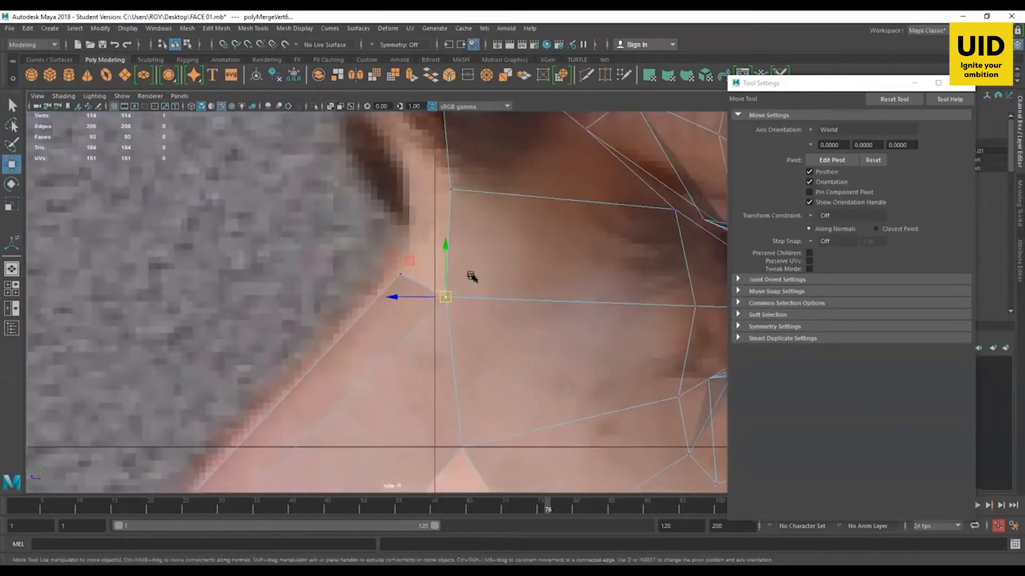
left_click(451, 298)
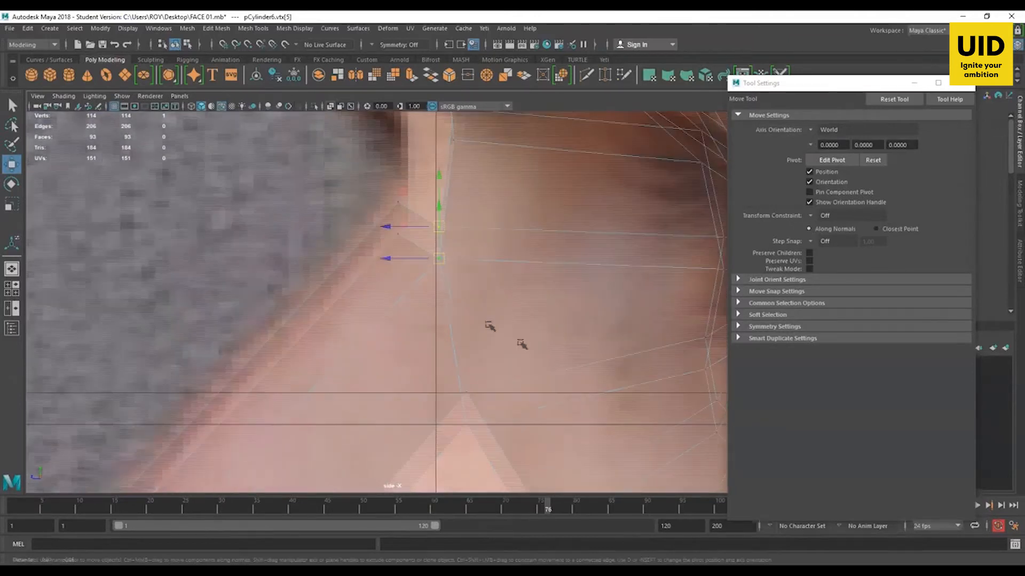
left_click(457, 400)
middle_click_drag(491, 410, 473, 382, "alt")
right_click_drag(474, 382, 427, 330, "alt")
right_click_drag(512, 433, 571, 470, "alt")
right_click_drag(423, 337, 457, 348, "alt")
right_click_drag(405, 293, 446, 343, "alt")
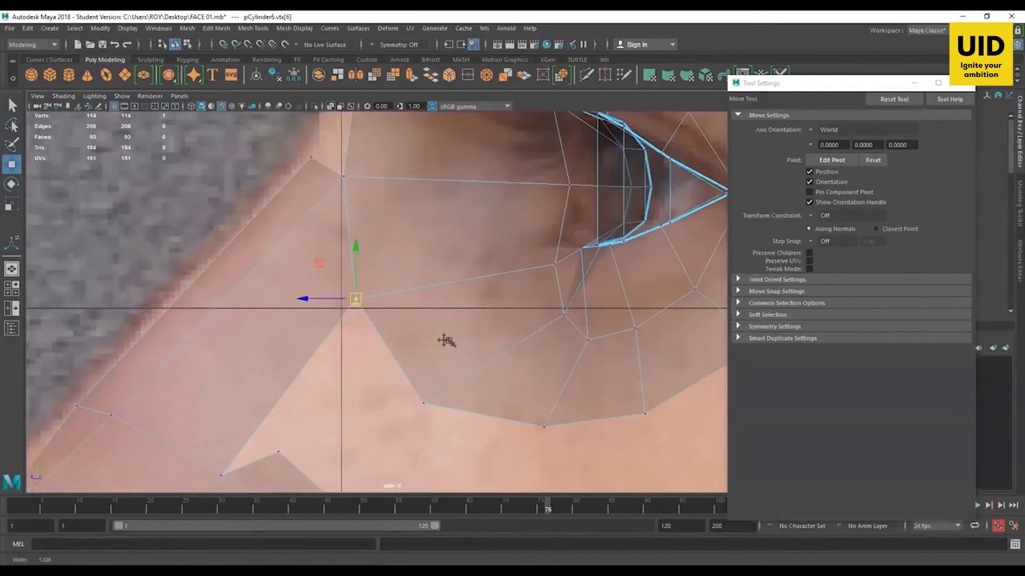
middle_click_drag(485, 280, 481, 280, "alt")
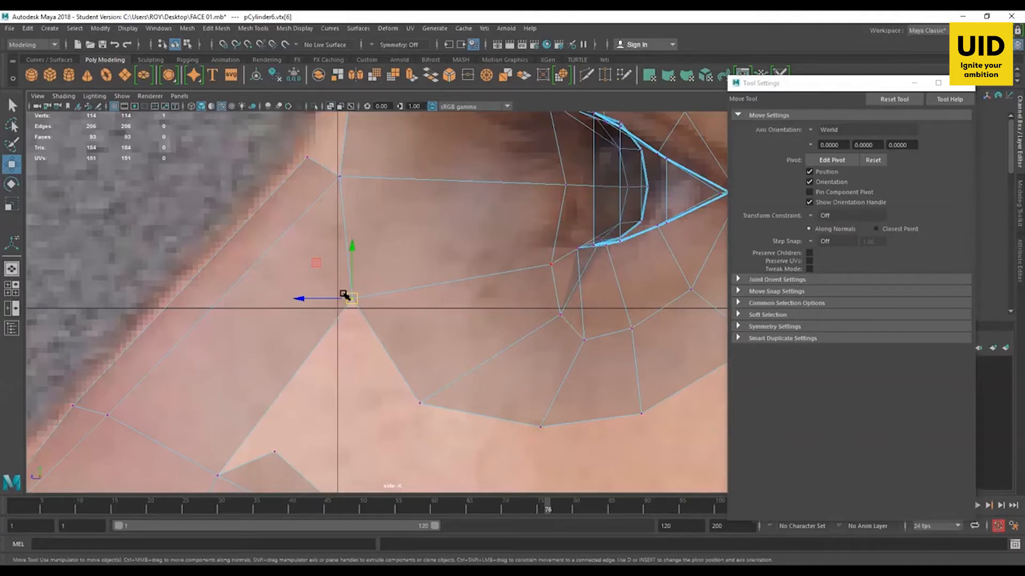
middle_click_drag(503, 312, 469, 310, "alt")
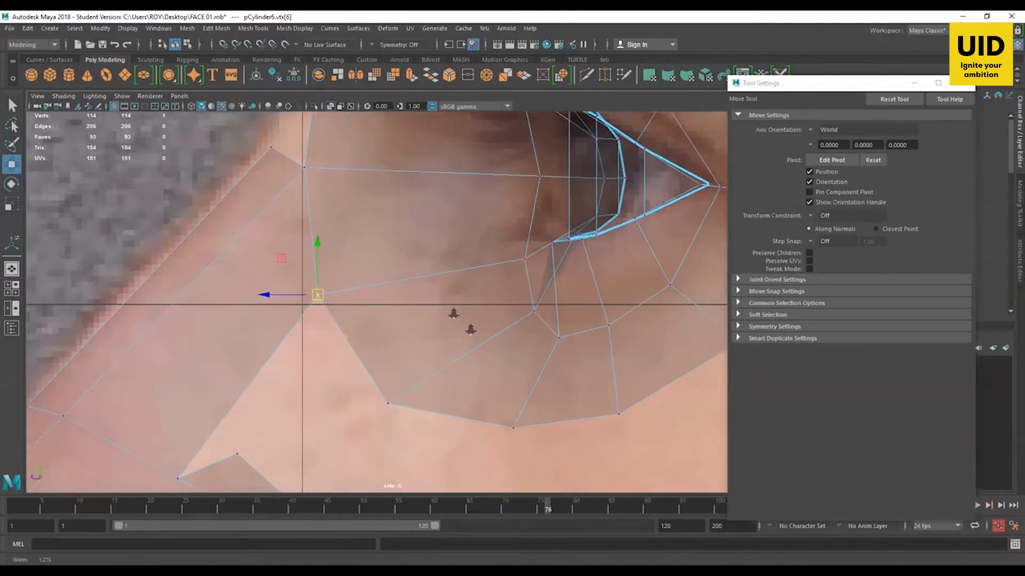
right_click_drag(456, 314, 479, 319, "alt")
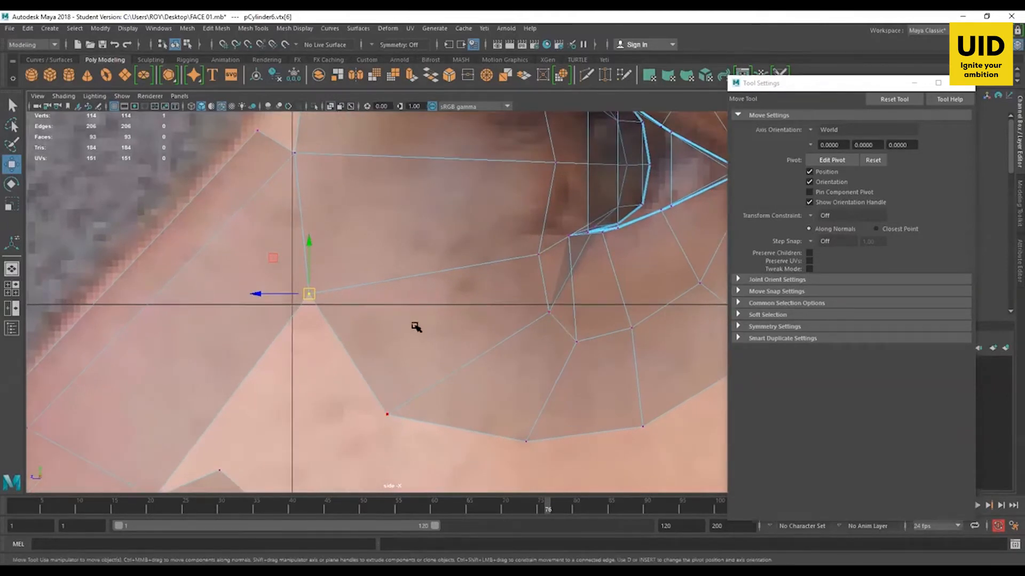
Step: Adjust the position of the nose wing's top outer vertex in the perspective view
key("space")
key("space")
left_click_drag(499, 279, 404, 335, "alt")
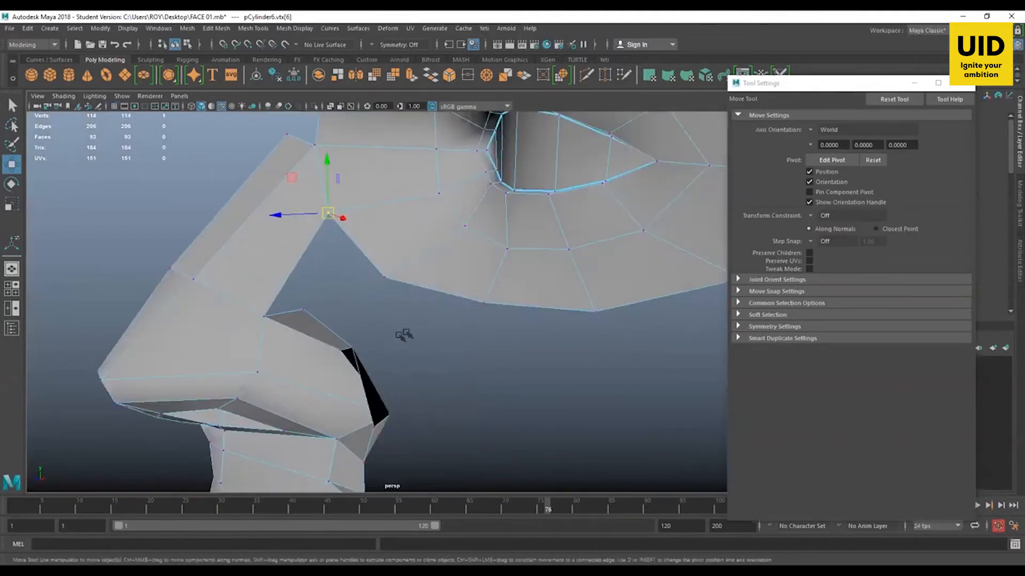
left_click(349, 347)
left_click_drag(335, 331, 261, 316, "alt")
left_click(325, 328)
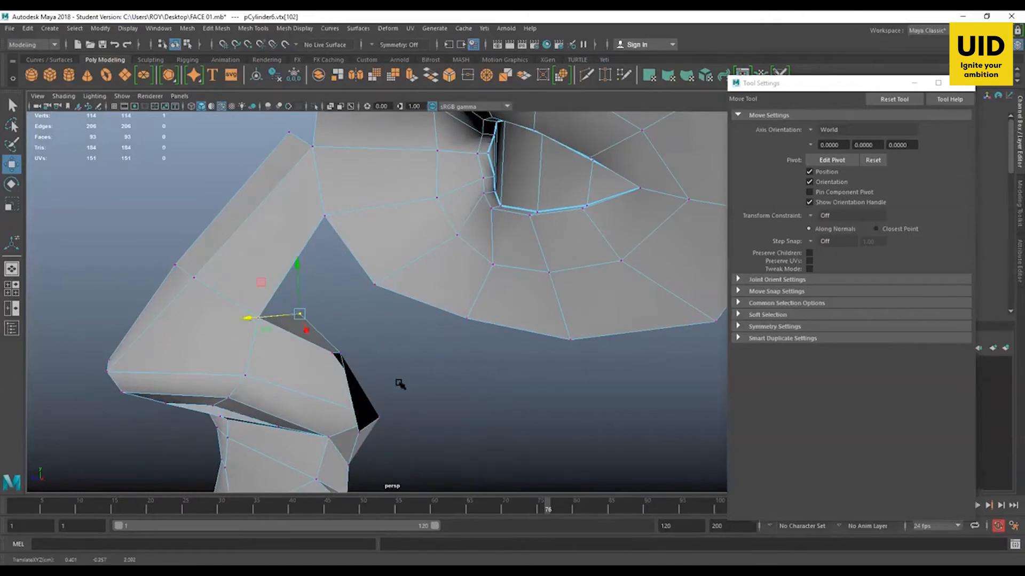
left_click_drag(400, 384, 512, 350, "alt")
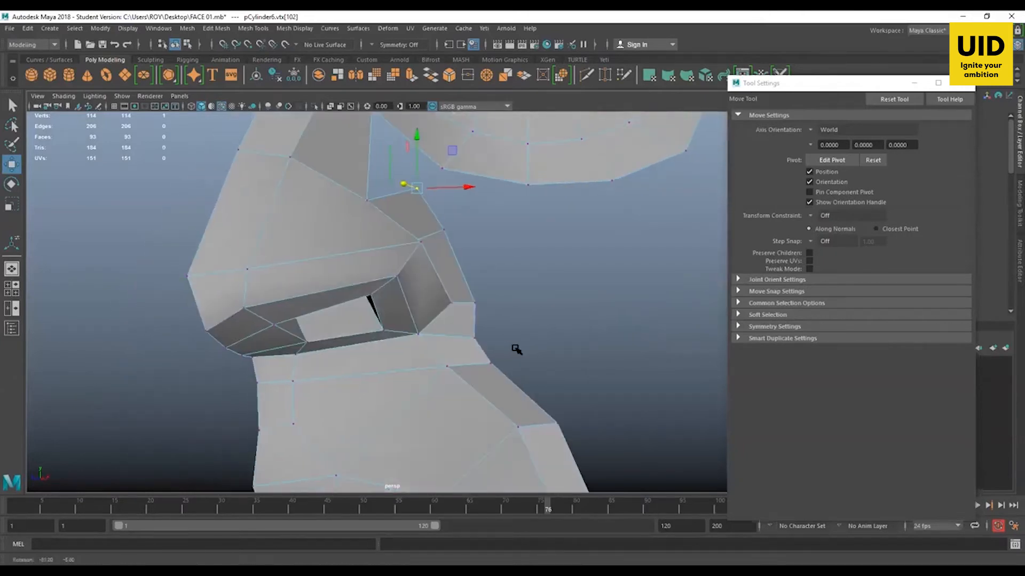
left_click(451, 302)
left_click_drag(502, 308, 482, 359)
left_click(377, 231)
right_click_drag(376, 231, 405, 196, "shift")
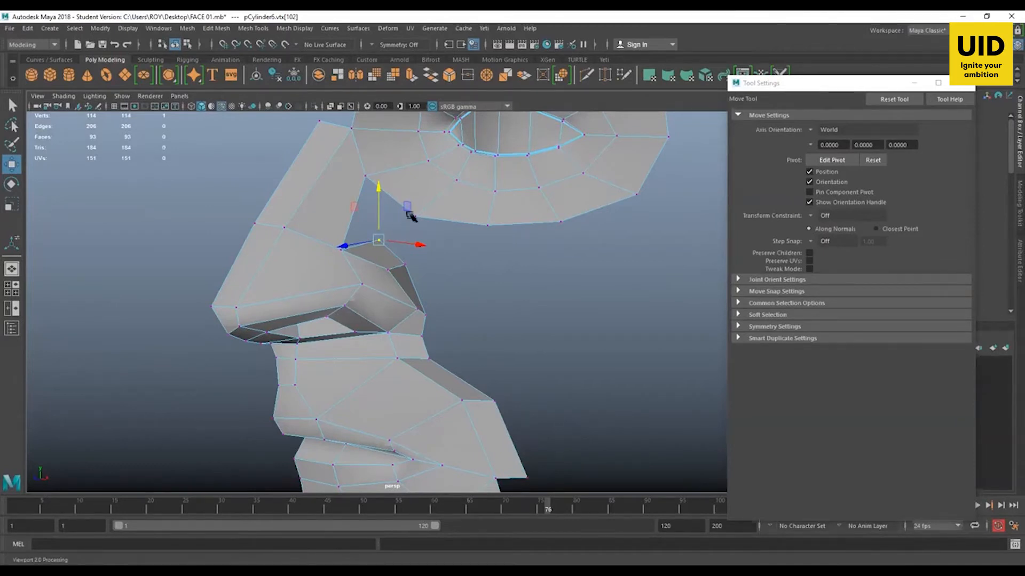
Step: Try to move the eye's lower inner border vertex onto the nose wing's top outer vertex
right_click_drag(407, 212, 571, 310, "alt")
middle_click_drag(405, 152, 409, 229, "alt")
right_click_drag(409, 228, 444, 268, "alt")
middle_click_drag(444, 267, 447, 311, "alt")
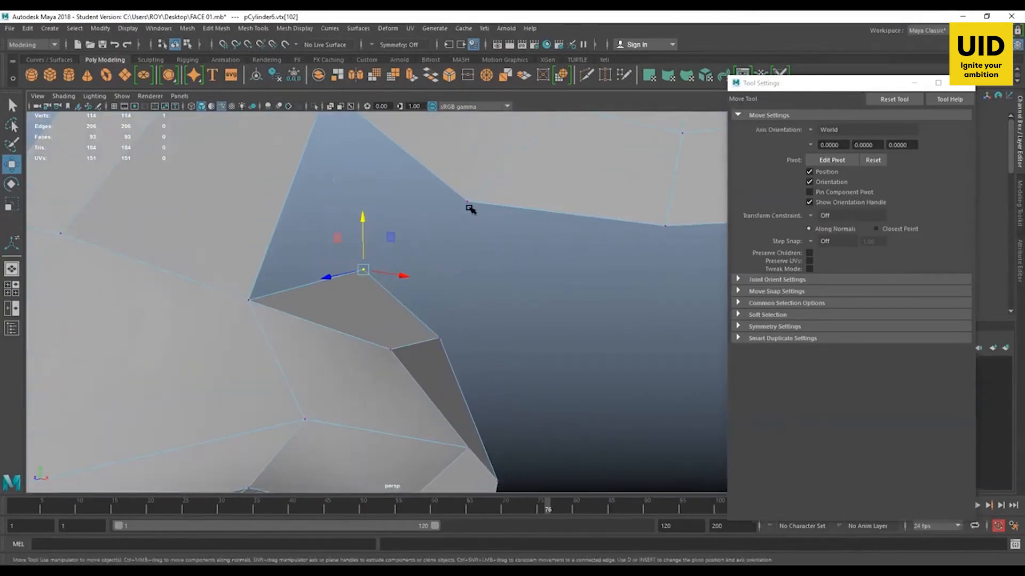
left_click(469, 205)
left_click_drag(468, 204, 393, 233)
key("ctrl+z")
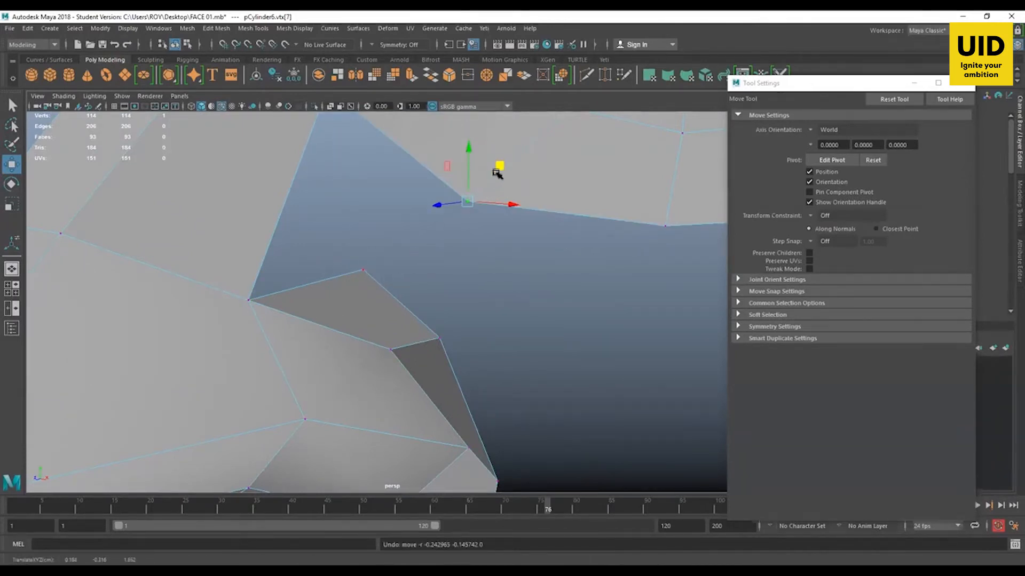
left_click_drag(496, 172, 394, 233)
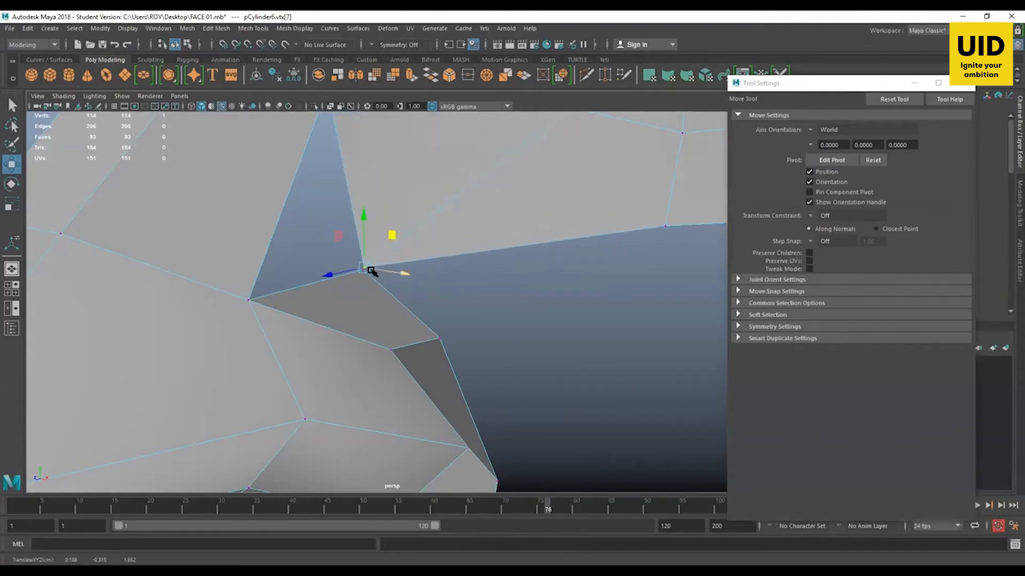
Step: Try to merge the two overlapping vertices at the nose wing, and undo both the merge and the preceding move
left_click(354, 259)
left_click(366, 266)
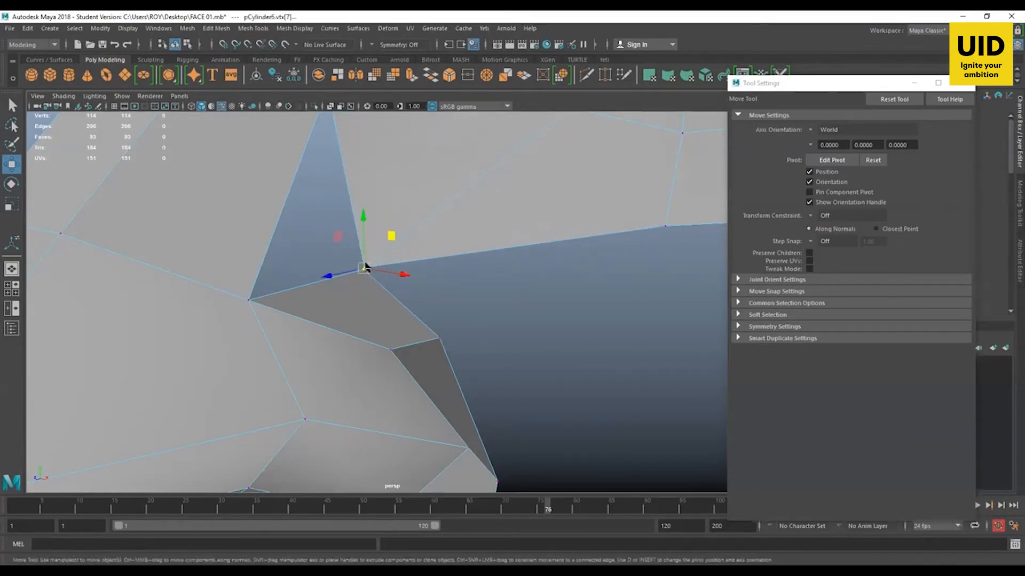
right_click_drag(367, 265, 383, 285, "shift")
key("ctrl+z")
key("ctrl+z")
key("ctrl+z")
key("ctrl+z")
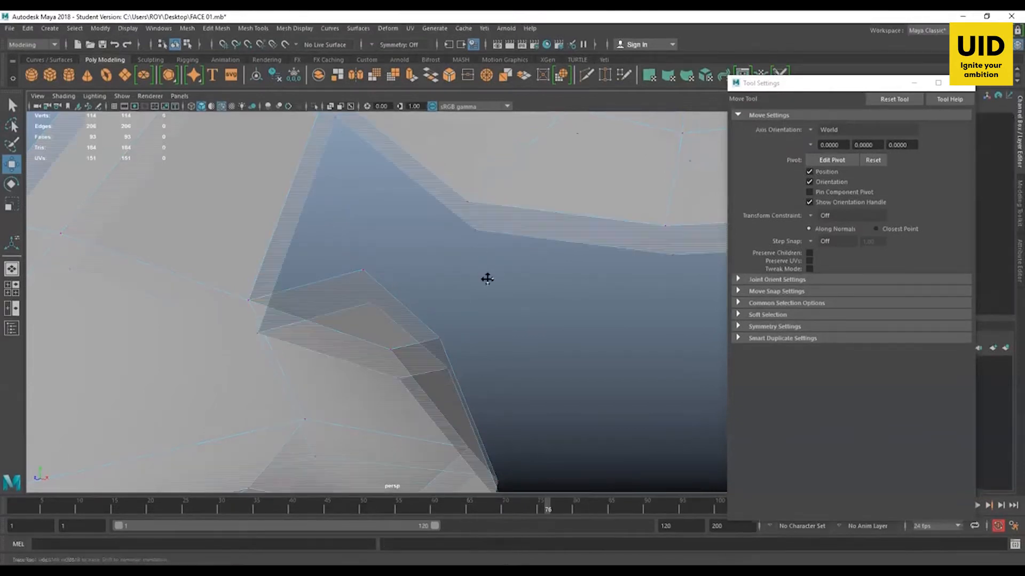
middle_click_drag(487, 279, 509, 327, "alt")
left_click_drag(425, 313, 410, 313, "alt")
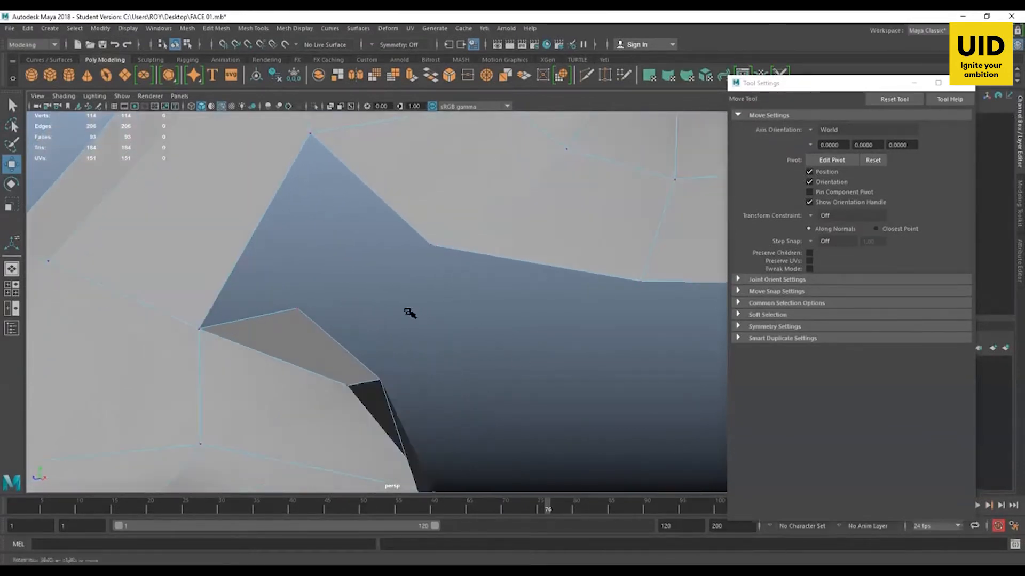
right_click_drag(313, 296, 347, 359, "alt")
middle_click_drag(347, 352, 464, 345, "alt")
right_click_drag(465, 346, 539, 363, "alt")
middle_click_drag(539, 363, 442, 331, "alt")
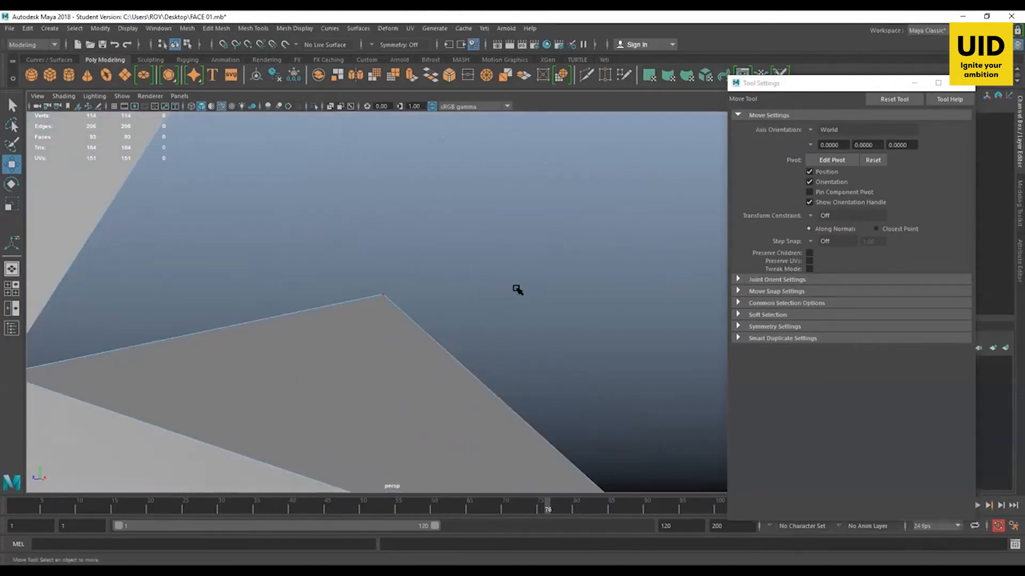
right_click_drag(517, 290, 447, 290, "alt")
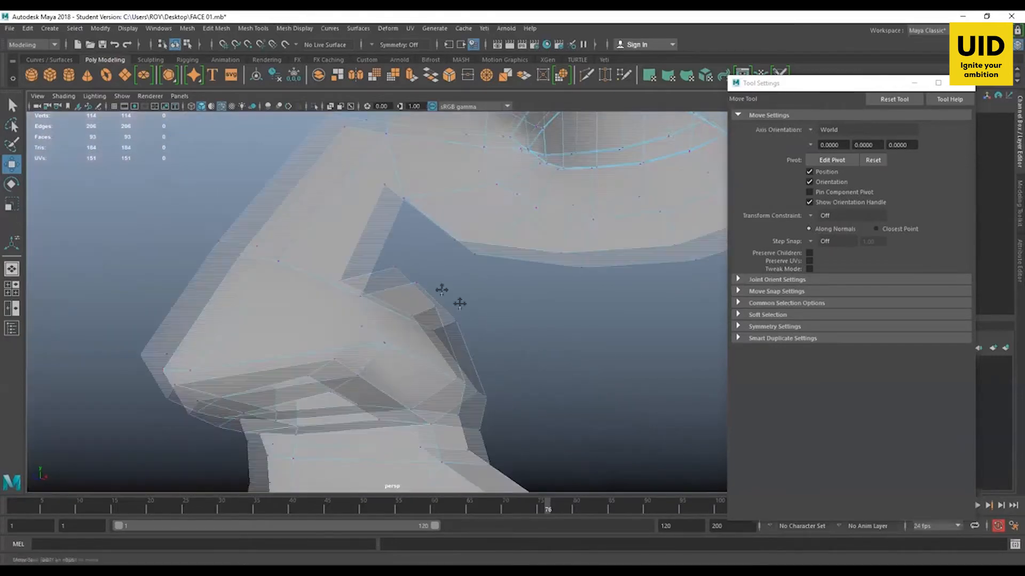
Step: Select the outermost cheek vertex beside the mouth corner and examine its position against the front reference image
left_click_drag(446, 290, 450, 339, "alt")
left_click(454, 335)
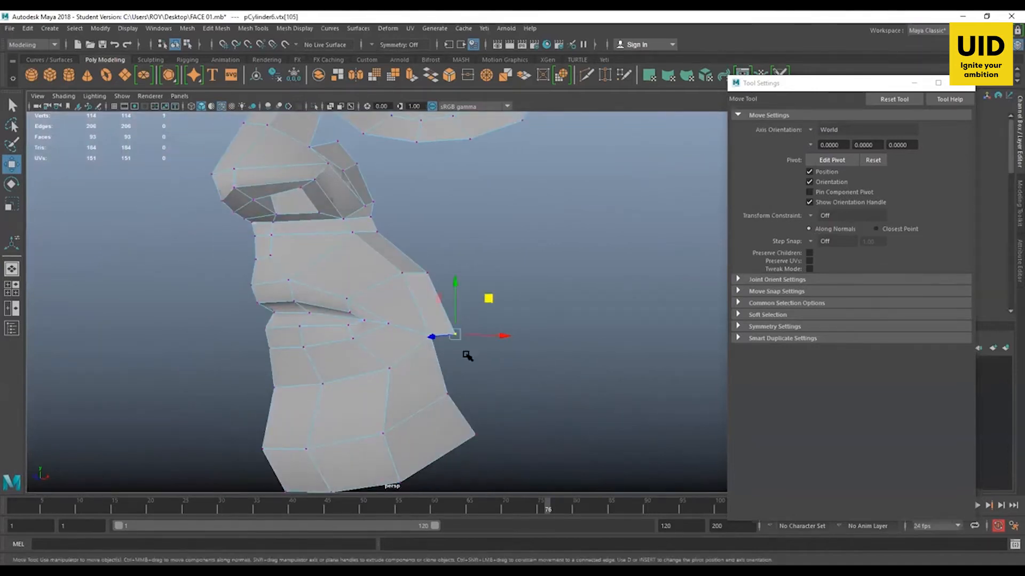
key("space")
key("space")
right_click_drag(473, 437, 502, 406, "alt")
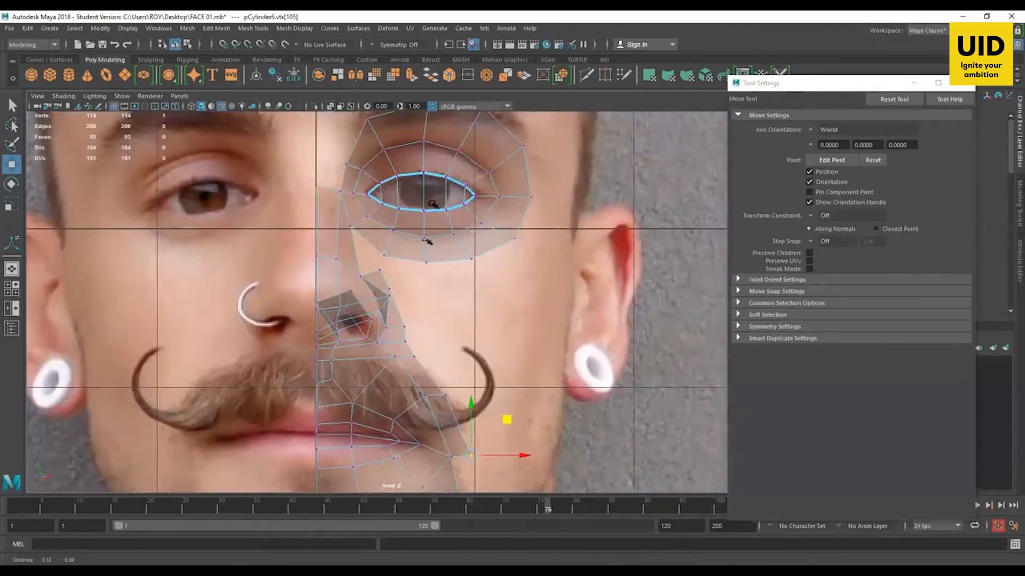
middle_click_drag(502, 405, 486, 281, "alt")
right_click_drag(486, 281, 530, 339, "alt")
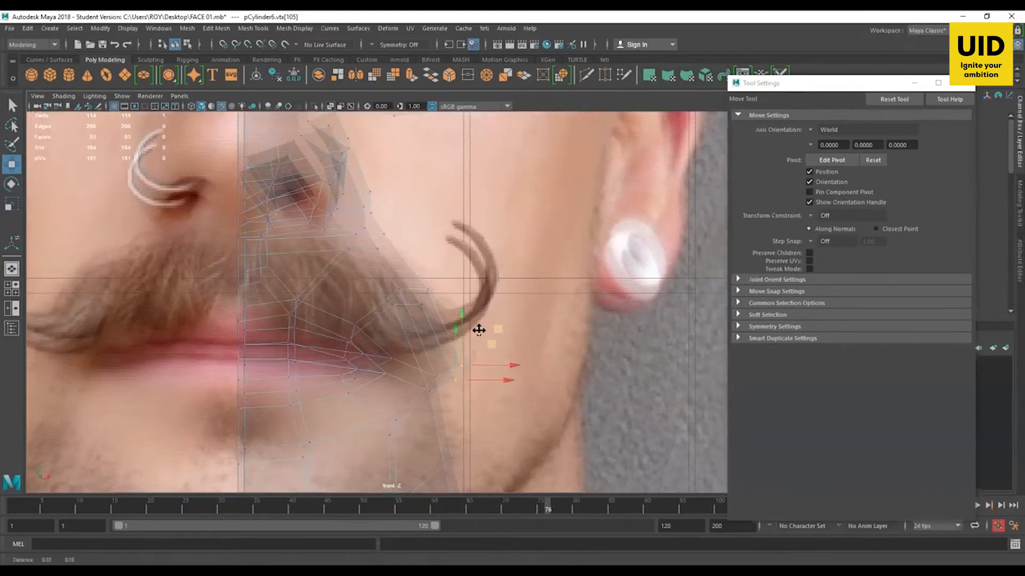
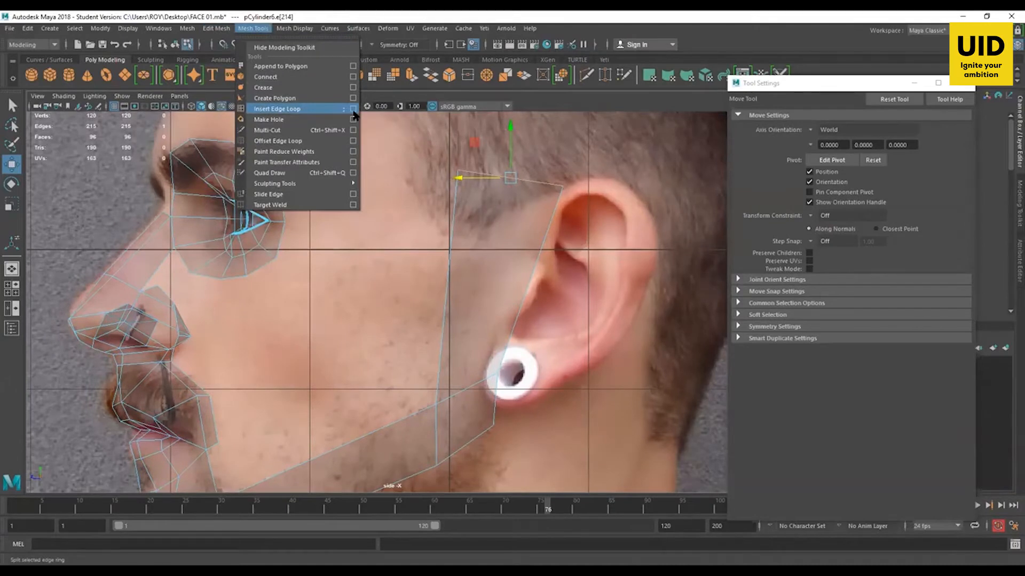
Step: Insert two edge loops across the face strip in front of the ear using the Multiple edge loops option
left_click(353, 109)
left_click(808, 175)
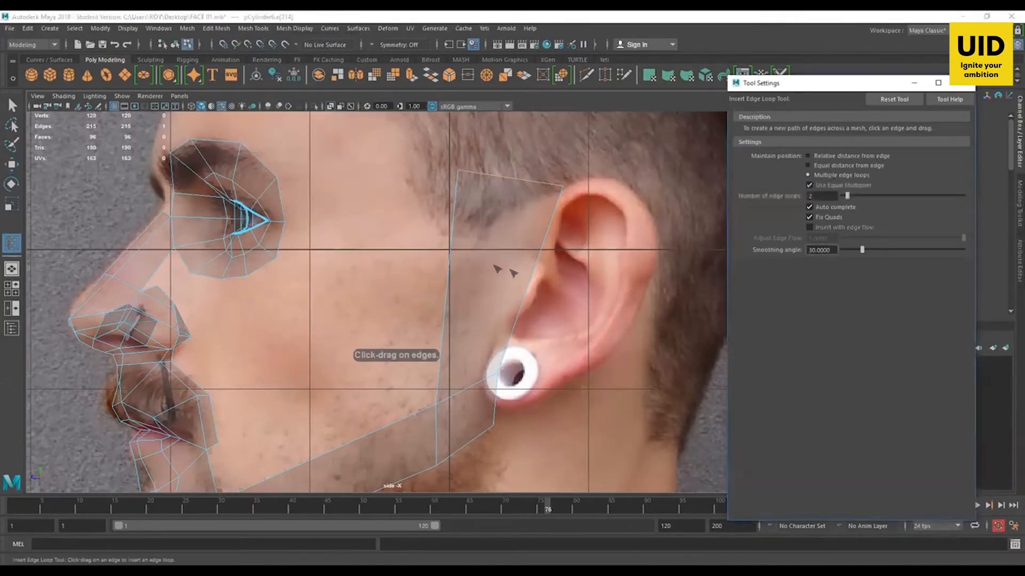
left_click(451, 263)
key("w")
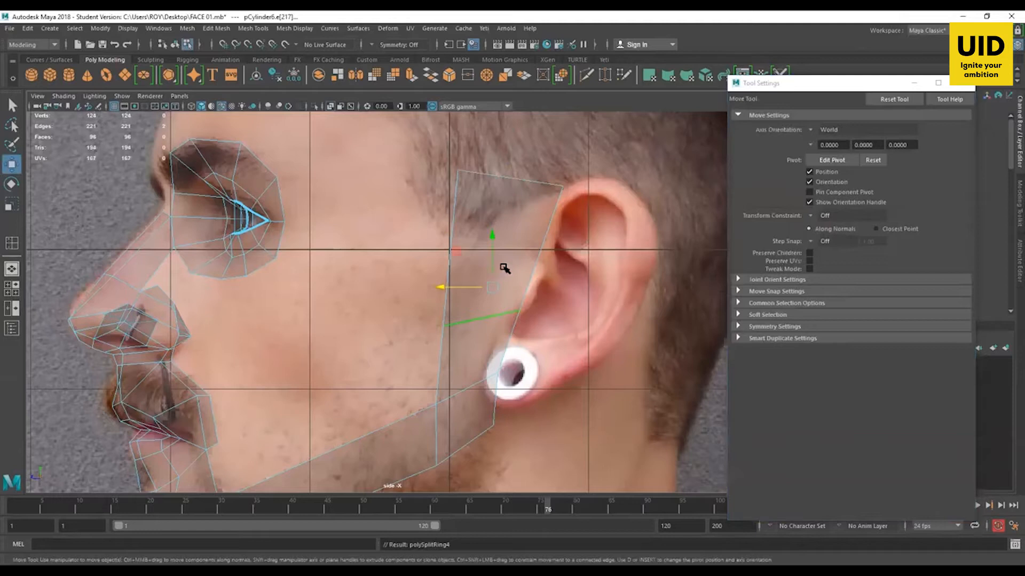
left_click(962, 85)
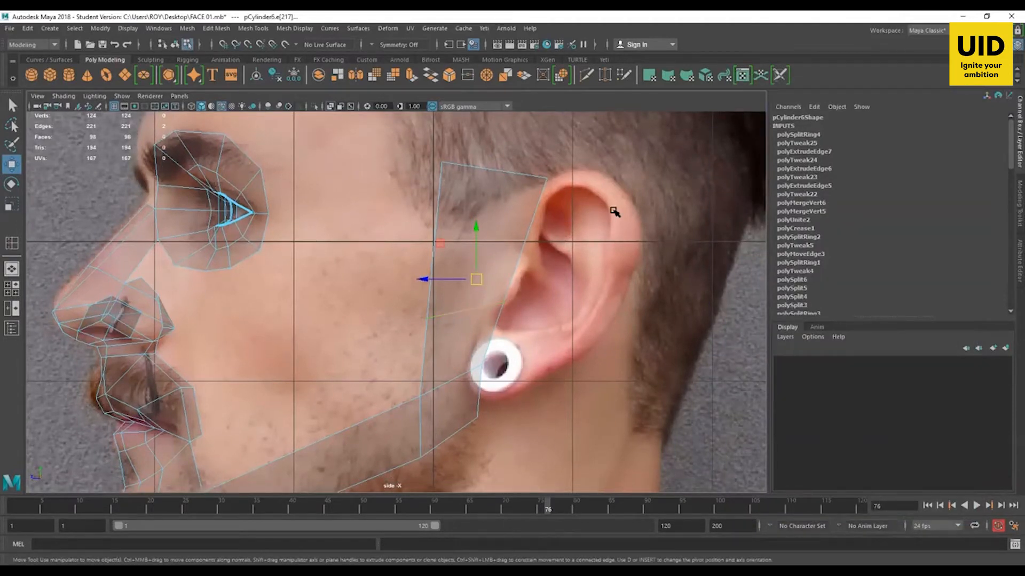
Step: Move the upper inserted edge of the strip before the ear slightly inward in the front view
key("space")
key("space")
scroll(551, 380, "up", 3)
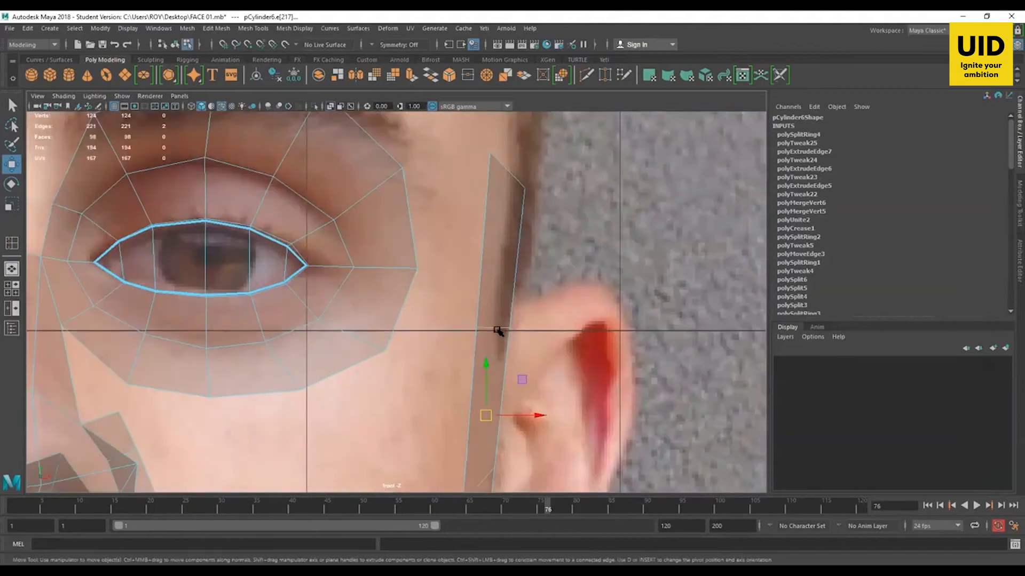
left_click(497, 329)
left_click_drag(549, 328, 536, 328)
middle_click_drag(514, 346, 502, 177, "alt")
Step: Fine-tune the sideways position of both inserted edges of the ear-side strip against the front reference
left_click(475, 310)
scroll(507, 315, "down", 6)
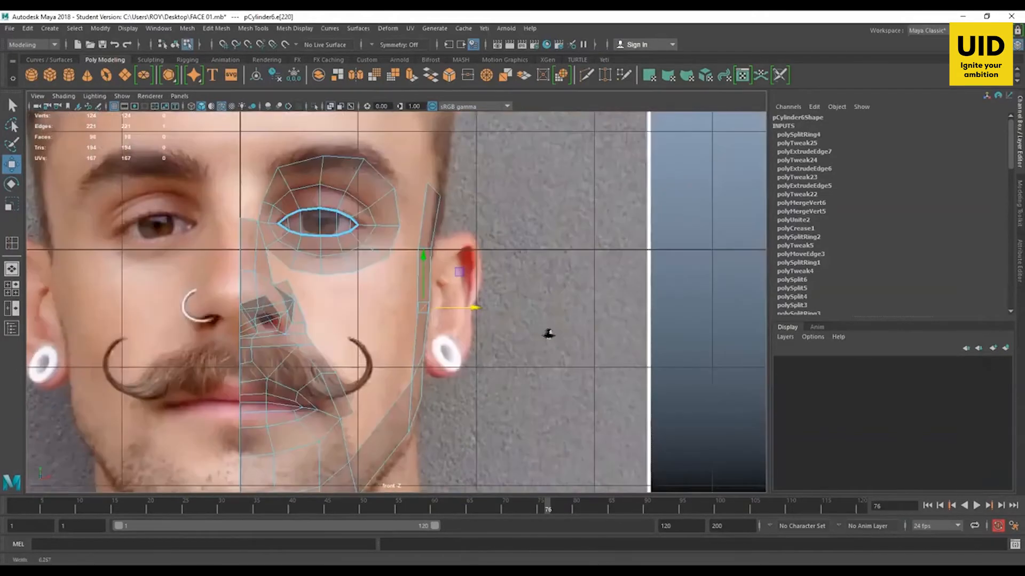
middle_click_drag(451, 334, 516, 366, "alt")
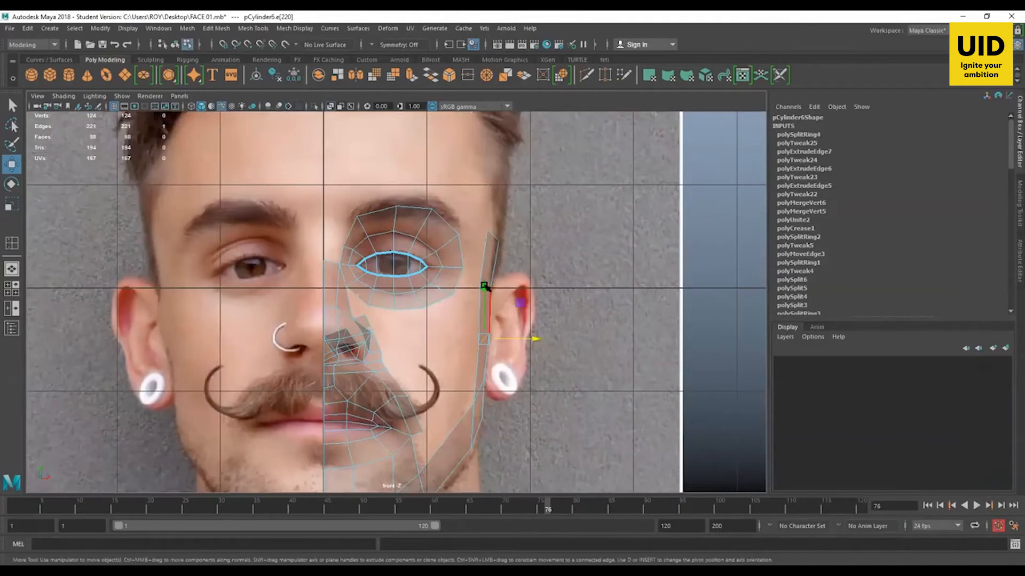
left_click(562, 271)
left_click(484, 288)
left_click_drag(523, 286, 523, 288)
left_click(483, 338)
left_click_drag(516, 339, 513, 339)
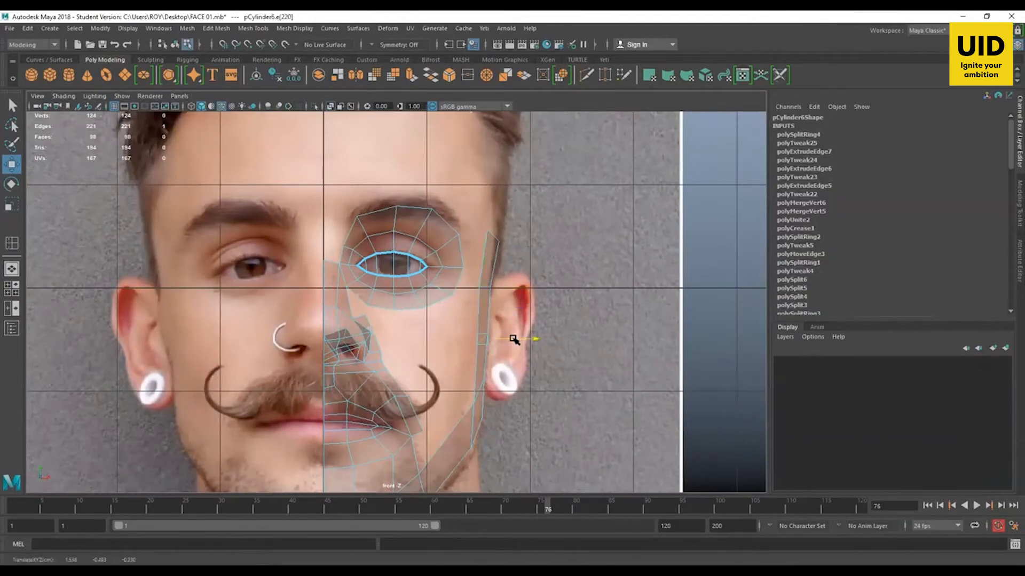
Step: Examine the adjusted ear-side strip in perspective and against the front reference image
key("space")
key("space")
left_click_drag(523, 275, 588, 277, "alt")
key("space")
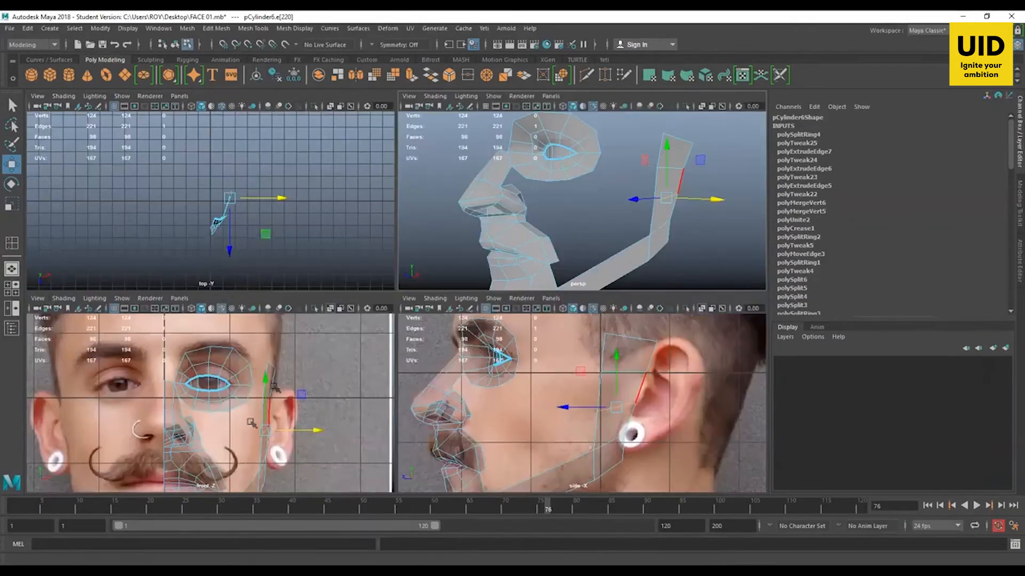
key("space")
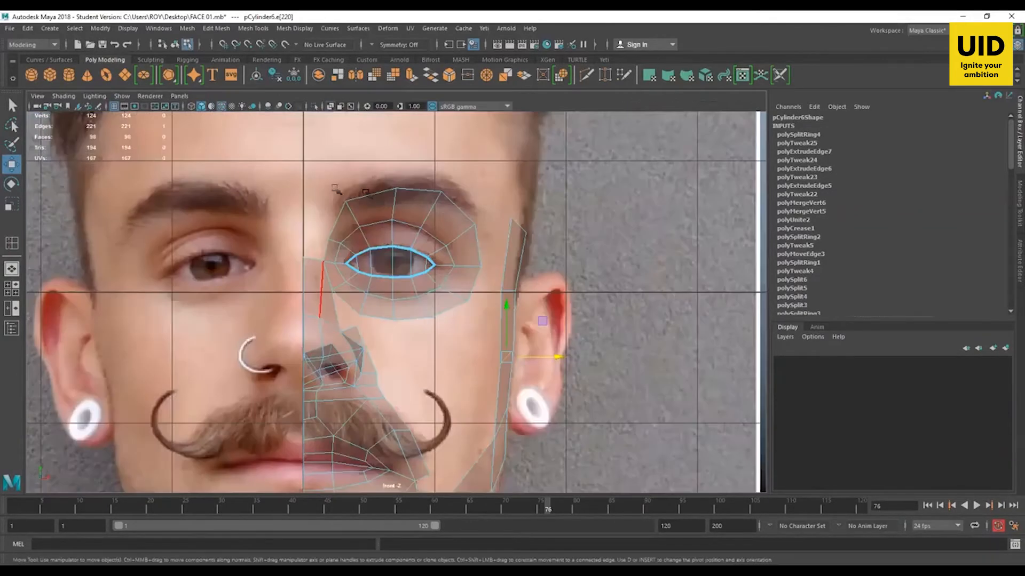
scroll(262, 315, "down", 5)
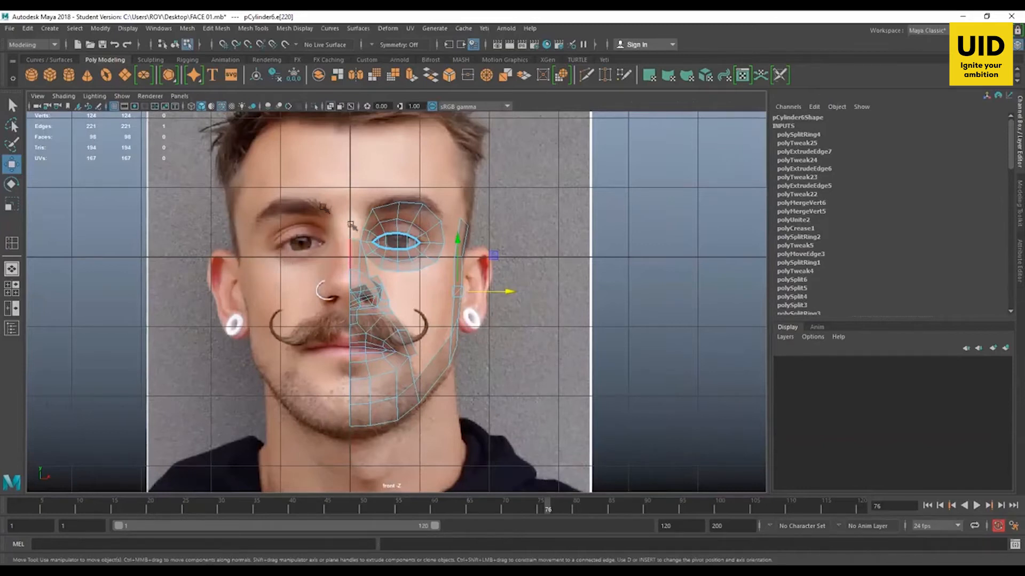
middle_click_drag(357, 233, 349, 269, "alt")
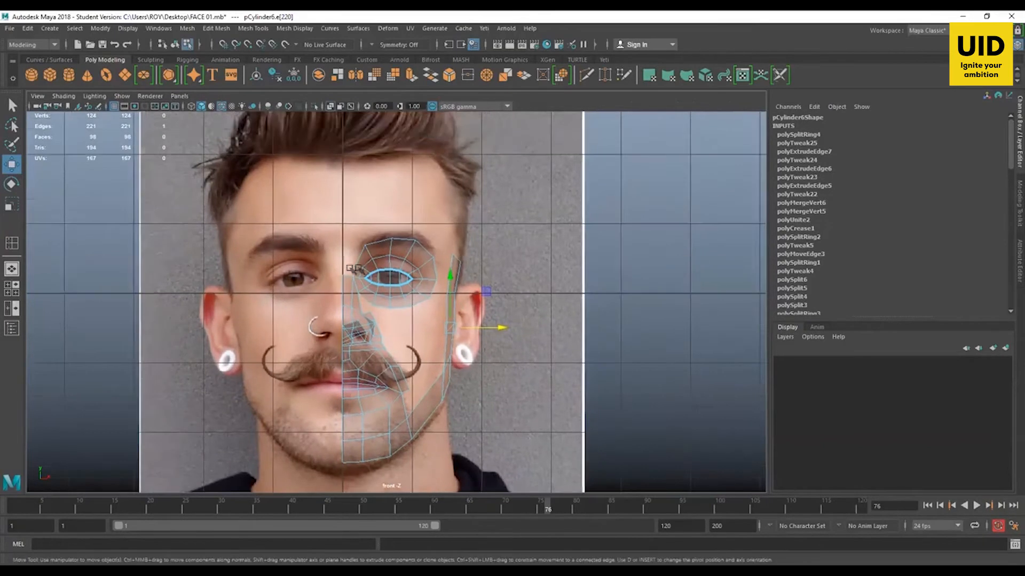
key("space")
key("space")
left_click_drag(491, 243, 556, 248, "alt")
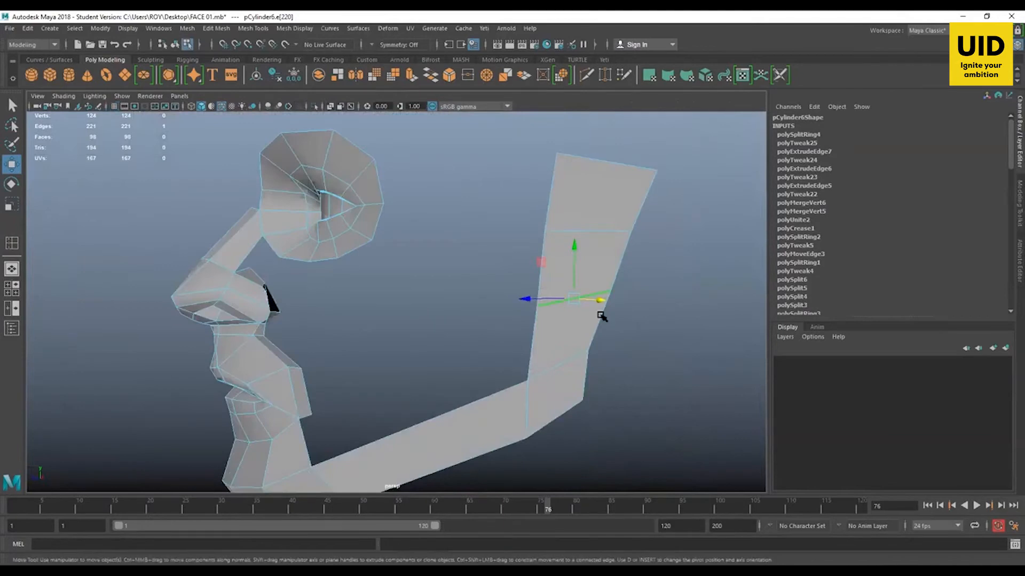
Step: Inspect the face mesh in the side view and check the top nose bridge vertex in side and perspective views
key("space")
key("space")
right_click_drag(571, 300, 294, 300, "alt")
middle_click_drag(466, 240, 550, 307, "alt")
scroll(475, 344, "up", 3)
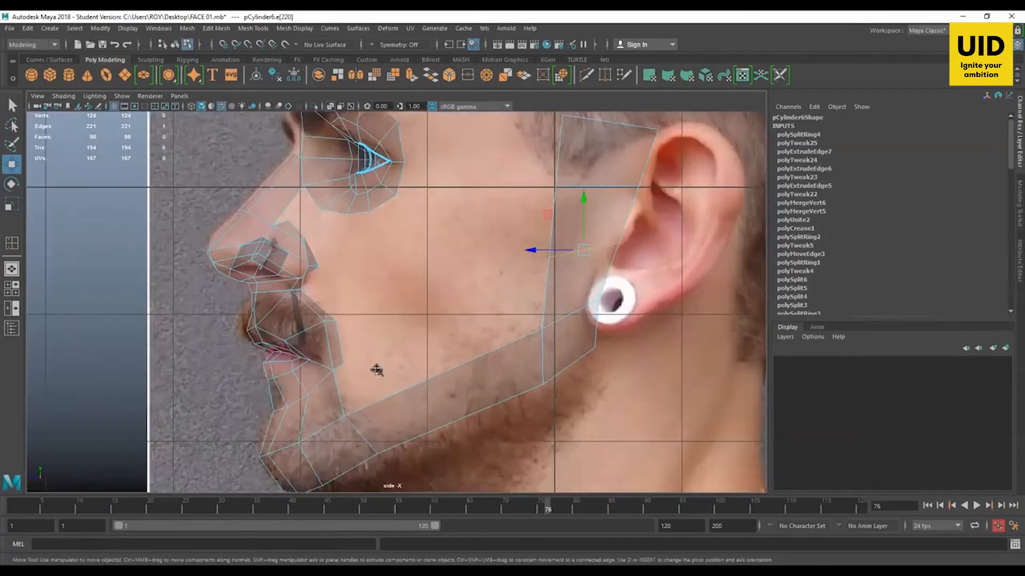
scroll(434, 415, "up", 4)
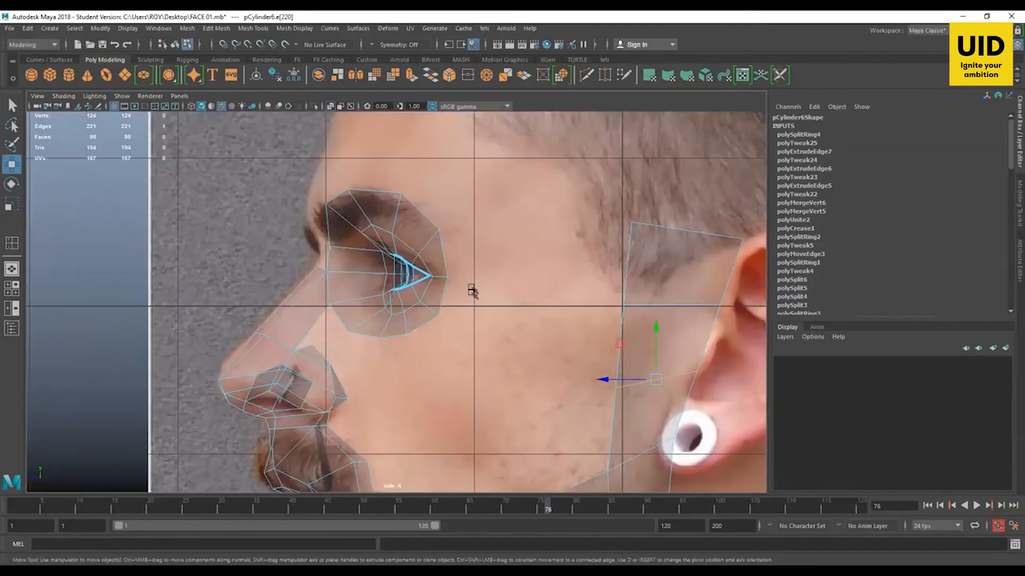
scroll(473, 384, "up", 1)
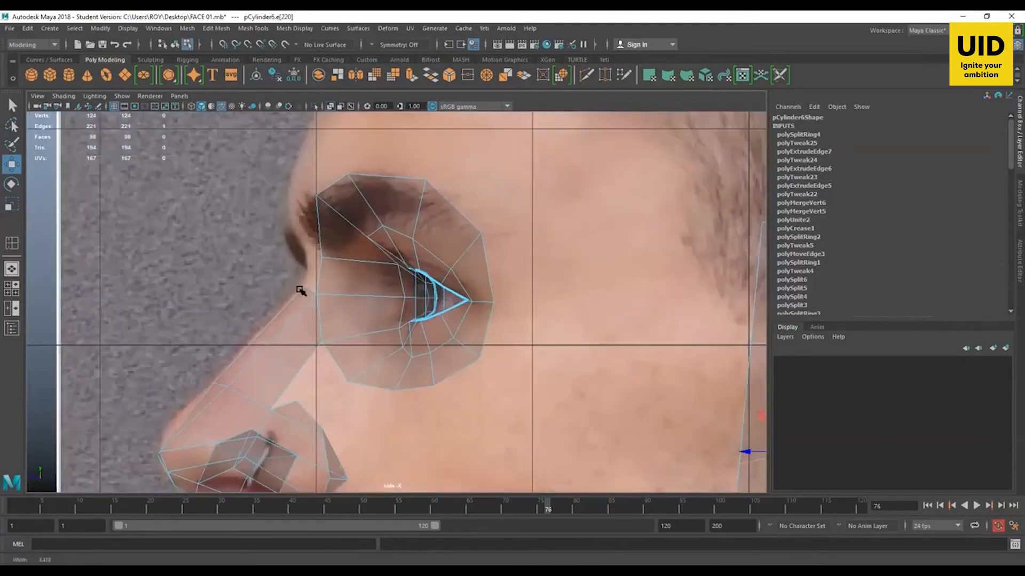
key("F9")
left_click(302, 285)
scroll(359, 297, "down", 2)
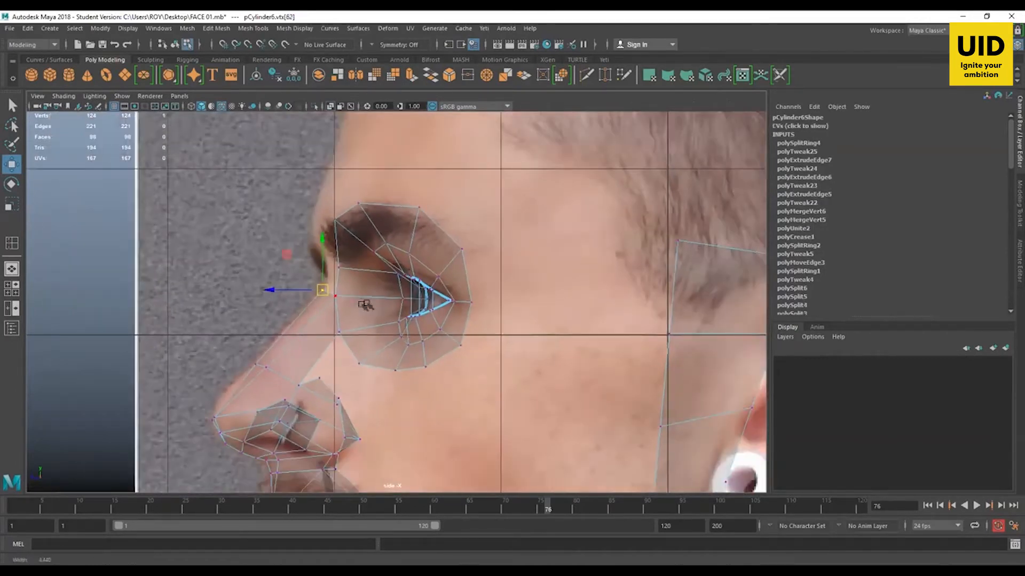
scroll(476, 234, "up", 2)
key("space")
key("space")
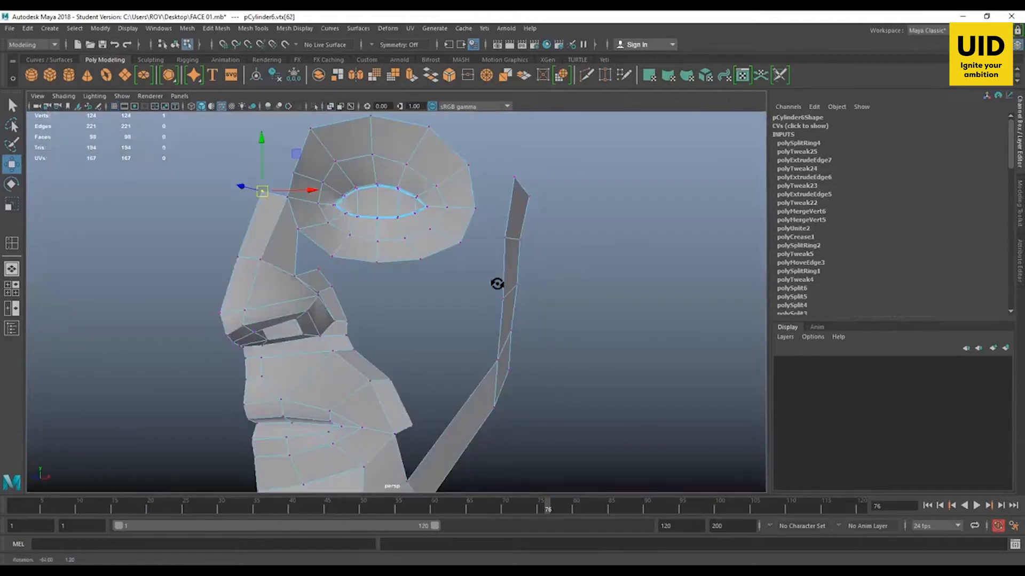
left_click_drag(553, 259, 547, 238, "alt")
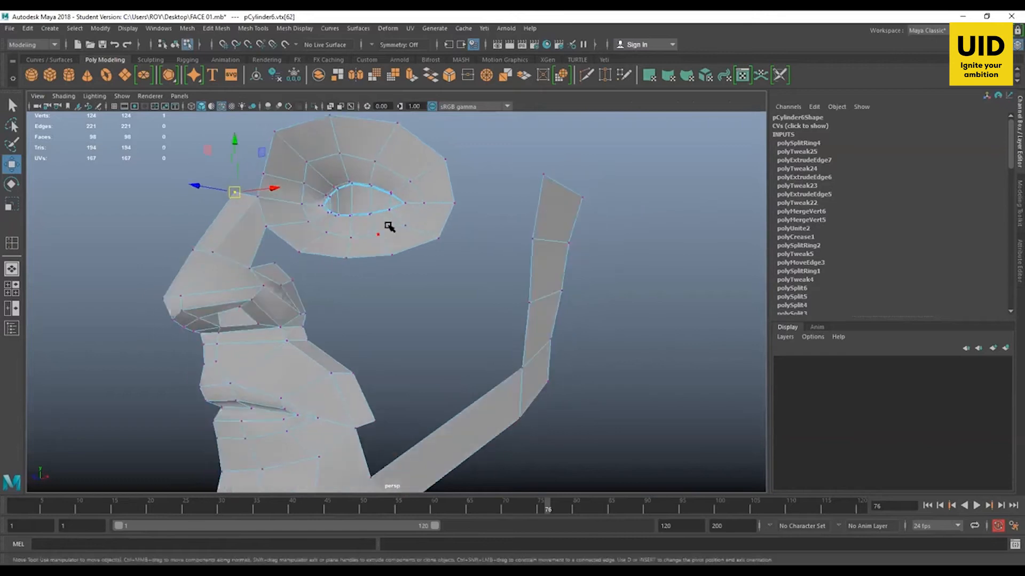
Step: Extrude the five lower border edges of the eye mesh outward with a local Y translation of 0.249
key("F10")
left_click(286, 247)
left_click(324, 254, "shift")
left_click(383, 255, "shift")
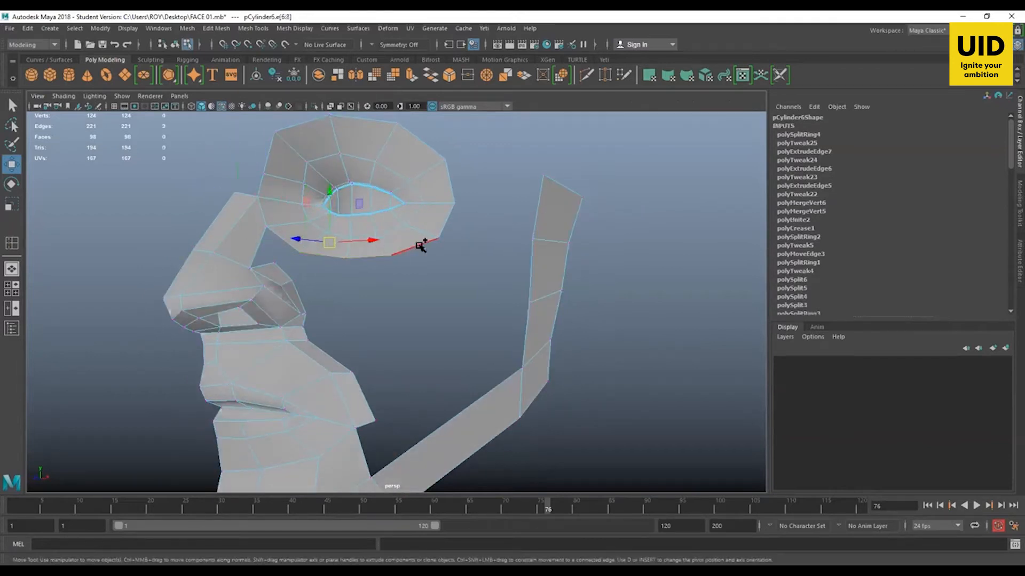
left_click(423, 245, "shift")
left_click(447, 228, "shift")
left_click_drag(444, 276, 430, 251, "alt")
key("ctrl+e")
left_click_drag(313, 290, 385, 229, "alt")
left_click_drag(451, 350, 226, 302, "alt")
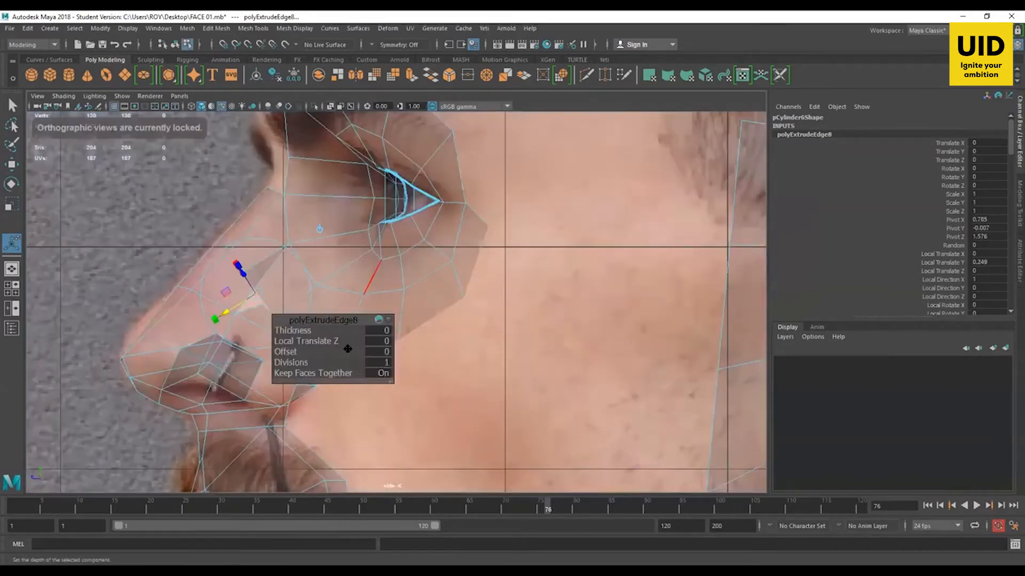
key("w")
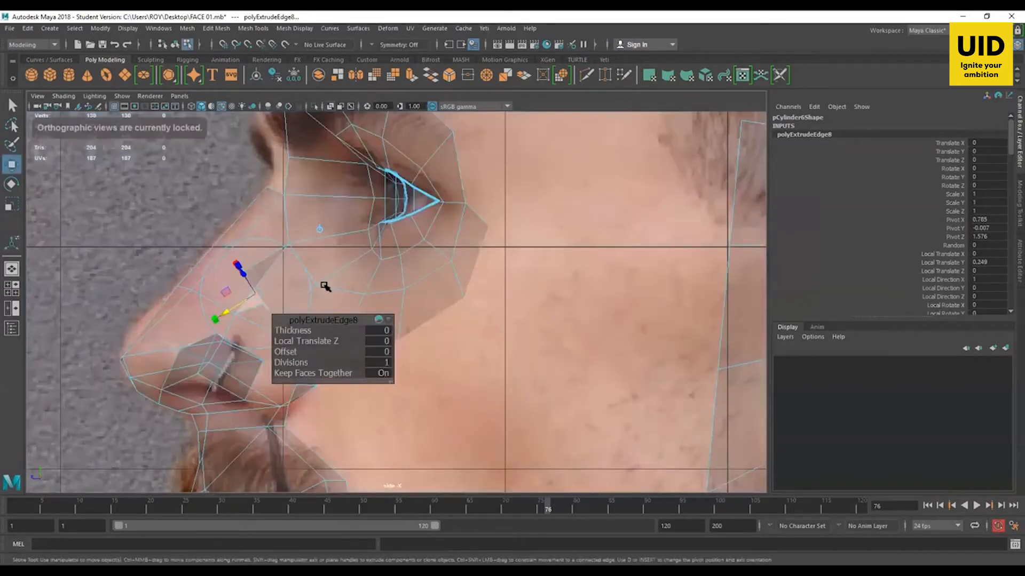
Step: Scale the four extruded faces directly beneath the eye down slightly and shift them a little upward in the front view
left_click_drag(324, 285, 327, 291)
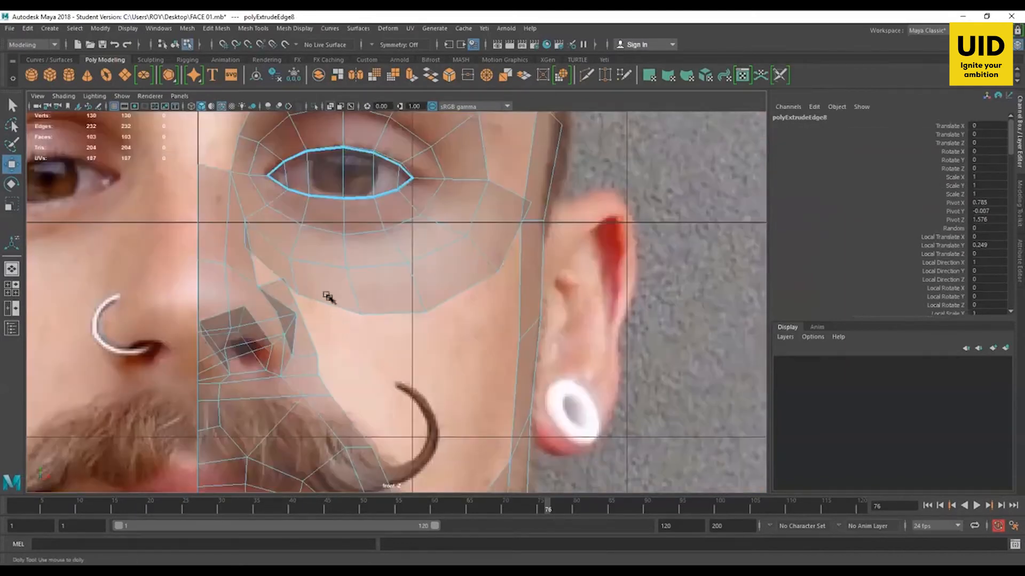
scroll(301, 274, "up", 2)
left_click_drag(251, 267, 480, 280)
key("r")
left_click_drag(366, 256, 334, 263)
key("w")
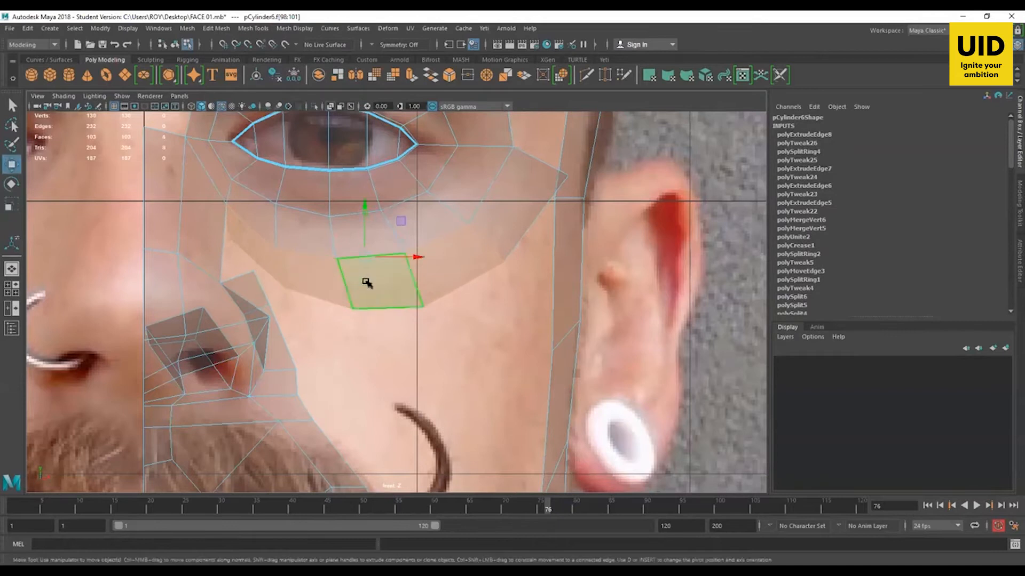
left_click(363, 259)
key("e")
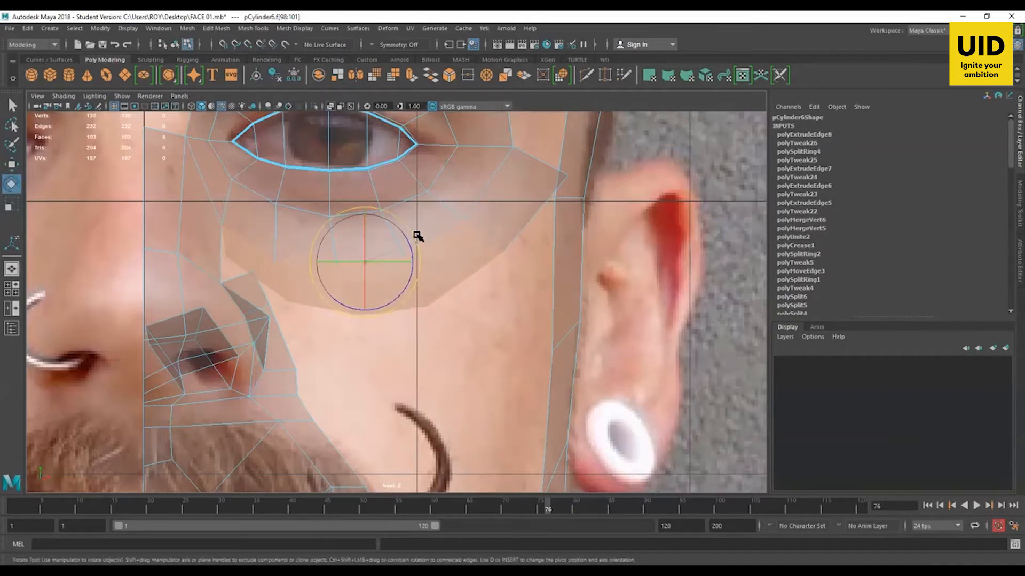
key("w")
mouse_move(365, 264)
left_mouse_down()
mouse_move(374, 262)
mouse_move(362, 257)
left_mouse_up()
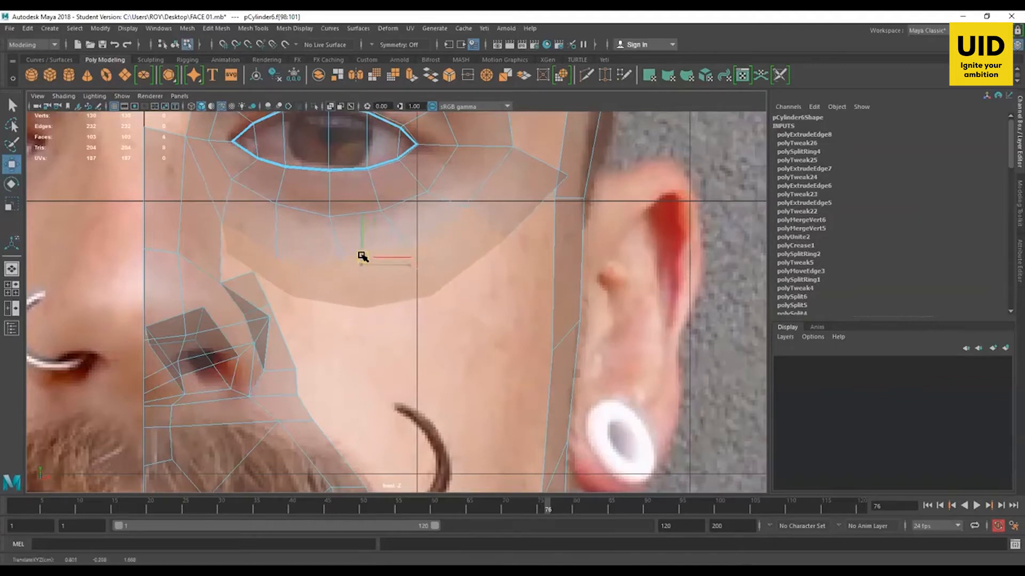
Step: Examine the extruded strip beneath the eye and its gap to the nose in perspective, and clear the face selection
key("space")
key("space")
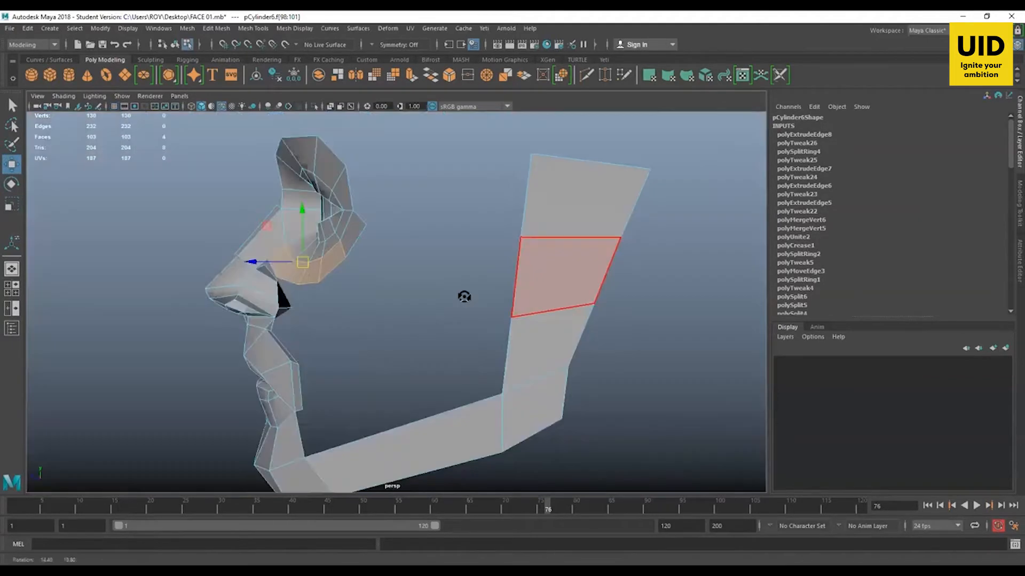
left_click_drag(465, 297, 448, 302, "alt")
right_click_drag(446, 315, 501, 353, "alt")
middle_click_drag(464, 395, 585, 420, "alt")
left_click_drag(352, 336, 432, 340, "alt")
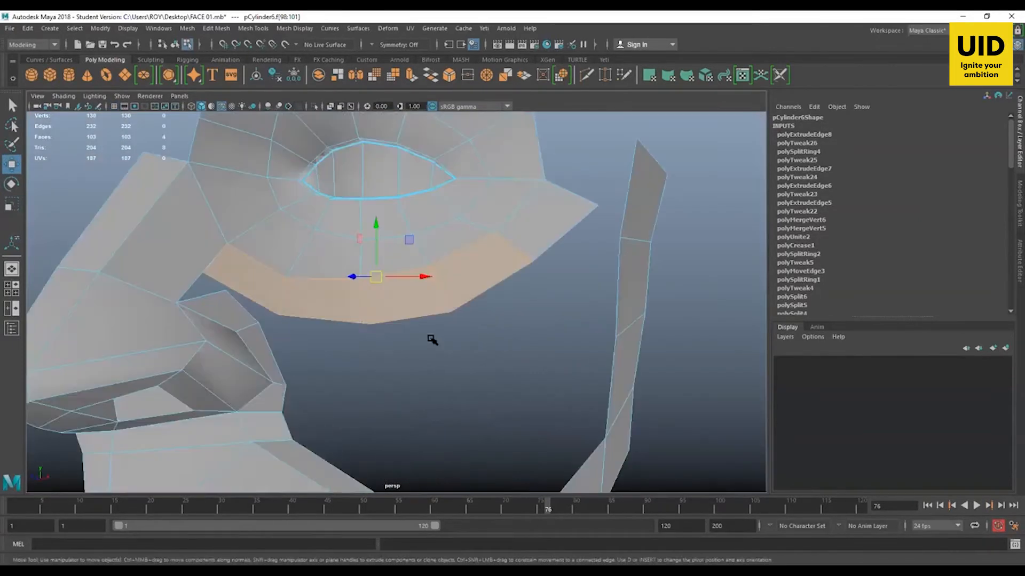
middle_click_drag(448, 356, 501, 385, "alt")
left_click_drag(396, 338, 373, 363, "alt")
left_click(481, 374)
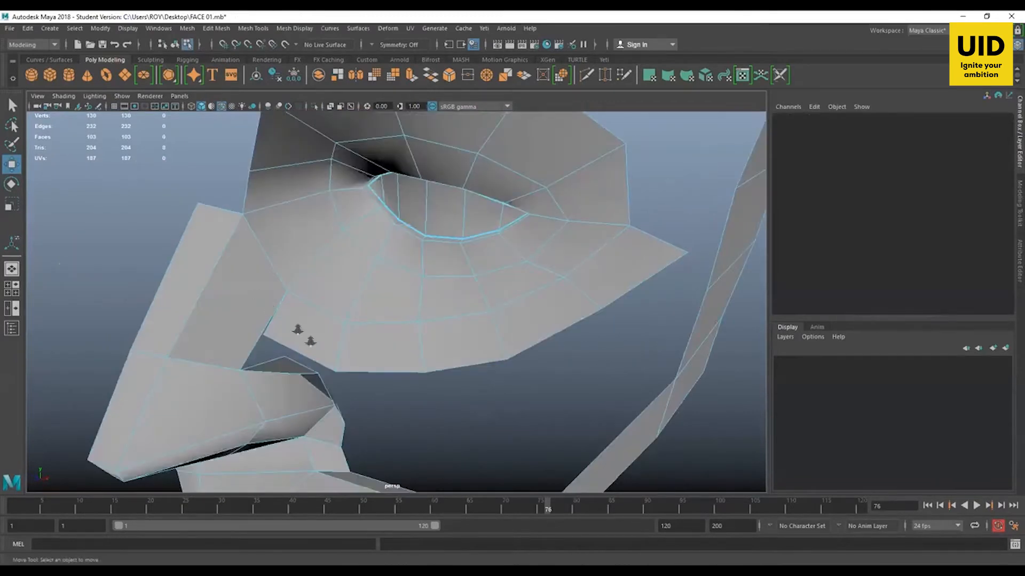
Step: Delete the innermost extruded face beneath the eye, next to the nose wing
right_click_drag(297, 330, 344, 352, "alt")
mouse_move(344, 351)
left_mouse_down("alt")
mouse_move(354, 342)
mouse_move(346, 332)
mouse_move(354, 350)
mouse_move(400, 347)
mouse_move(329, 343)
left_mouse_up("alt")
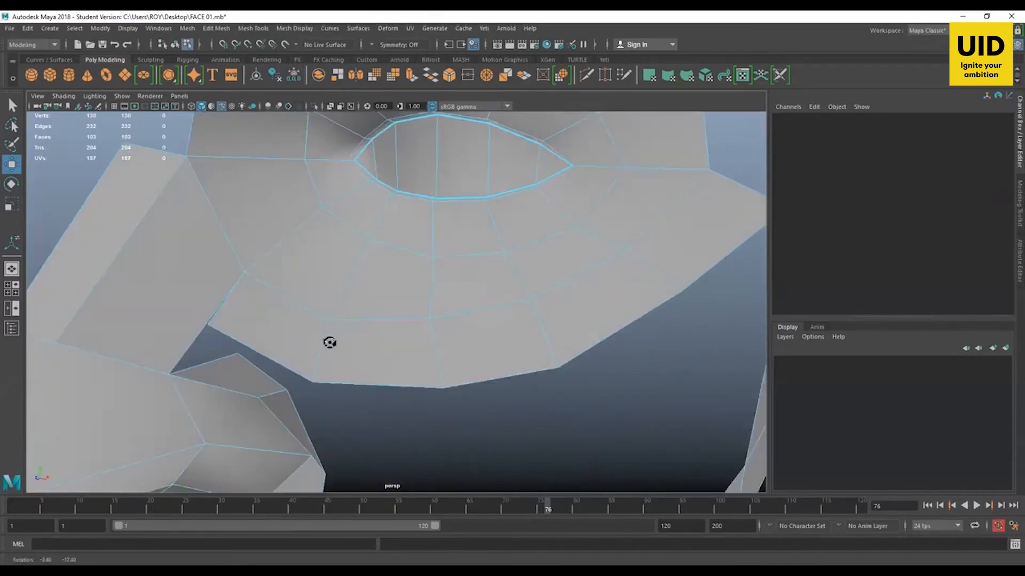
left_click(282, 319)
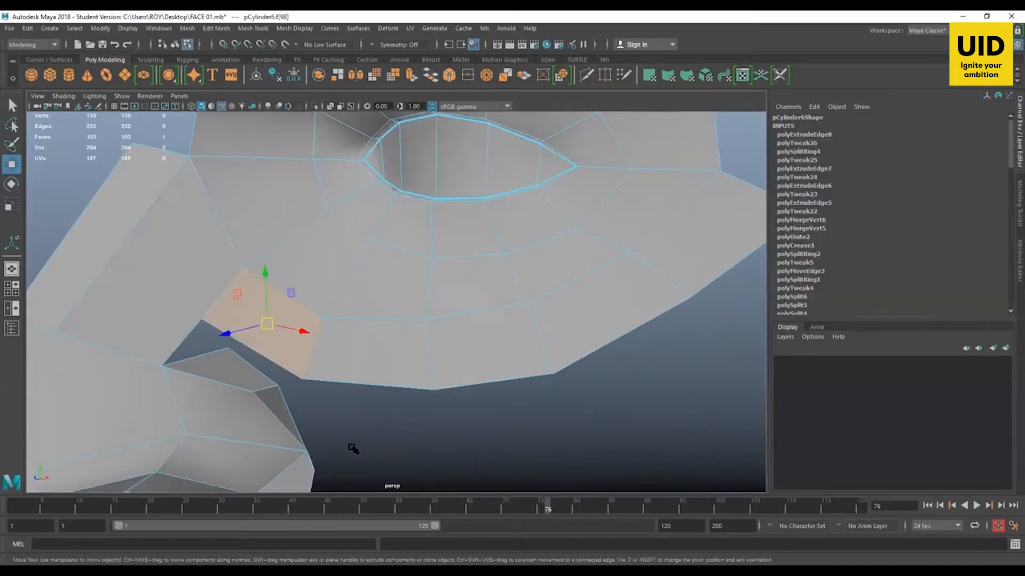
key("Delete")
mouse_move(344, 371)
left_mouse_down("alt")
mouse_move(367, 357)
mouse_move(337, 363)
mouse_move(347, 371)
mouse_move(343, 359)
mouse_move(314, 366)
mouse_move(359, 359)
mouse_move(334, 370)
left_mouse_up("alt")
scroll(301, 303, "up", 1)
left_click_drag(308, 325, 334, 352, "alt")
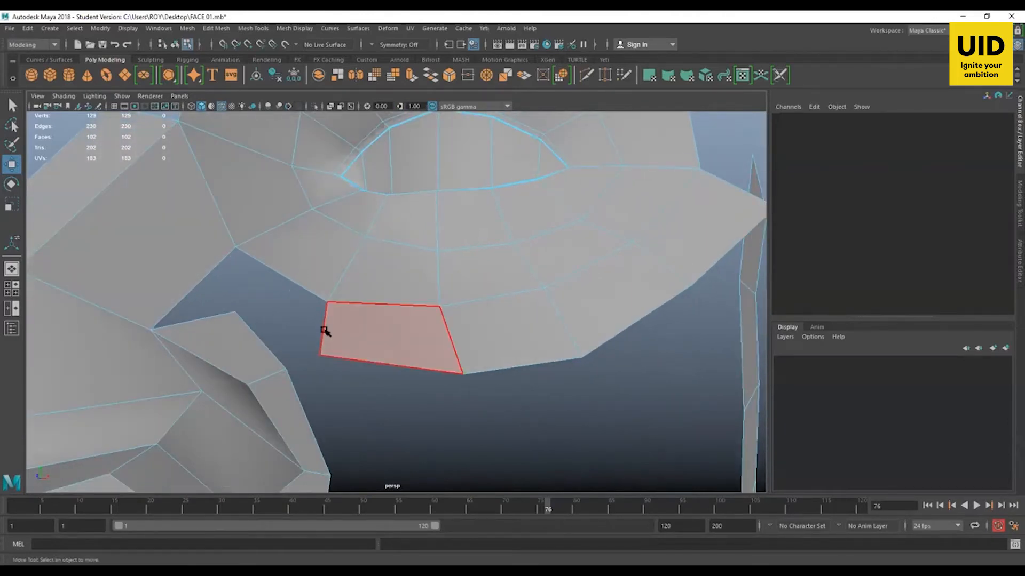
Step: Insert an edge loop along the side of the nose from the gap's border, maintaining position by relative distance from edge
key("F9")
left_click(305, 361)
left_click_drag(332, 330, 293, 321, "alt")
mouse_move(334, 347)
left_mouse_down("alt")
mouse_move(299, 339)
mouse_move(316, 347)
left_mouse_up("alt")
left_click(306, 334)
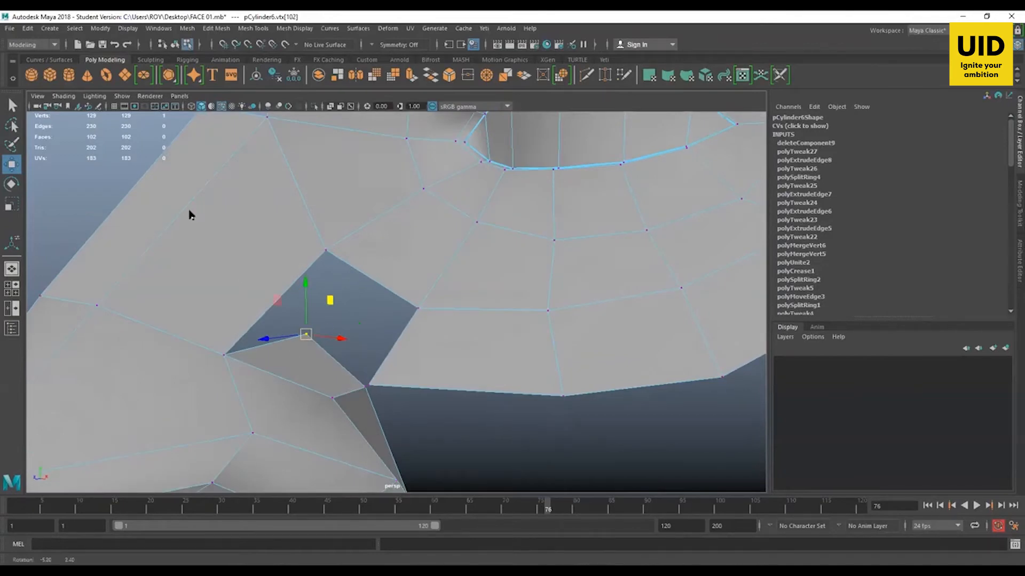
right_click_drag(191, 212, 181, 274, "shift")
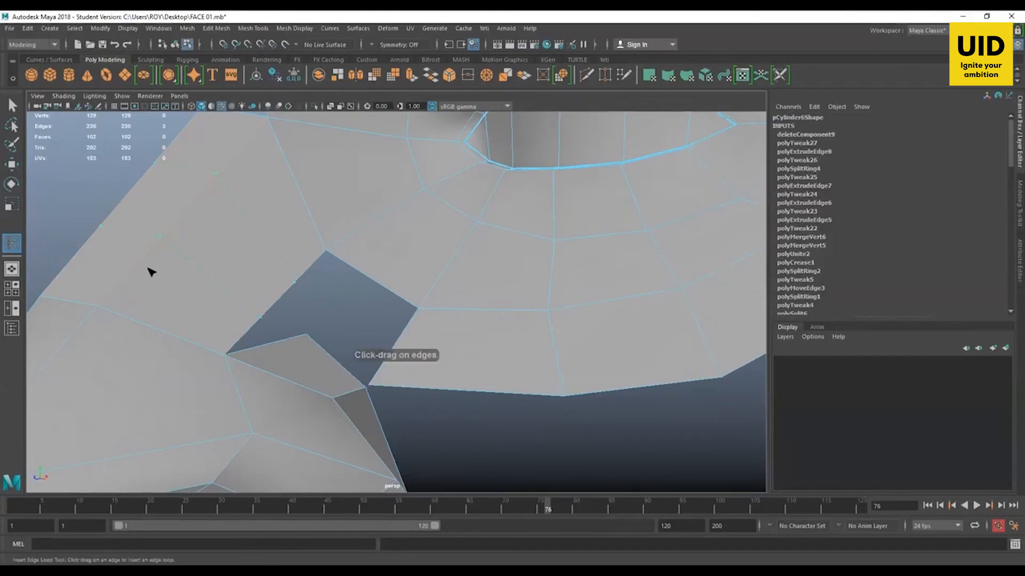
key("ctrl+z")
double_click(11, 243)
left_click(808, 156)
left_click(273, 319)
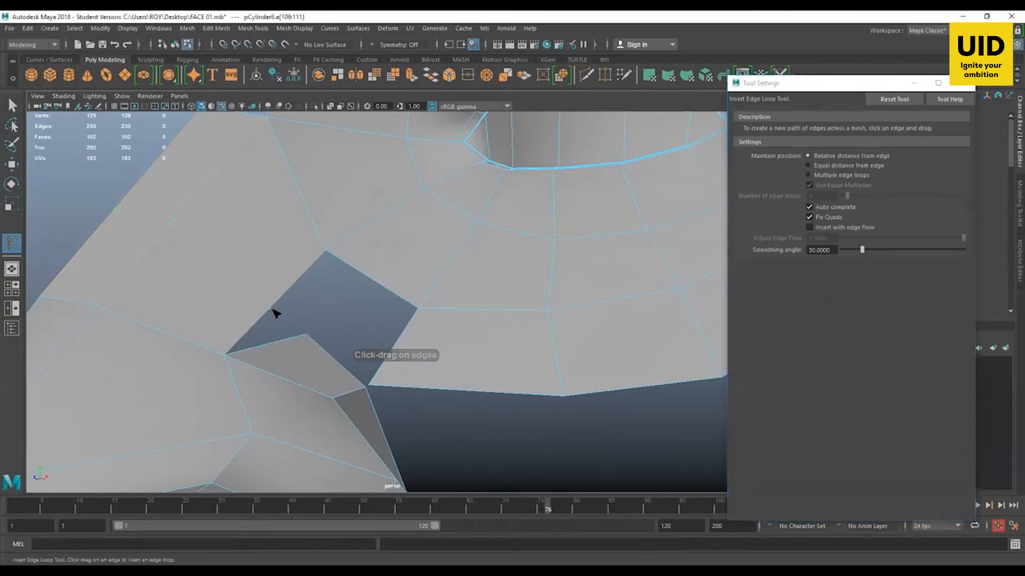
key("w")
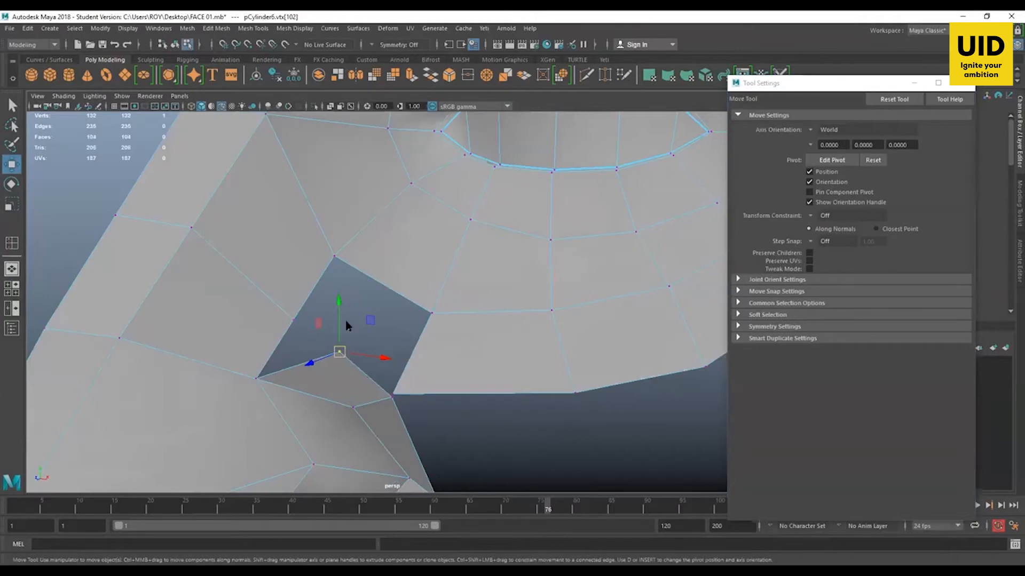
Step: Target-weld the upper nose wing vertex onto the new edge loop's vertex on the gap's border
right_click_drag(353, 307, 355, 331, "shift")
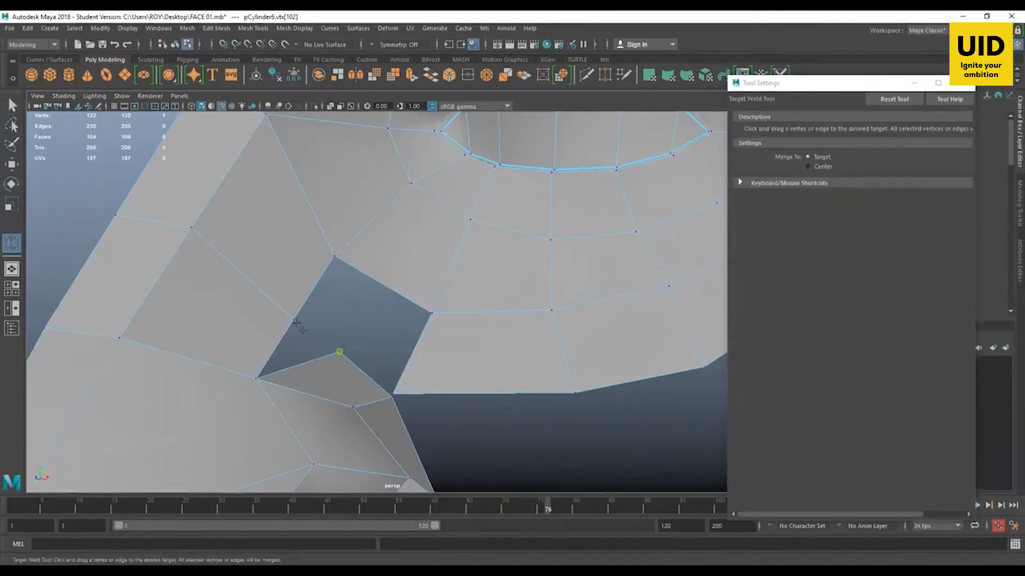
left_click_drag(340, 352, 376, 326)
key("w")
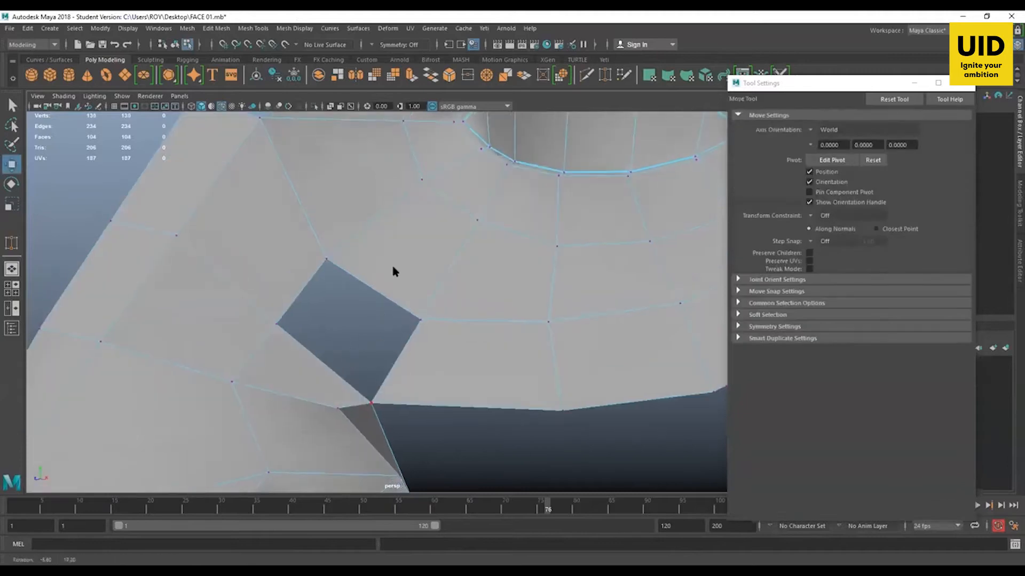
Step: Fill the four-sided gap between the nose wing, nose side and eye mesh using Append to Polygon
key("F10")
left_click(375, 292)
left_click(328, 366)
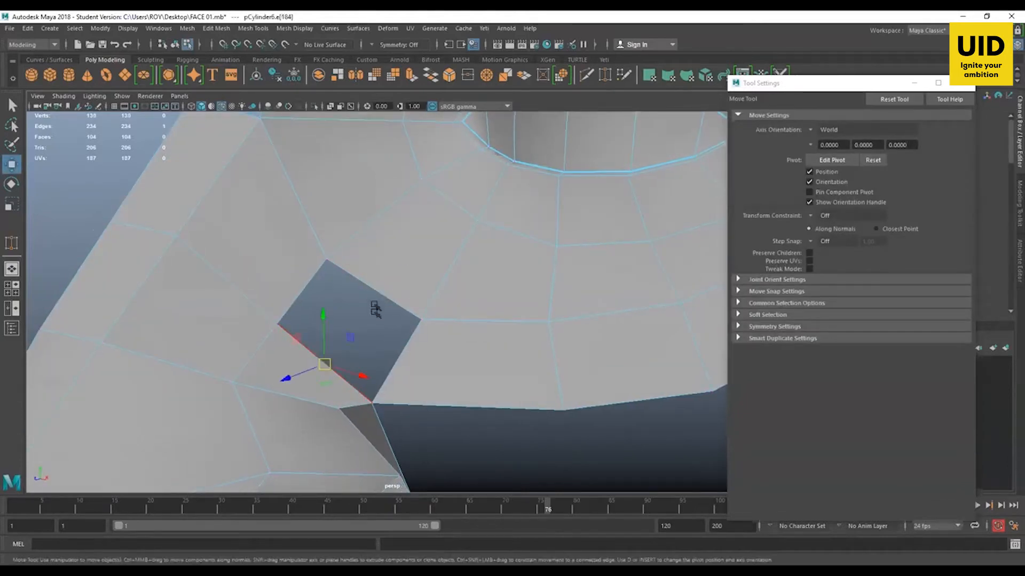
double_click(371, 287)
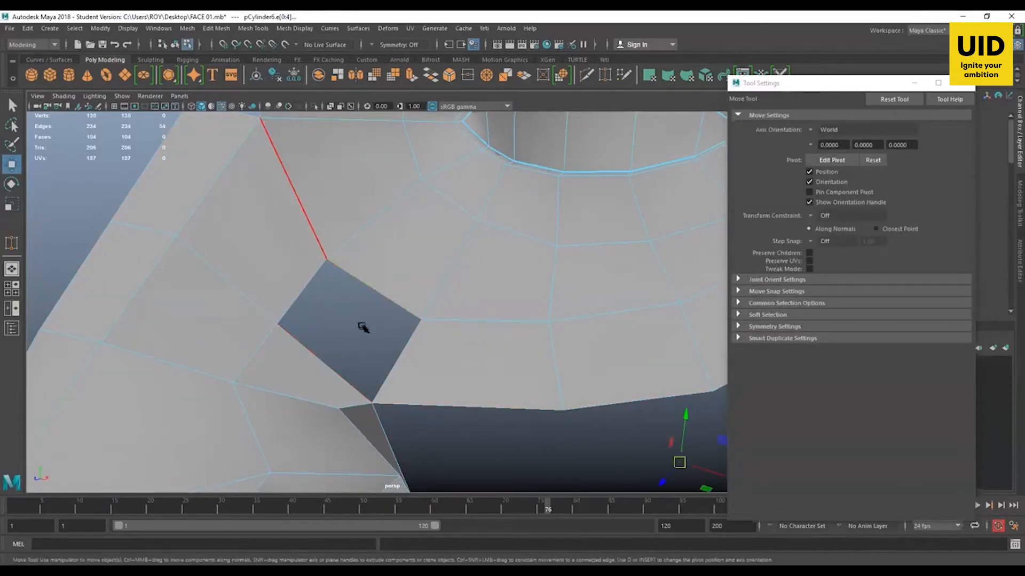
left_click(252, 28)
left_click(269, 60)
left_click(396, 362)
left_click(302, 292)
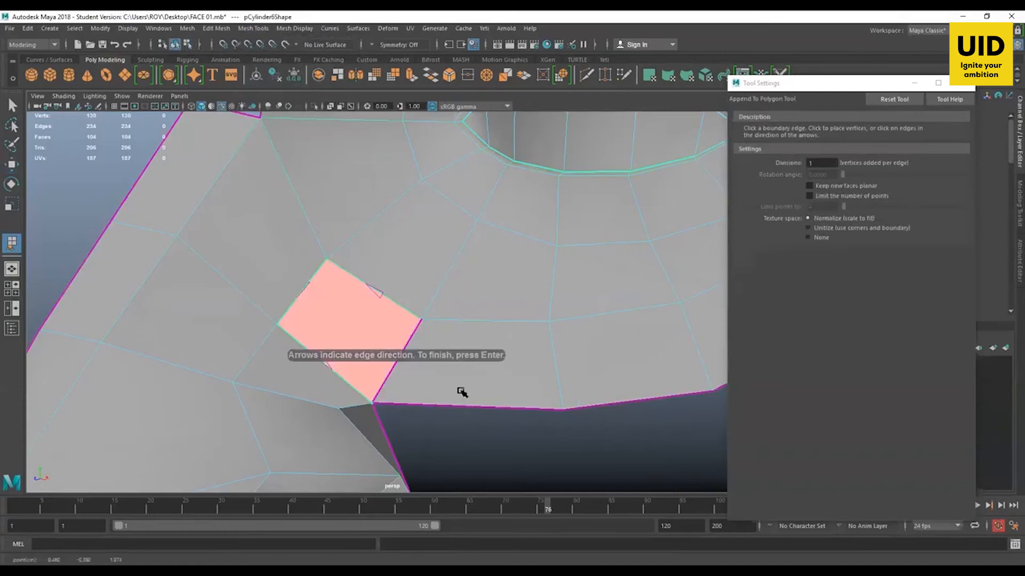
key("Return")
Step: Reposition the vertices around the filled face between the nose side and inner eye in the side view
right_click_drag(476, 422, 307, 403, "alt")
left_click_drag(306, 403, 385, 407, "alt")
key("space")
key("space")
middle_click_drag(308, 393, 254, 290, "alt")
left_click(303, 370)
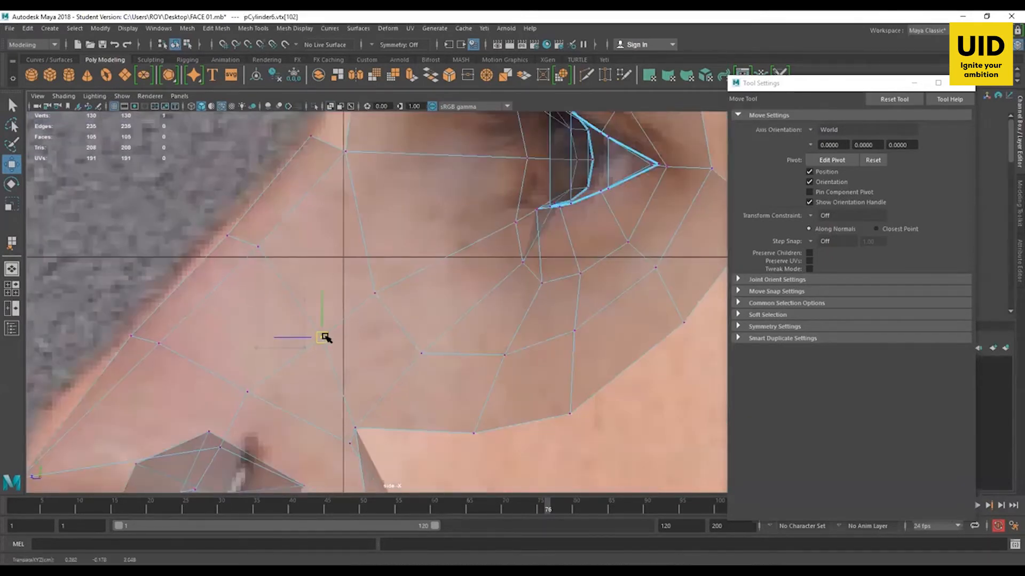
left_click_drag(370, 296, 391, 282)
mouse_move(450, 324)
left_mouse_down()
mouse_move(400, 377)
mouse_move(432, 340)
left_mouse_up()
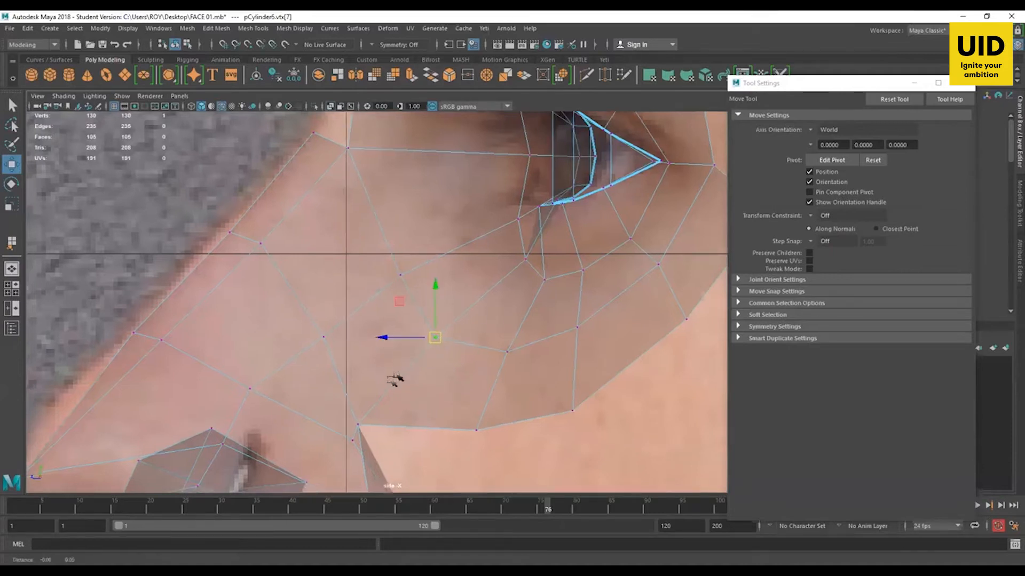
middle_click_drag(394, 379, 441, 321, "alt")
left_click_drag(431, 354, 388, 381)
left_click_drag(355, 292, 380, 272)
left_click_drag(368, 282, 366, 272)
Step: Adjust the nose side, bridge and tip vertices to follow the nose profile in the side reference
left_click(294, 334)
left_click_drag(295, 333, 302, 340)
left_click(179, 278)
left_click_drag(178, 278, 184, 278)
left_click(62, 427)
left_click_drag(63, 427, 57, 416)
middle_click_drag(53, 419, 203, 347, "alt")
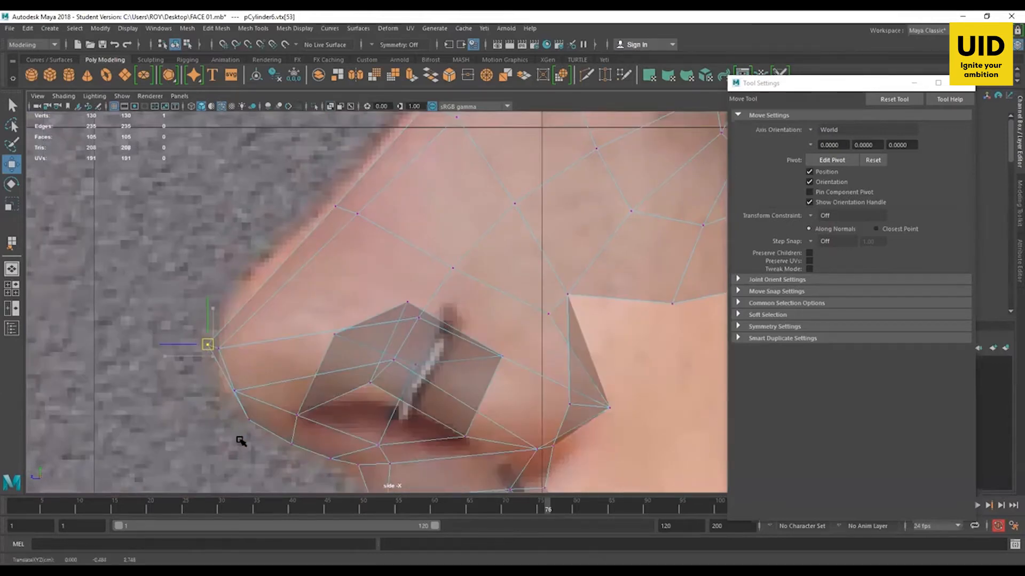
left_click(243, 422)
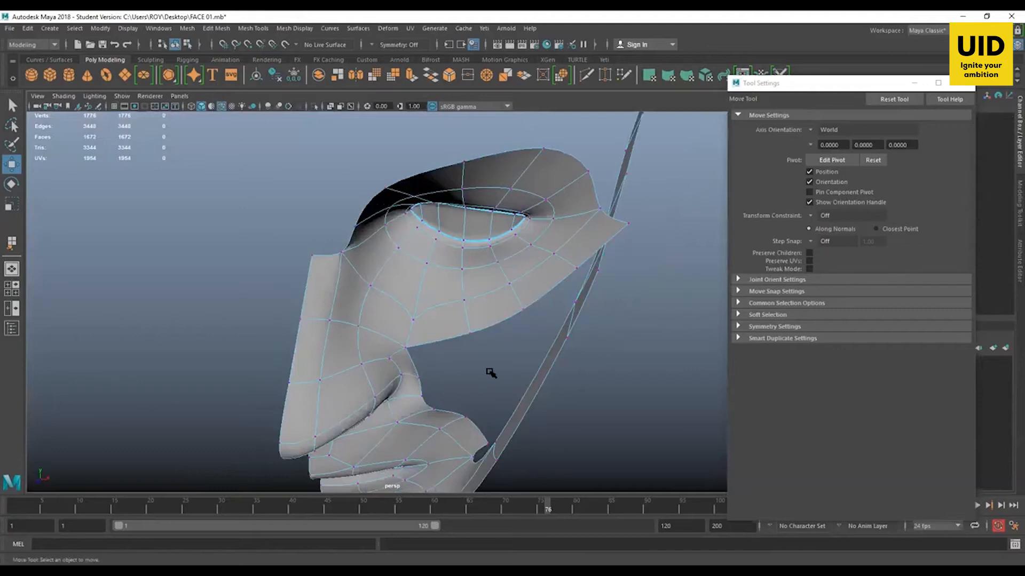
Step: Extrude the ear strip's front border edges forward over the cheek and join the new strip's lower corner to the jaw strip
left_click_drag(487, 373, 416, 361, "alt")
scroll(470, 373, "up", 2)
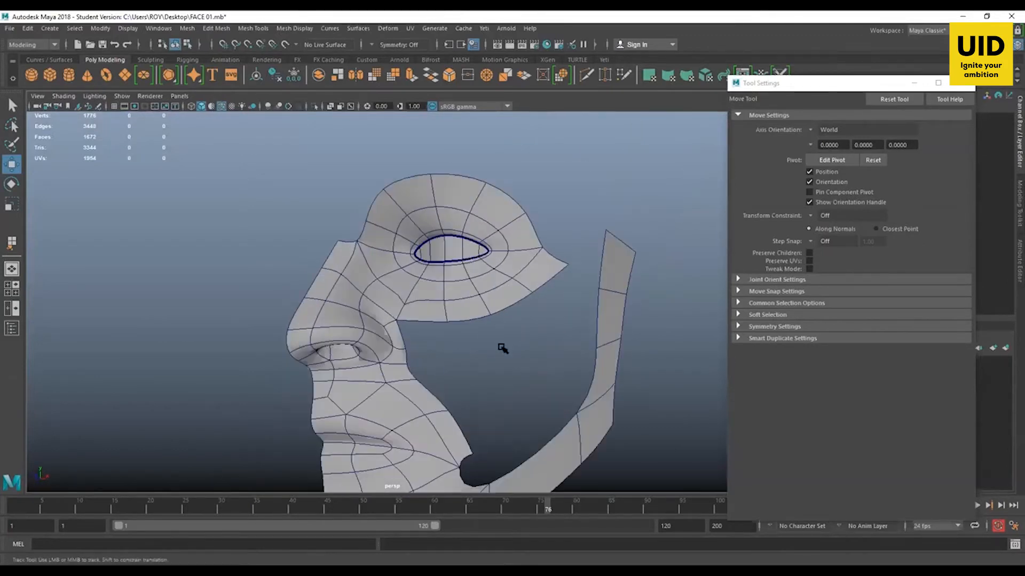
left_click_drag(475, 373, 554, 293, "alt")
left_click(540, 378)
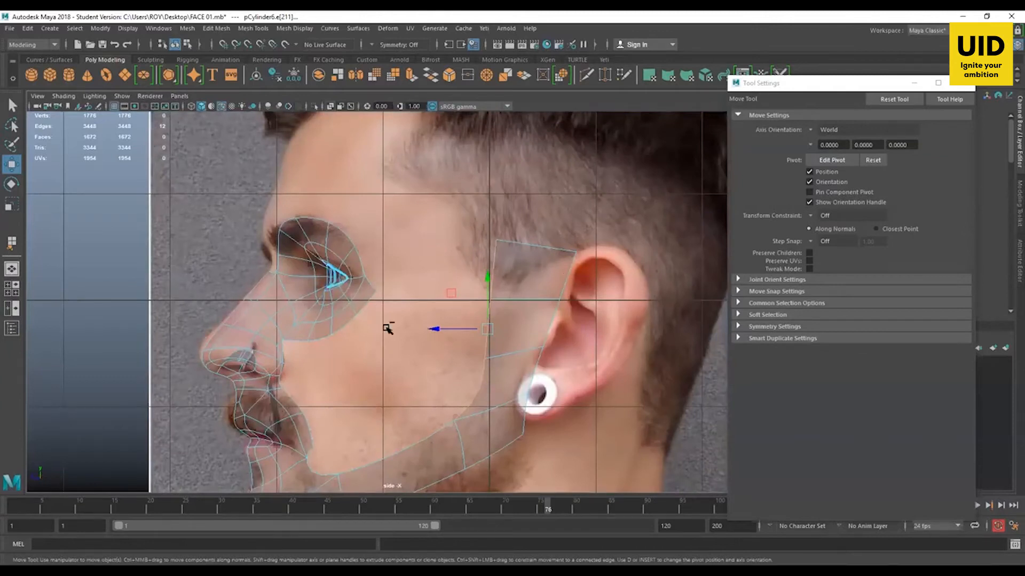
key("ctrl+e")
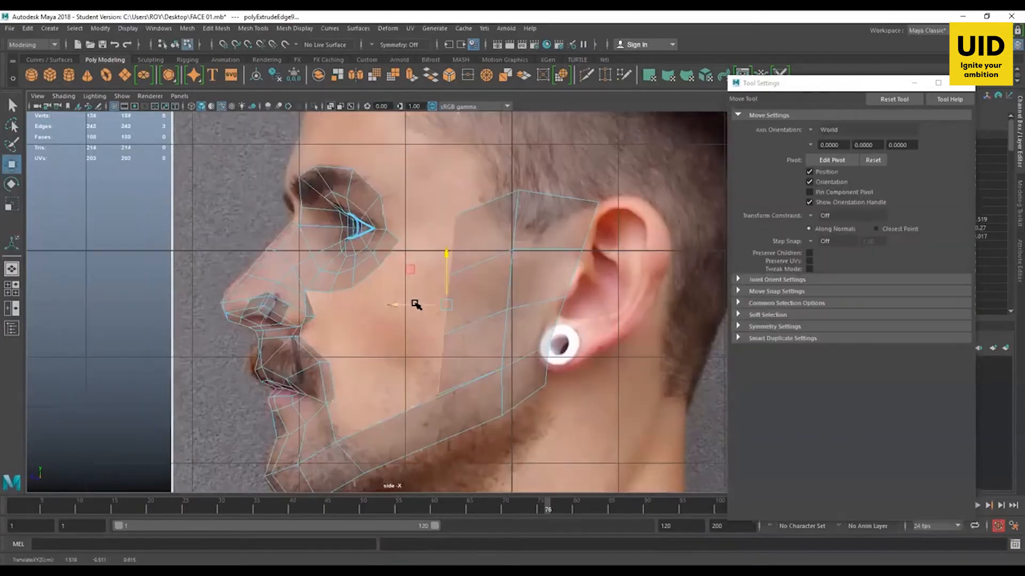
scroll(317, 266, "up", 3)
middle_click_drag(310, 263, 267, 112, "alt")
key("g")
left_click_drag(435, 275, 437, 275)
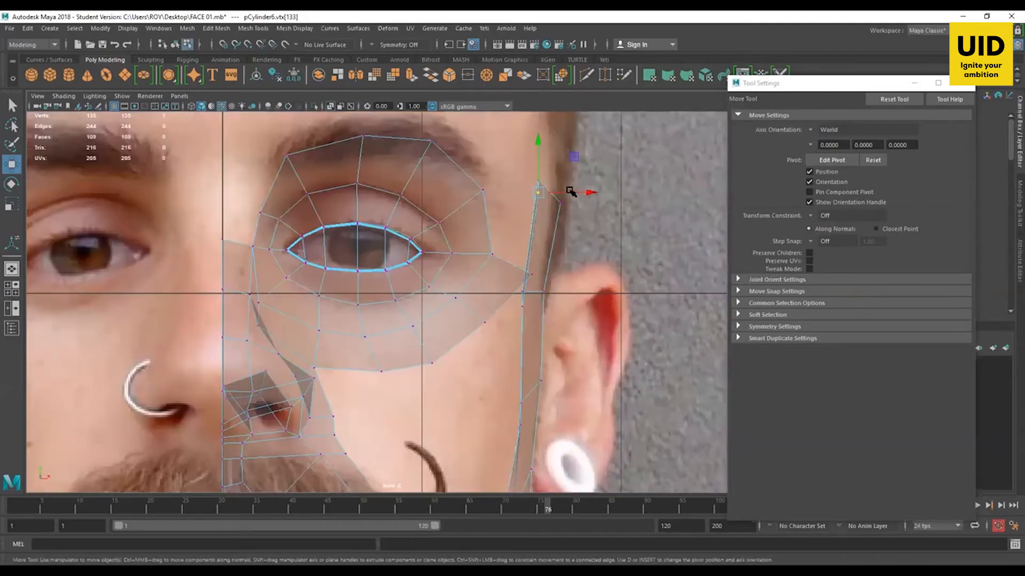
Step: Move the extruded strip's inner vertices sideways in the front view to follow the width of the face
left_click_drag(478, 216, 409, 326)
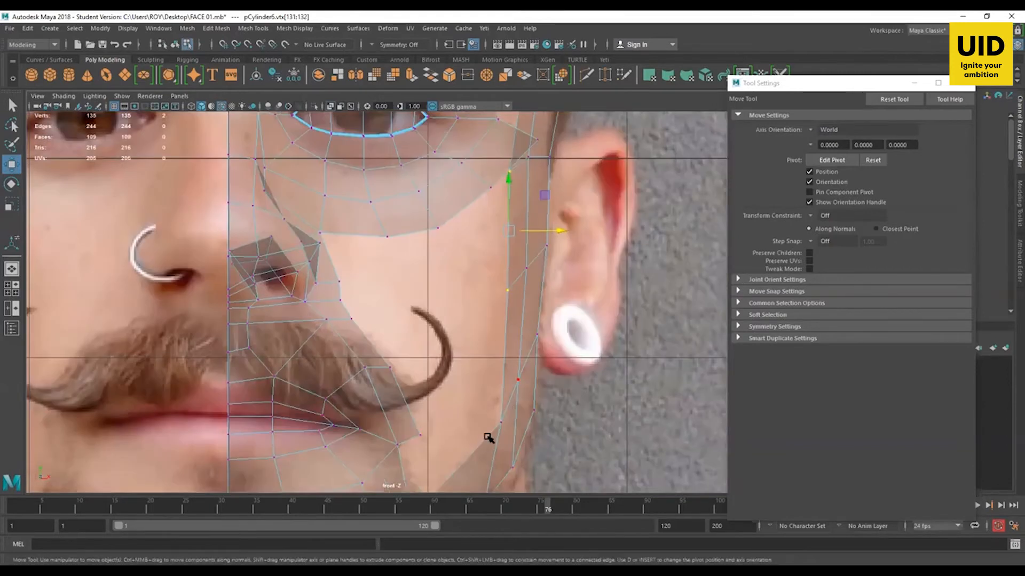
left_click_drag(487, 438, 510, 414)
left_click_drag(536, 423, 532, 424)
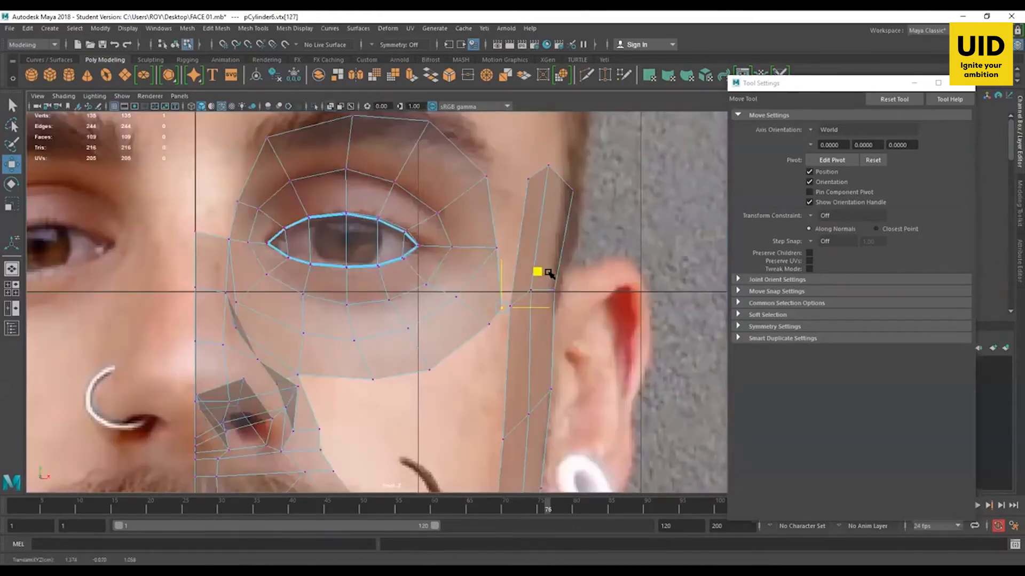
Step: Try to reposition the eye mesh's outer corner vertex and the border vertex below it beside the ear strip
scroll(538, 312, "up", 2)
left_click_drag(518, 309, 536, 239)
left_click(504, 327)
left_click_drag(505, 328, 525, 311)
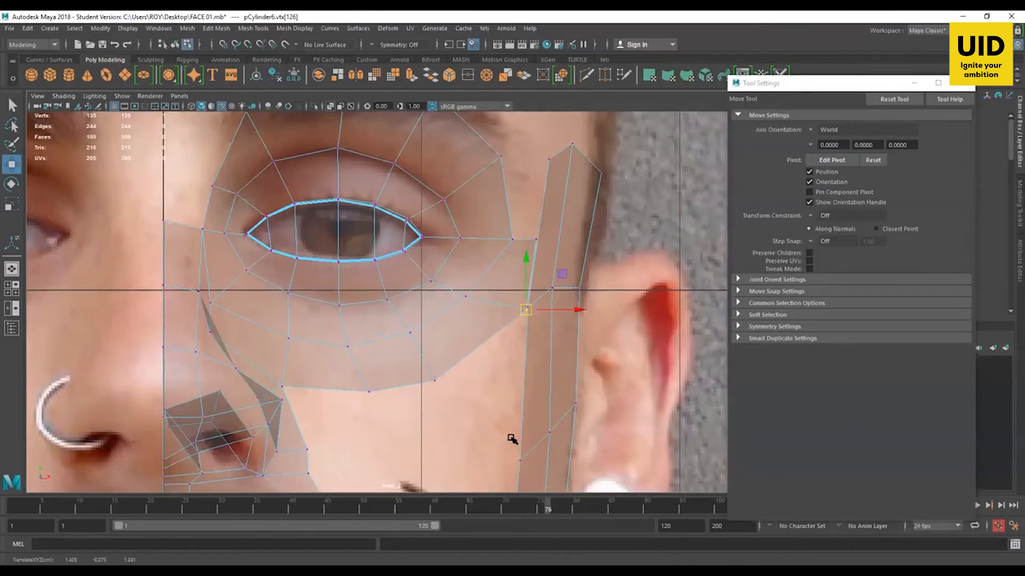
key("ctrl+z")
key("ctrl+z")
key("ctrl+z")
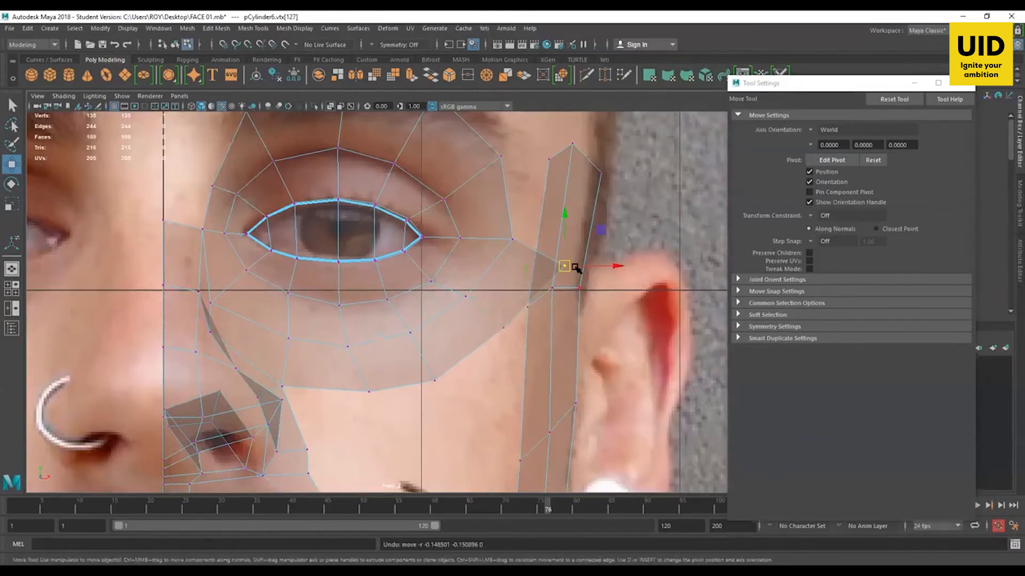
Step: Lower the eye mesh's outer corner vertex beside the ear strip and redistribute the border and inner vertices beneath the eye
left_click_drag(564, 265, 488, 350)
key("ctrl+z")
left_click(500, 330)
left_click(465, 296)
left_click_drag(466, 296, 457, 308)
left_click_drag(386, 323, 443, 389)
left_click_drag(422, 356, 409, 360)
left_click_drag(359, 382, 382, 392)
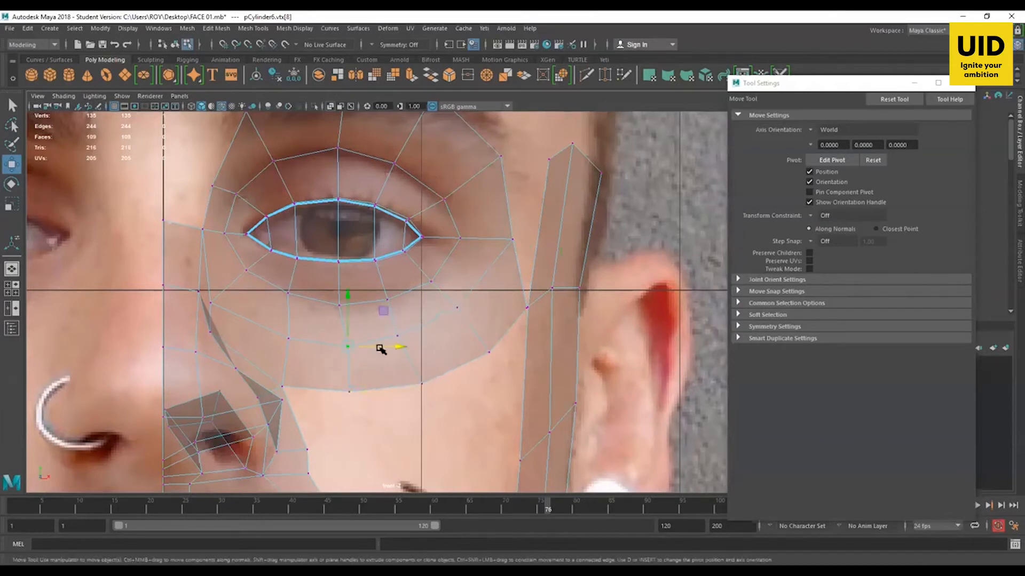
Step: Round the outer lower border of the eye mesh by shifting two border vertices inward and lowering the inner vertex nearby
left_click(421, 382)
left_click_drag(457, 348, 448, 351)
left_click(489, 352)
left_click_drag(524, 317, 513, 322)
left_click(457, 308)
left_click_drag(493, 272, 492, 282)
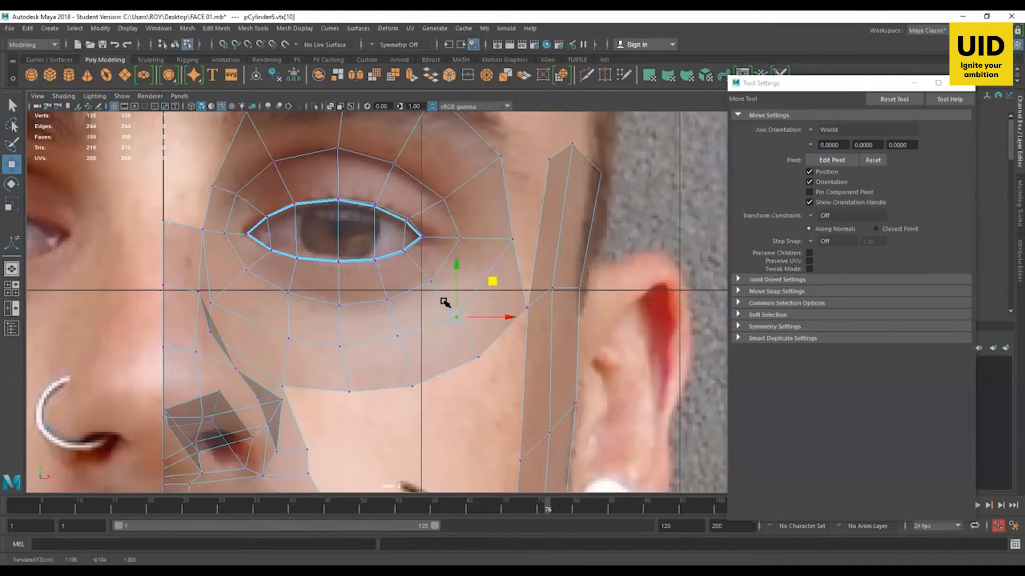
Step: Even out the vertices of the two inner rows beneath the outer half of the eye
left_click(431, 281)
left_click_drag(466, 244, 466, 247)
left_click_drag(396, 294, 373, 312)
left_click_drag(422, 267, 416, 271)
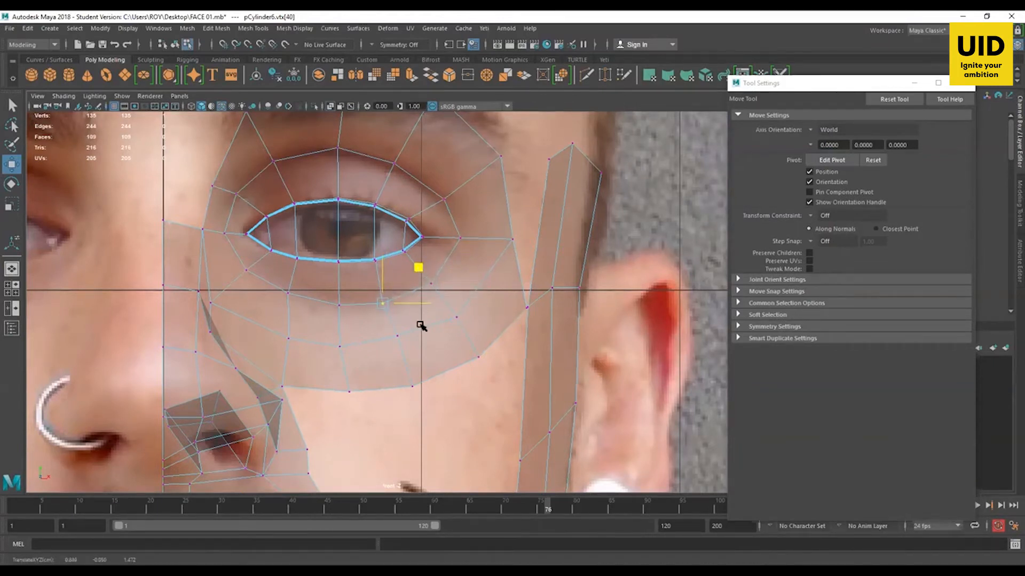
left_click(416, 328)
left_click_drag(431, 306, 425, 310)
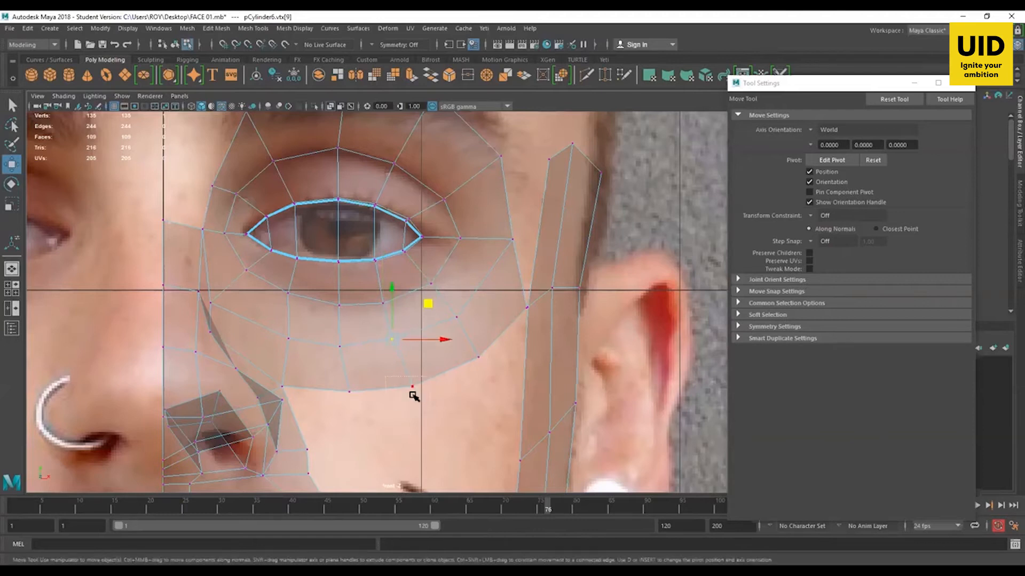
Step: Shift the central vertices beneath the eye slightly toward the nose and pull the outer eye border vertex inward
left_click(411, 388)
left_click_drag(412, 386, 341, 395)
left_click(348, 394)
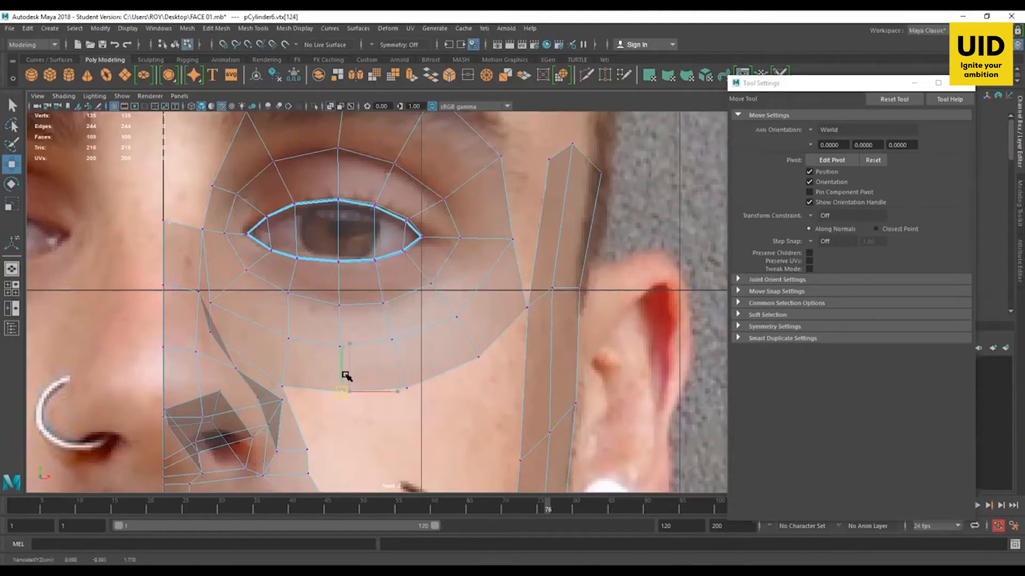
left_click(342, 347)
left_click_drag(356, 347, 355, 348)
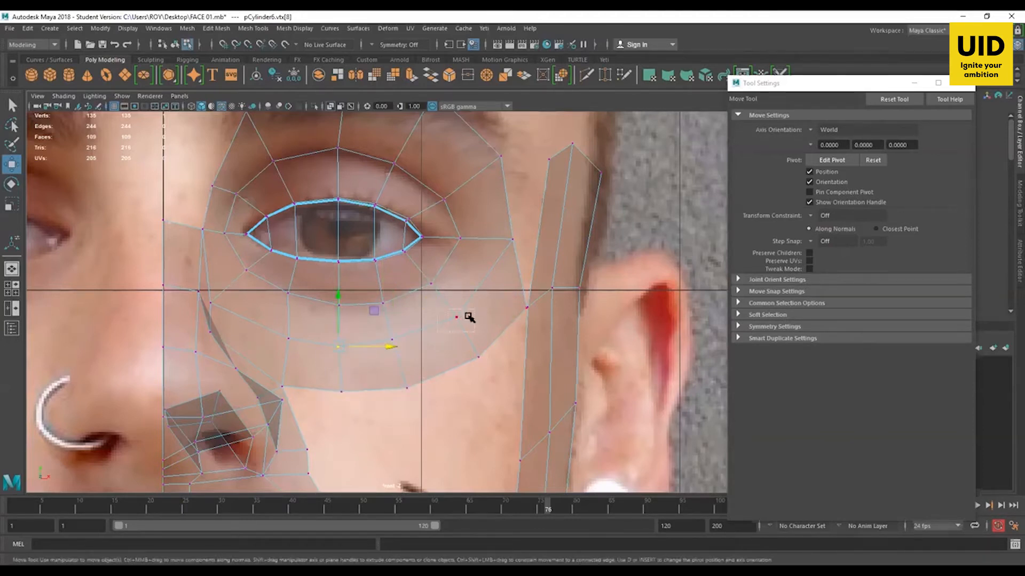
left_click(455, 320)
left_click(513, 238)
left_click_drag(518, 236, 513, 240)
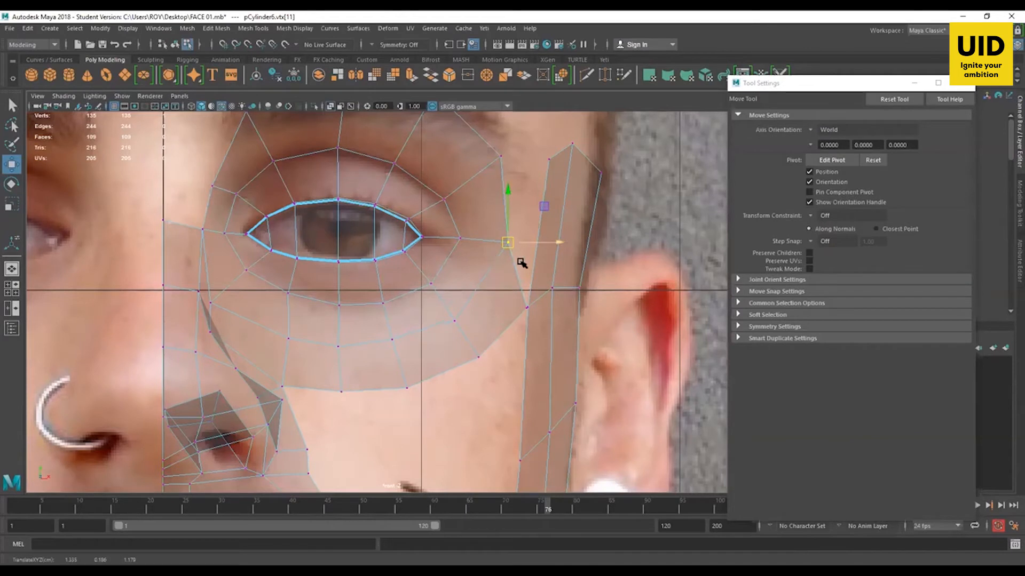
Step: Shift the ear strip's front and middle vertical edge columns slightly toward the ear in the side view
right_click_drag(482, 261, 505, 324, "alt")
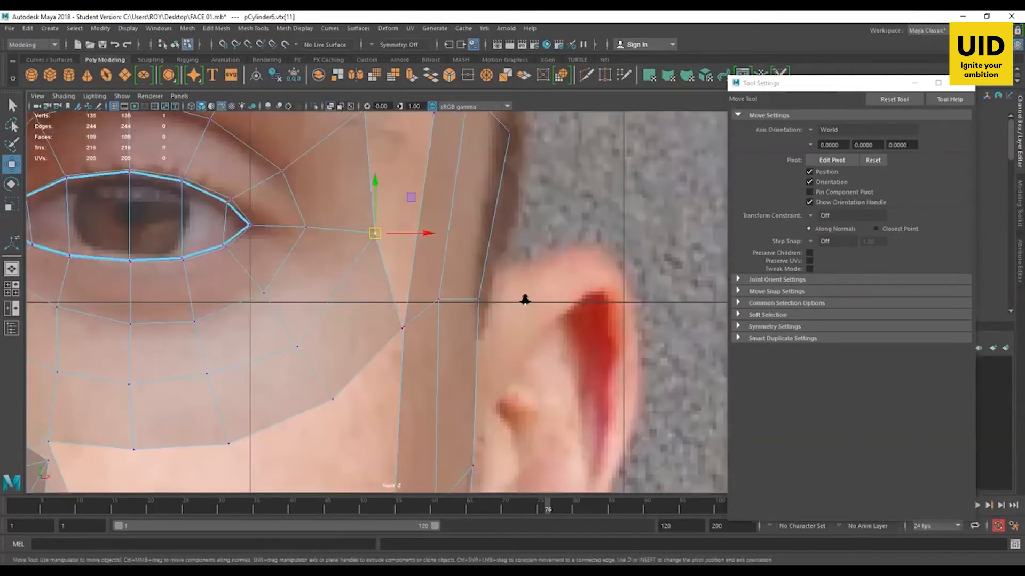
key("space")
key("space")
key("space")
key("space")
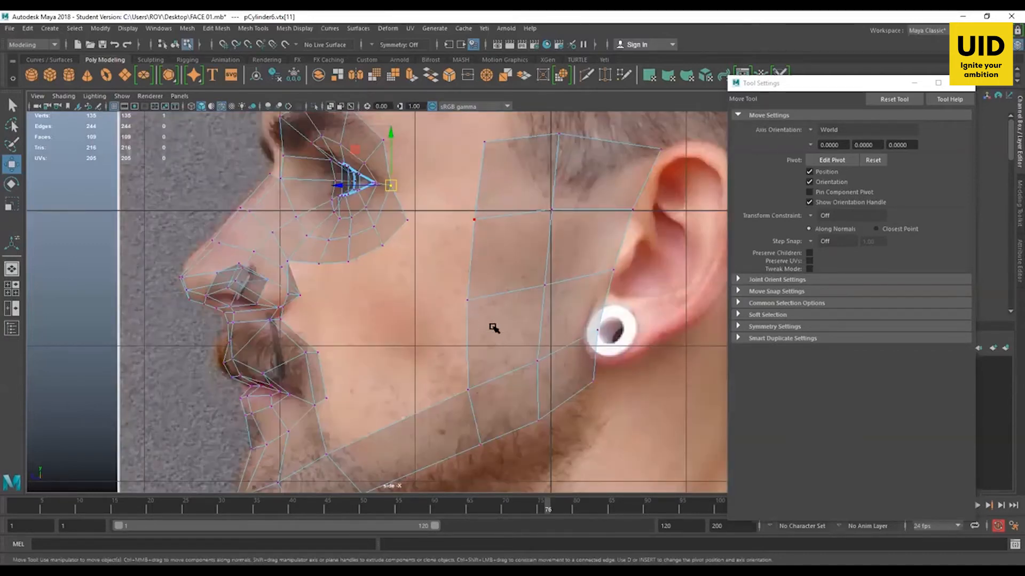
double_click(470, 378)
left_click(472, 401, "shift")
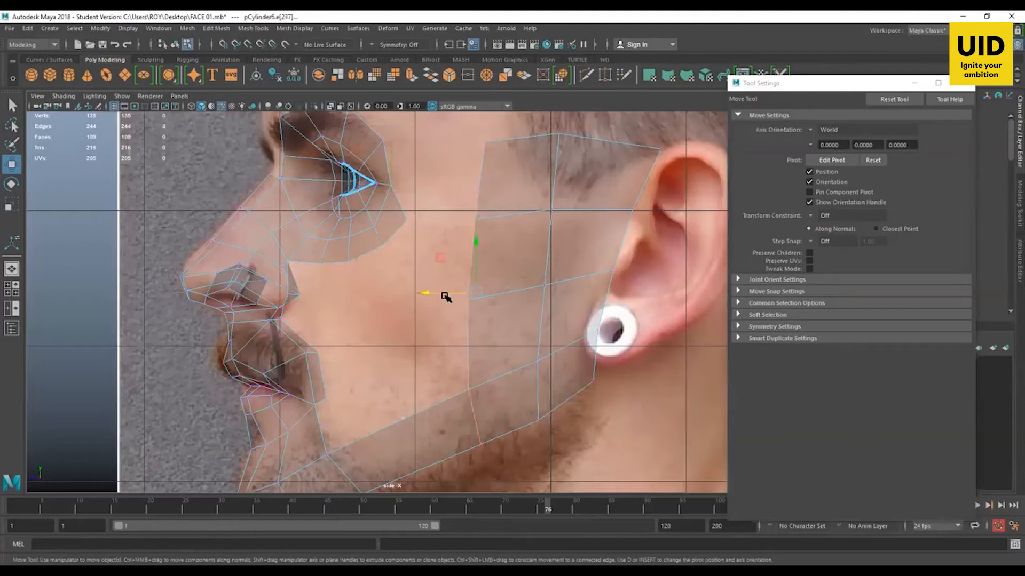
left_click_drag(449, 294, 521, 269)
left_click(555, 197)
left_click(548, 235, "shift")
left_click(537, 382, "shift")
Step: Extrude the ear strip's three front border edges and move them forward across the cheek in the side view
left_click(498, 188)
left_click(489, 251, "shift")
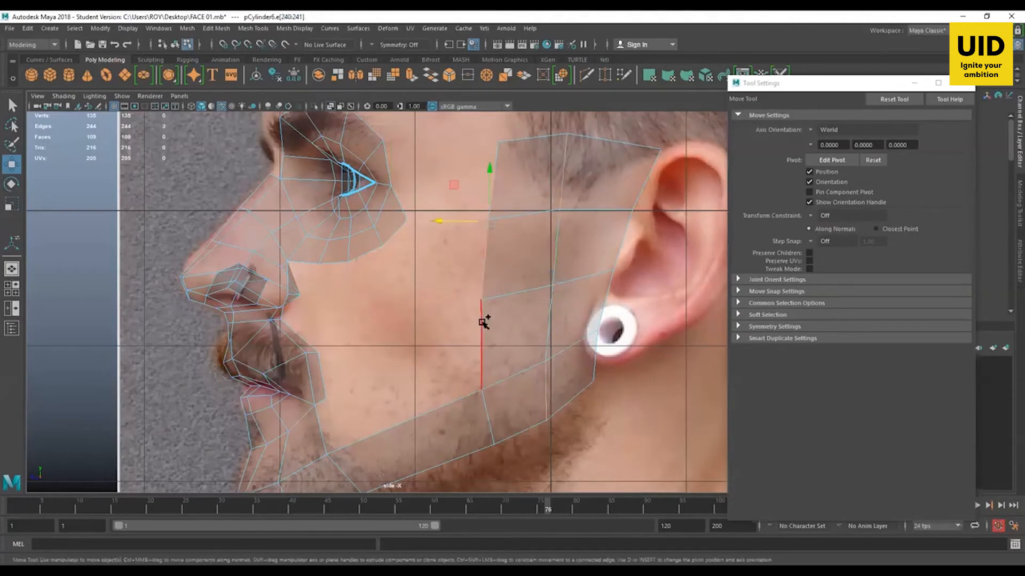
left_click(483, 320, "shift")
key("ctrl+e")
key("w")
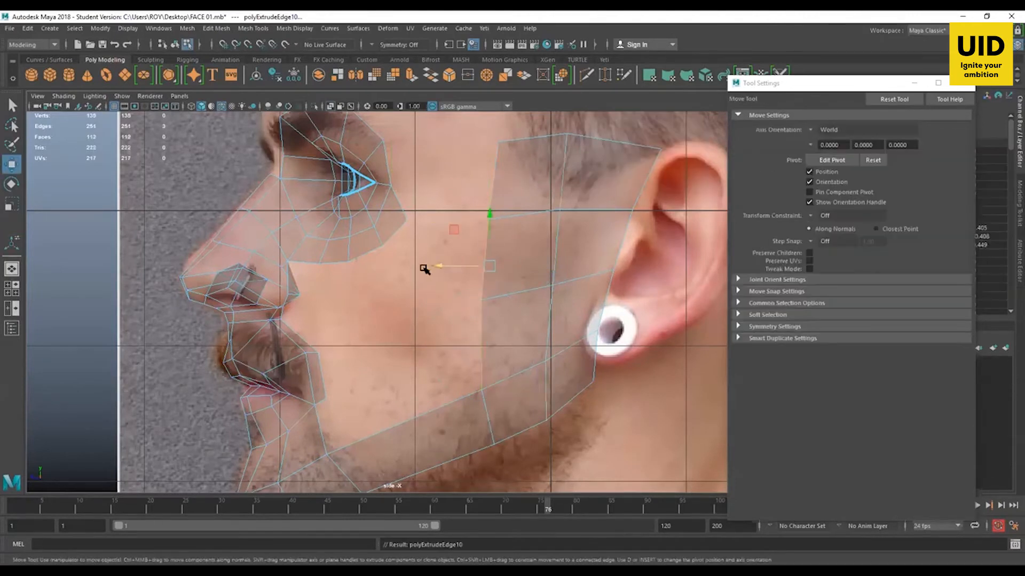
left_click_drag(464, 266, 408, 266)
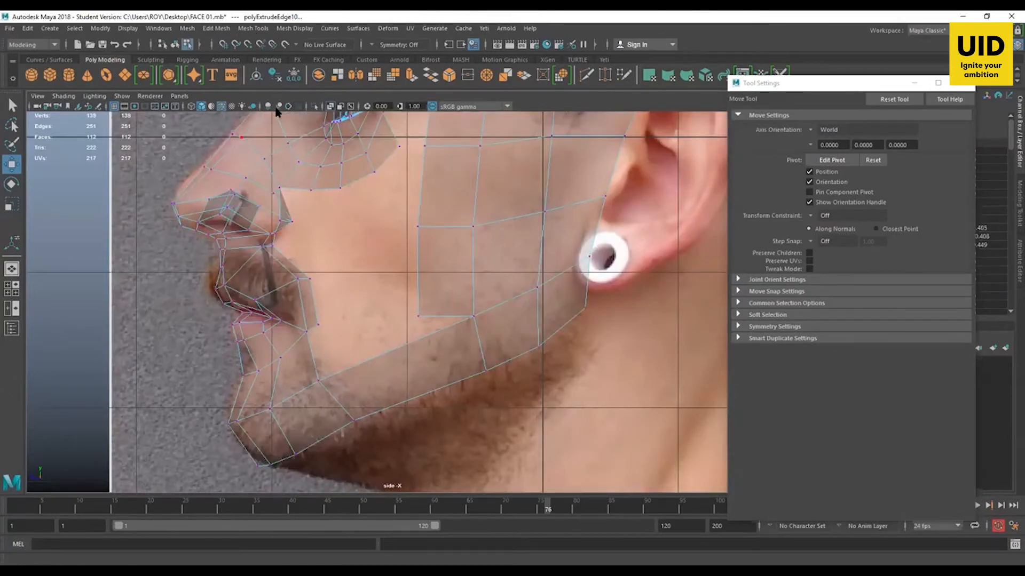
Step: Insert an edge loop across the jaw strip below the newly extruded cheek column
left_click(253, 28)
left_click(291, 106)
left_click(422, 343)
key("w")
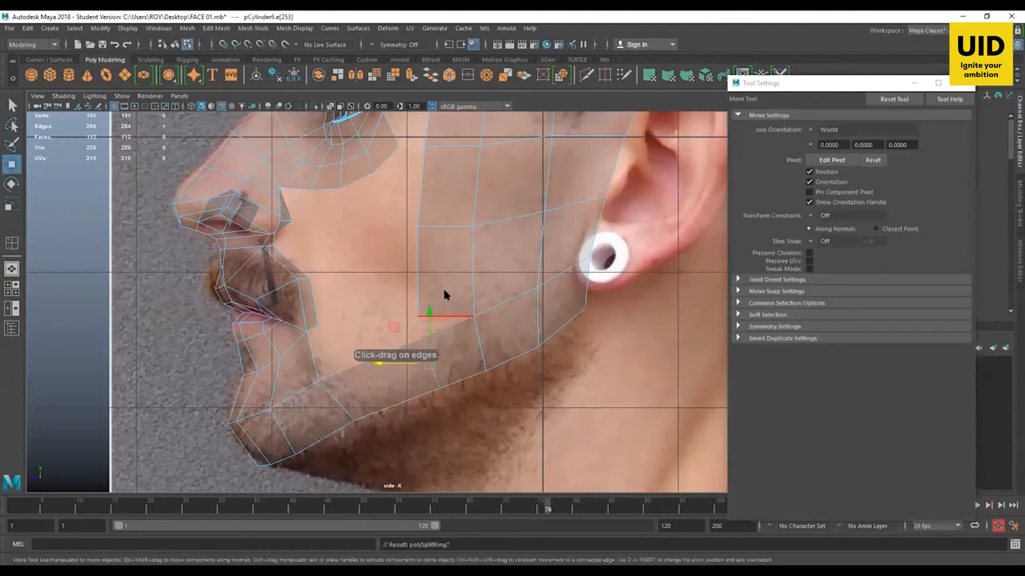
Step: Move the cheek strip's front column vertices slightly inward toward the eye in the front view
right_click(444, 269)
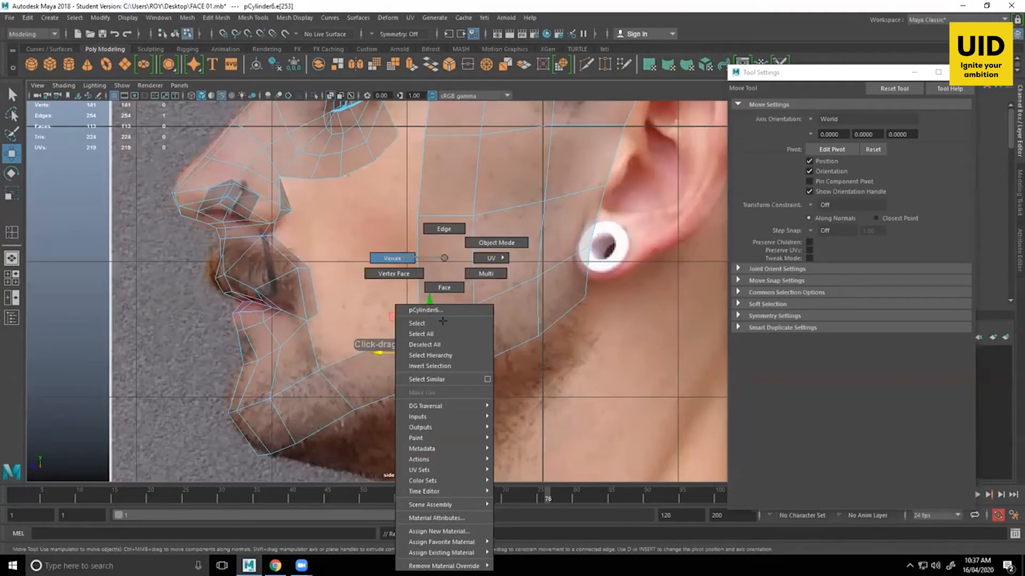
right_click_drag(444, 258, 392, 258)
middle_click_drag(447, 160, 447, 334, "alt")
scroll(447, 333, "up", 2)
left_click(449, 221)
left_click_drag(492, 212, 432, 454)
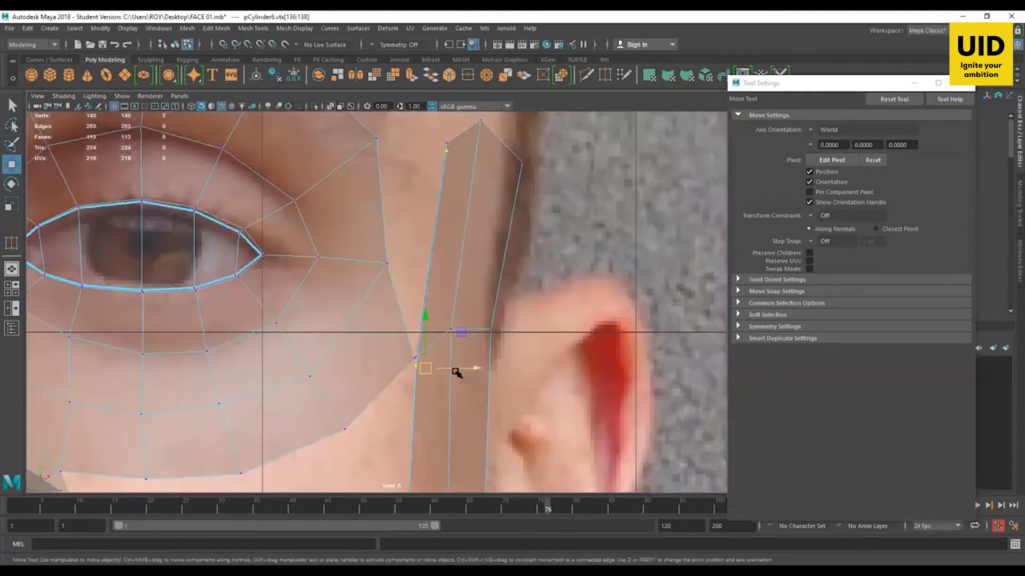
left_click_drag(456, 372, 434, 373)
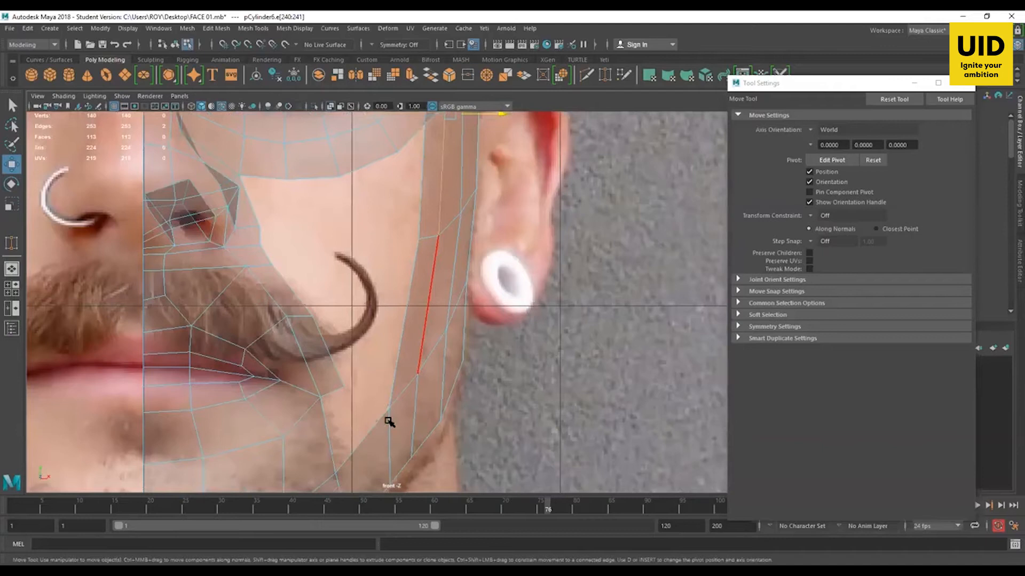
Step: Nudge the front jaw-junction vertex sideways and move the strip's vertex below the outer eye corner up against the eye mesh border in the front view
key("F9")
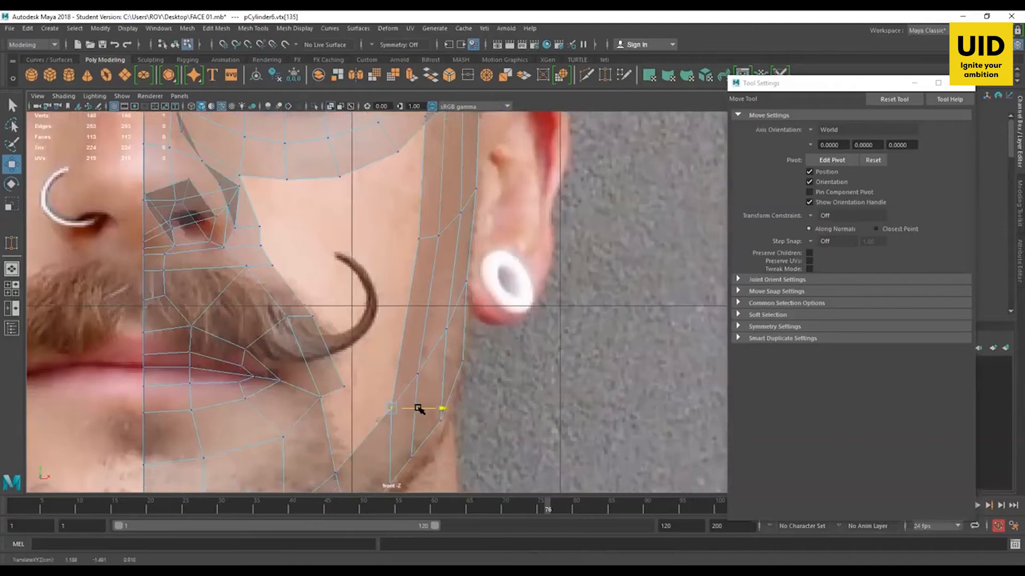
left_click(415, 408)
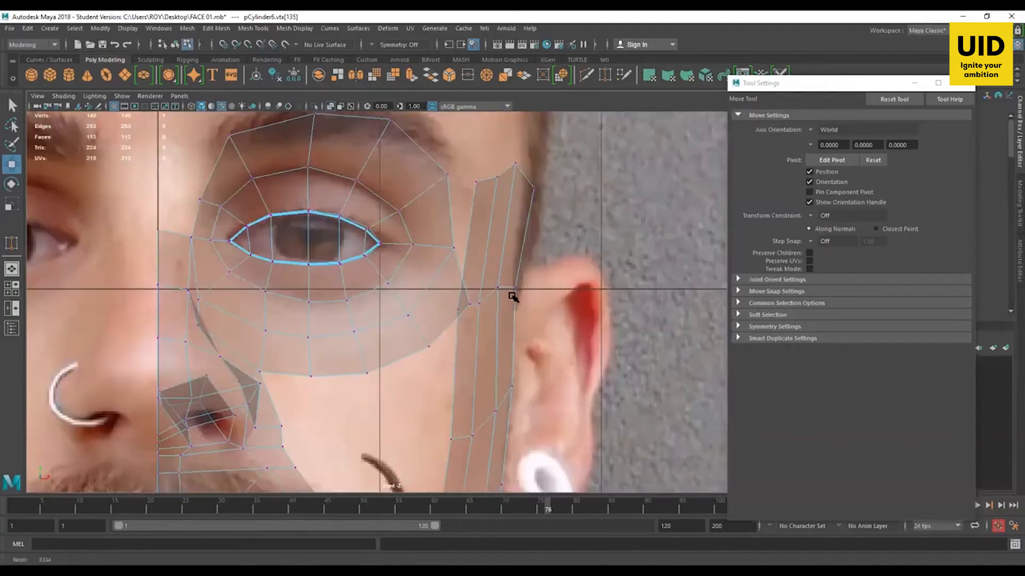
scroll(511, 292, "up", 1)
left_click(494, 277)
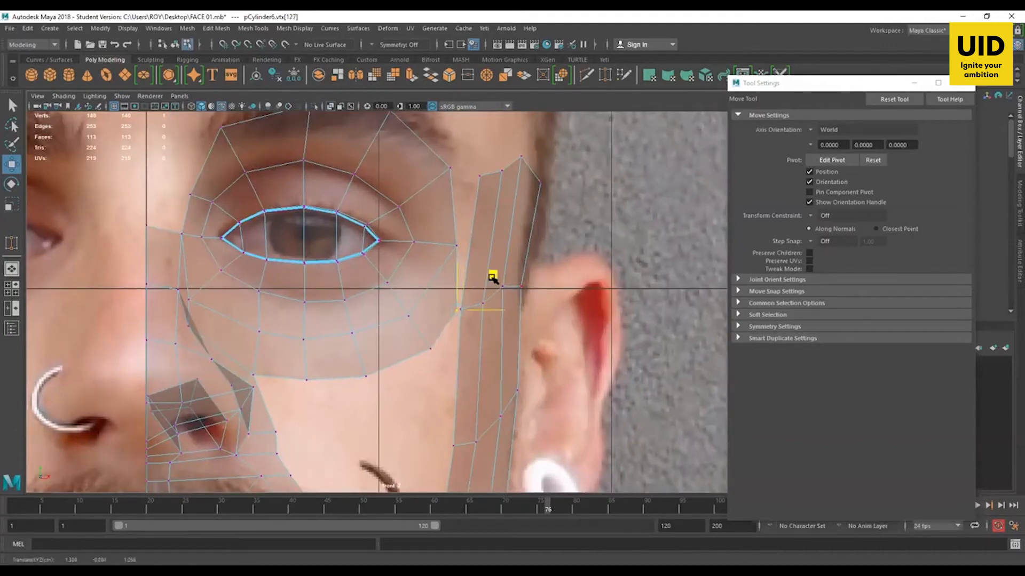
scroll(568, 313, "up", 3)
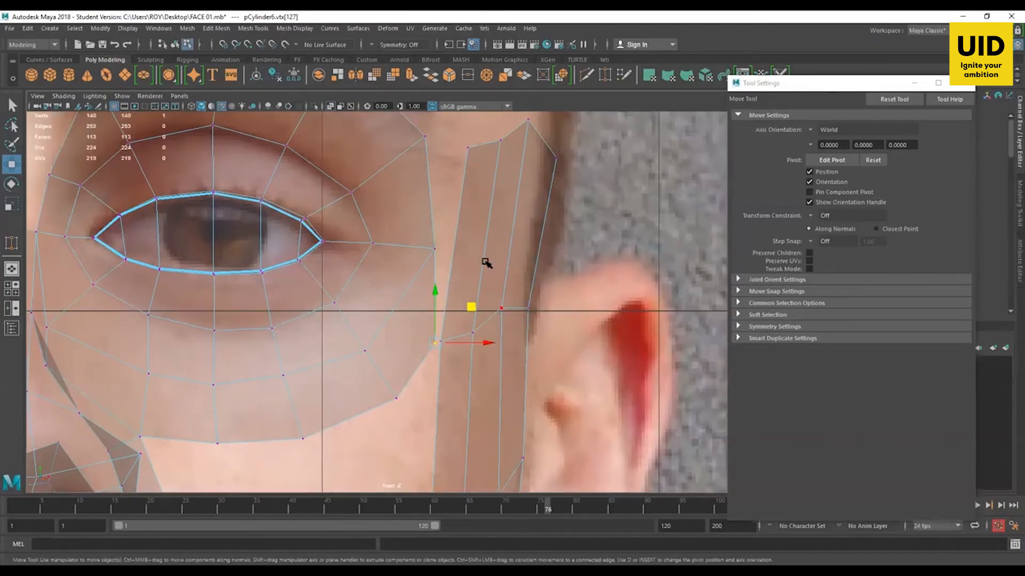
Step: Target-weld the eye mesh's three outer border vertices onto the matching vertices of the strip's front column
right_click_drag(436, 246, 437, 218, "shift")
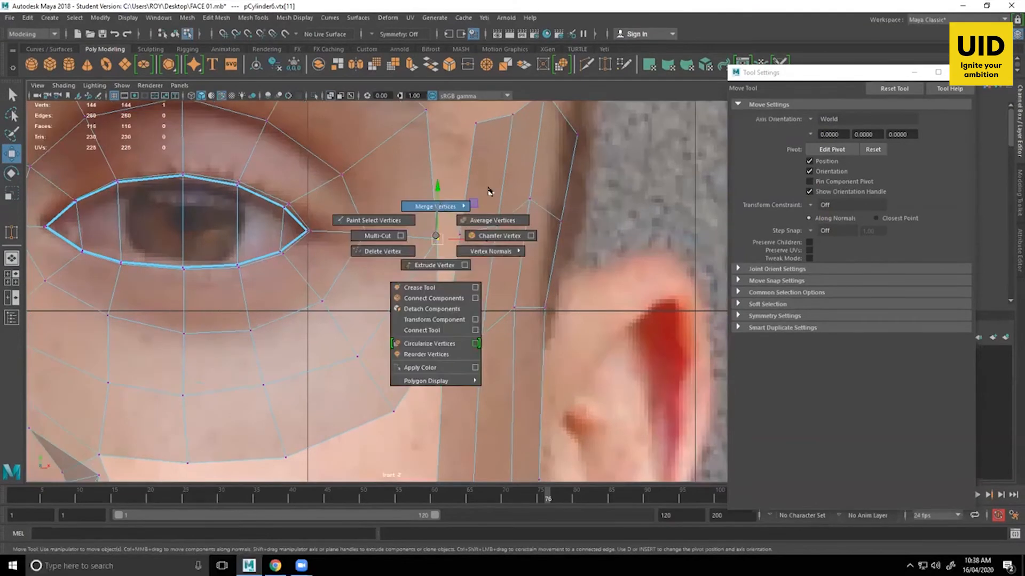
right_click_drag(488, 191, 454, 235, "shift")
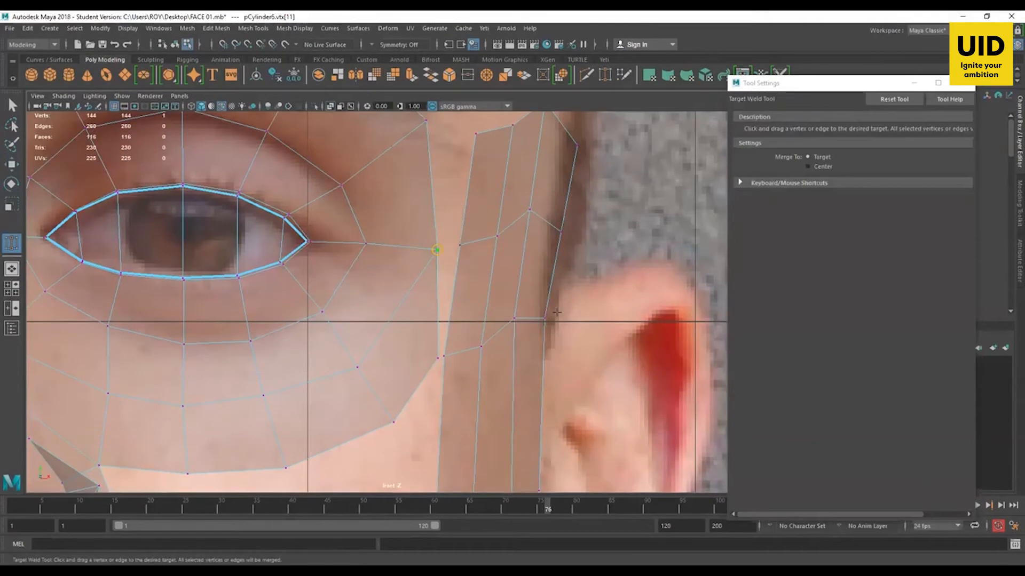
left_click_drag(436, 240, 459, 234)
middle_click_drag(557, 301, 546, 243, "alt")
scroll(520, 306, "up", 3)
left_click_drag(430, 272, 439, 270)
middle_click_drag(443, 139, 452, 389, "alt")
left_click_drag(426, 207, 496, 227)
key("w")
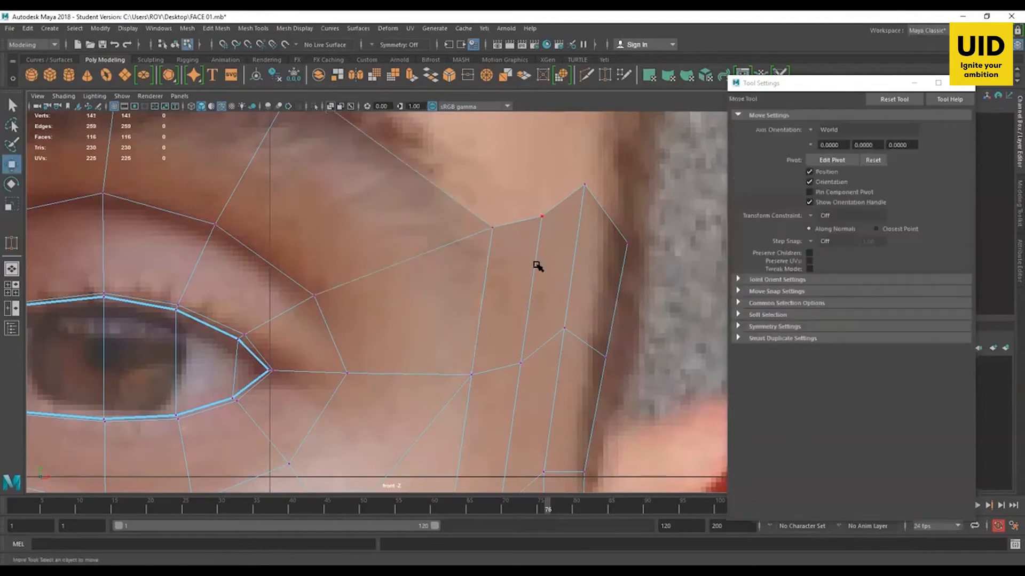
Step: Reposition the brow border vertices and the outer upper-lid vertex above the eye in the front view
right_click_drag(487, 265, 443, 261, "alt")
scroll(577, 360, "up", 5)
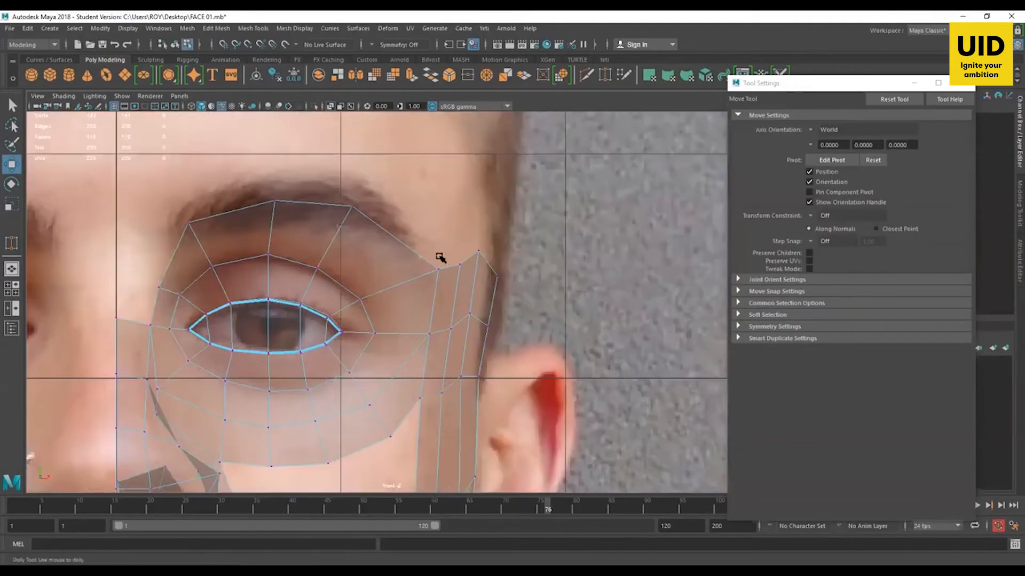
left_click_drag(416, 280, 466, 227)
left_click_drag(369, 160, 311, 205)
left_click_drag(343, 187, 356, 186)
left_click_drag(322, 240, 279, 279)
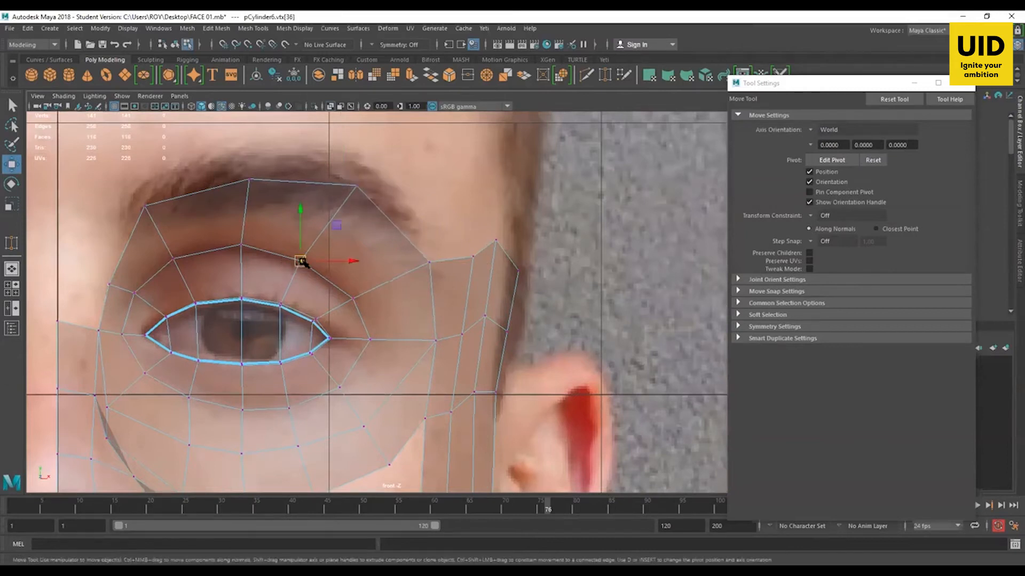
left_click_drag(275, 164, 250, 169)
left_click_drag(199, 189, 130, 216)
Step: Reposition the temple strip's inner column vertices beside the eye, bringing its top edge nearly level in the front view
middle_click_drag(286, 247, 259, 189, "alt")
left_click_drag(454, 188, 436, 208)
left_click_drag(445, 198, 440, 198)
left_click_drag(481, 172, 459, 192)
left_click_drag(469, 182, 470, 198)
left_click_drag(470, 245, 456, 276)
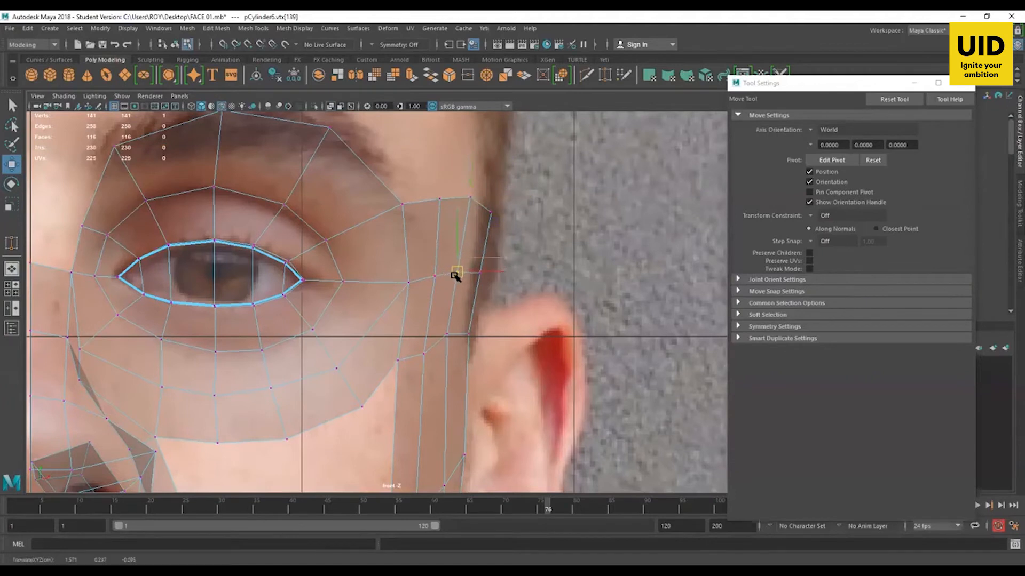
left_click_drag(453, 325, 437, 344)
left_click_drag(446, 305, 450, 313)
Step: Smooth the curve under the eye by adjusting its outer lower border vertex and lowering the joined vertex on the strip
middle_click_drag(442, 318, 440, 264, "alt")
scroll(448, 328, "up", 3)
middle_click_drag(339, 377, 354, 336, "alt")
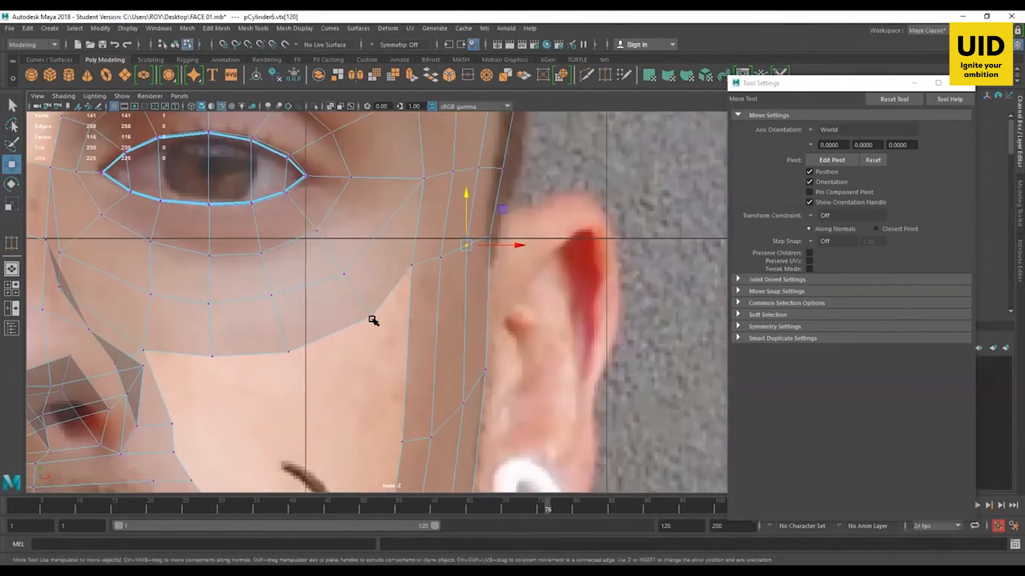
left_click(373, 316)
left_click_drag(372, 317, 365, 321)
left_click(412, 266)
left_click_drag(414, 267, 420, 277)
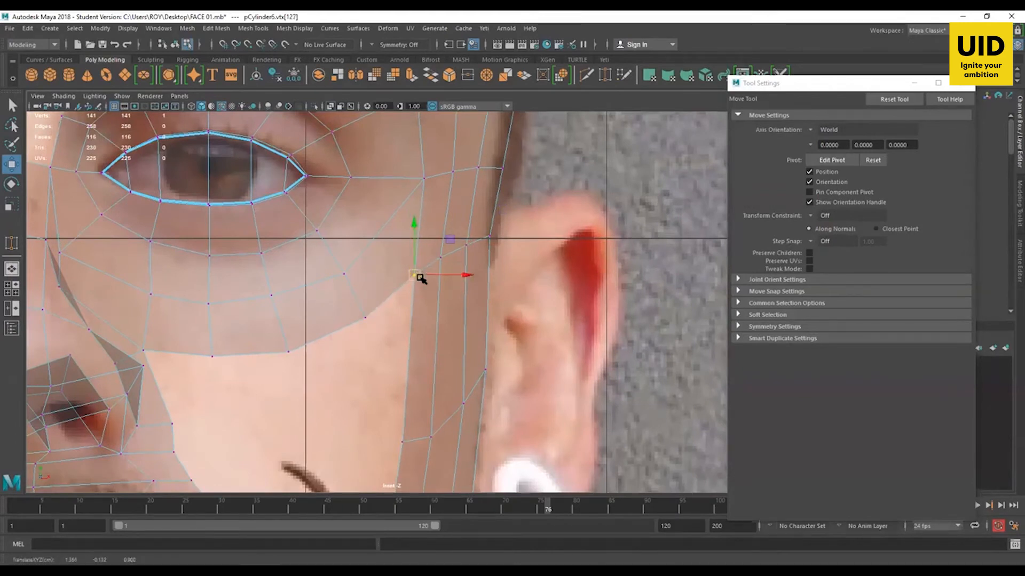
Step: Shift the three middle-column vertices on the cheek in the side view and scale them to adjust their alignment
key("space")
key("space")
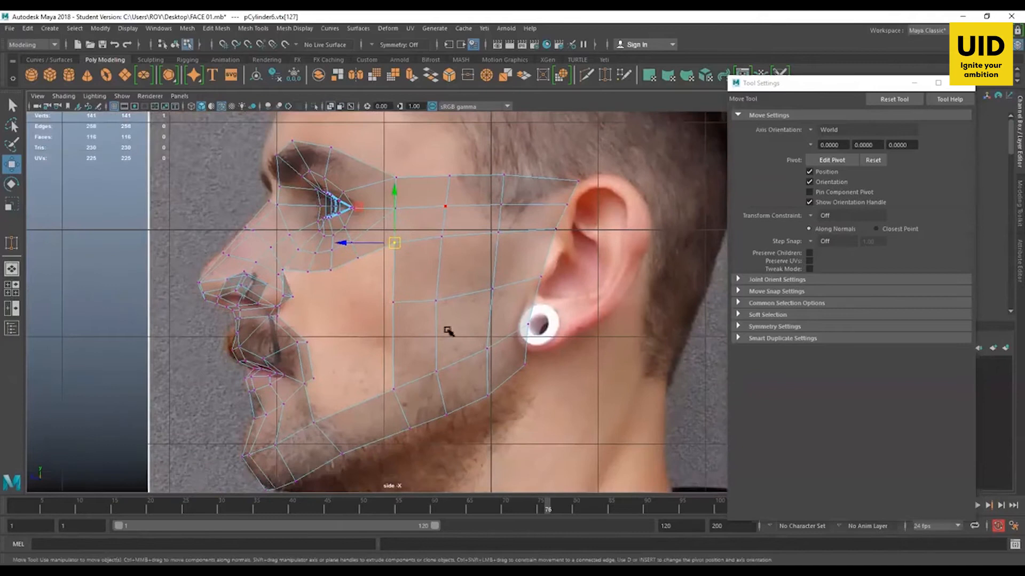
left_click_drag(447, 331, 453, 383)
left_click_drag(411, 306, 419, 305)
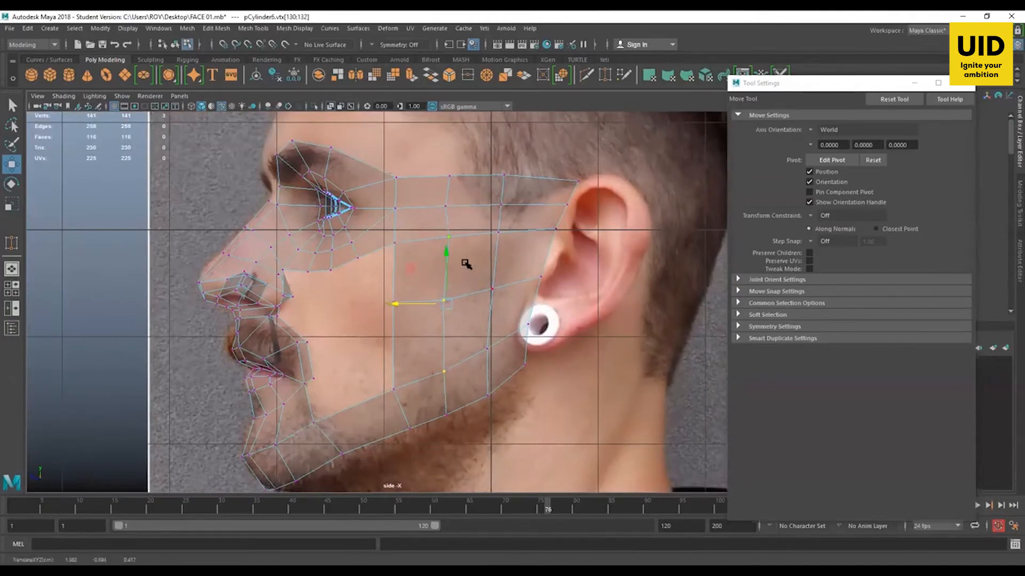
key("r")
left_click_drag(441, 257, 445, 261)
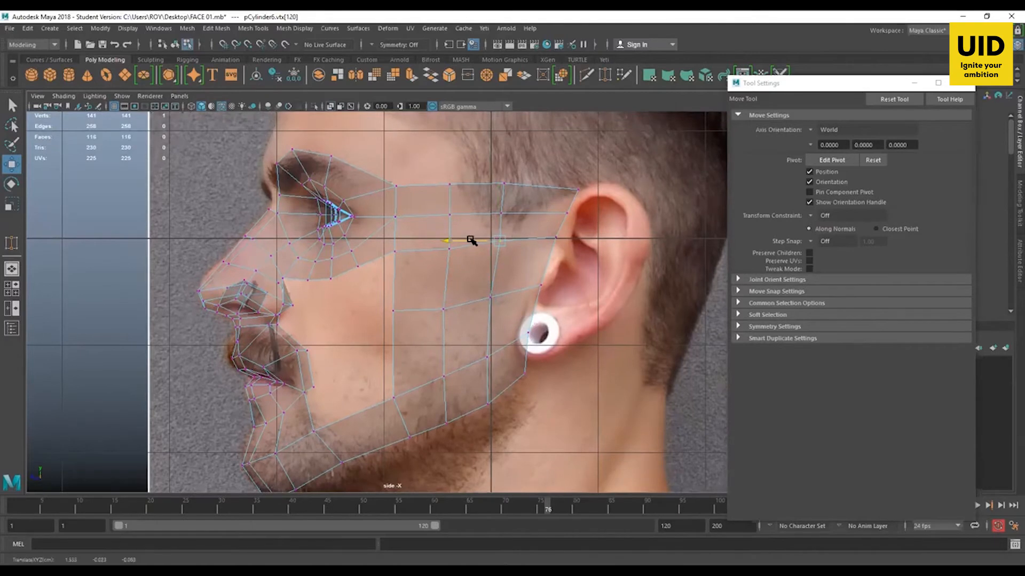
Step: Adjust the two upper vertices of the column nearest the ear to continue its line in the side view
left_click(501, 213)
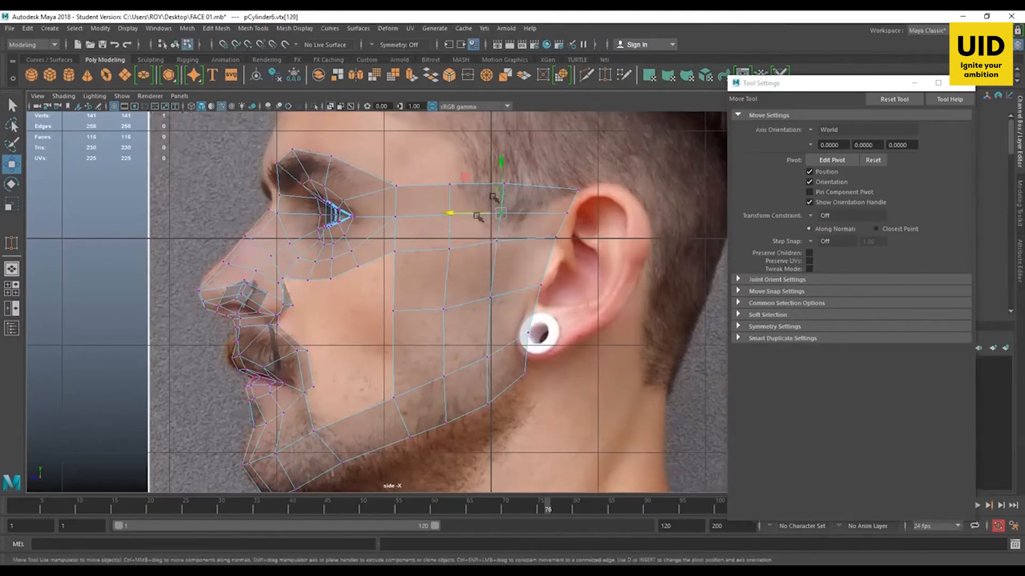
left_click(503, 185)
left_click(506, 165)
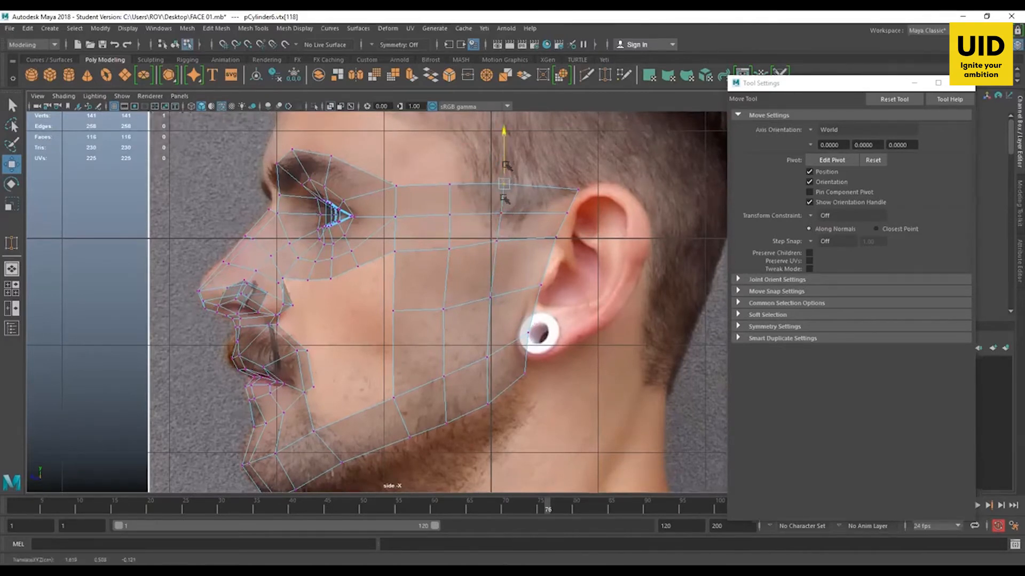
middle_click_drag(485, 278, 492, 274, "alt")
Step: Lower the vertices along the upper cheek row, from the ear edge to the front column, in the side view
left_click_drag(509, 235, 480, 254)
left_click_drag(576, 226, 443, 264)
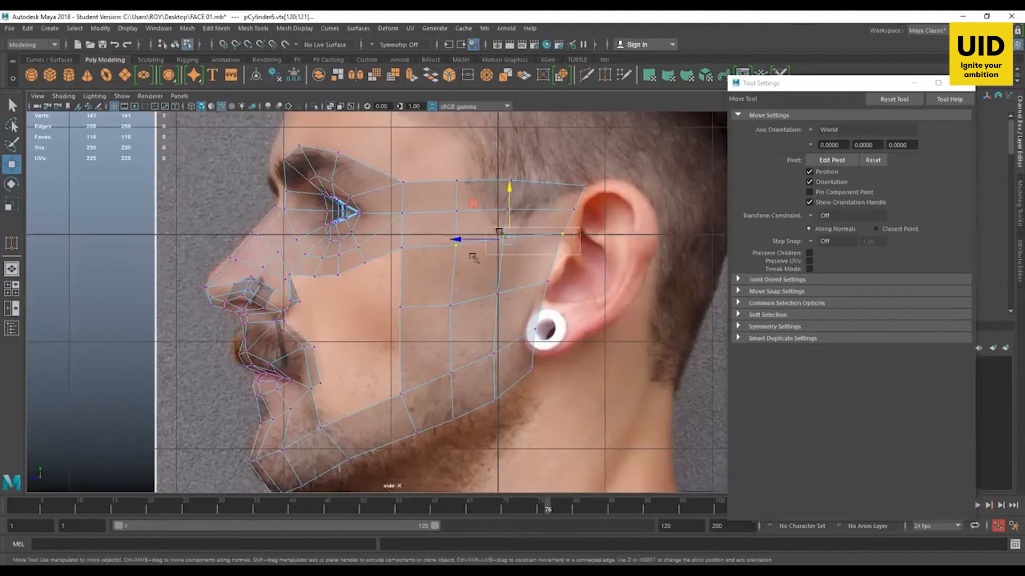
left_click_drag(471, 257, 447, 235, "ctrl")
left_click_drag(532, 187, 531, 199)
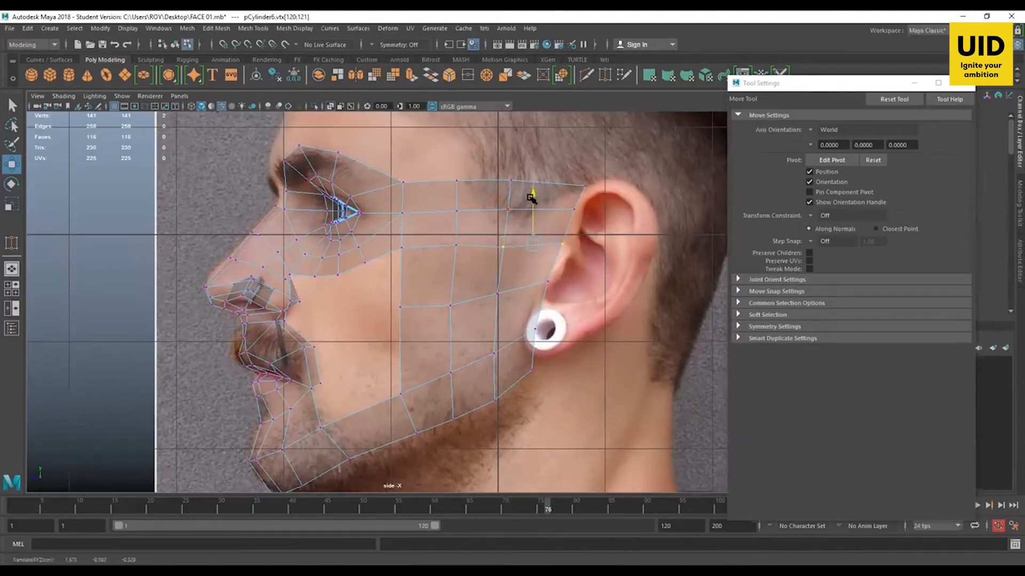
scroll(512, 224, "up", 1)
middle_click_drag(512, 225, 558, 215, "alt")
left_click_drag(435, 219, 520, 248)
left_click_drag(479, 186, 478, 196)
Step: Lower the mid-cheek row's vertices slightly so the row slopes down from the ear to its front vertex
left_click(555, 236)
left_click_drag(553, 234, 490, 313)
left_click_drag(553, 254, 552, 256)
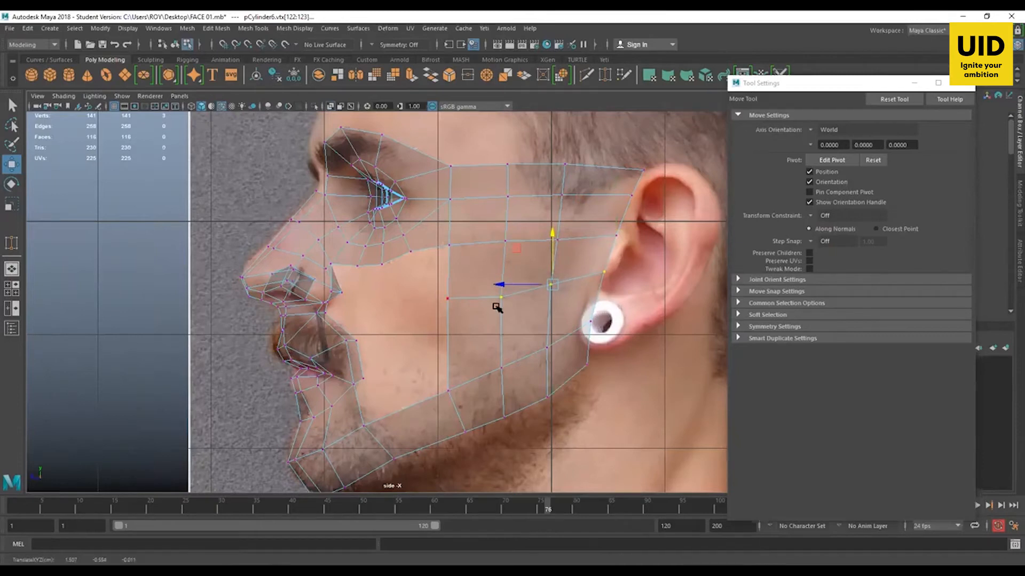
left_click_drag(447, 298, 448, 308)
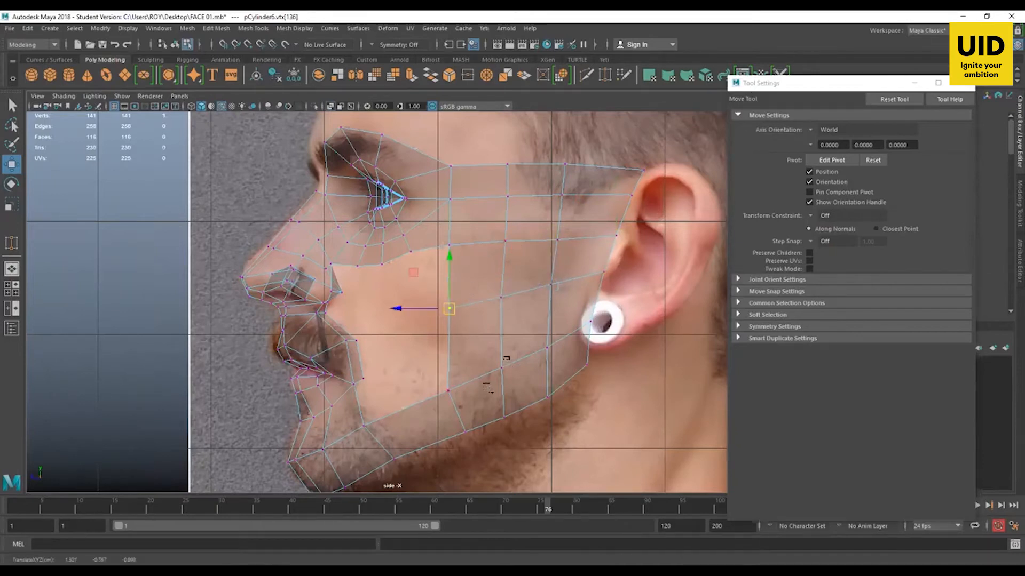
Step: Level the temple's top row of vertices toward the ear and adjust the front column's two upper vertices in the side view
mouse_move(651, 159)
left_mouse_down()
mouse_move(619, 181)
mouse_move(646, 164)
left_mouse_up()
left_click_drag(585, 151, 531, 170)
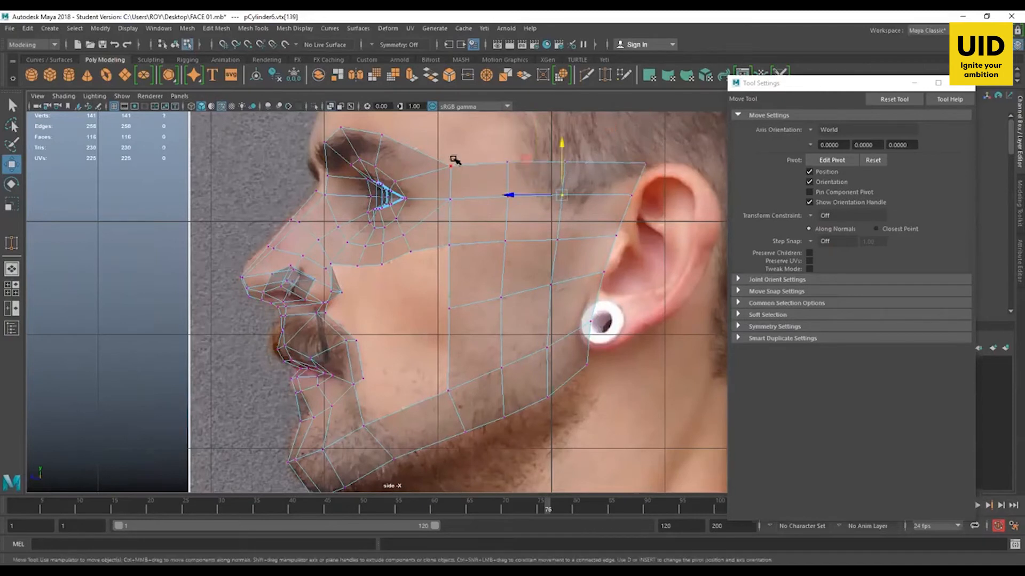
left_click(451, 167)
left_click_drag(450, 166, 446, 159)
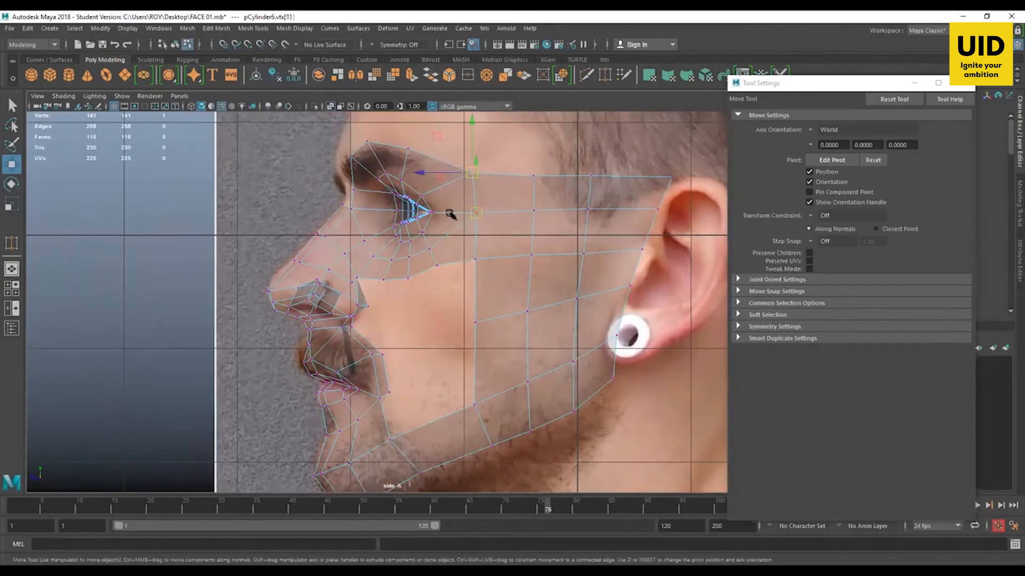
left_click_drag(450, 212, 455, 218)
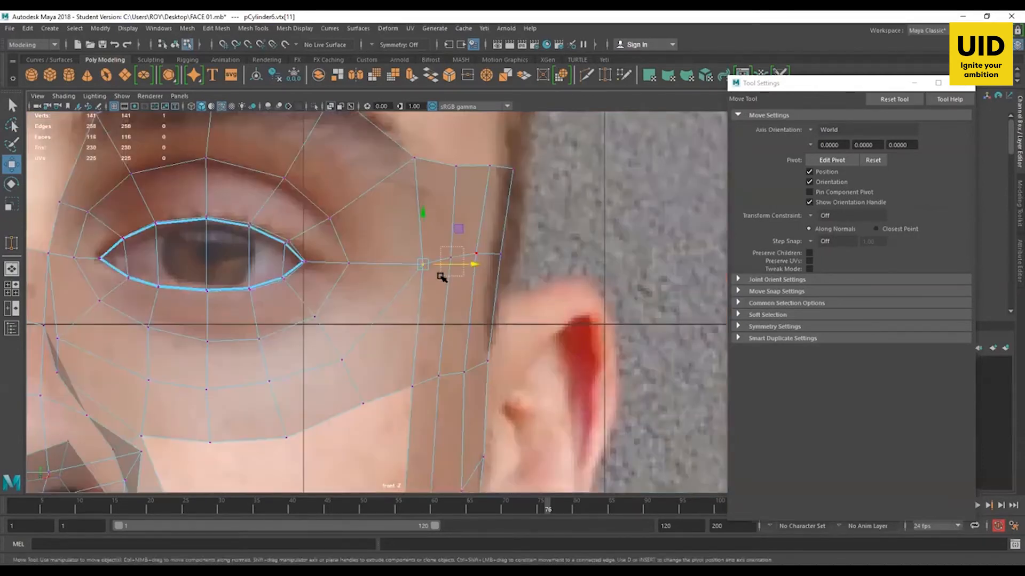
Step: Shift the strip's second-column vertices at and below eye-corner height slightly toward the ear in the front view
left_click_drag(441, 277, 449, 351)
left_click(434, 384, "shift")
left_click_drag(489, 317, 493, 318)
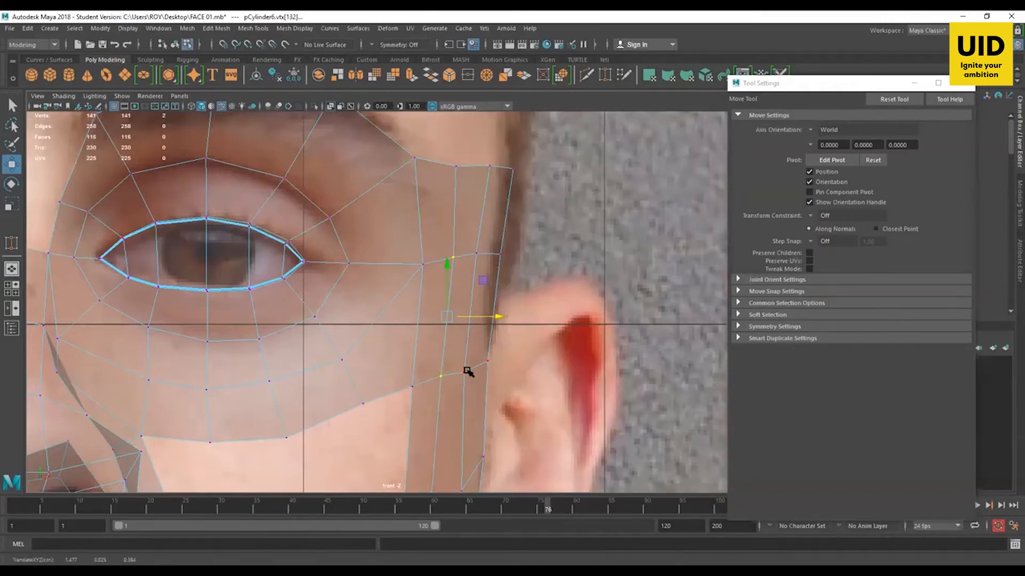
left_click(476, 254)
middle_click_drag(444, 363, 466, 272, "alt")
right_click_drag(466, 273, 426, 260, "alt")
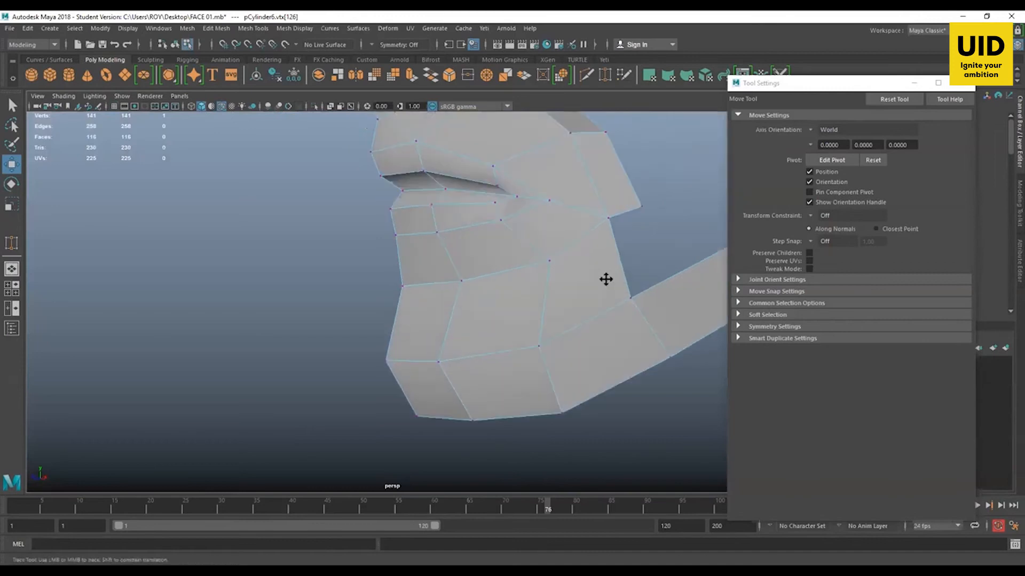
Step: Extrude the four border edges below the eye up to the cheek strip and move them down over the cheek in the perspective view
middle_click_drag(606, 279, 487, 356, "alt")
middle_click_drag(509, 154, 453, 263, "alt")
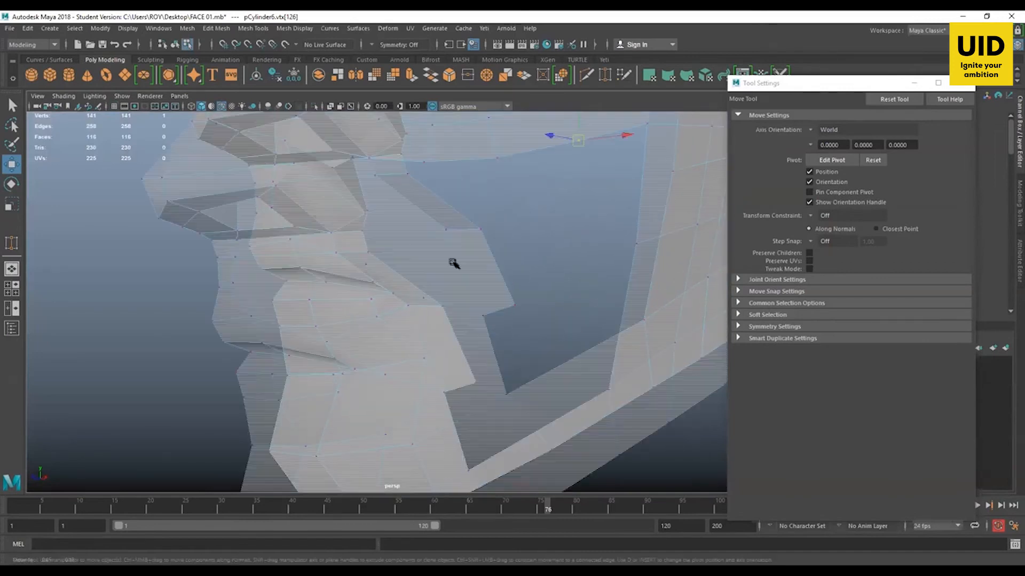
left_click_drag(454, 263, 393, 270, "alt")
left_click_drag(396, 376, 425, 302, "alt")
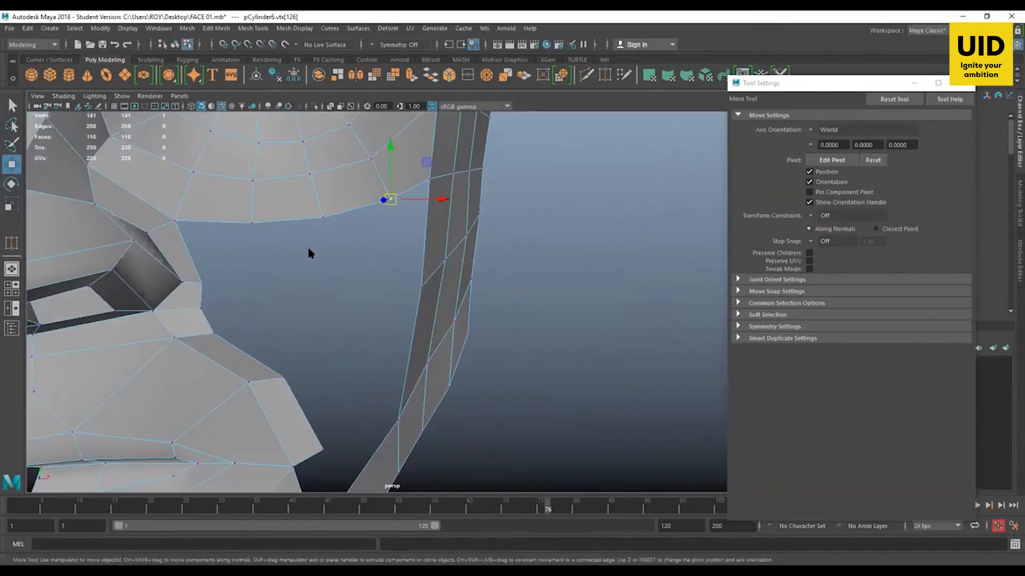
key("F10")
left_click(297, 226)
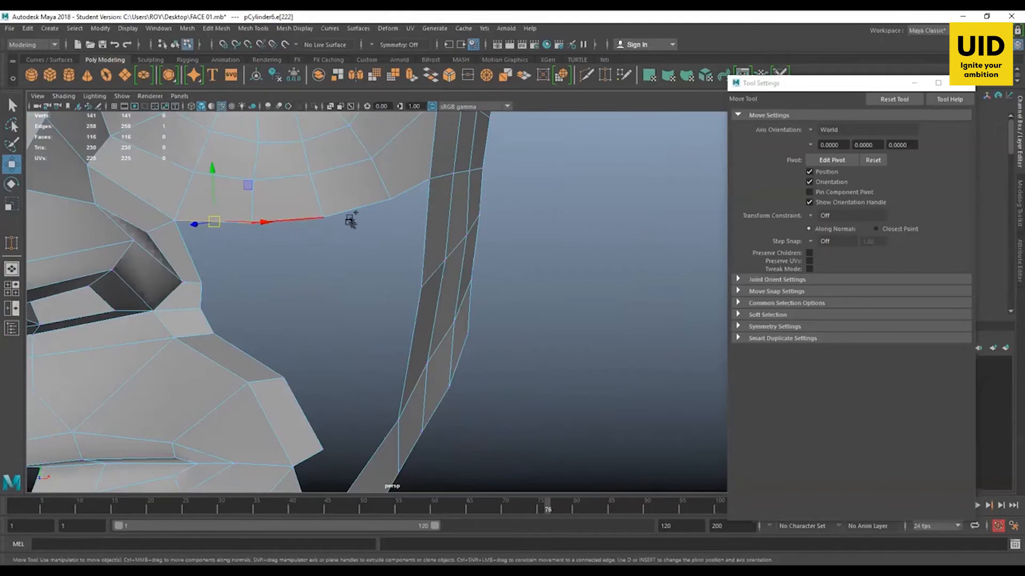
left_click(320, 219, "shift")
left_click(363, 208, "shift")
left_click(410, 190, "shift")
left_click_drag(421, 265, 386, 260, "alt")
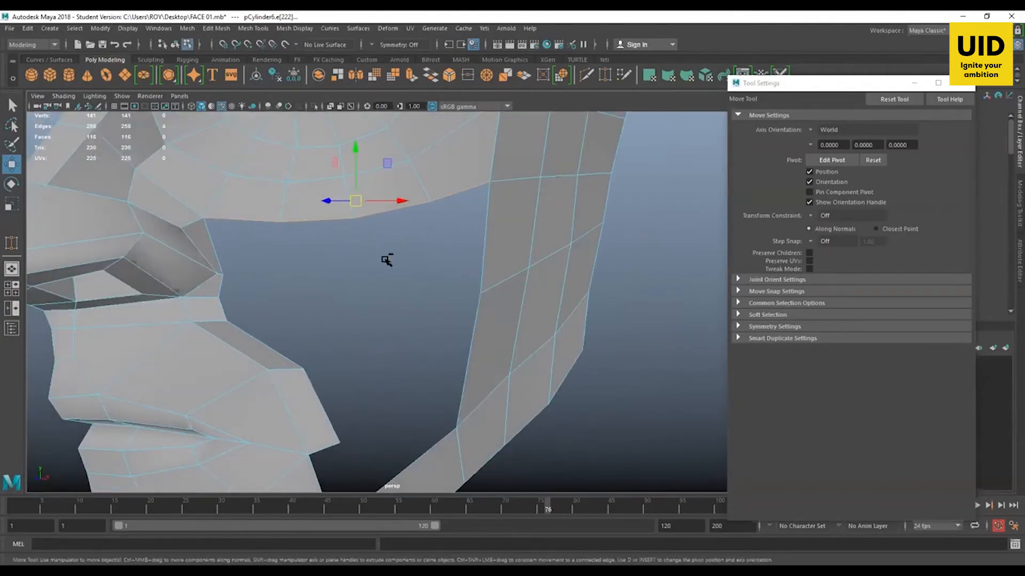
key("ctrl+e")
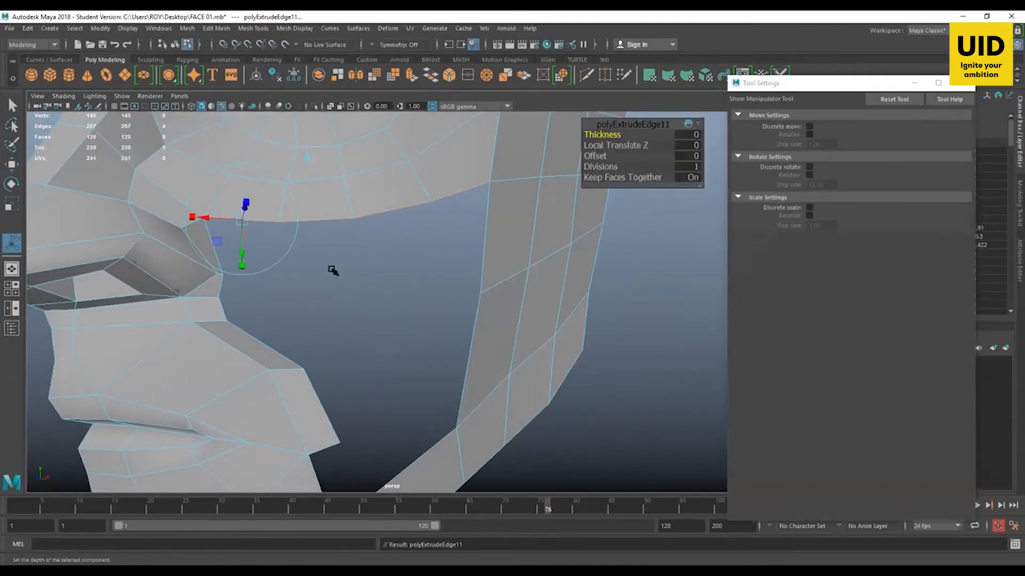
key("w")
left_click_drag(366, 213, 402, 270)
key("e")
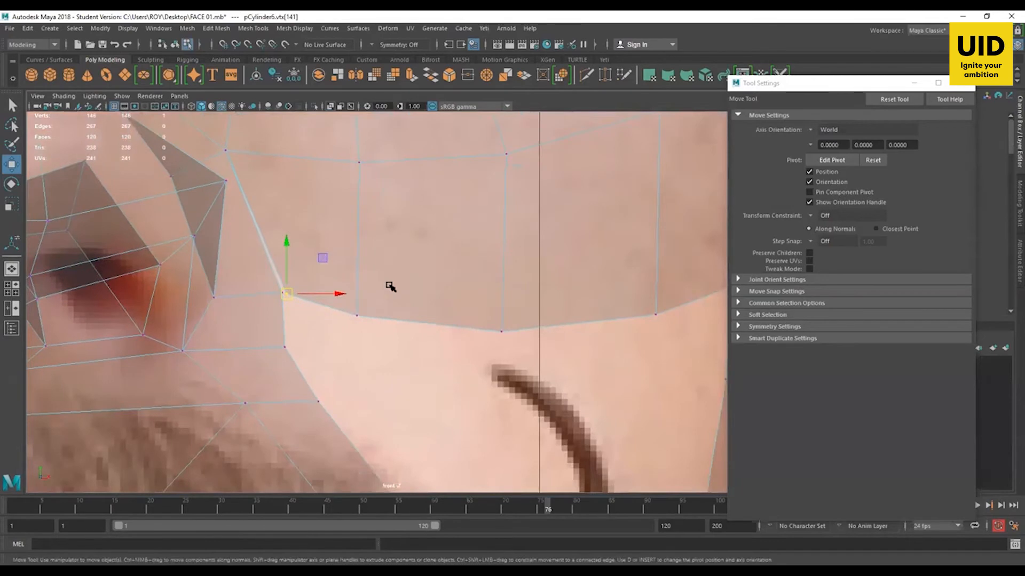
Step: Raise the vertices along the cheek's lower border in the front view so the border slopes up toward the side strip
left_click(389, 287, "alt")
left_click(356, 315)
left_click_drag(356, 316, 365, 301)
mouse_move(521, 318)
left_mouse_down()
mouse_move(499, 346)
mouse_move(518, 305)
left_mouse_up()
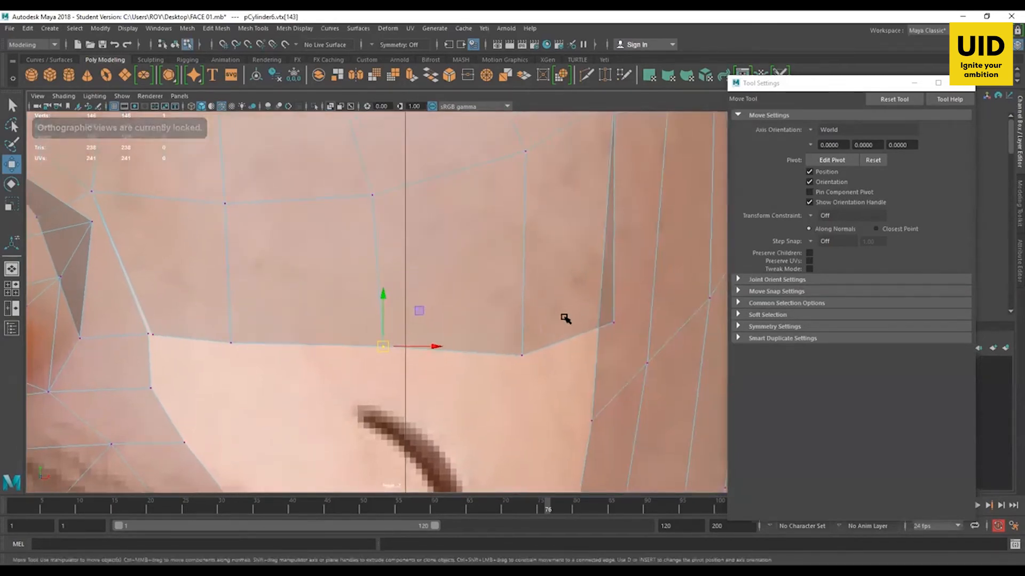
left_click_drag(580, 346, 515, 317)
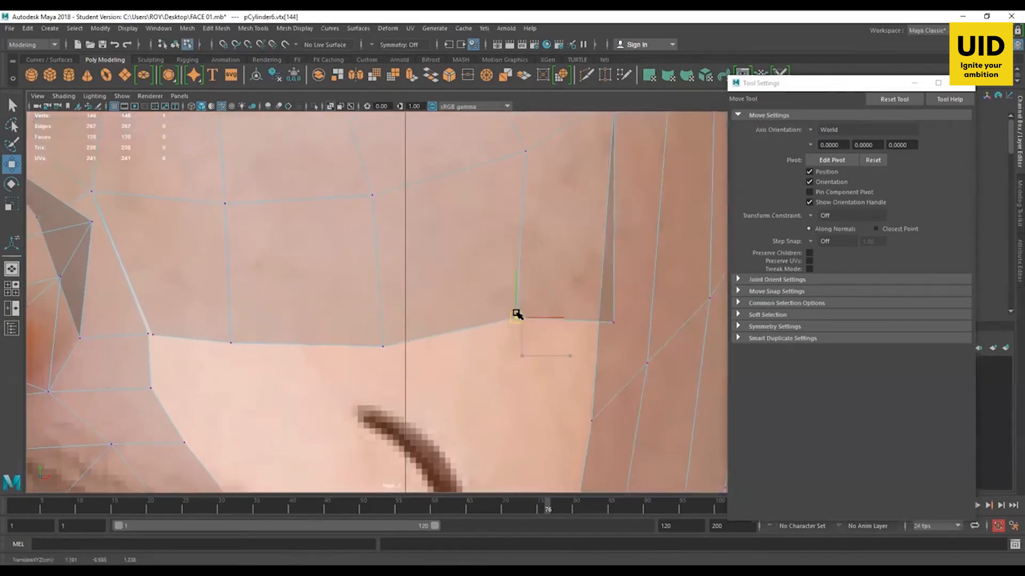
left_click_drag(634, 319, 587, 348)
left_click_drag(608, 326, 611, 275)
left_click_drag(502, 331, 529, 305)
left_click_drag(515, 315, 541, 298)
left_click_drag(359, 370, 400, 333)
left_click_drag(383, 337, 383, 323)
Step: Shift the two outer vertices of the cheek row above the lower border slightly toward the nose in the front view
middle_click_drag(431, 245, 443, 369, "alt")
scroll(532, 281, "down", 6)
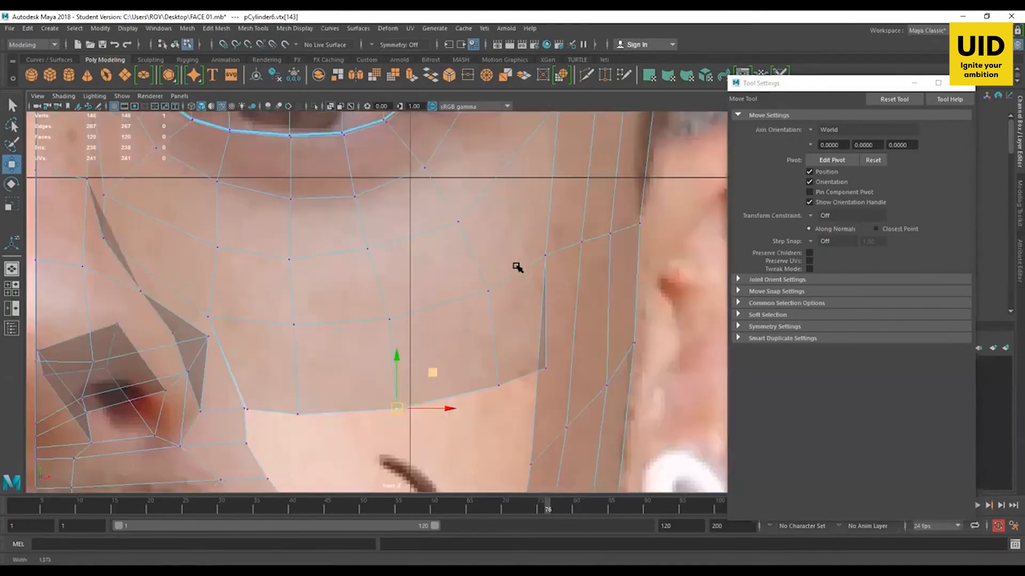
left_click_drag(517, 266, 372, 333)
left_click_drag(484, 277, 346, 337)
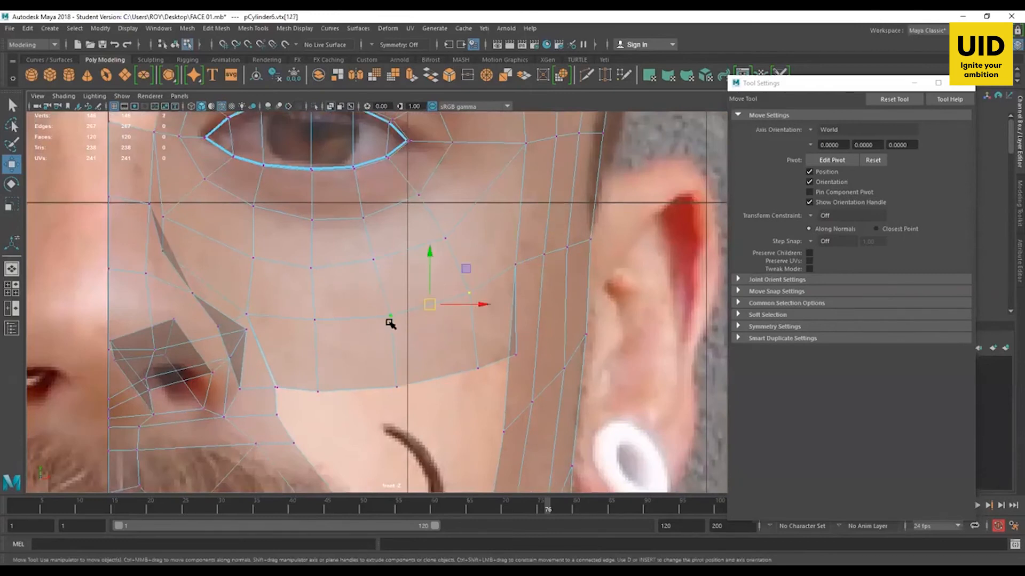
left_click_drag(428, 305, 419, 304)
left_click_drag(451, 224, 441, 242)
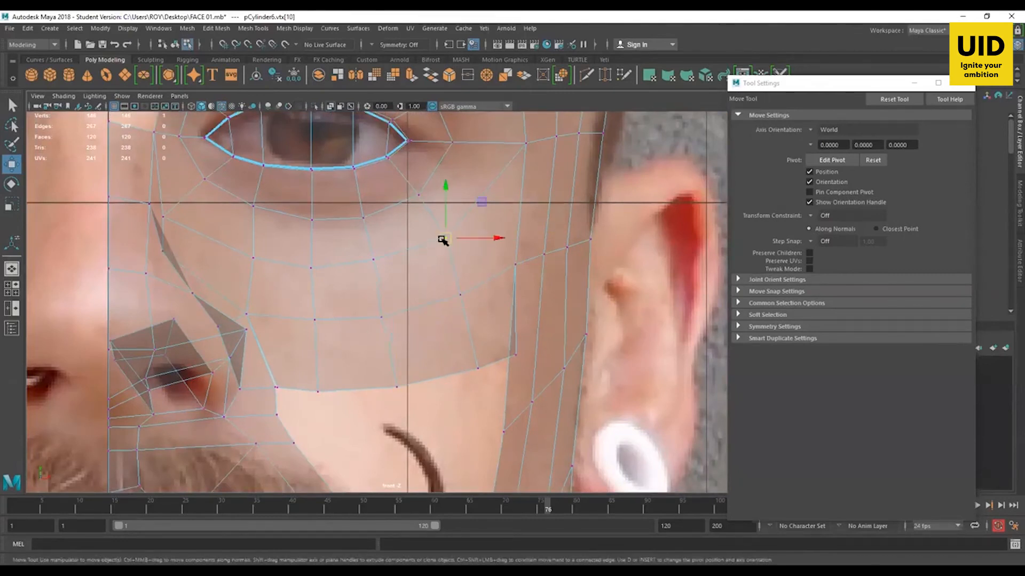
scroll(498, 318, "down", 3)
scroll(498, 318, "up", 4)
middle_click_drag(517, 354, 491, 334, "alt")
Step: Move the outer cheek column's border vertex and the vertex above it slightly toward the nose
left_click_drag(506, 326, 491, 341)
left_click(456, 352)
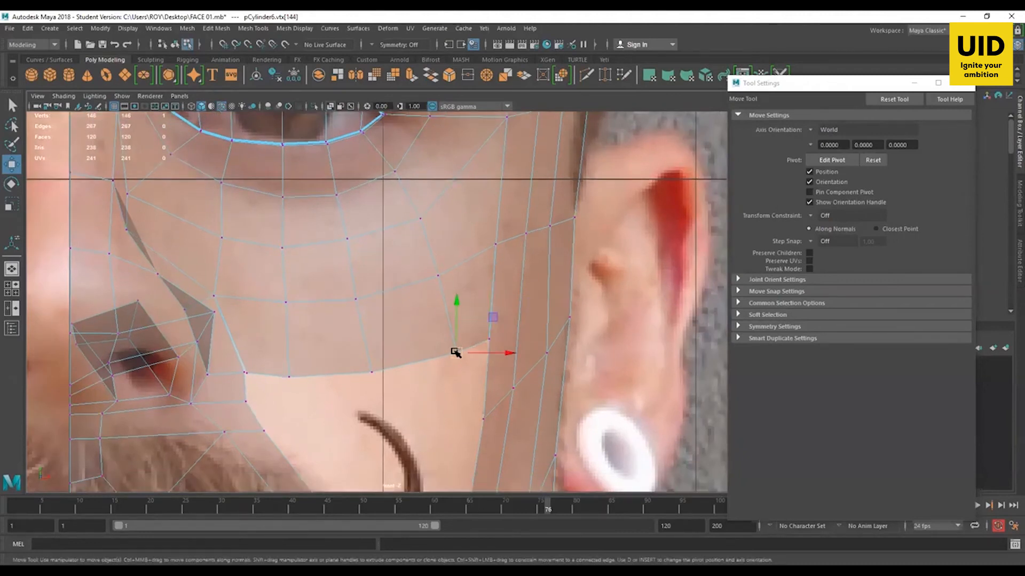
left_click(438, 276)
left_click_drag(437, 275, 430, 277)
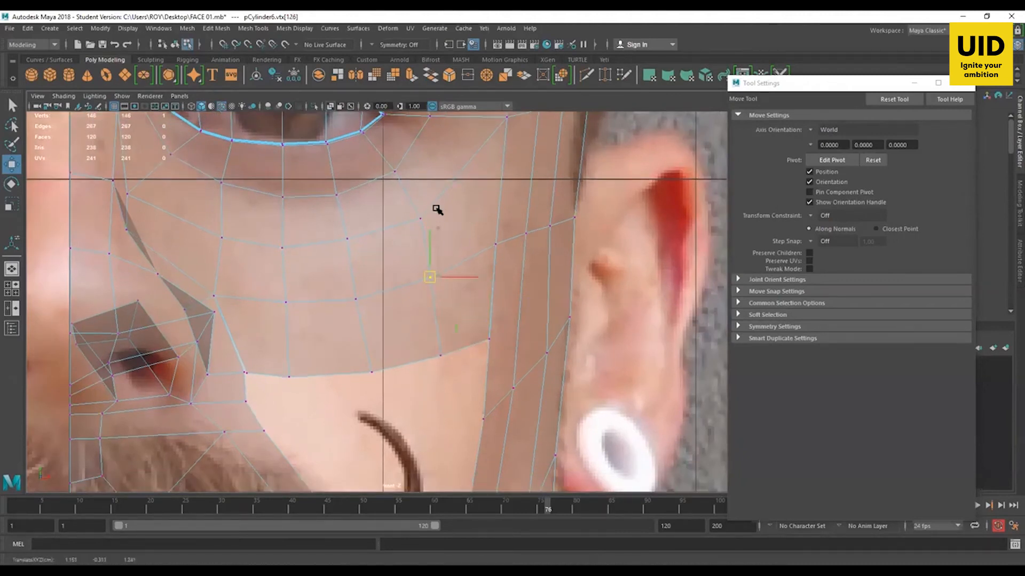
left_click(419, 219)
Step: Try to insert an edge loop across the side strip above its slanted loop in the front view
scroll(521, 480, "up", 3)
middle_click_drag(520, 481, 478, 462, "alt")
left_click(253, 28)
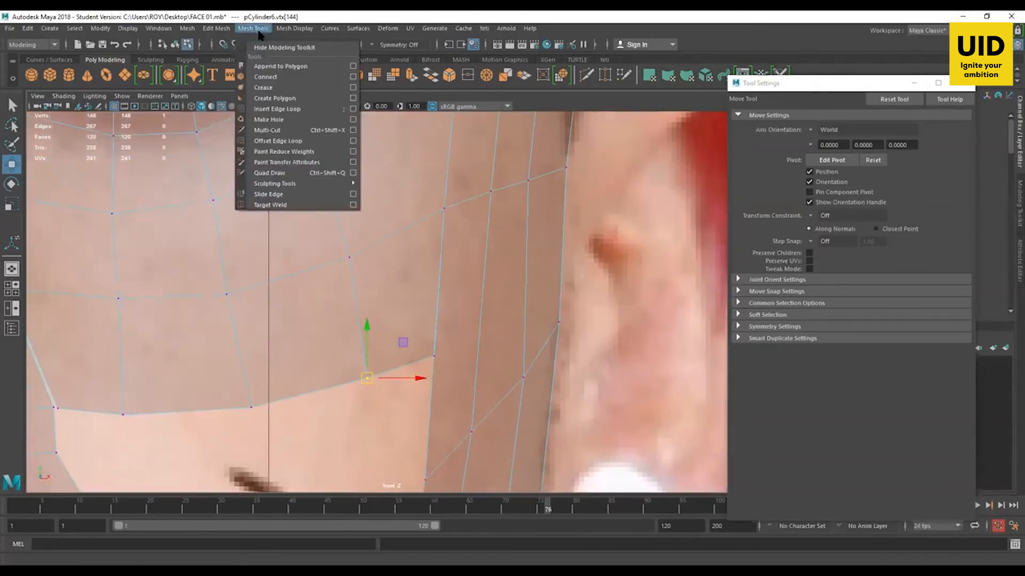
left_click(274, 109)
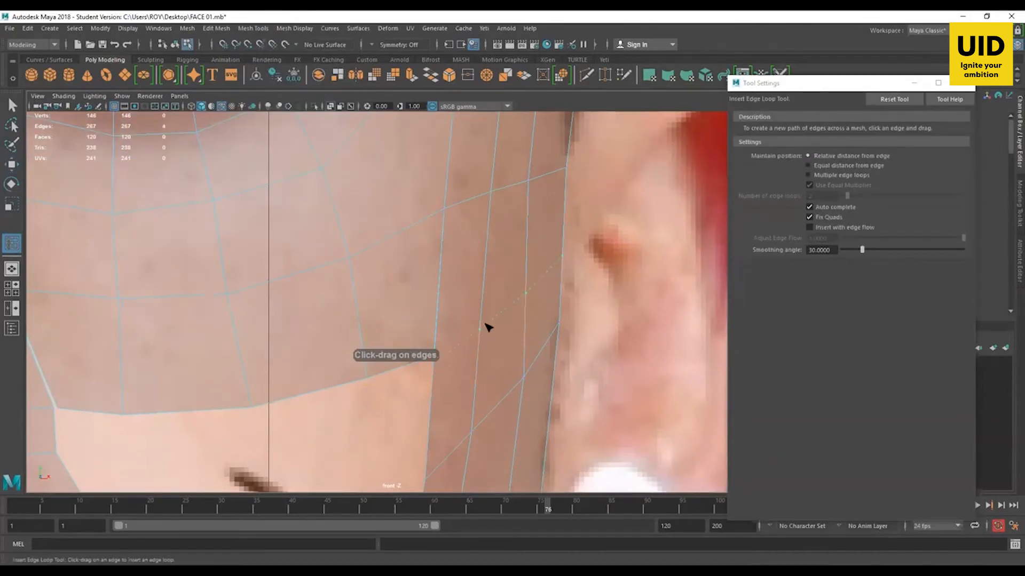
left_click(490, 323)
key("e")
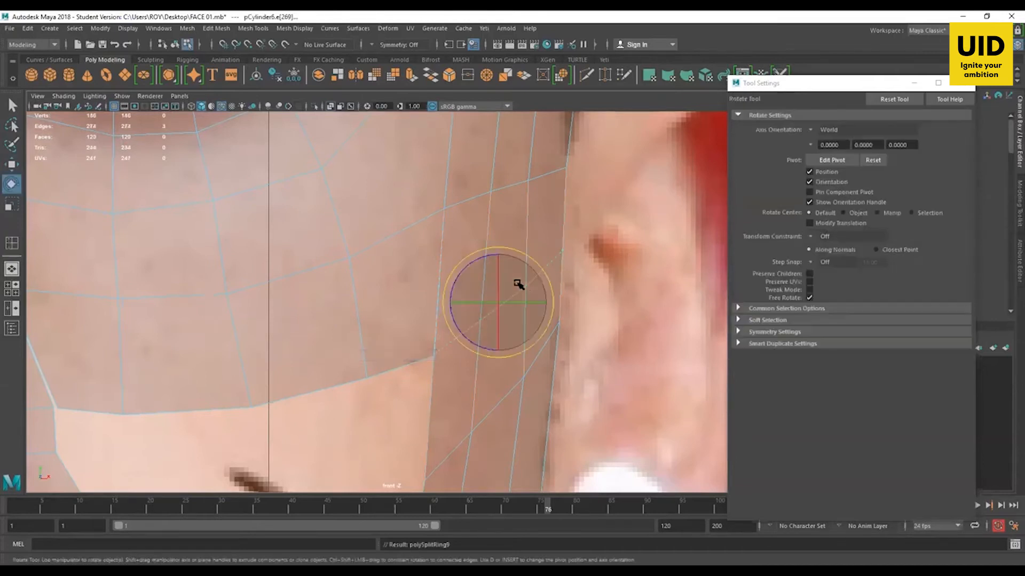
left_click_drag(549, 276, 560, 256)
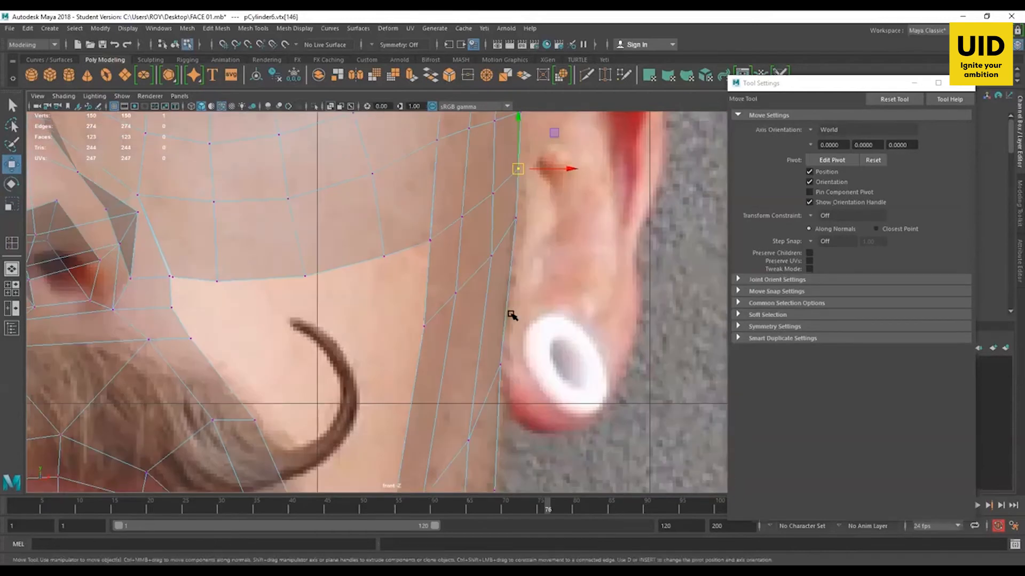
key("ctrl+z")
key("ctrl+z")
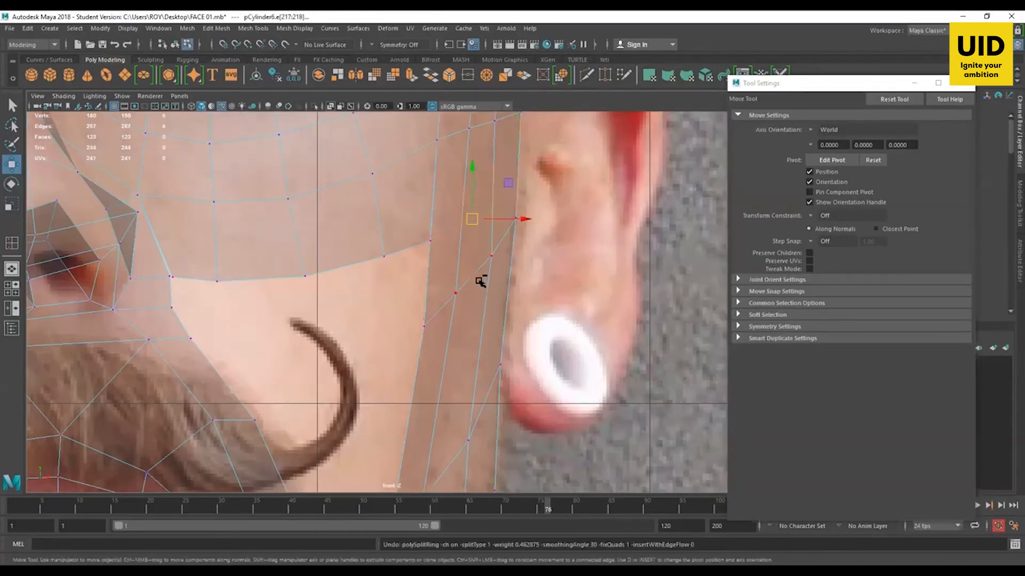
Step: Delete the side strip's slanted edge loop, insert one level with the cheek border's outer end, and adjust its vertices in the front view
key("ctrl+Delete")
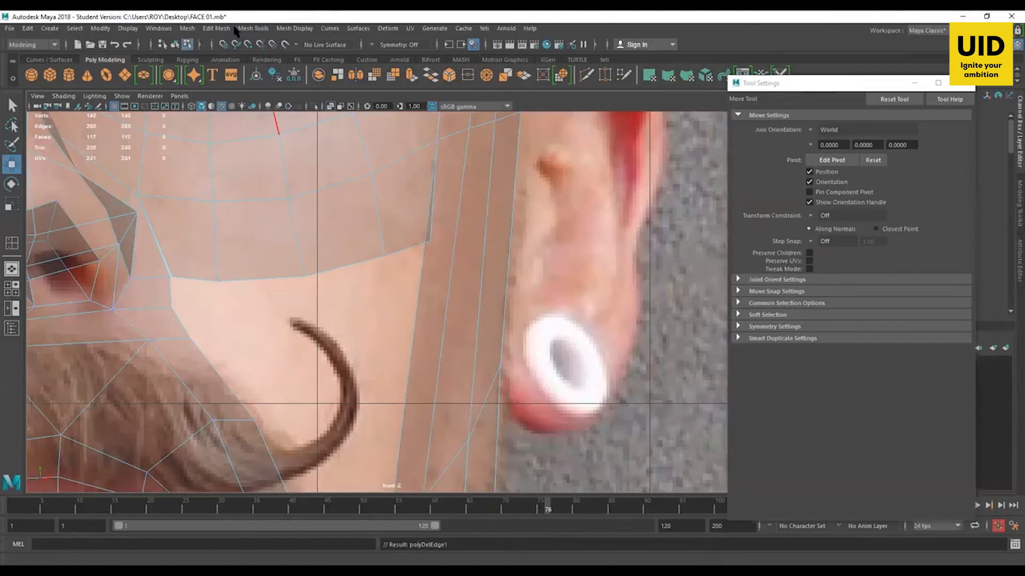
left_click(253, 28)
left_click(276, 108)
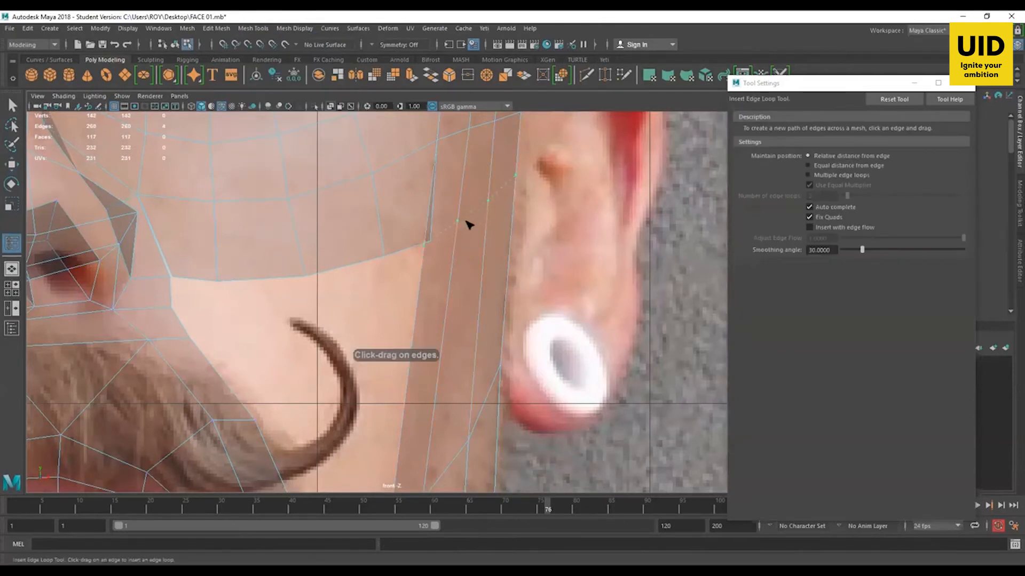
middle_click_drag(485, 219, 493, 244, "alt")
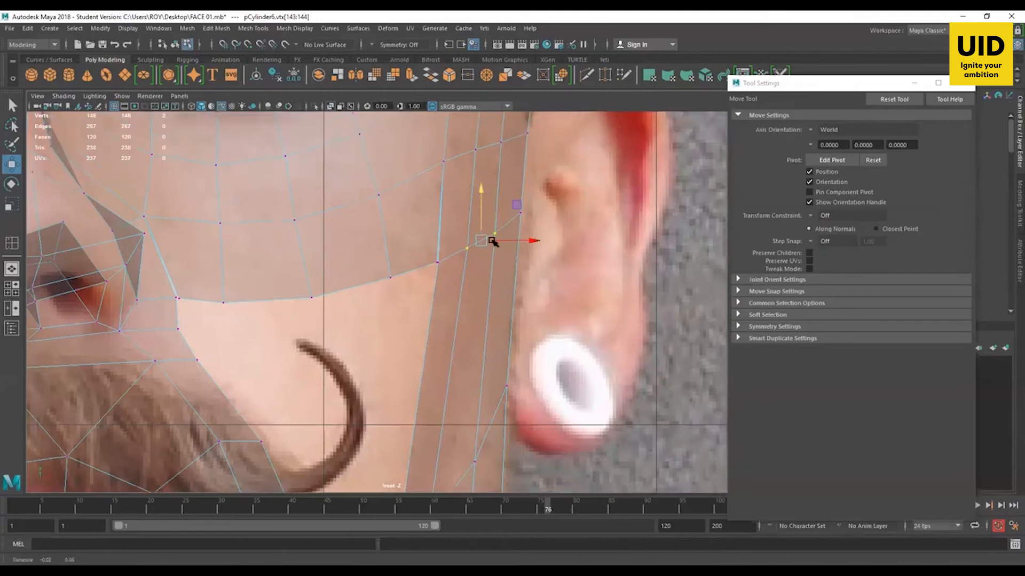
left_click_drag(535, 204, 514, 235)
middle_click_drag(475, 272, 492, 233, "alt")
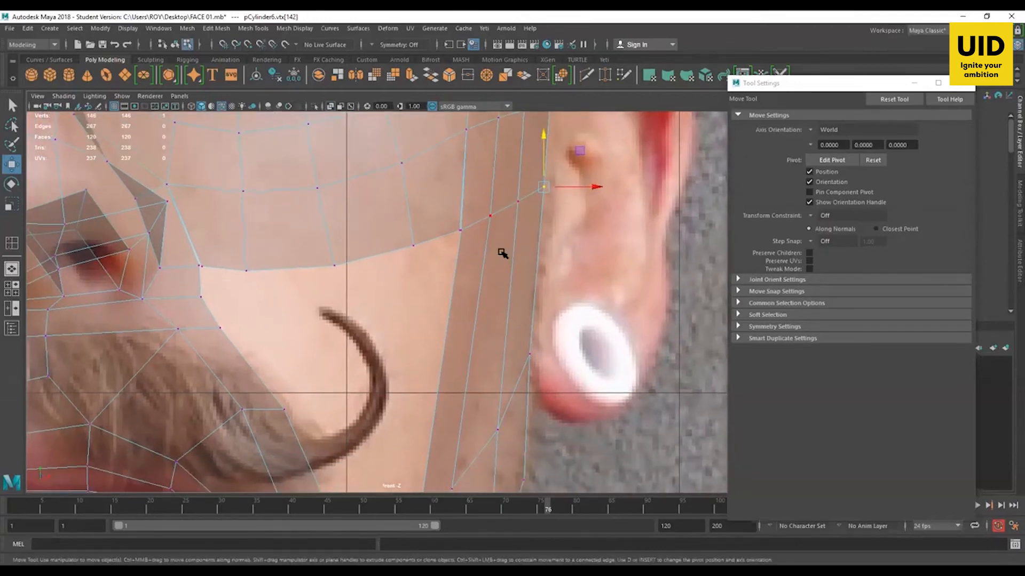
Step: Merge the cheek border's outer end vertex with the side strip's adjoining vertex in the side view
key("space")
key("space")
middle_click_drag(407, 295, 503, 364, "alt")
scroll(503, 364, "up", 5)
middle_click_drag(593, 415, 562, 377, "alt")
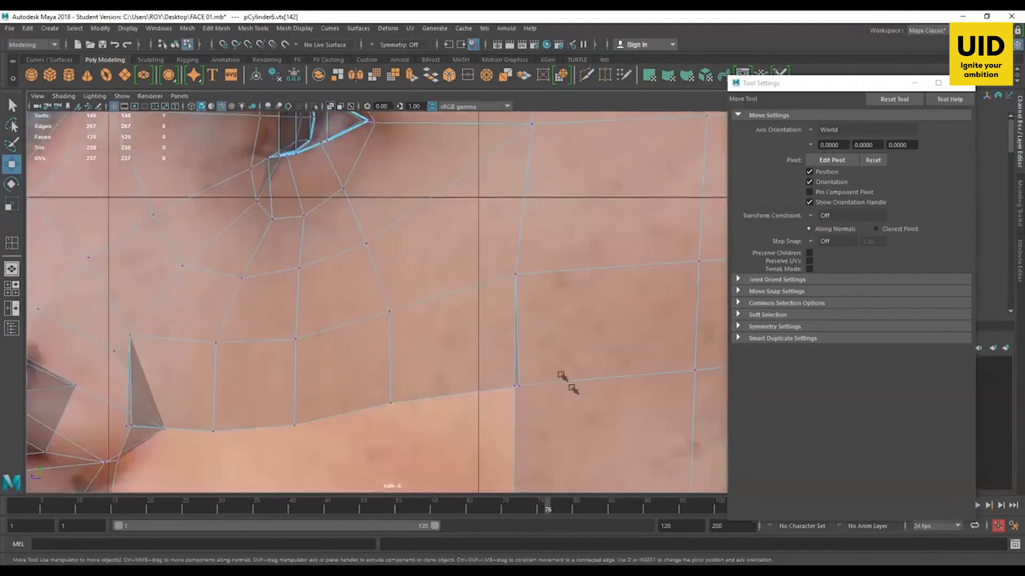
left_click_drag(562, 377, 486, 415)
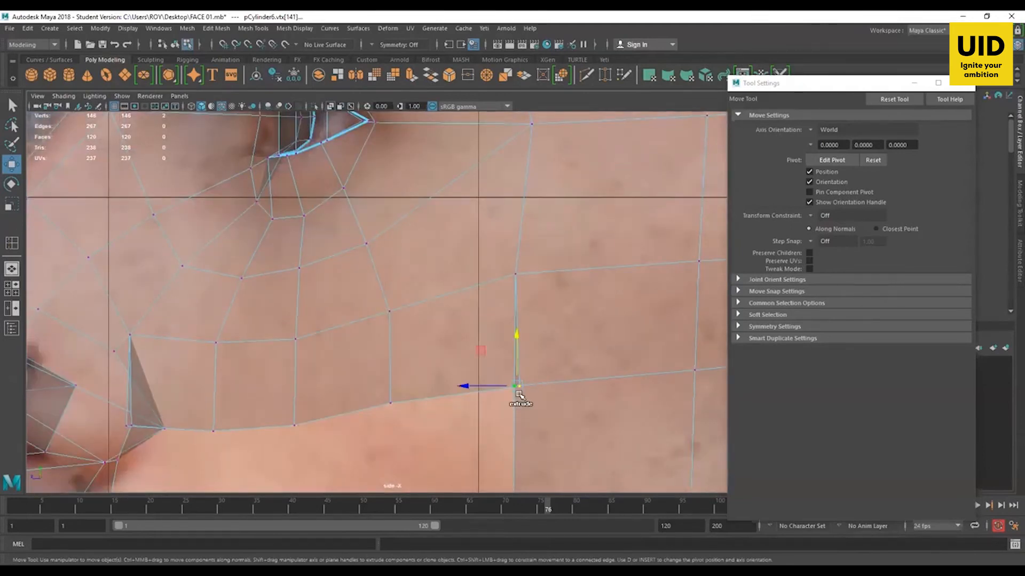
right_click_drag(519, 395, 562, 317, "shift")
middle_click_drag(560, 347, 526, 313, "alt")
scroll(526, 313, "up", 1)
left_click(492, 357)
middle_click_drag(508, 370, 519, 315, "alt")
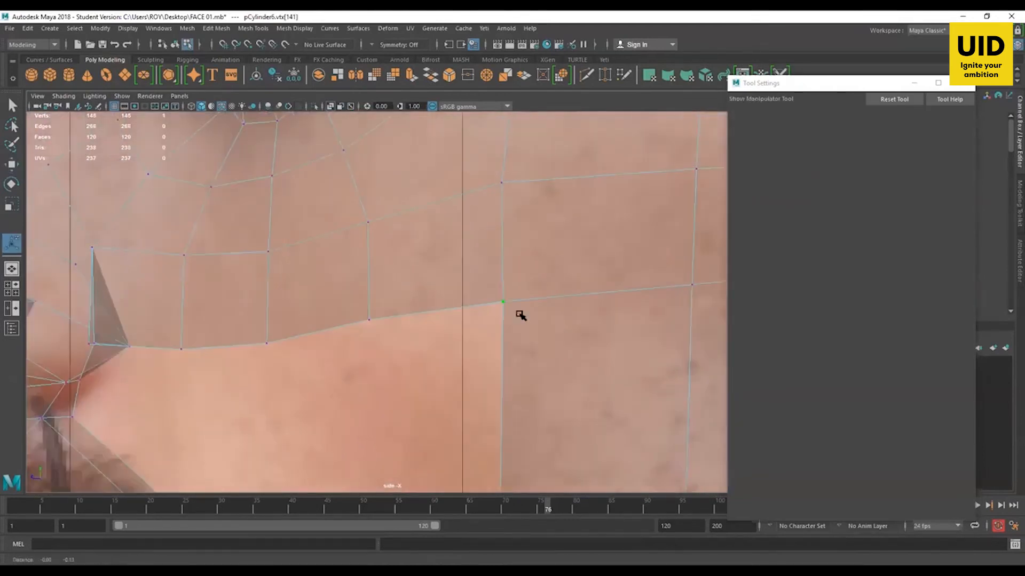
Step: Merge the two overlapping vertices where the cheek's lower border meets the nose wing in the perspective view
scroll(499, 293, "down", 5)
left_click_drag(224, 301, 178, 337)
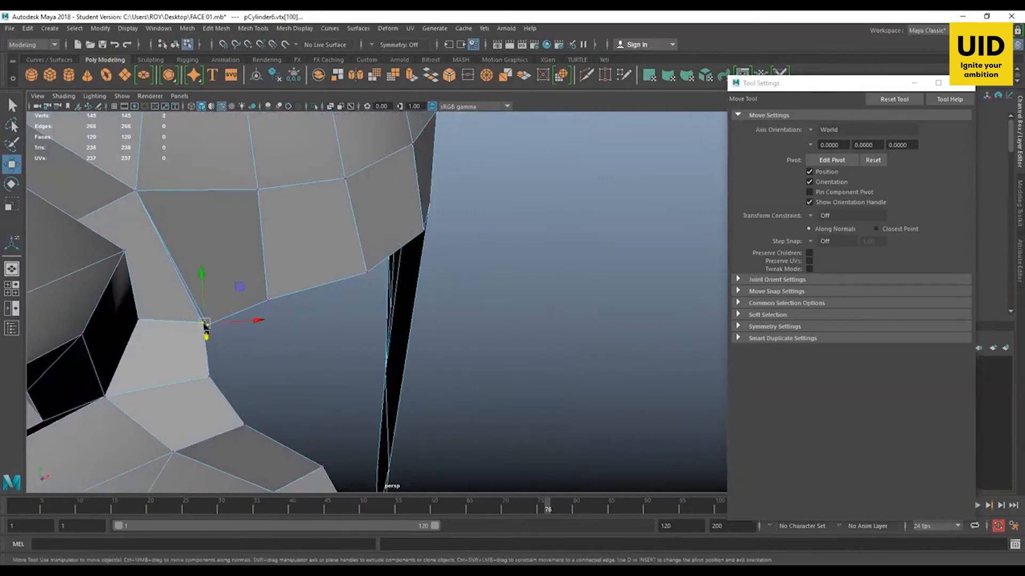
right_click_drag(204, 297, 206, 300, "shift")
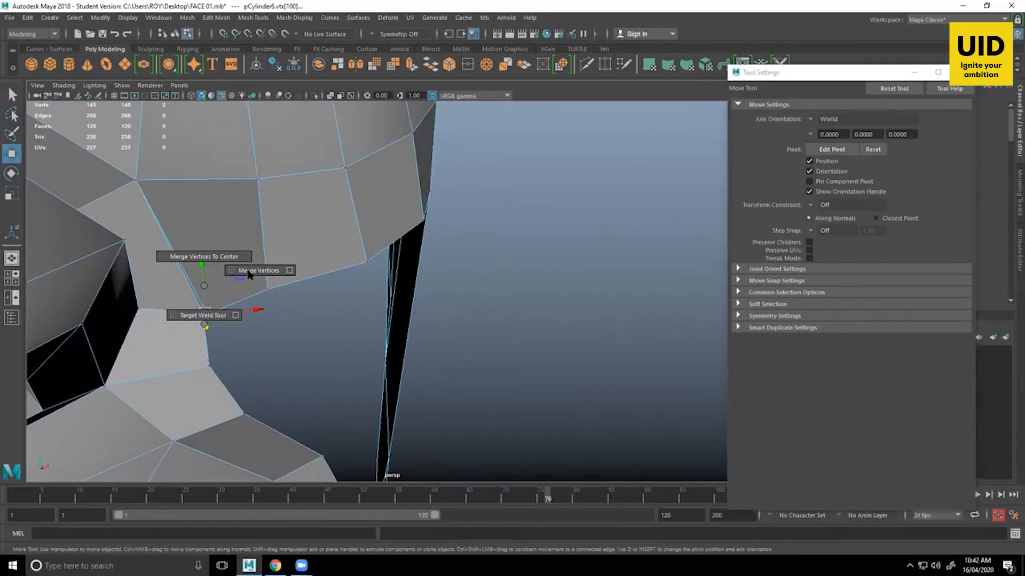
right_click_drag(248, 275, 260, 269, "shift")
right_click_drag(255, 331, 251, 326, "shift")
scroll(247, 322, "down", 3)
left_click_drag(247, 323, 501, 414, "alt")
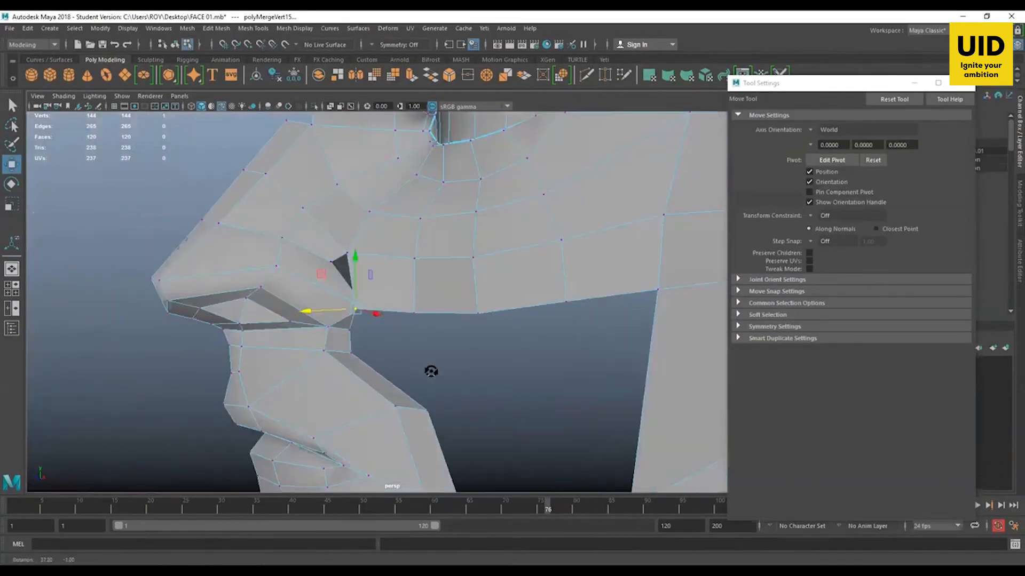
Step: Delete the two adjacent cheek faces above the nose wing
scroll(417, 306, "up", 2)
scroll(375, 236, "up", 3)
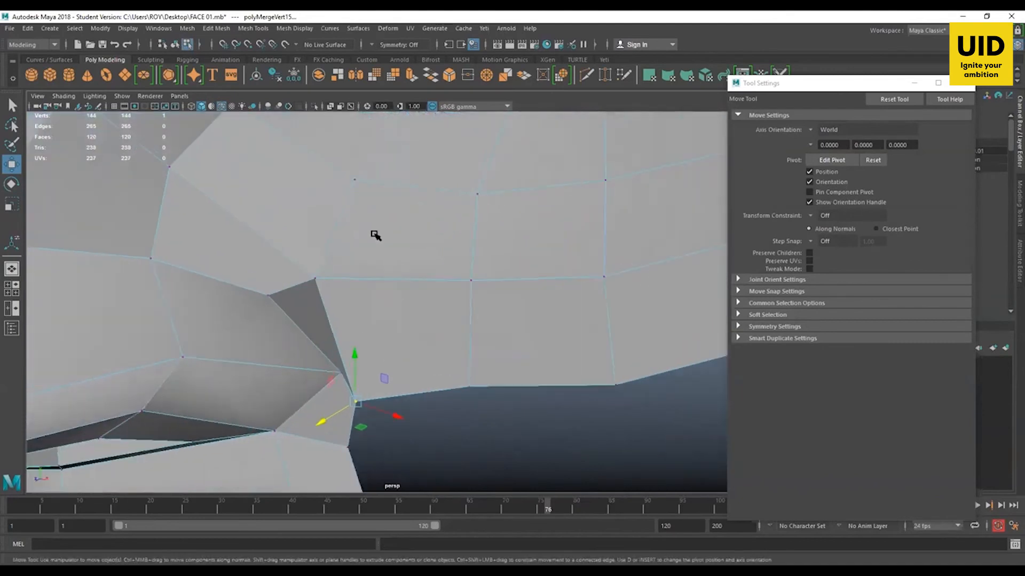
key("F11")
left_click(377, 230)
left_click(295, 198, "shift")
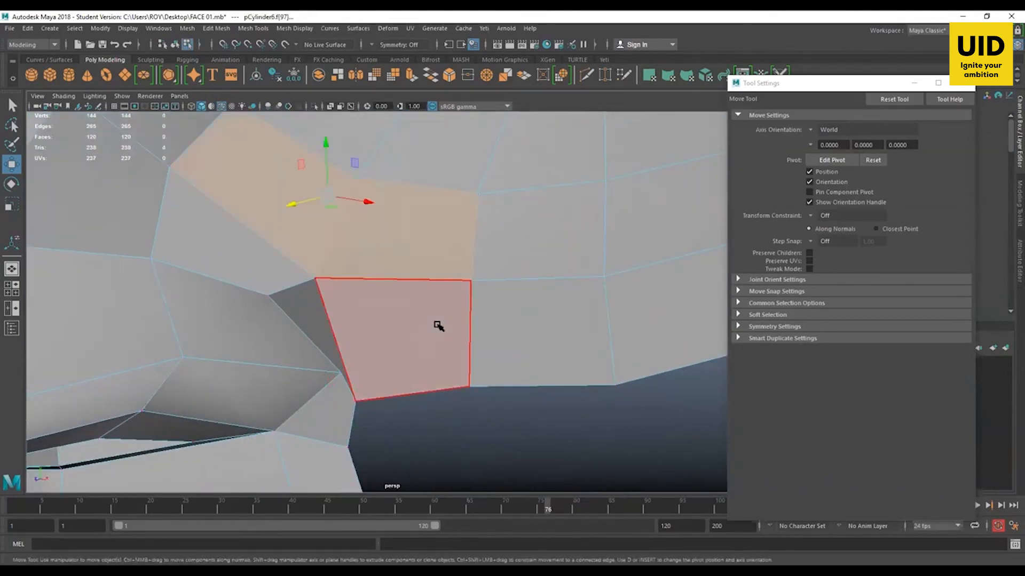
key("Delete")
Step: Fill the gap above the nose wing with two quads using Append to Polygon, and return the mesh to unsmoothed display
middle_click_drag(422, 335, 468, 410, "alt")
left_click(253, 29)
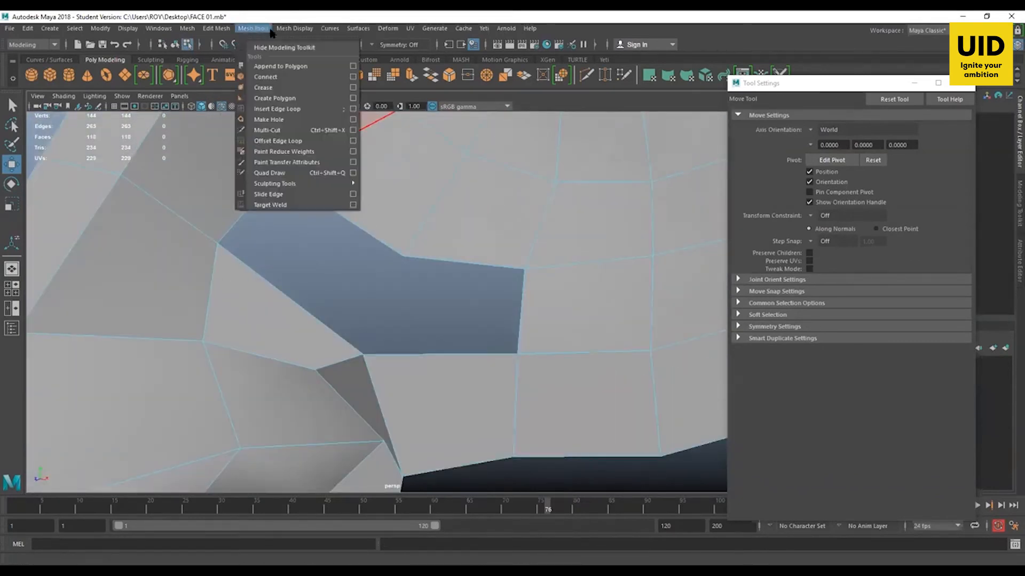
left_click(281, 66)
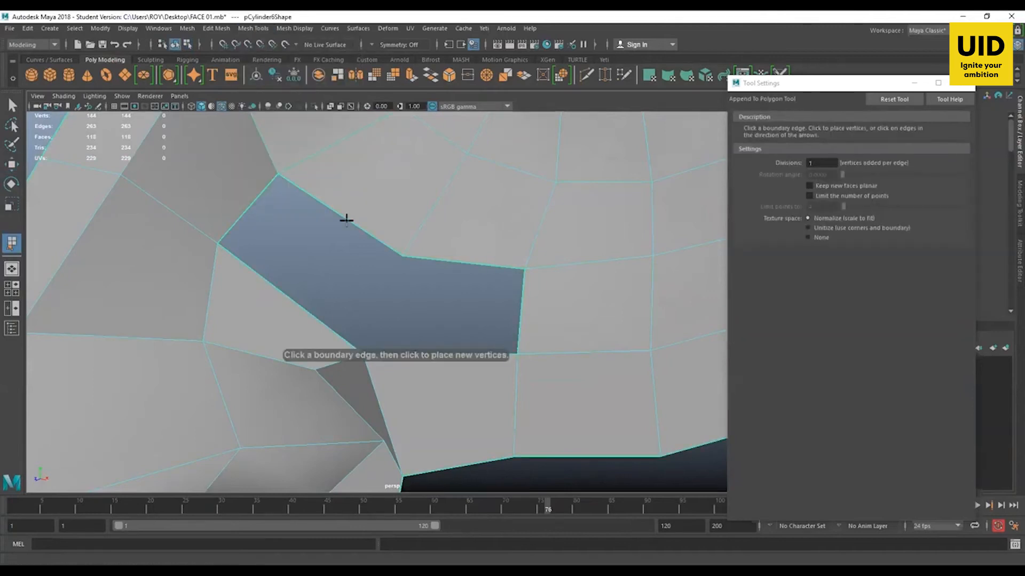
left_click(286, 292)
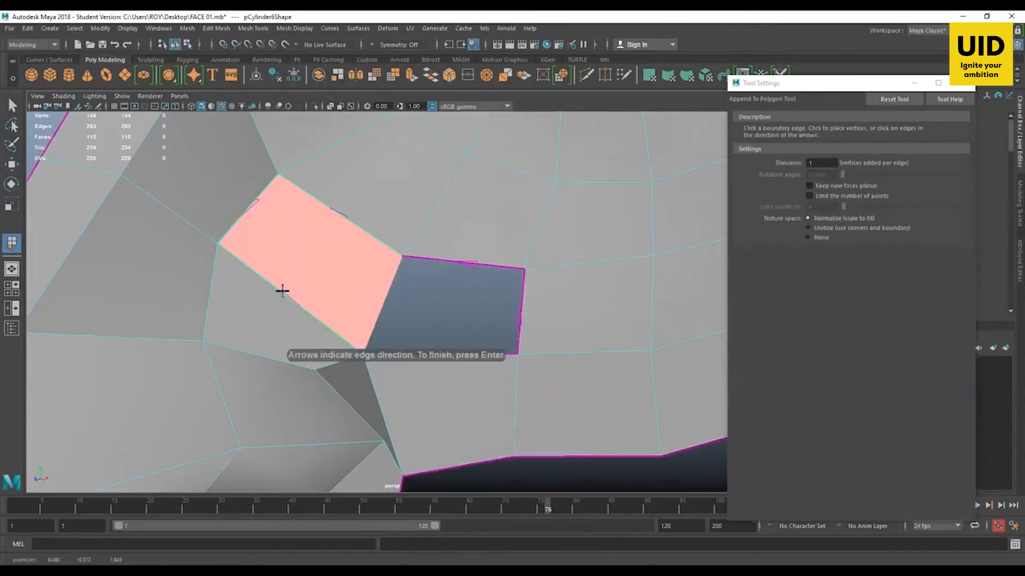
key("Return")
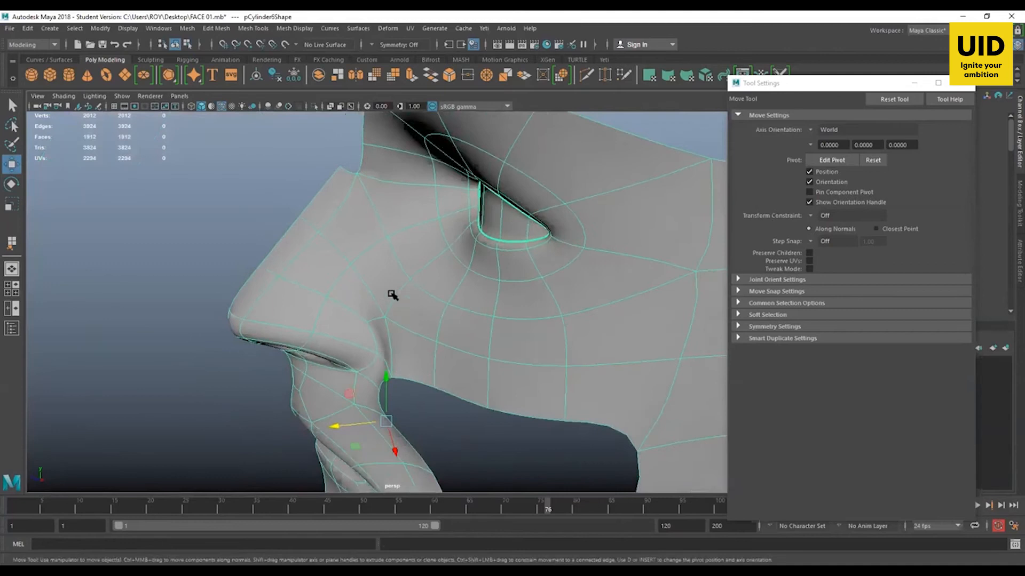
left_click_drag(416, 297, 303, 295, "alt")
key("1")
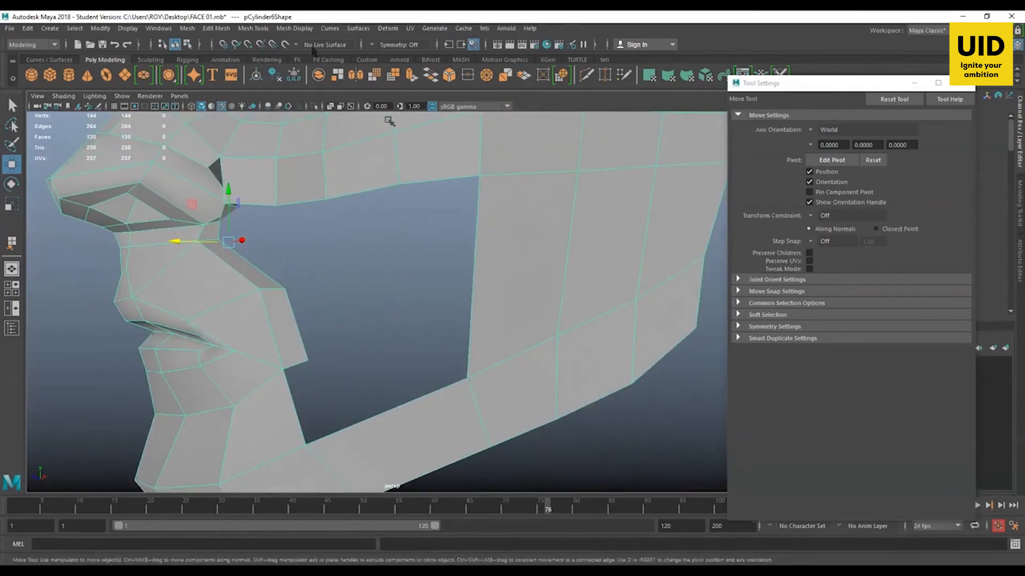
Step: Insert an edge loop across the side strip between the cheek border and the jaw
left_click(294, 29)
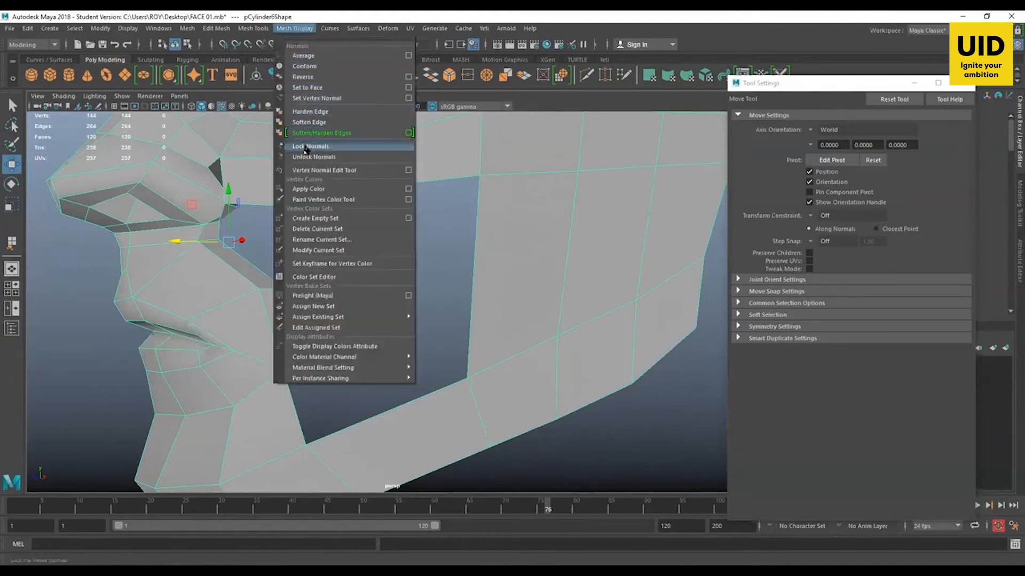
mouse_move(253, 28)
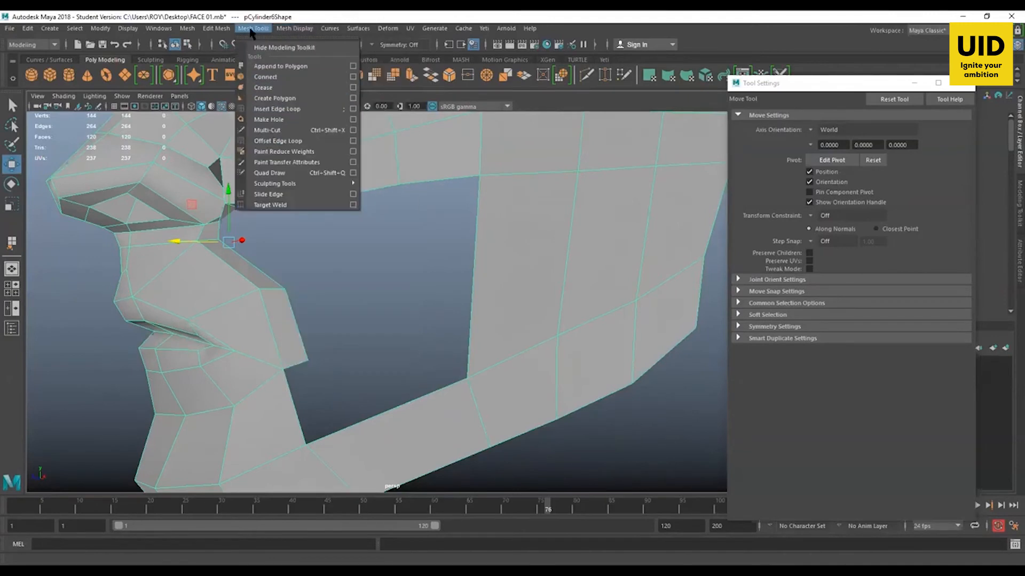
left_click(273, 108)
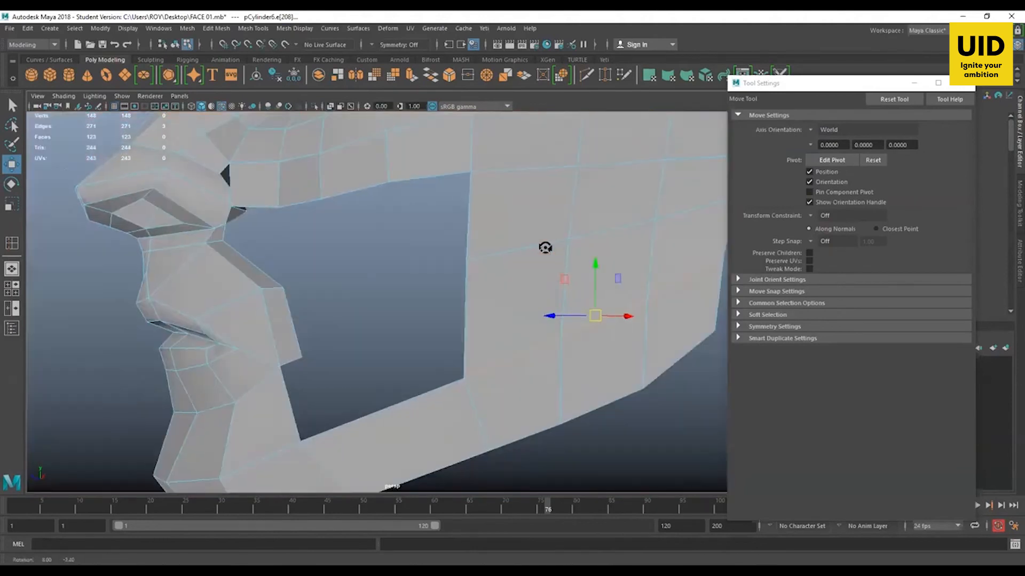
left_click_drag(544, 247, 612, 251, "alt")
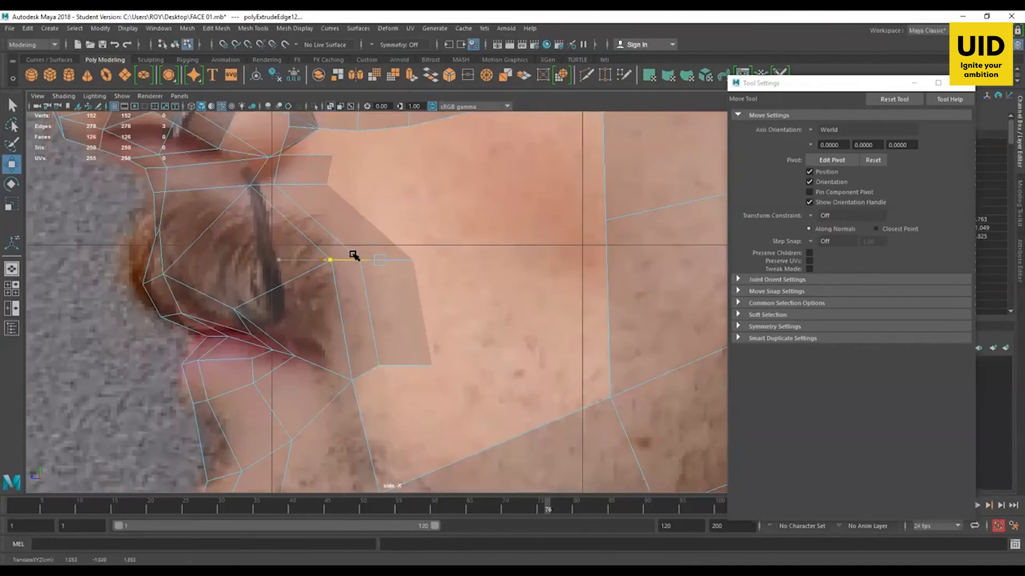
Step: Move the extruded edge strip beside the mouth toward the ear and scale it in depth to straighten its outer border in the side view
left_click_drag(354, 256, 423, 277)
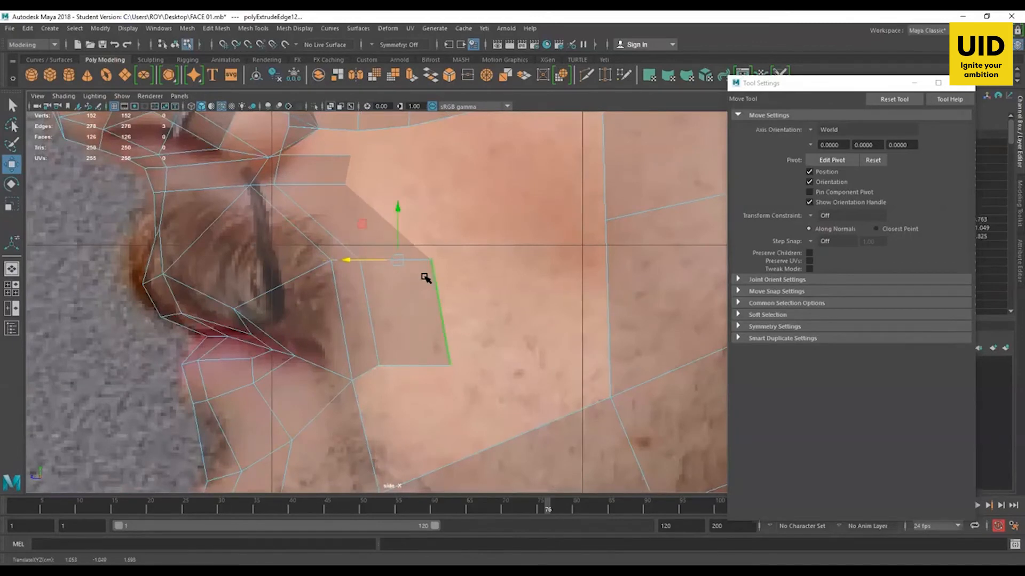
key("r")
left_click_drag(350, 260, 375, 258)
key("w")
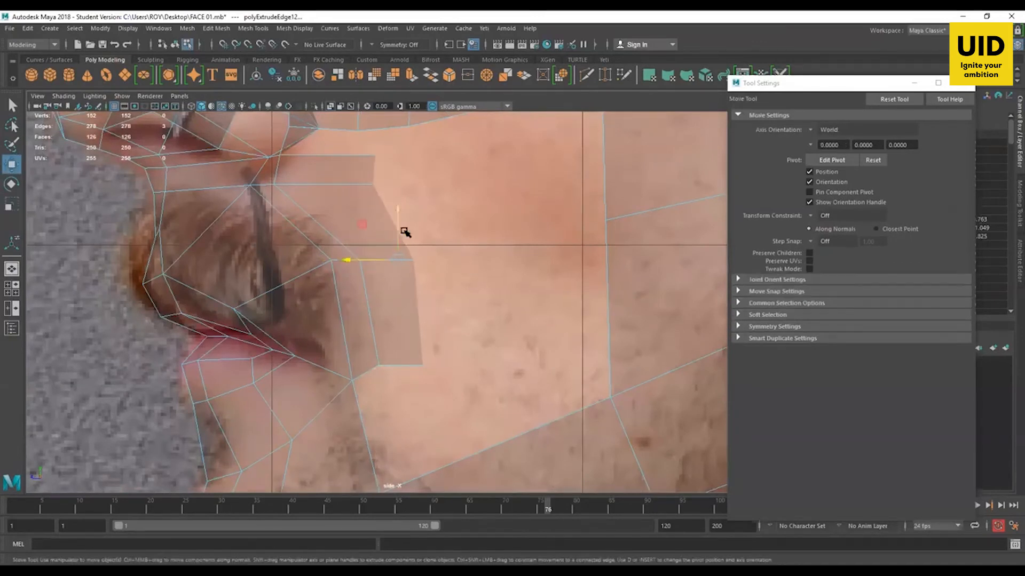
Step: Reposition the strip's four outer border vertices in the side view, raising the uppermost toward the cheek's lower edge and pulling the lowest toward the mouth
middle_click_drag(376, 164, 388, 248, "alt")
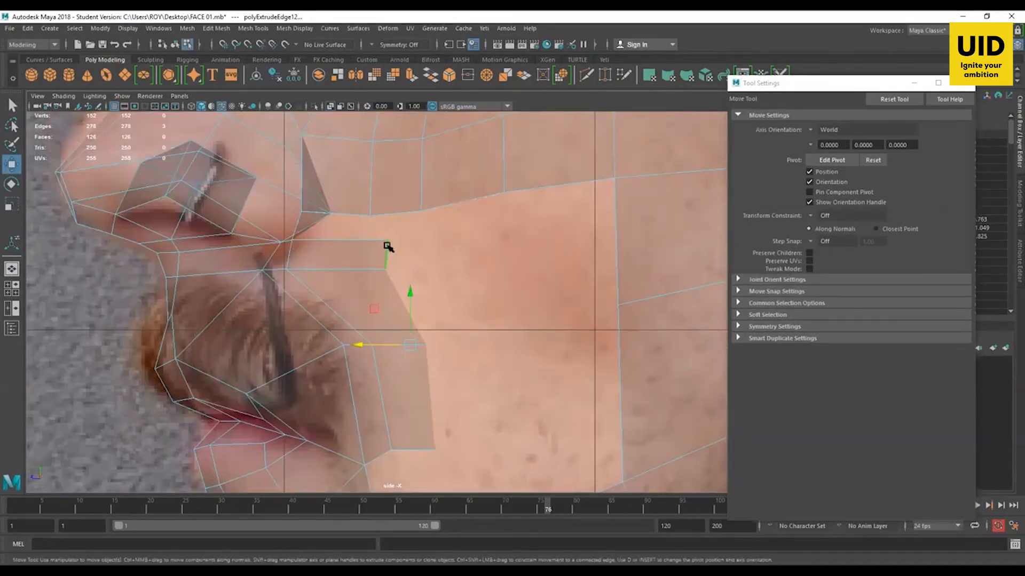
left_click_drag(388, 245, 373, 228)
left_click(386, 269)
left_click_drag(386, 269, 391, 269)
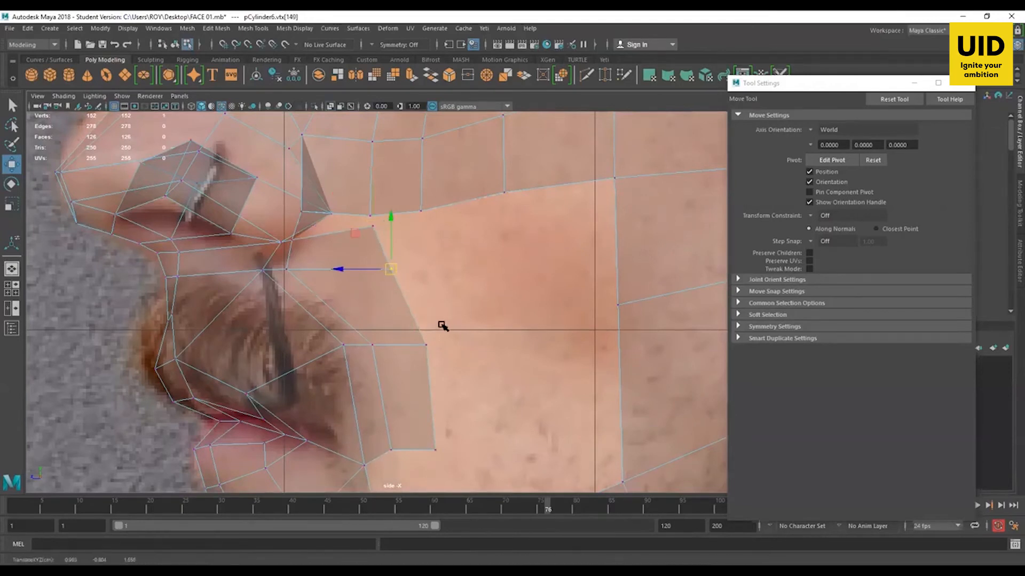
left_click(426, 345)
left_click_drag(426, 345, 422, 343)
left_click(418, 462)
left_click(435, 450)
left_click_drag(434, 450, 416, 441)
Step: Select the strip's four outer border vertices in the front view and shift them together toward the mouth
middle_click_drag(399, 248, 417, 307, "alt")
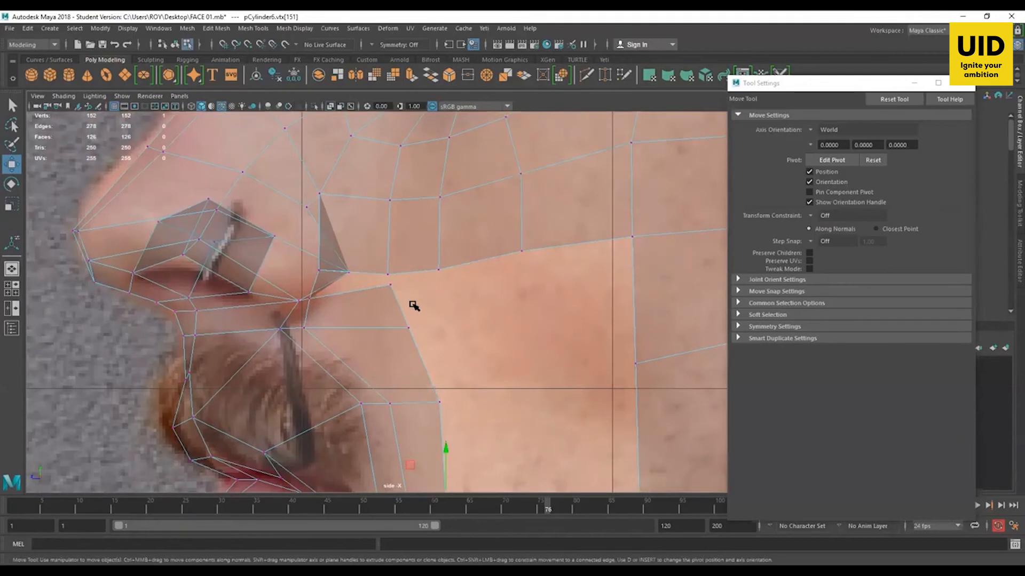
key("space")
key("space")
scroll(305, 161, "up", 2)
left_click_drag(411, 190, 374, 235)
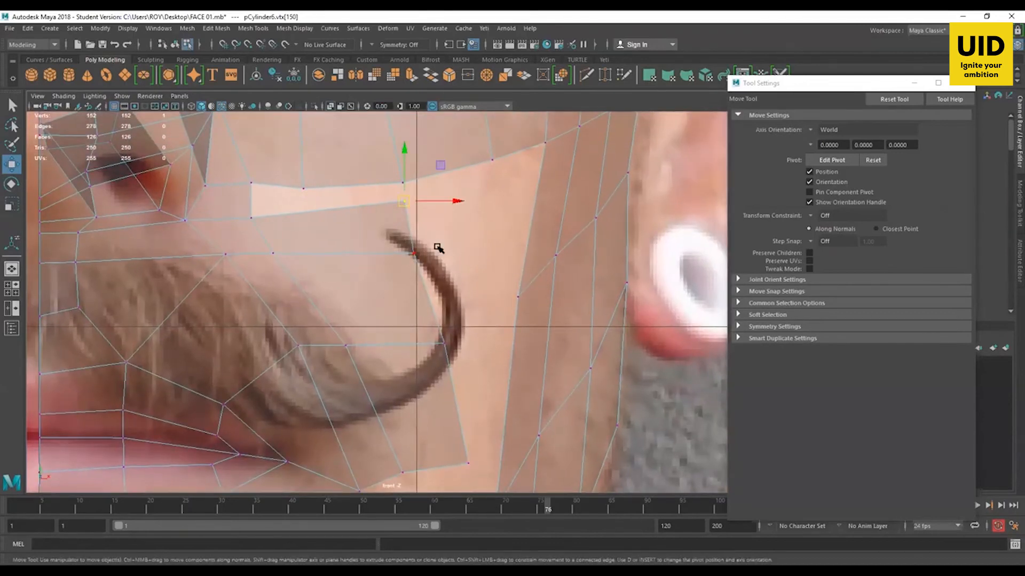
left_click_drag(437, 246, 392, 265, "shift")
left_click_drag(448, 312, 427, 363, "shift")
left_click_drag(474, 443, 447, 484, "shift")
middle_click_drag(444, 308, 427, 348, "alt")
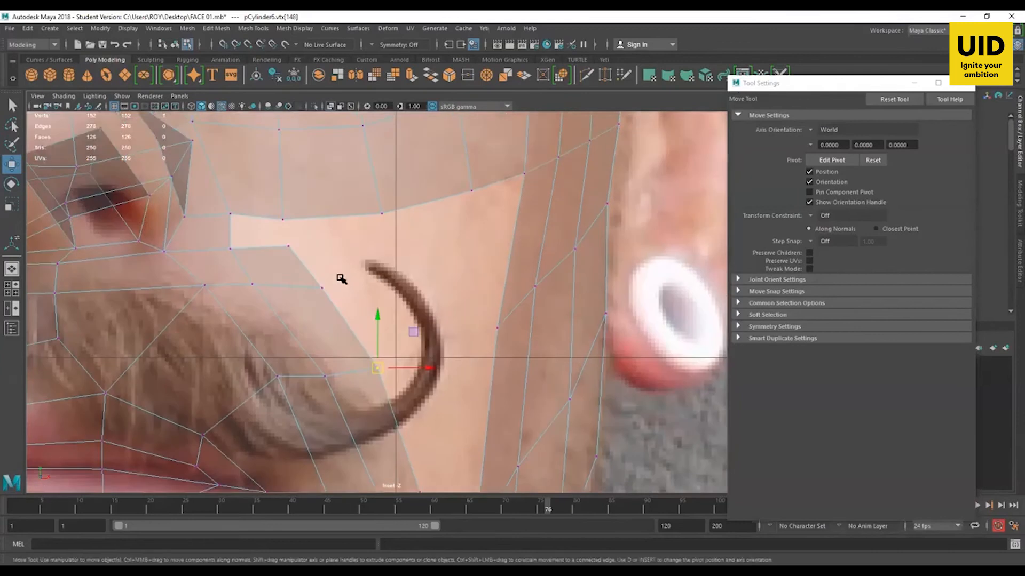
Step: Fine-tune the two upper outer vertices of the mouth patch outward in the front view
left_click_drag(341, 279, 320, 283)
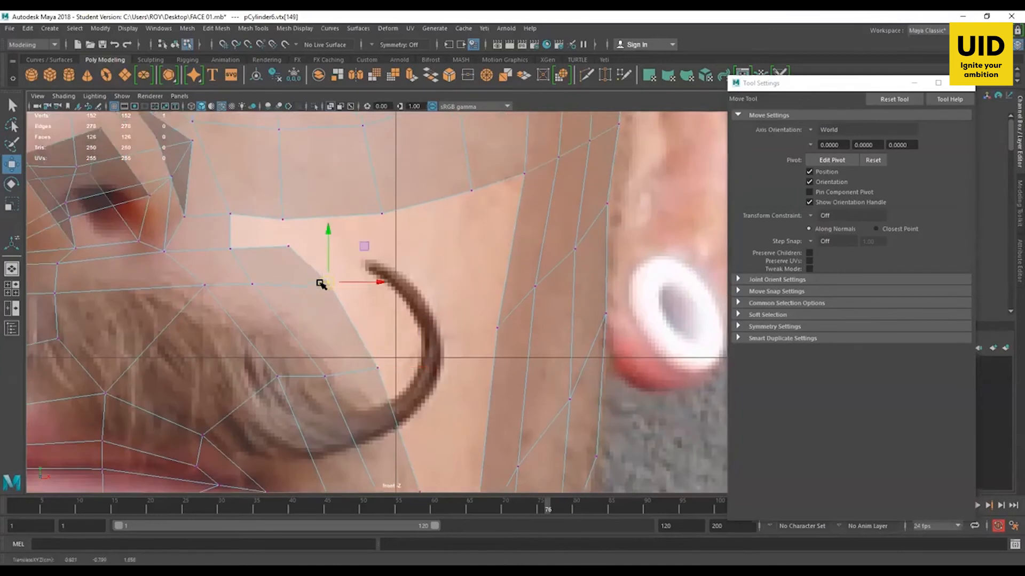
left_click_drag(301, 234, 284, 253)
left_click_drag(289, 246, 297, 243)
middle_click_drag(378, 438, 374, 325, "alt")
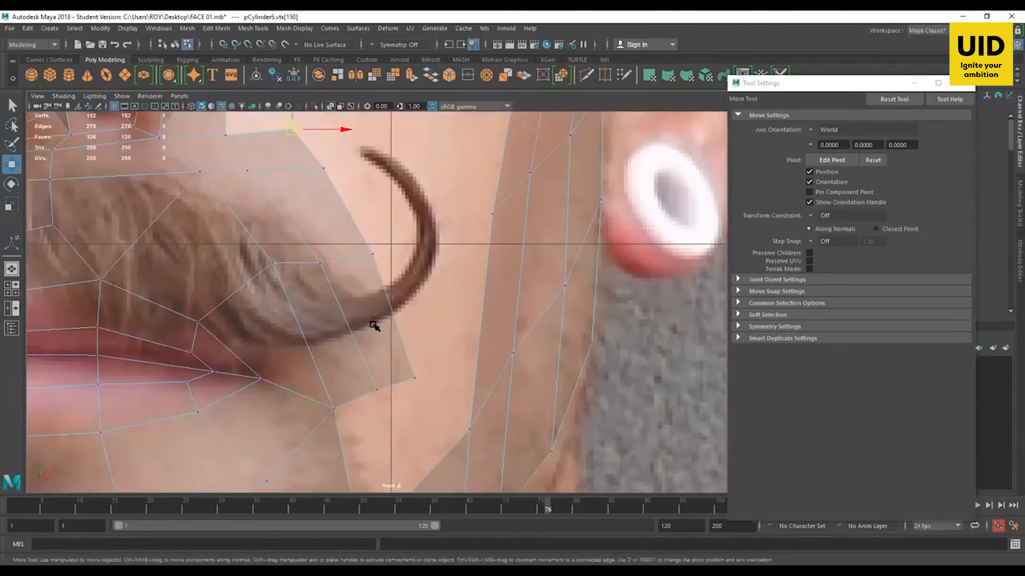
Step: Try to reposition the vertex below the nose wing, beside the upper lip, in the perspective view
scroll(374, 325, "down", 8)
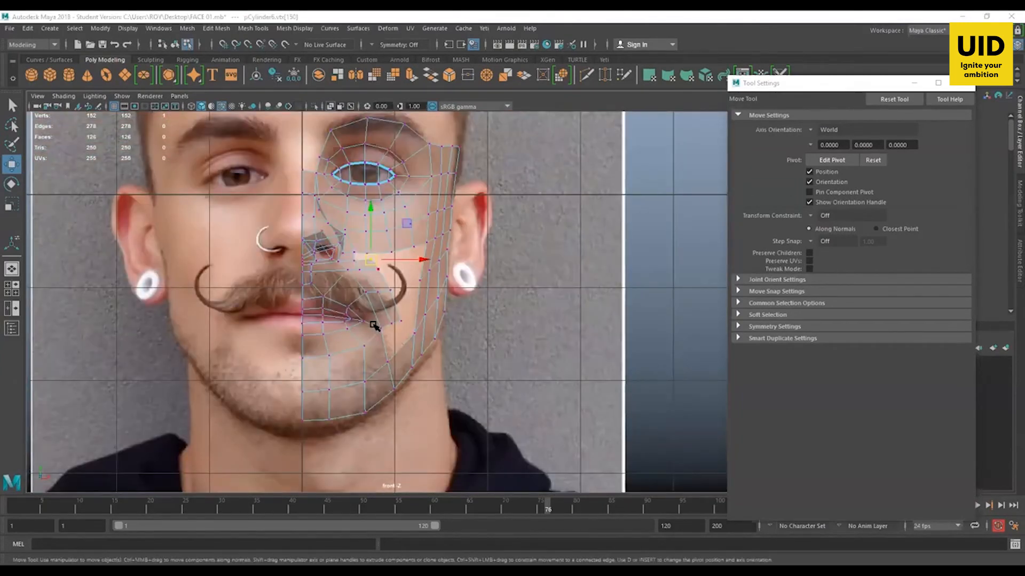
scroll(375, 325, "up", 3)
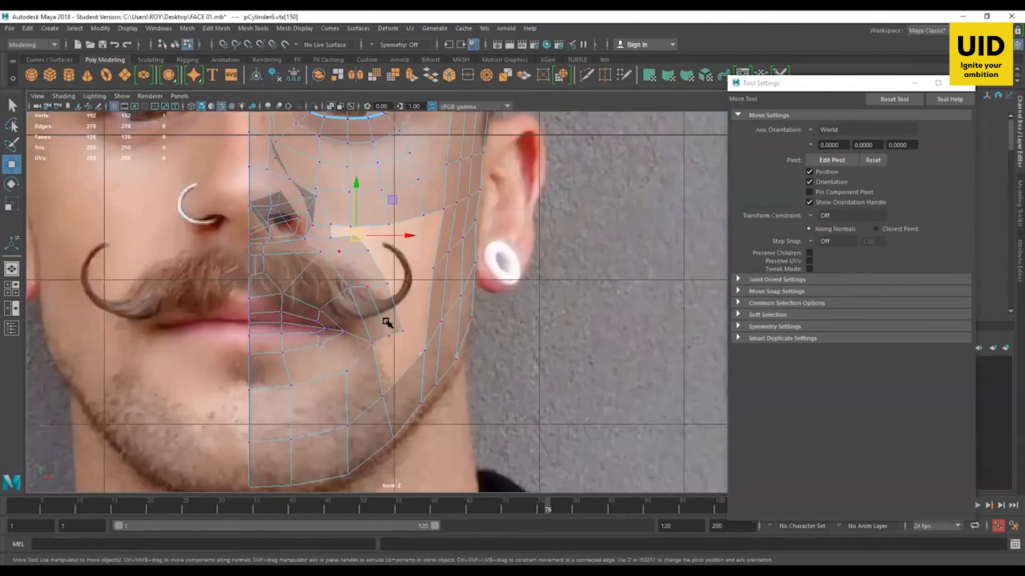
left_click(339, 250)
scroll(345, 267, "down", 3)
scroll(350, 309, "up", 5)
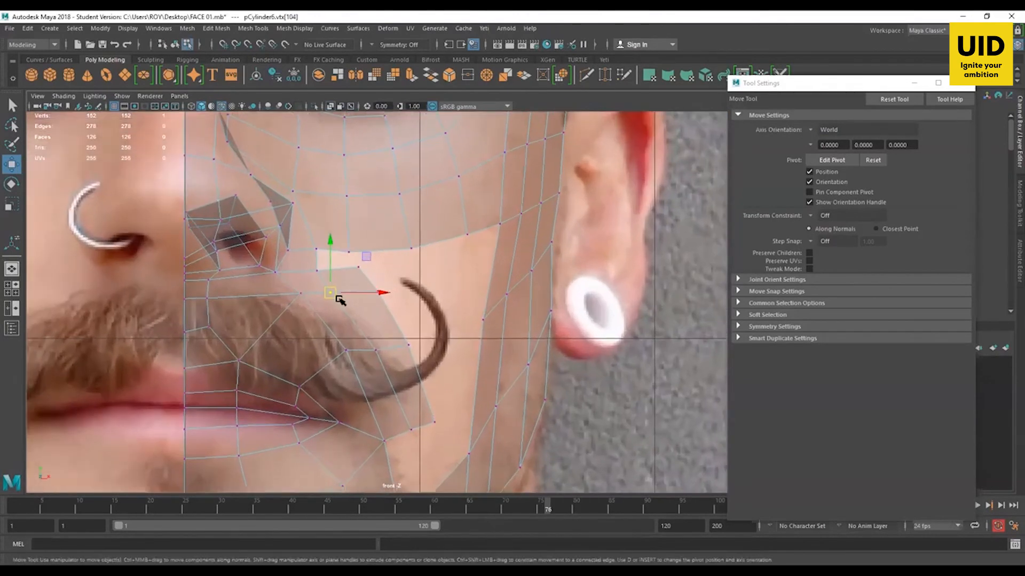
left_click(333, 293)
key("space")
key("space")
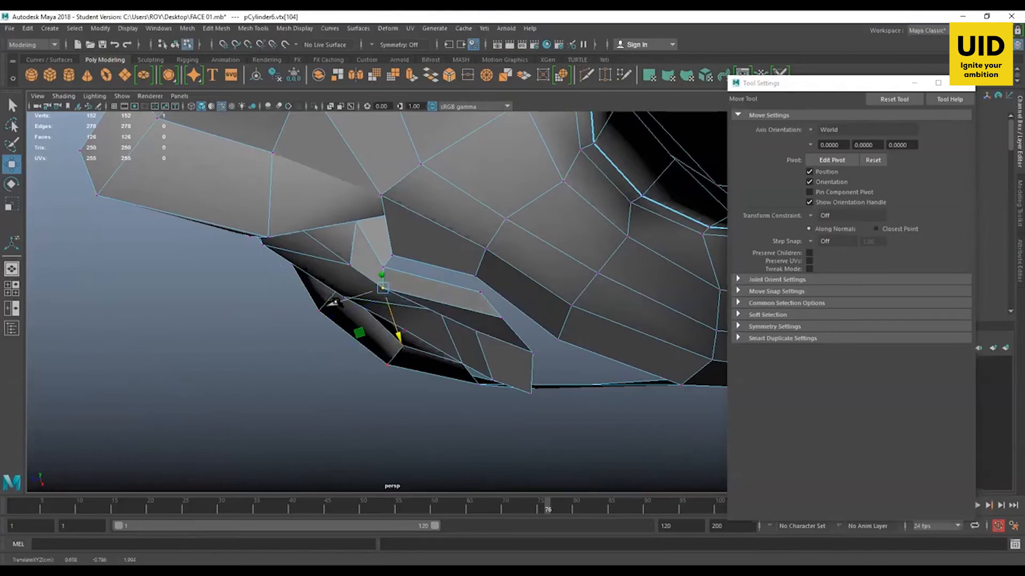
left_click_drag(335, 302, 348, 298)
left_click_drag(419, 302, 347, 224, "alt")
key("ctrl+z")
Step: Preview the mesh smoothed to examine the mouth patch and its gap to the cheek, and return to unsmoothed display
key("t")
key("3")
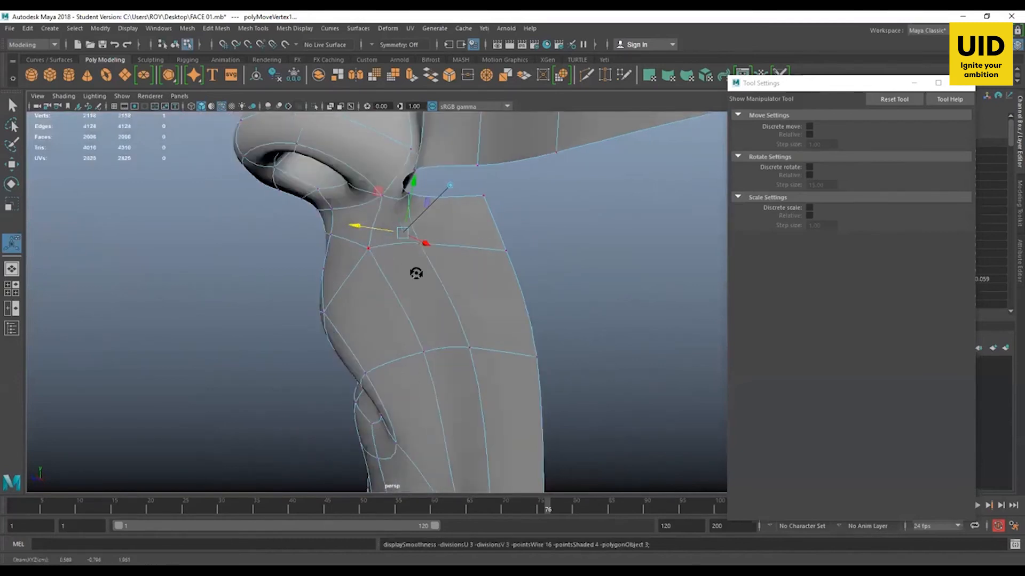
left_click_drag(416, 272, 459, 249, "alt")
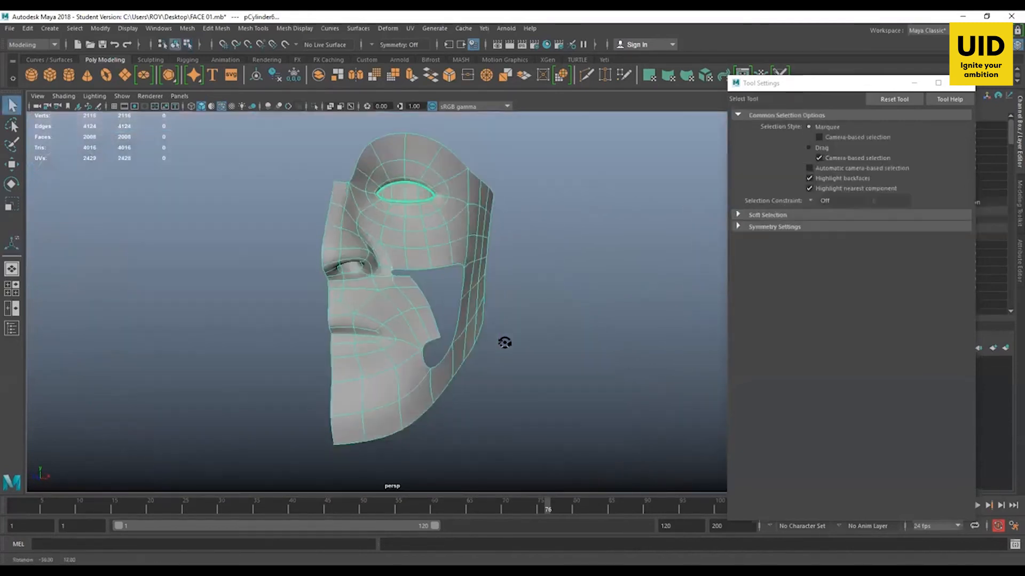
left_click_drag(506, 343, 427, 362, "alt")
right_click_drag(427, 361, 421, 298, "alt")
key("1")
left_click_drag(421, 299, 464, 285, "alt")
right_click_drag(464, 284, 545, 368, "alt")
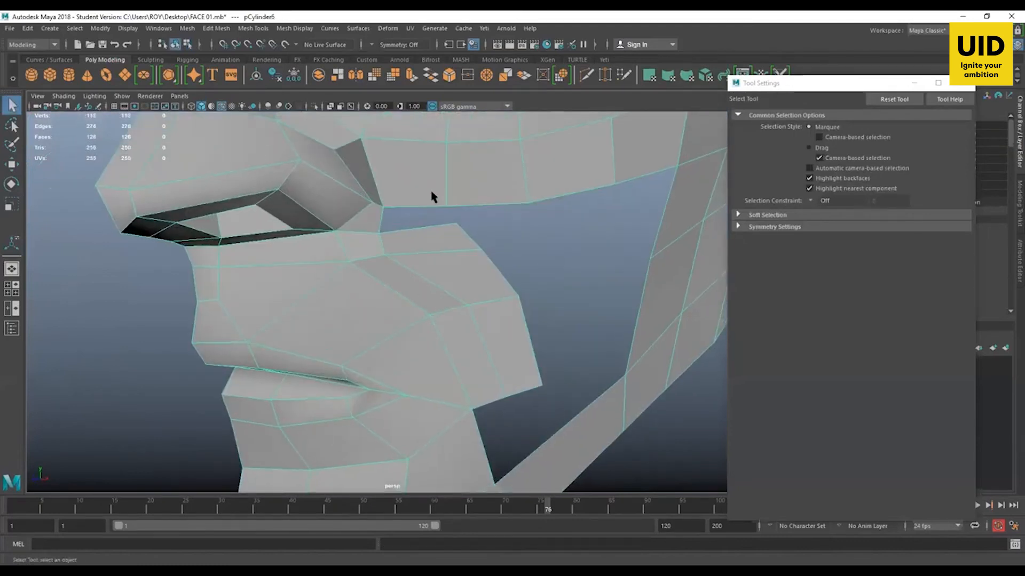
middle_click_drag(432, 197, 443, 270, "alt")
right_click_drag(460, 289, 485, 331, "alt")
mouse_move(485, 331)
left_mouse_down("alt")
mouse_move(459, 332)
mouse_move(499, 334)
left_mouse_up("alt")
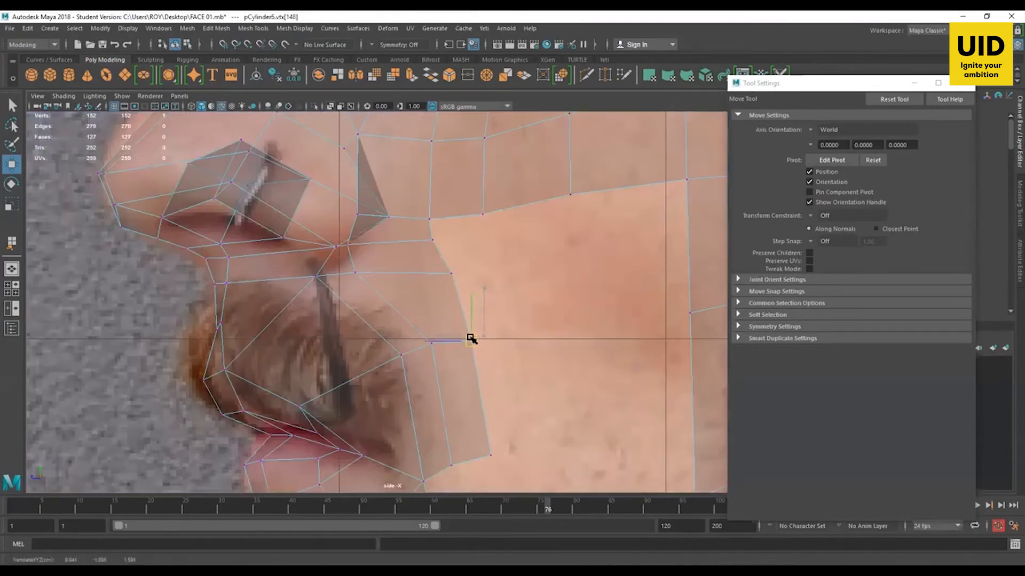
Step: Try to shift the border vertex below the mouth corner in the perspective view
right_click_drag(417, 269, 417, 267, "shift")
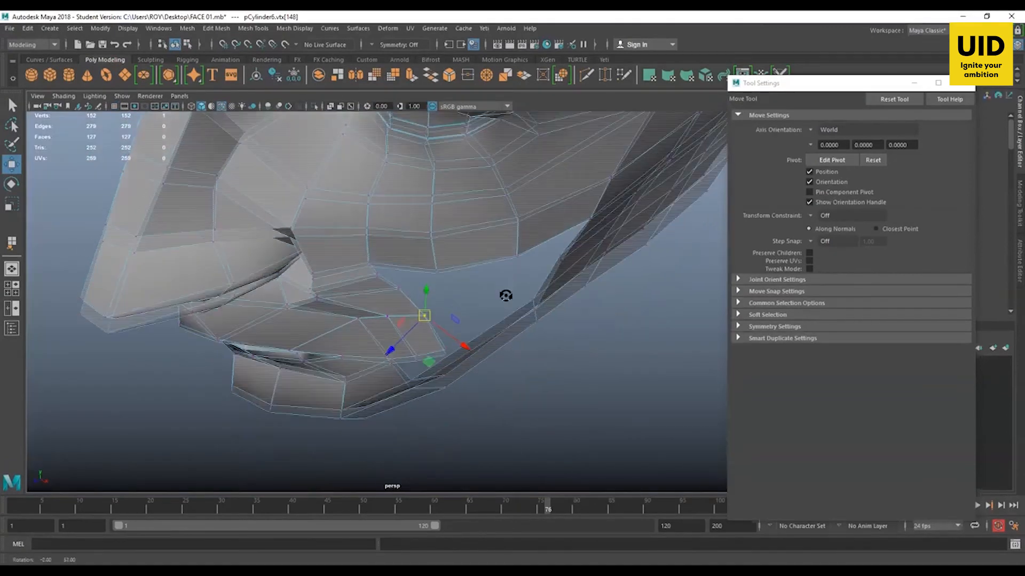
left_click_drag(503, 286, 523, 210, "alt")
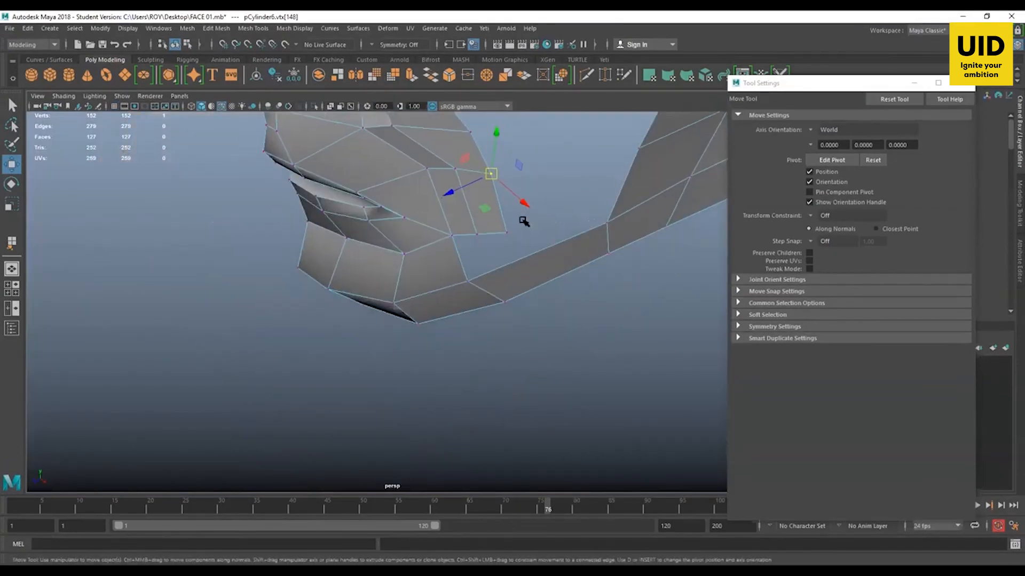
right_click_drag(524, 220, 506, 270, "alt")
left_click_drag(506, 269, 470, 288)
left_click_drag(471, 288, 479, 302, "alt")
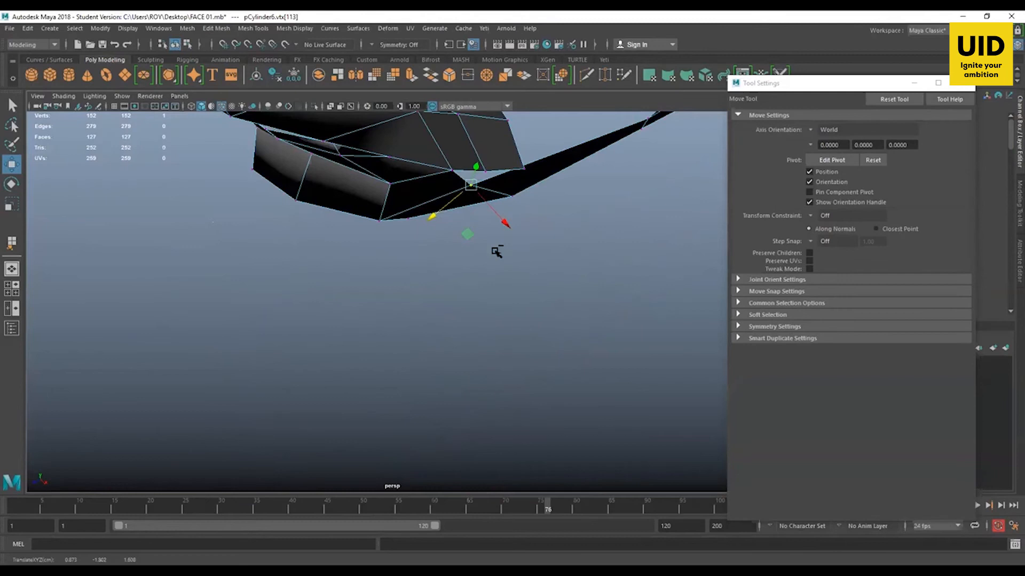
key("ctrl+z")
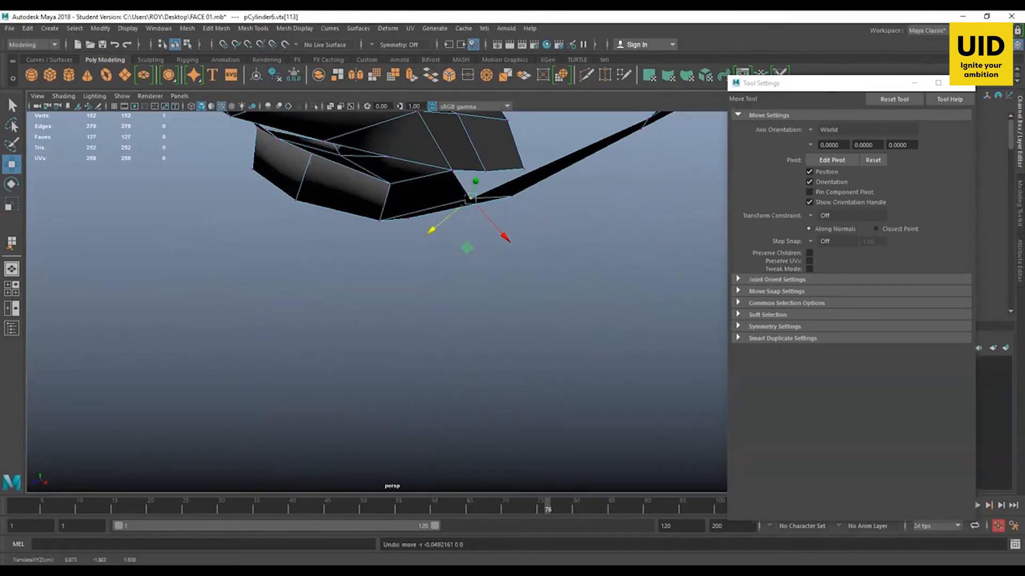
right_click_drag(468, 197, 471, 271, "shift")
key("ctrl+z")
key("ctrl+z")
key("ctrl+z")
left_click_drag(519, 261, 523, 297, "alt")
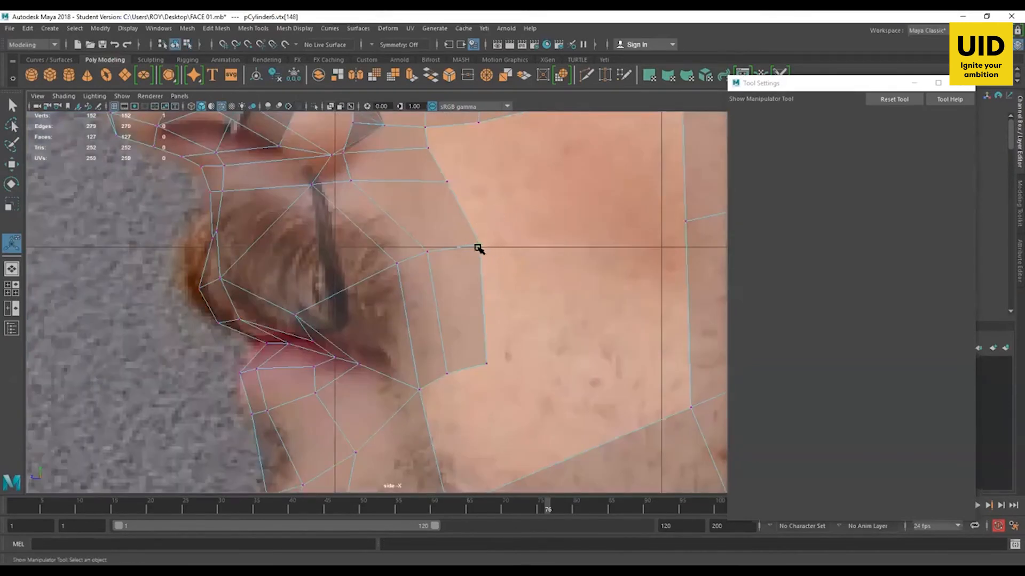
Step: Return to vertex editing and move the two middle outer border vertices of the mouth patch toward the mouth in the side view
left_click(489, 238)
key("w")
left_click(478, 243)
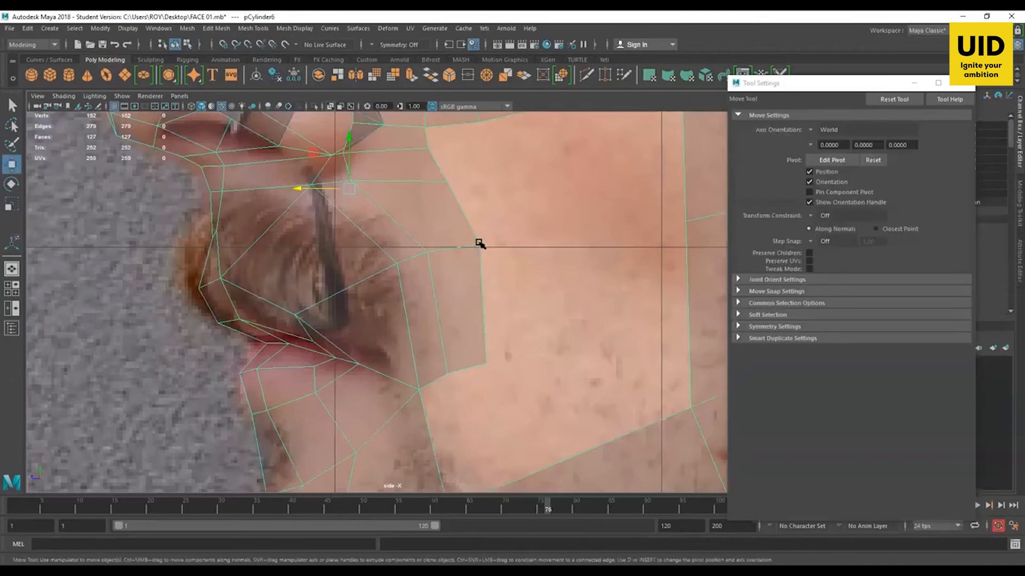
key("F9")
left_click_drag(478, 246, 469, 247)
middle_click_drag(465, 196, 476, 279, "alt")
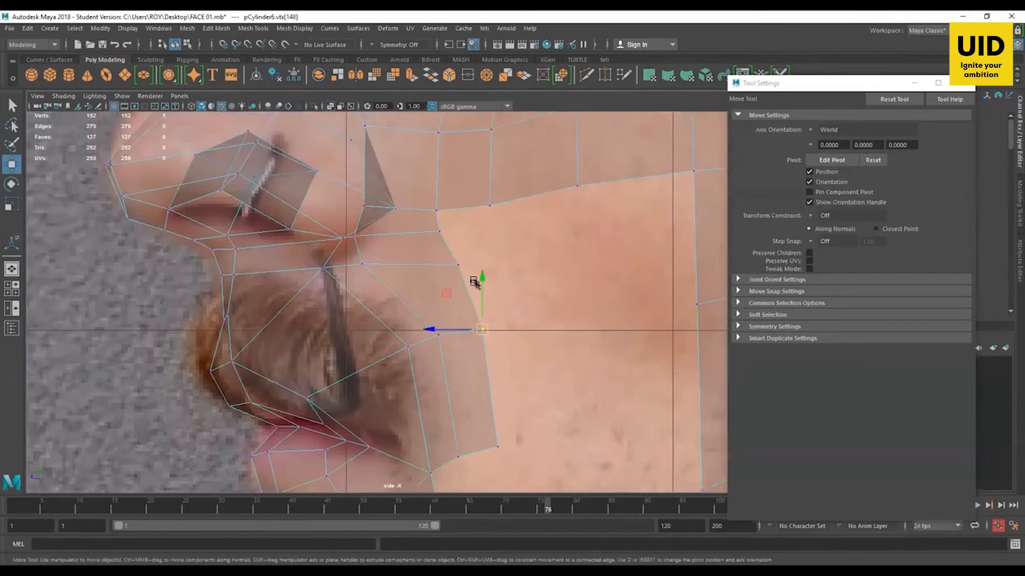
left_click(459, 265)
left_click_drag(469, 267, 455, 289)
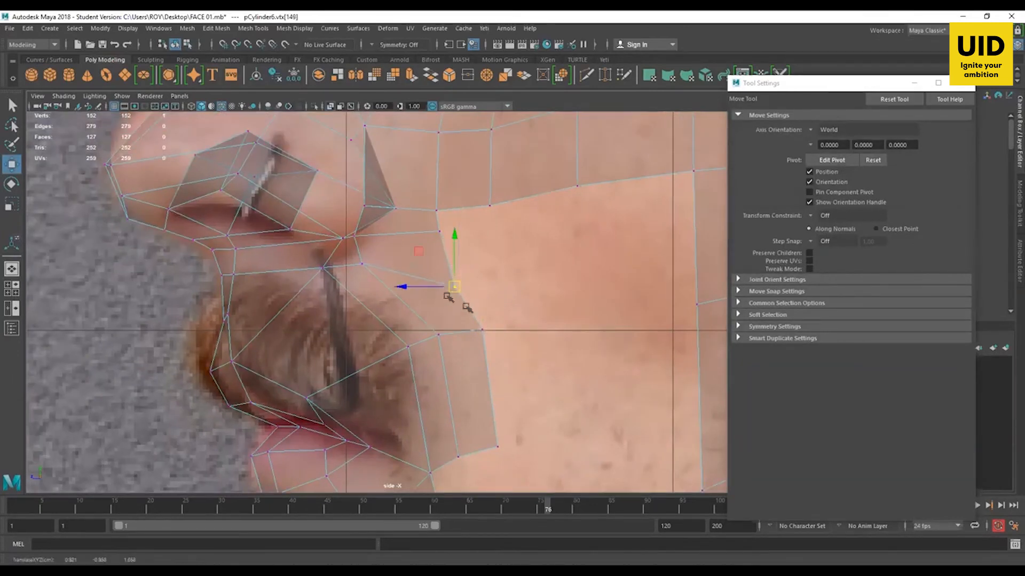
Step: Lower the patch's outer border vertex, its inner neighbour and the vertex just below the cheek to even out the quads in the side view
middle_click_drag(493, 323, 517, 379, "alt")
left_click(506, 386)
left_click_drag(506, 385, 502, 400)
left_click(463, 391)
left_click_drag(463, 391, 462, 396)
left_click(463, 287)
mouse_move(464, 288)
left_mouse_down()
mouse_move(441, 302)
mouse_move(457, 304)
left_mouse_up()
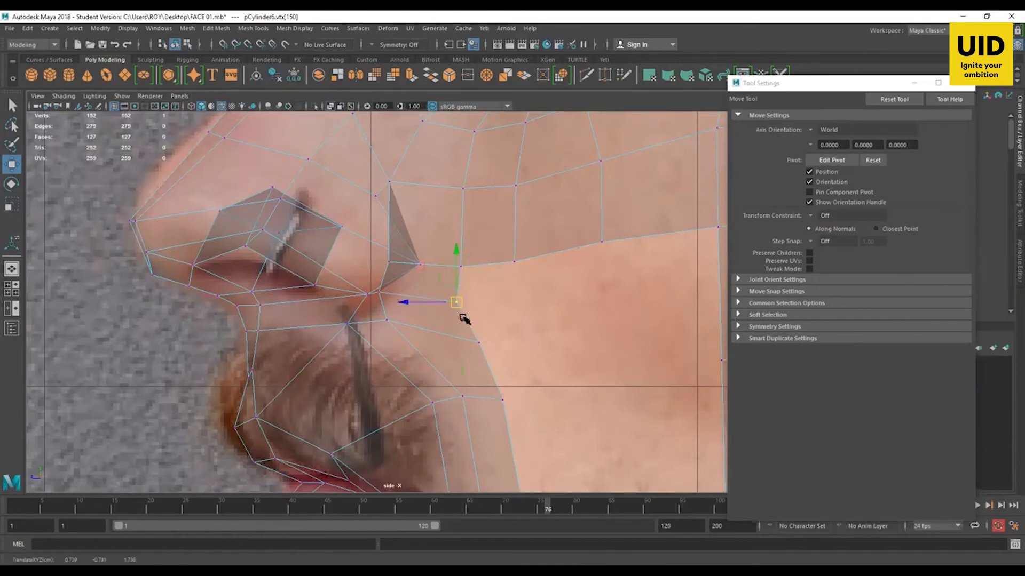
Step: Examine how the mouth patch meets the nose wing and cheek, and the open gap toward the side strip, from several angles
middle_click_drag(469, 317, 464, 304, "alt")
right_click_drag(465, 305, 498, 348, "alt")
middle_click_drag(499, 337, 488, 332, "alt")
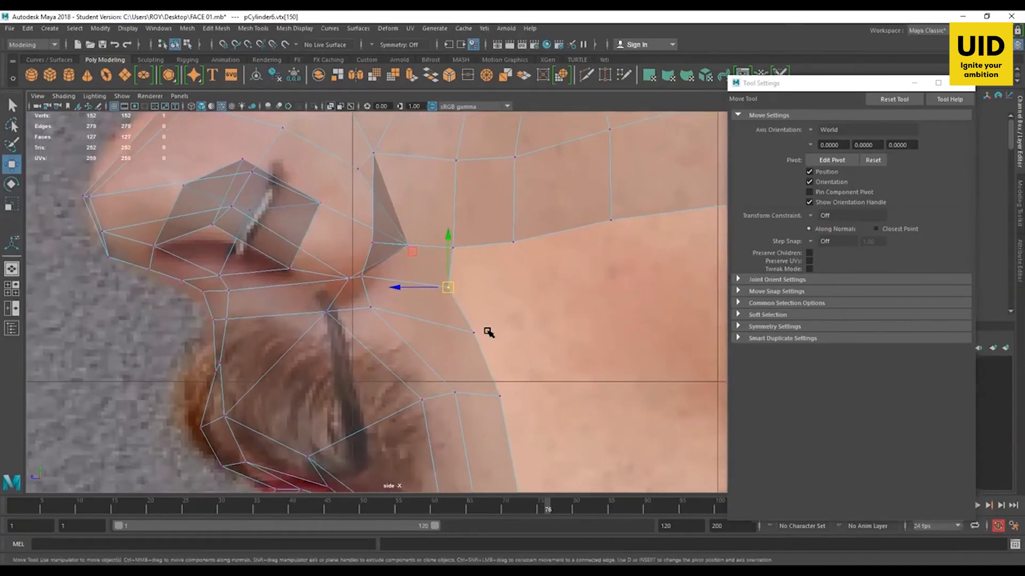
left_click_drag(489, 327, 496, 307, "alt")
key("space")
key("space")
right_click_drag(458, 230, 476, 340, "alt")
middle_click_drag(475, 340, 479, 416, "alt")
left_click_drag(377, 308, 348, 309, "alt")
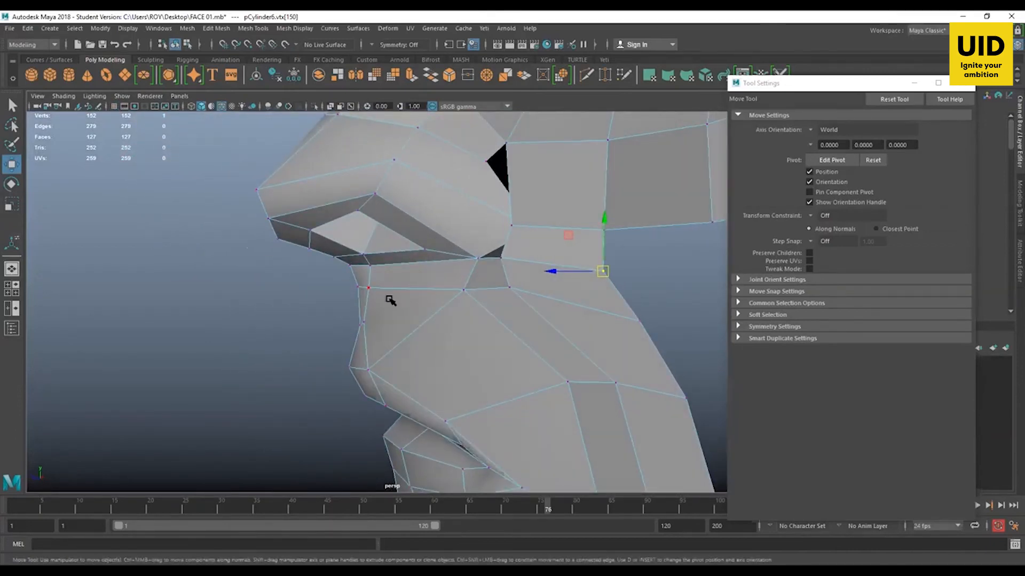
left_click_drag(391, 300, 485, 281, "alt")
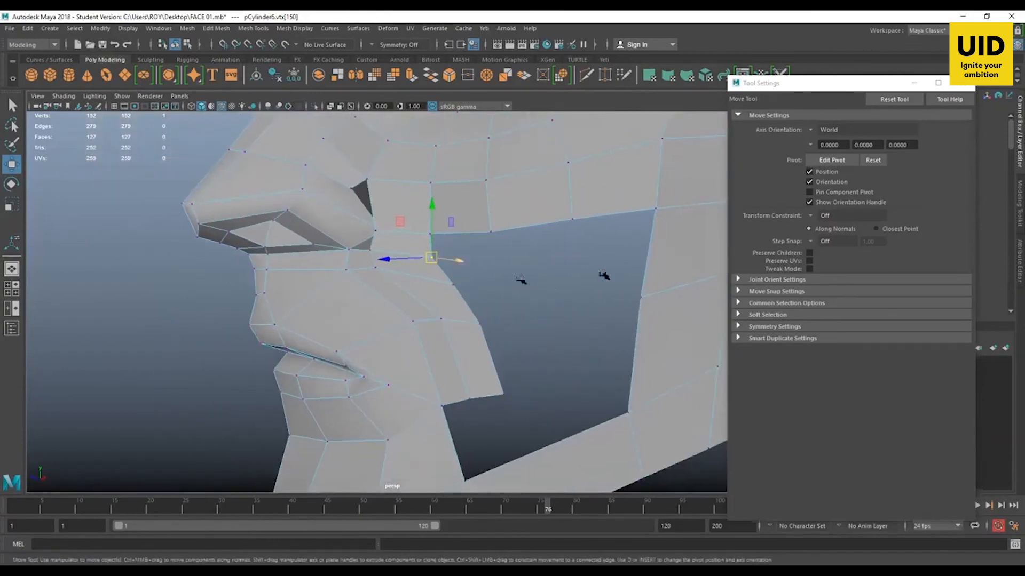
left_click_drag(590, 321, 549, 302, "alt")
left_click_drag(500, 274, 468, 252, "alt")
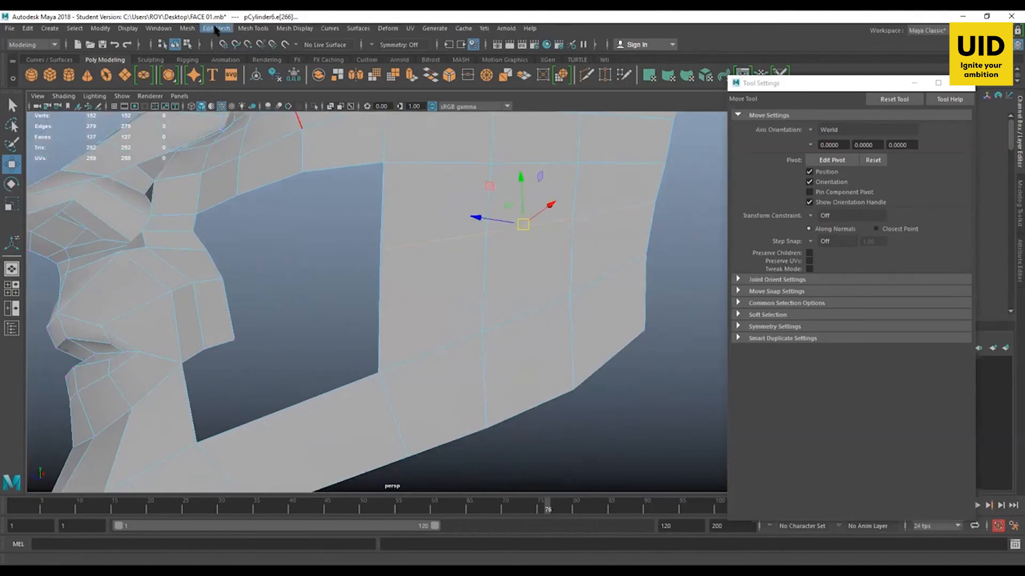
Step: Try to bevel the edge loop running across the side strip
left_click(217, 28)
left_click(224, 68)
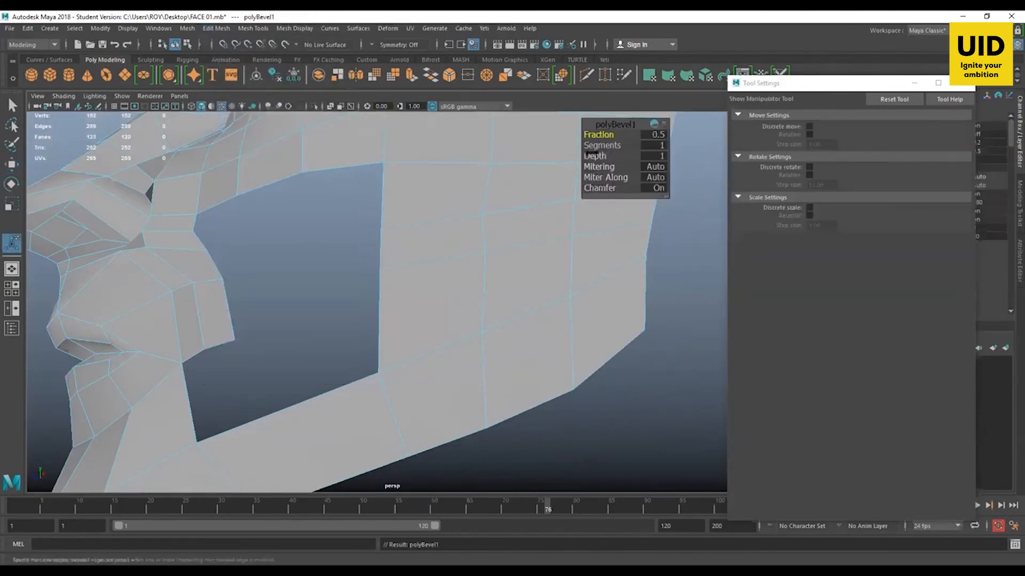
left_click(481, 276)
key("ctrl+z")
Step: Insert two edge loops across the side strip with Insert Edge Loop and delete the original loop they replace
left_click(253, 29)
left_click(278, 109)
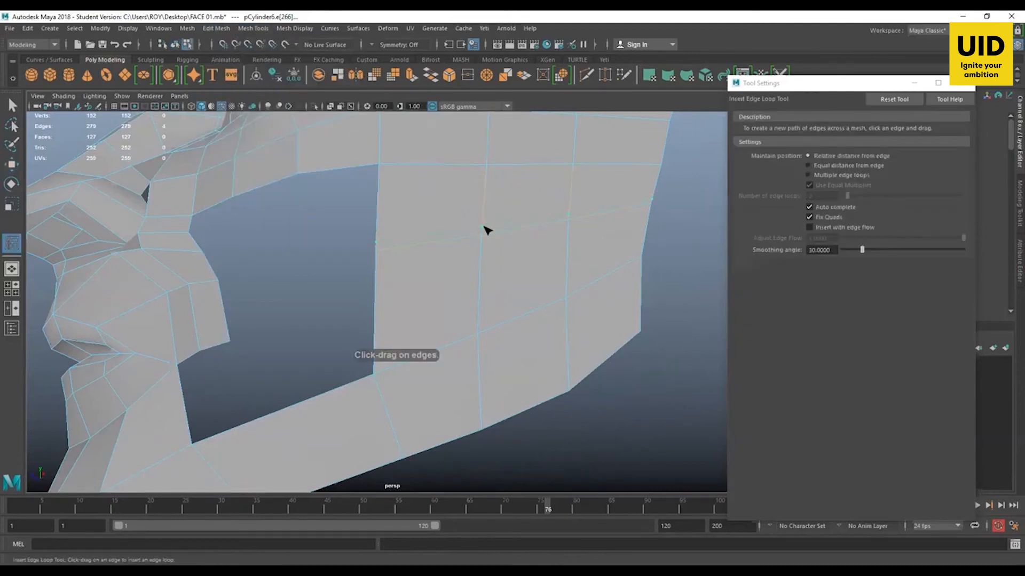
left_click(486, 230)
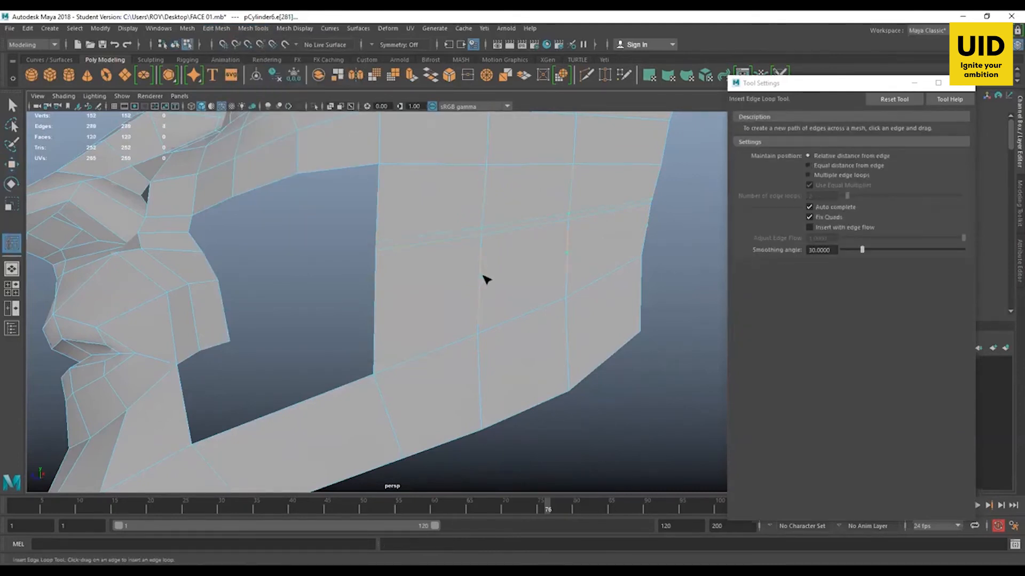
key("w")
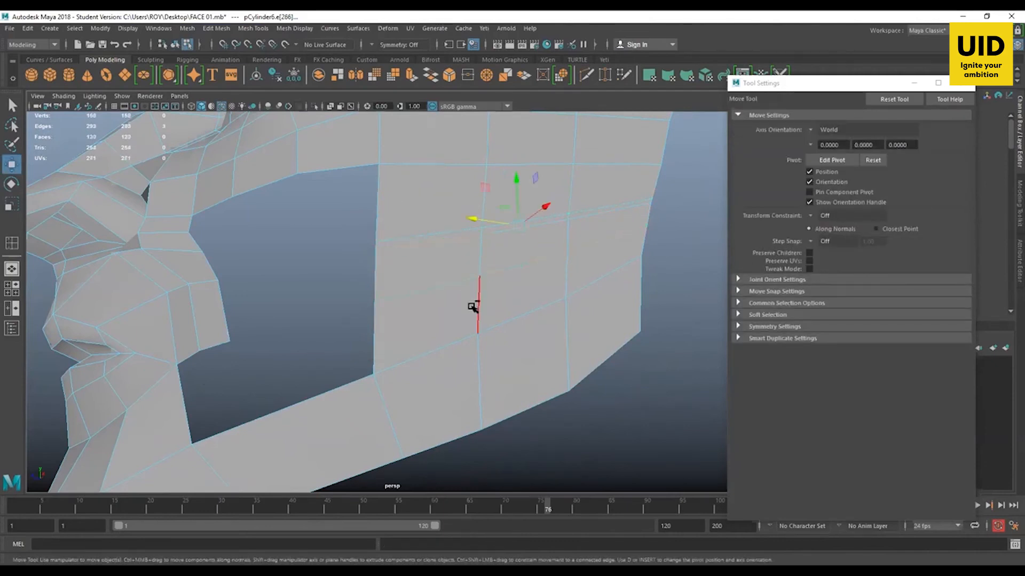
key("Delete")
left_click_drag(377, 252, 364, 281, "alt")
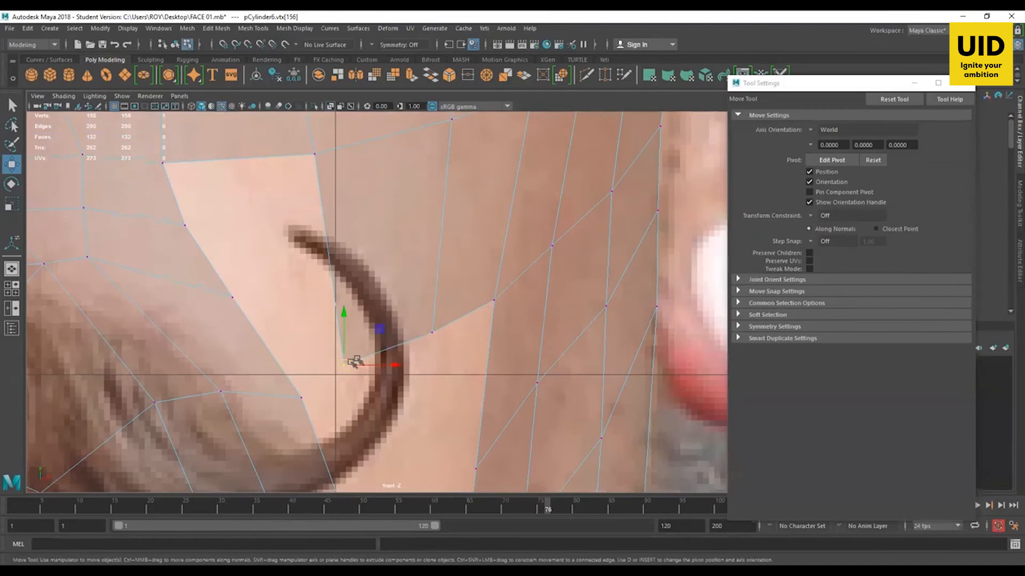
Step: Reposition the three vertices along the cheek patch's lower border in the front view to even out their spacing
left_click_drag(353, 362, 367, 356)
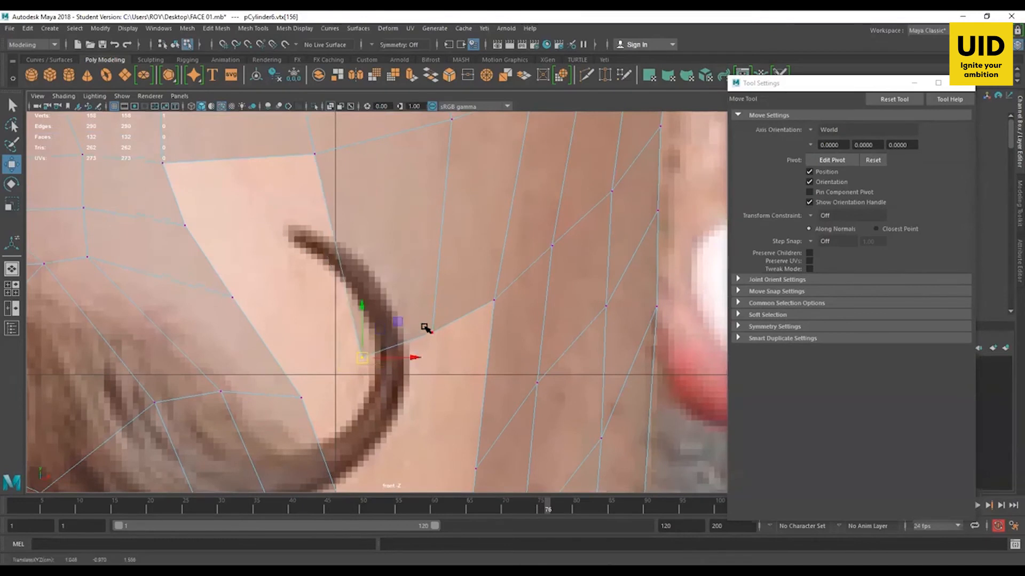
left_click(429, 334)
left_click_drag(428, 334, 431, 332)
left_click(493, 300)
mouse_move(492, 295)
left_mouse_down()
mouse_move(488, 311)
mouse_move(490, 294)
left_mouse_up()
Step: Extrude the cheek patch's two lower border edges downward and line the new vertices up with the mouth patch in the side view
middle_click_drag(485, 325, 499, 287, "alt")
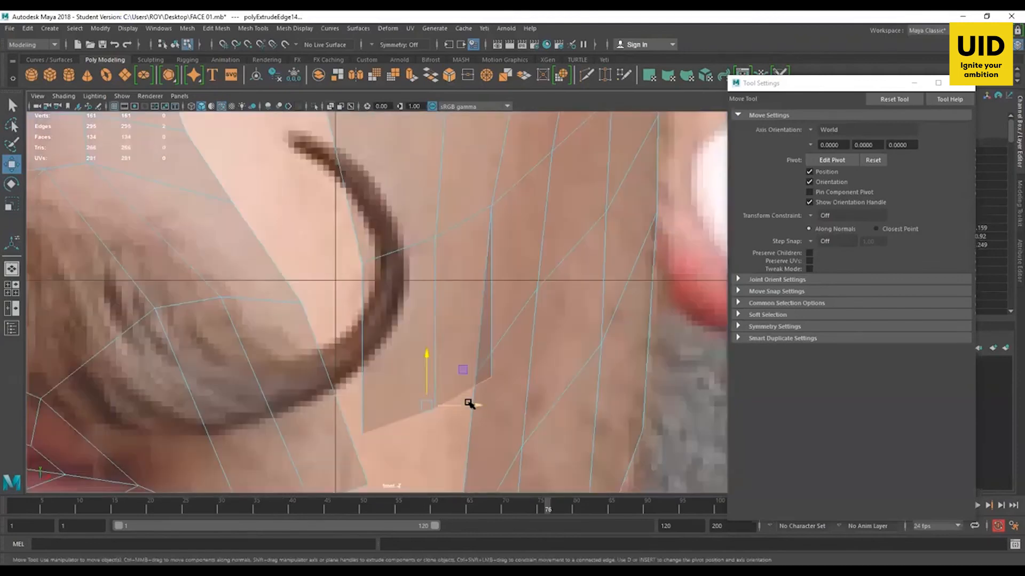
left_click_drag(469, 400, 456, 404)
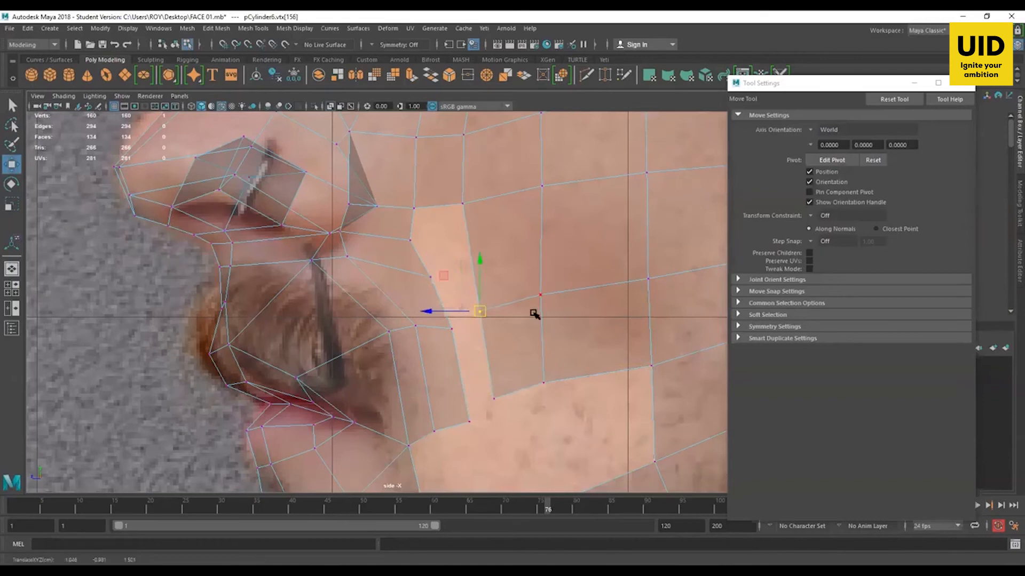
left_click(545, 295)
left_click(542, 383)
left_click_drag(542, 383, 498, 414)
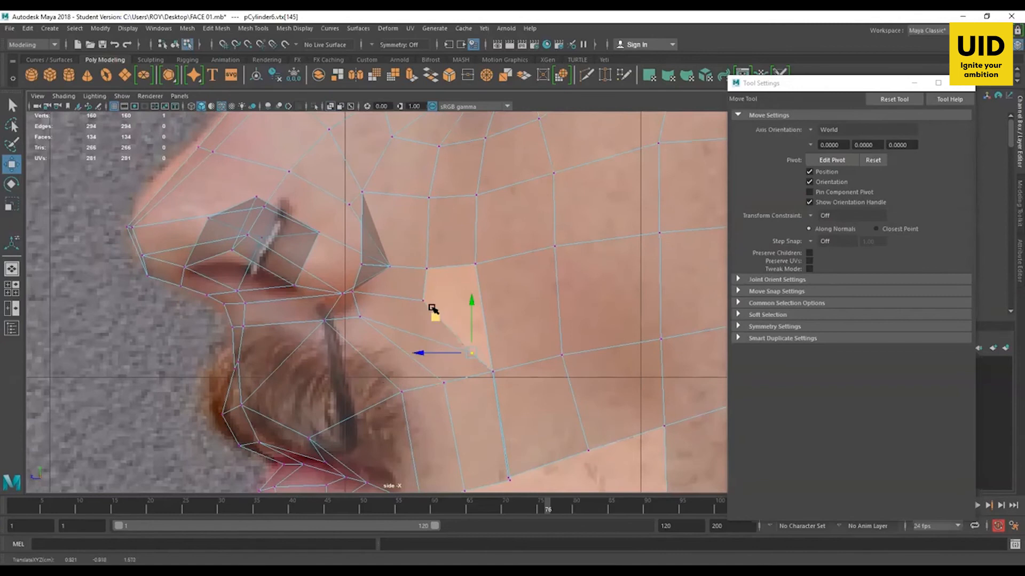
Step: Undo the last vertex move and raise the mouth patch's border vertex just below the nose wing
key("ctrl+z")
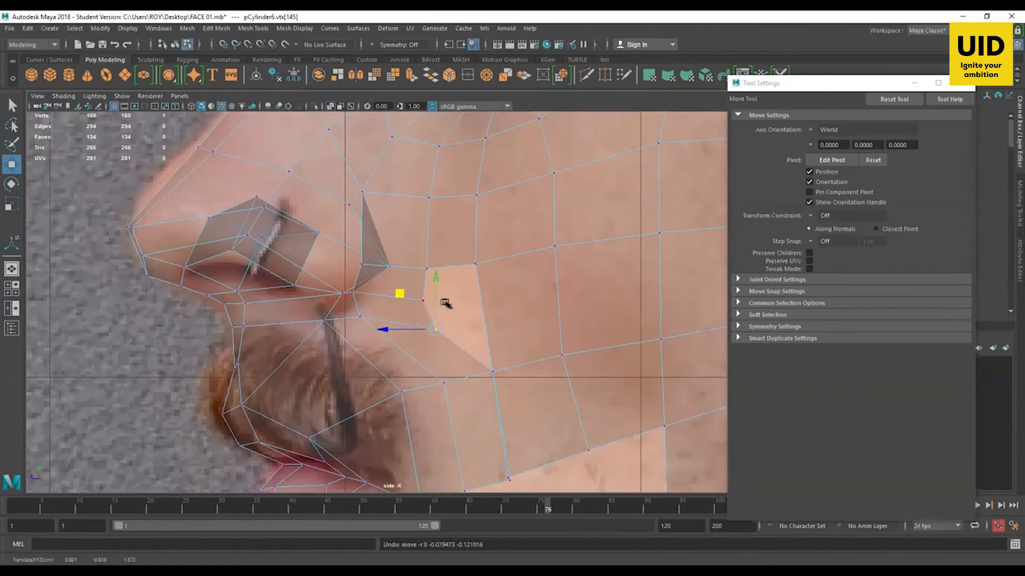
left_click(423, 300)
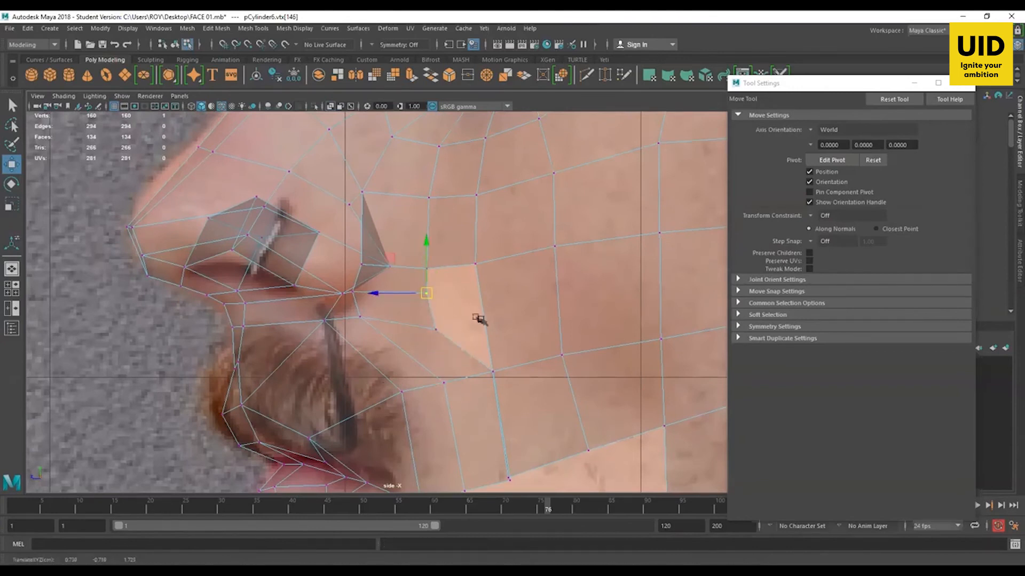
middle_click_drag(515, 308, 464, 254, "alt")
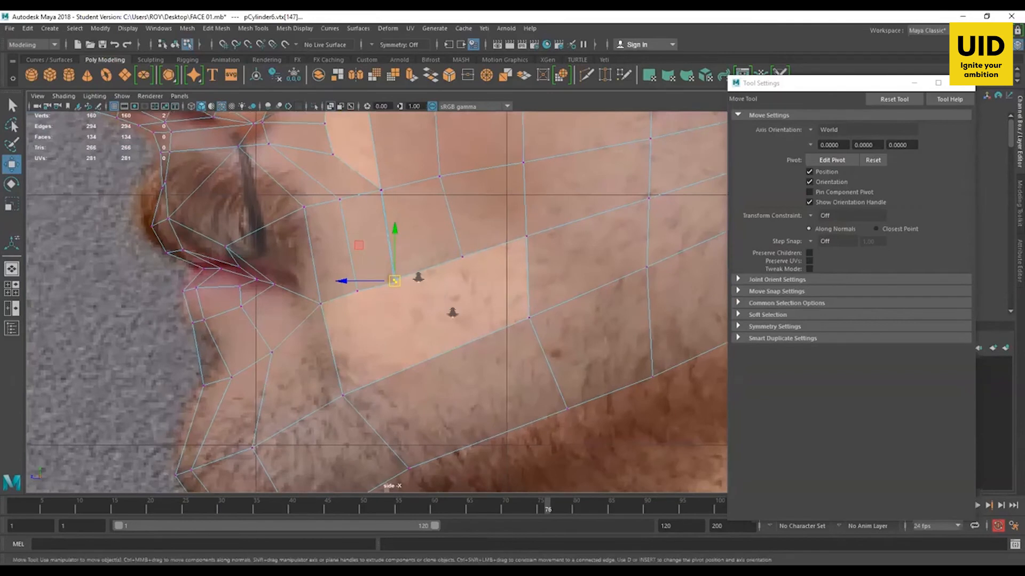
Step: Merge the two vertex pairs where the mouth patch's outer edge meets the cheek patch
scroll(445, 302, "up", 3)
right_click_drag(388, 280, 464, 219, "shift")
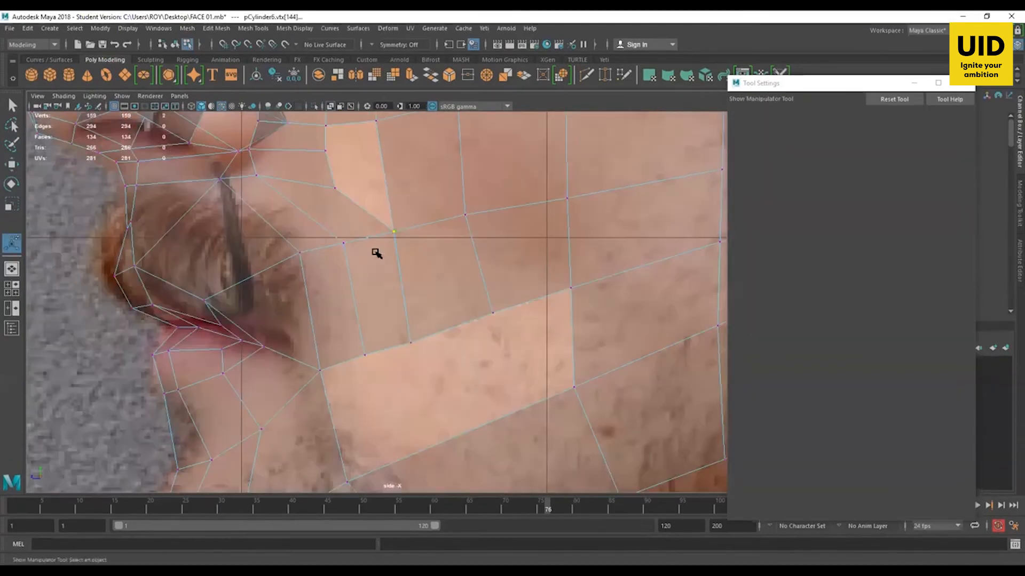
right_click_drag(376, 253, 452, 192, "shift")
Step: Reposition the cheek vertex behind the merged seam and two vertices on the lower gap's upper border in the side view
key("w")
middle_click_drag(376, 254, 378, 221, "alt")
left_click(466, 182)
left_click_drag(466, 182, 481, 180)
left_click_drag(412, 310, 416, 300)
left_click(367, 326)
left_click_drag(366, 330, 361, 323)
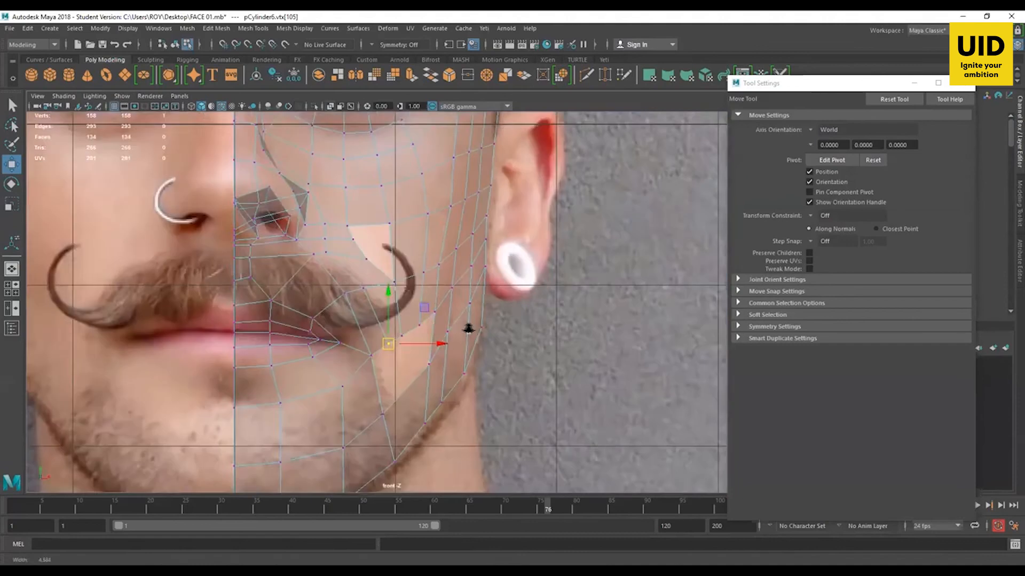
Step: Shift the vertex pairs of the side strip's columns sideways in the front view to space the columns evenly
scroll(494, 378, "up", 2)
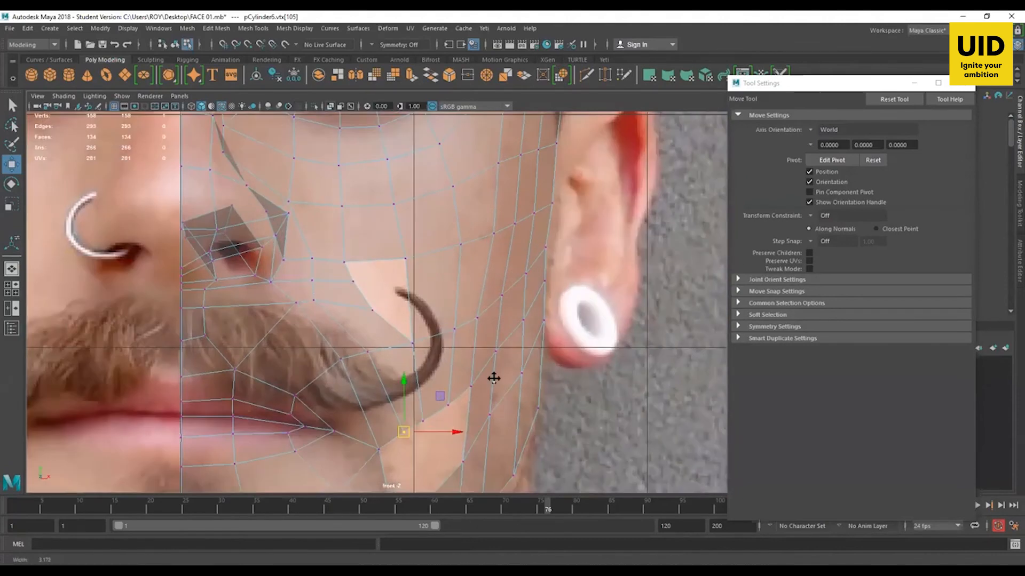
middle_click_drag(471, 329, 470, 256, "alt")
left_click_drag(469, 256, 436, 342)
left_click_drag(482, 296, 478, 293)
left_click_drag(486, 237, 452, 335)
left_click_drag(498, 284, 497, 284)
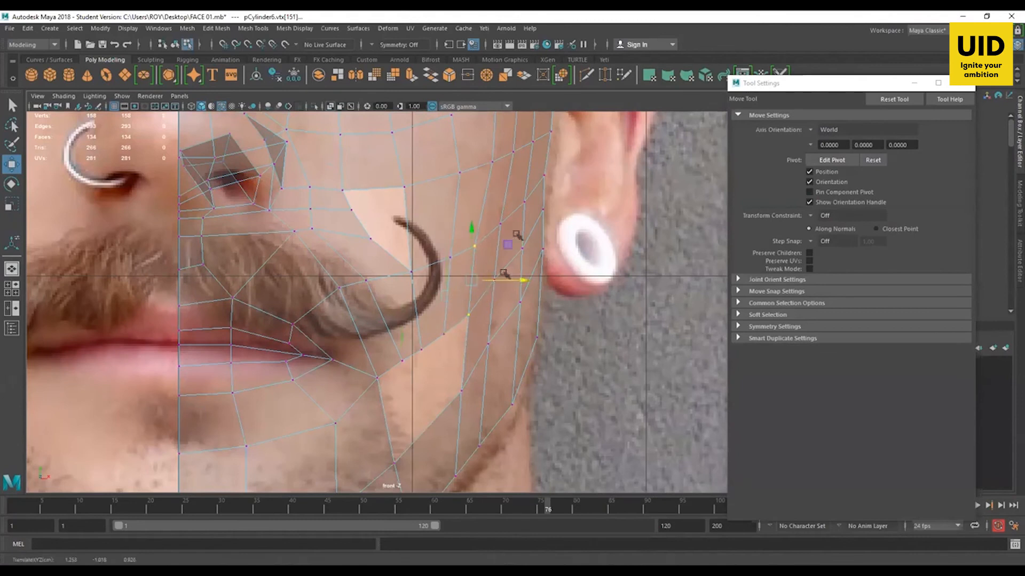
left_click_drag(513, 221, 483, 306)
left_click_drag(527, 254, 531, 254)
middle_click_drag(420, 348, 439, 292, "alt")
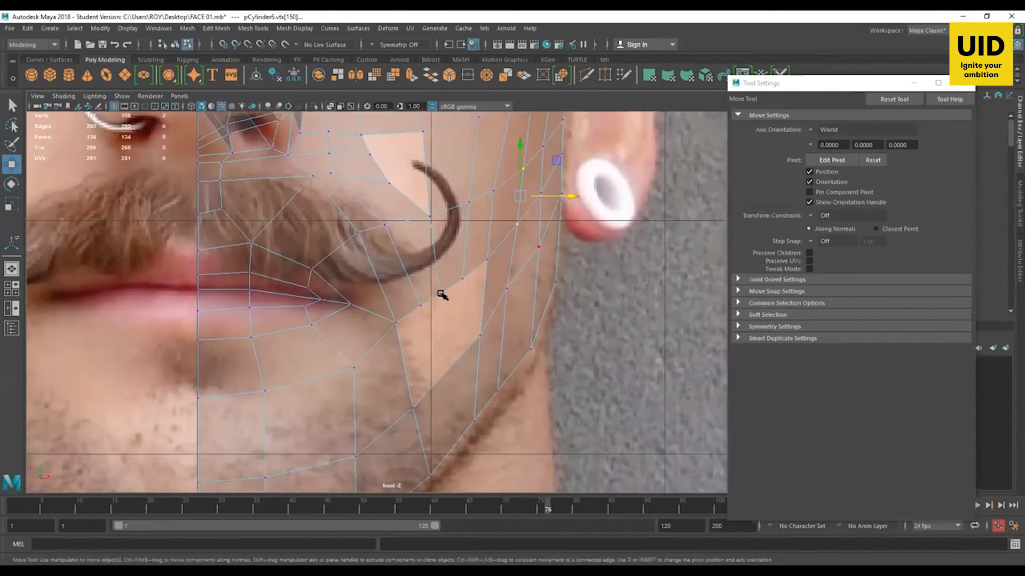
Step: Adjust the vertices behind the lower gap and on the jaw strip in the side view to even out the quads
left_click(421, 308)
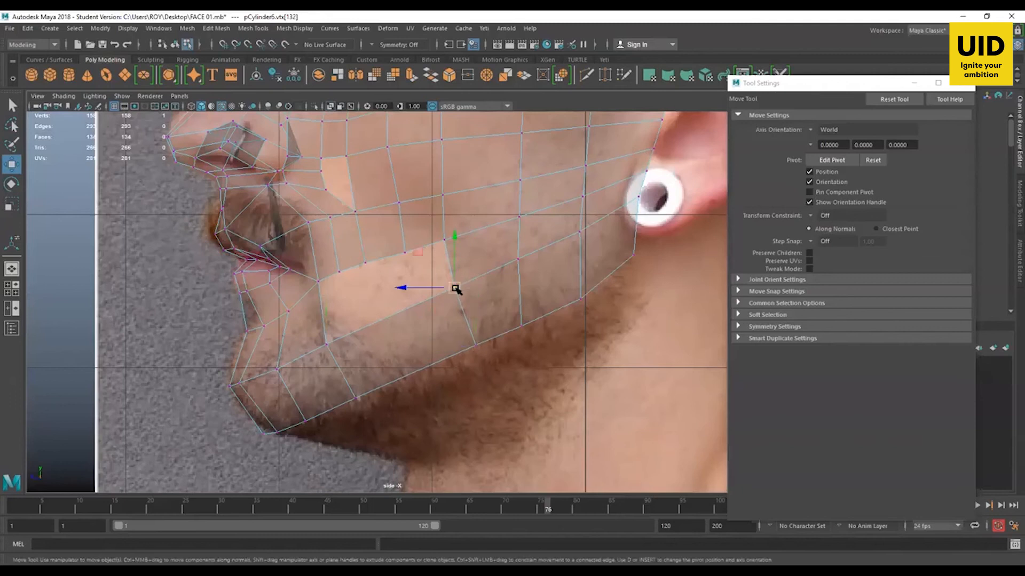
left_click_drag(457, 290, 397, 252)
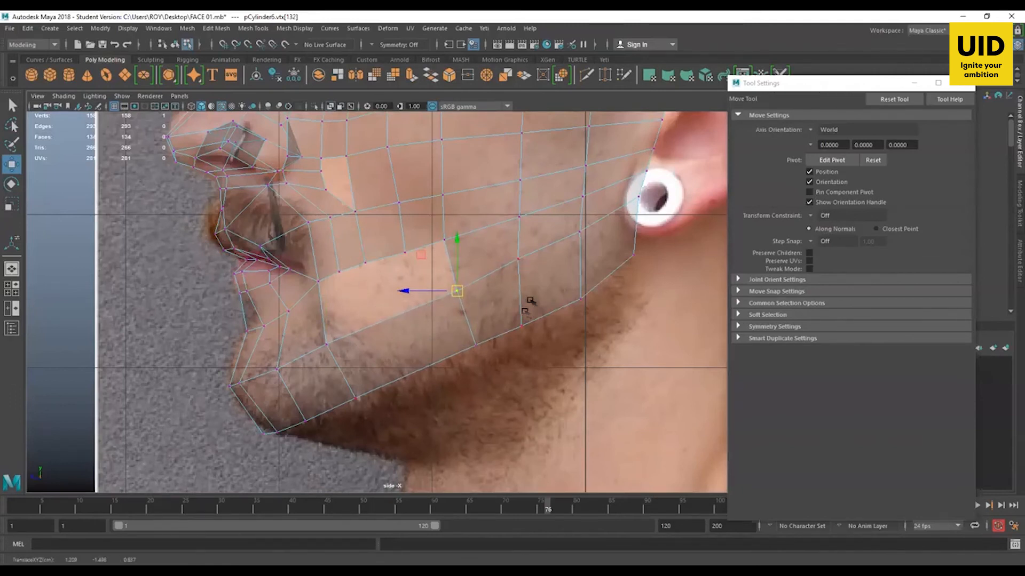
mouse_move(528, 310)
left_mouse_down()
mouse_move(501, 345)
mouse_move(536, 321)
left_mouse_up()
left_click_drag(506, 244, 524, 258)
Step: Insert an edge loop across the jaw strip below the gap with Insert Edge Loop
key("g")
left_click(392, 319)
key("w")
scroll(470, 389, "up", 3)
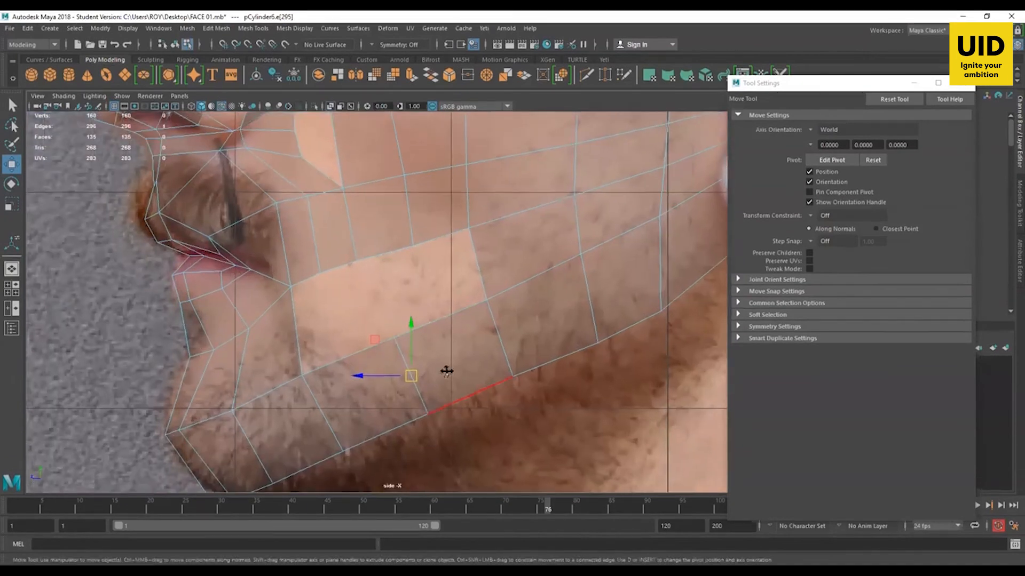
middle_click_drag(446, 371, 457, 363, "alt")
middle_click_drag(380, 326, 485, 343, "alt")
Step: Move the vertex below the lip and the gap's upper front corner vertex to smooth the flow around the mouth corner
key("F9")
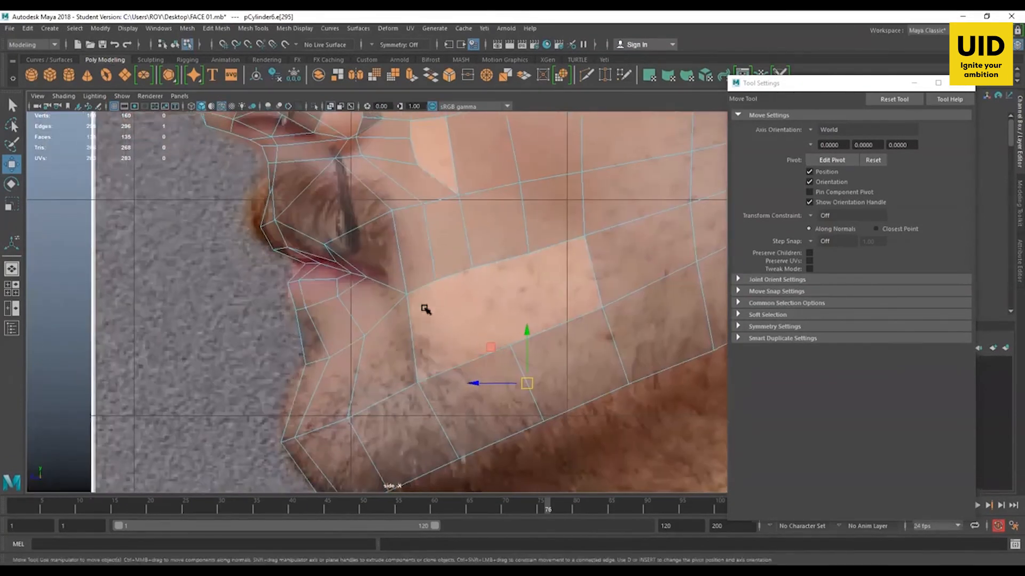
left_click(317, 338)
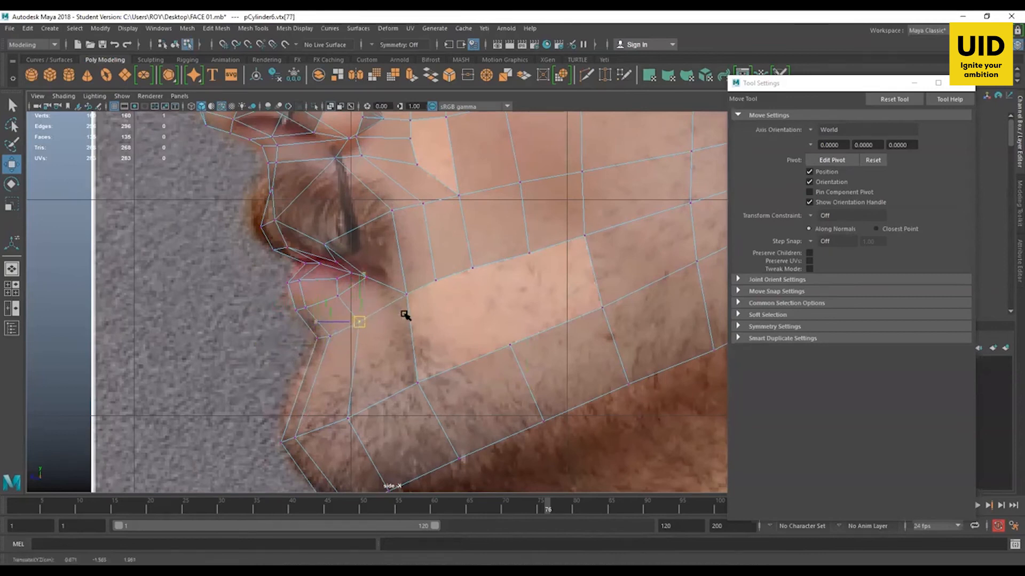
left_click(407, 293)
left_click_drag(406, 293, 396, 299)
Step: Insert an edge loop across the chin from the gap's front edge and fill the gap's corner by the mouth with a polygon
scroll(495, 362, "up", 4)
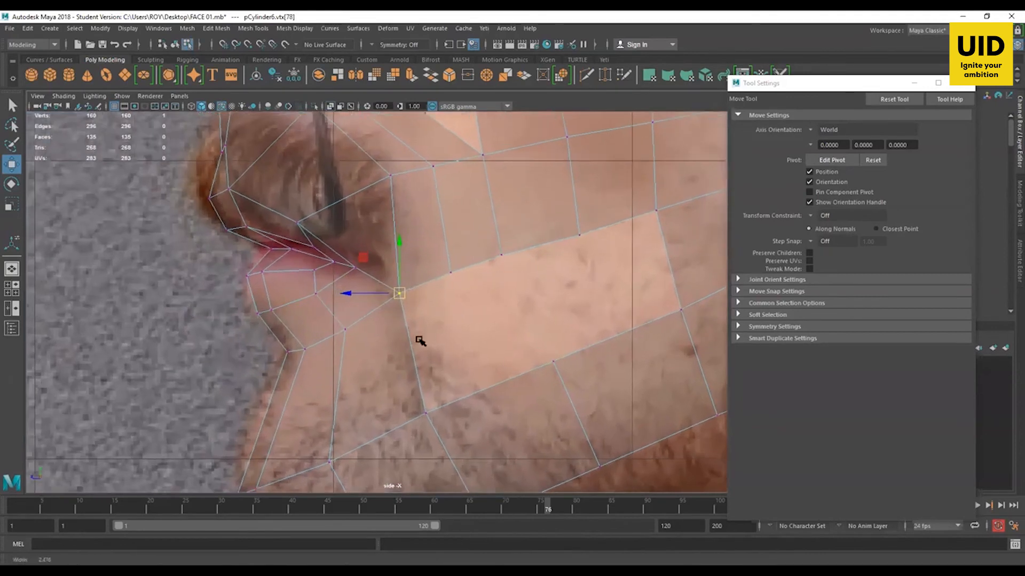
right_click(381, 328, "shift")
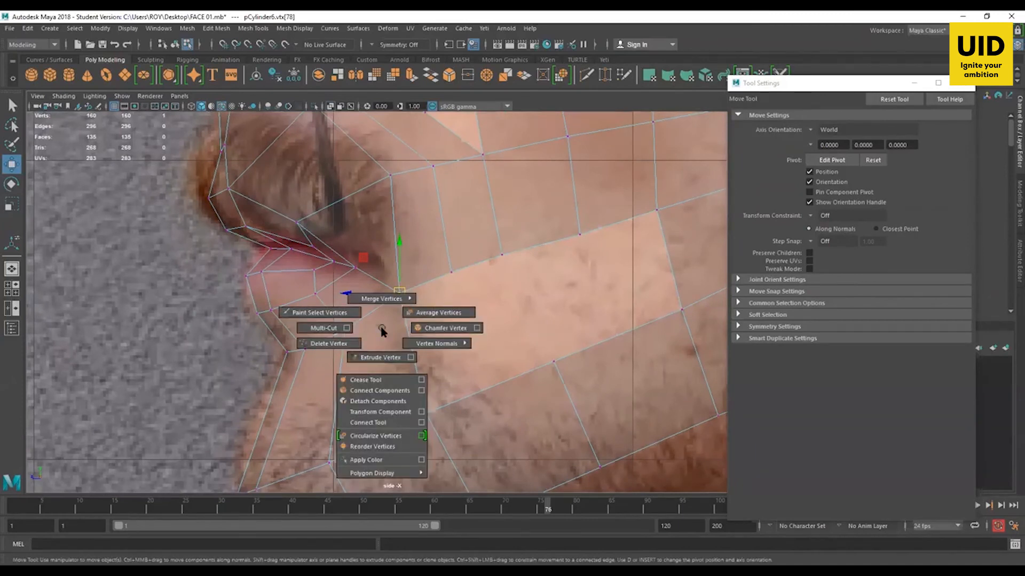
left_click(253, 30)
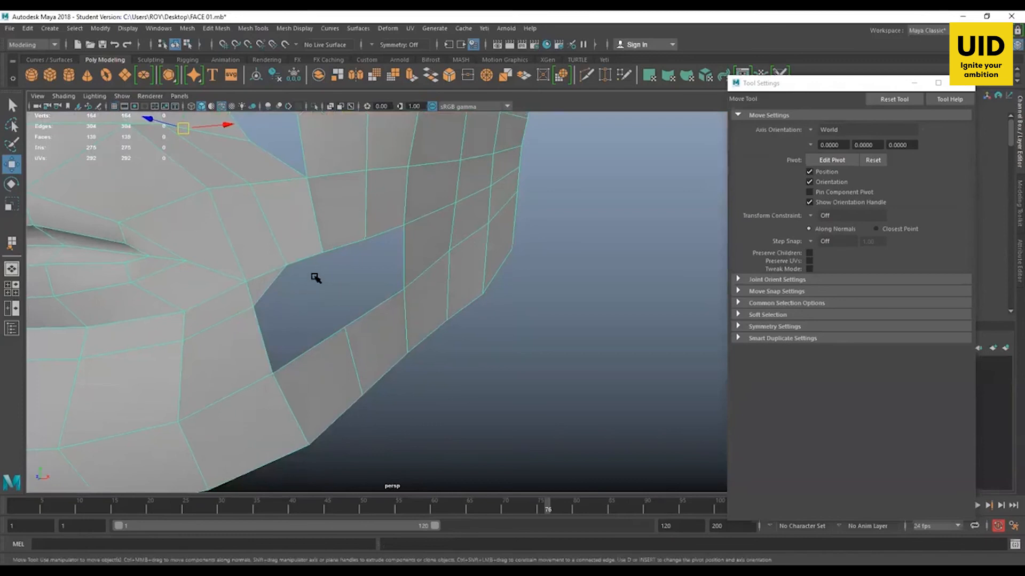
Step: Fill the front part of the remaining gap between mouth and jaw strip using the Append to Polygon tool
right_click_drag(369, 305, 240, 217, "alt")
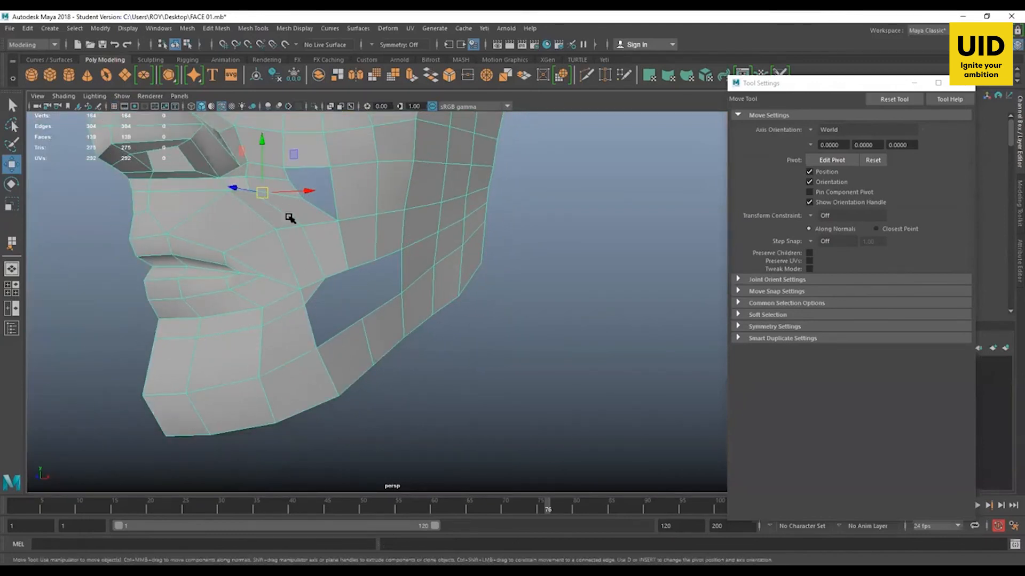
left_click_drag(389, 332, 425, 359, "alt")
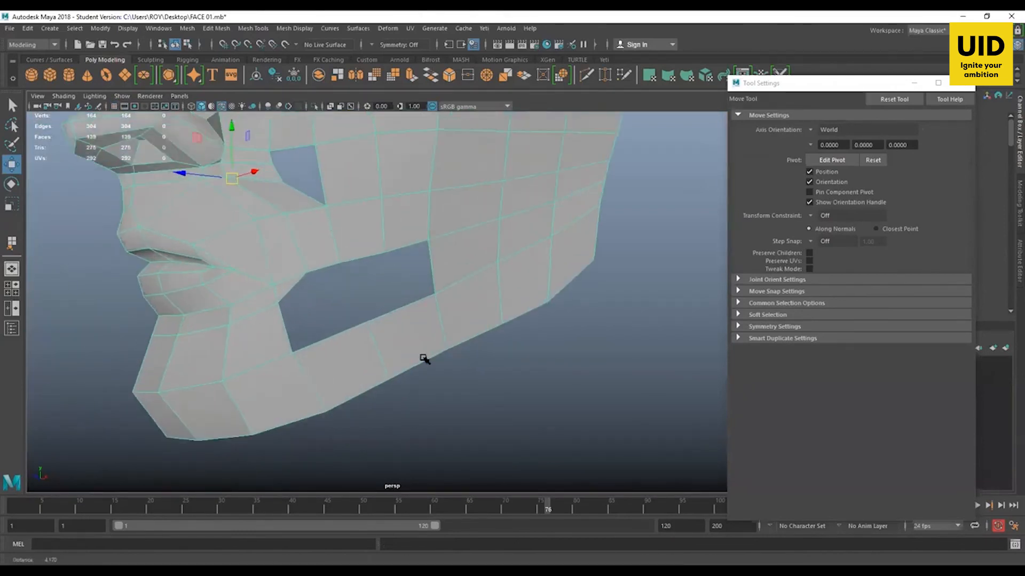
right_click_drag(379, 313, 427, 308, "alt")
middle_click_drag(380, 313, 417, 306, "alt")
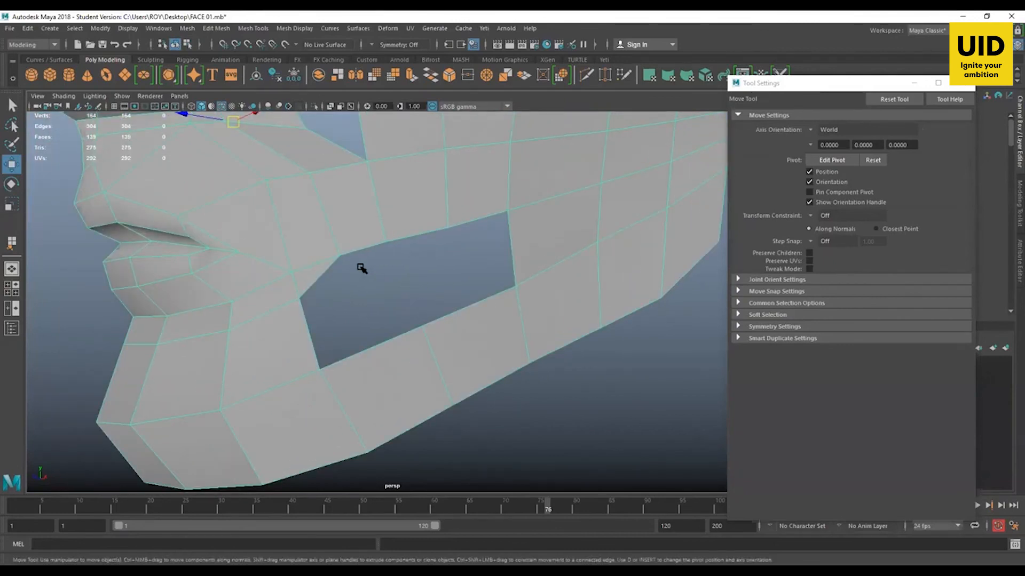
key("g")
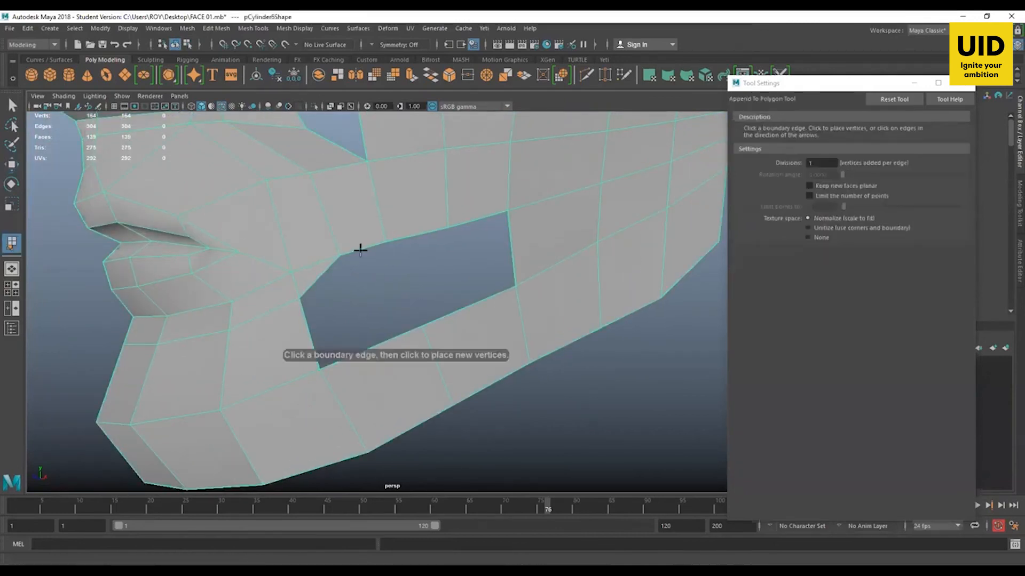
left_click(360, 248)
left_click(309, 338)
key("Return")
key("w")
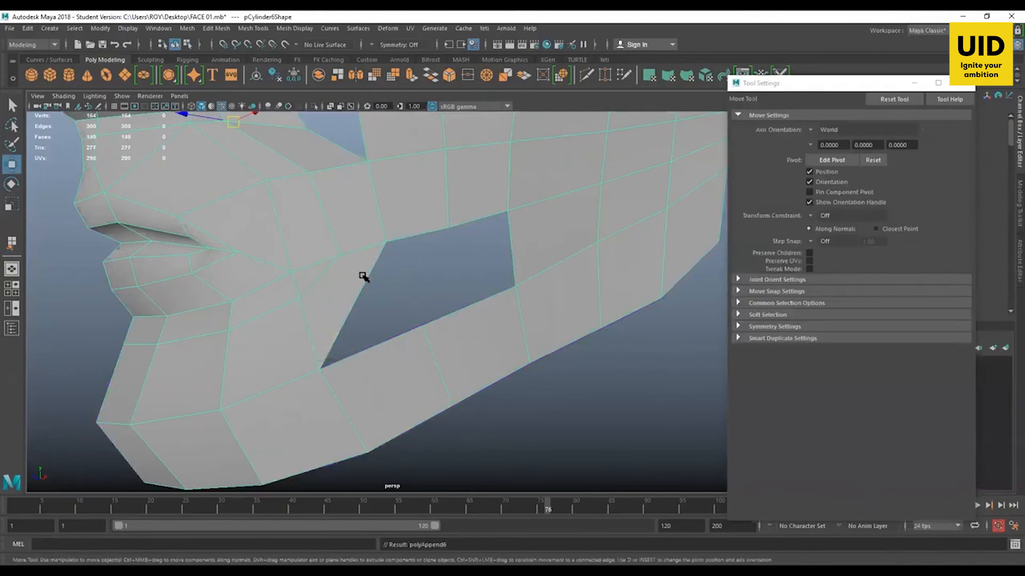
Step: Close the rest of the gap between cheek and jaw strip with two more appended polygons
left_click_drag(393, 278, 393, 315, "alt")
key("g")
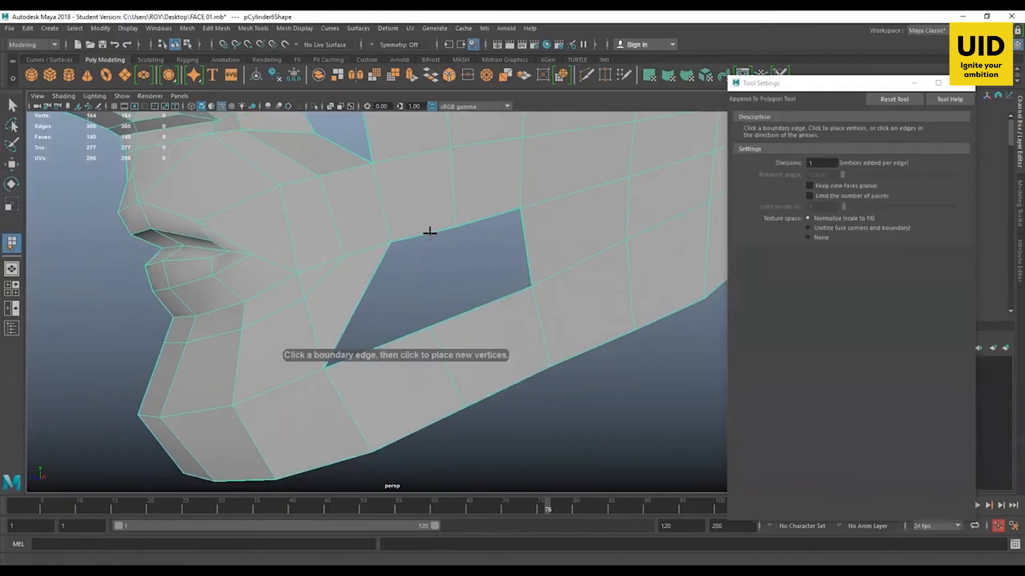
left_click(360, 303)
left_click(388, 342)
key("Return")
key("w")
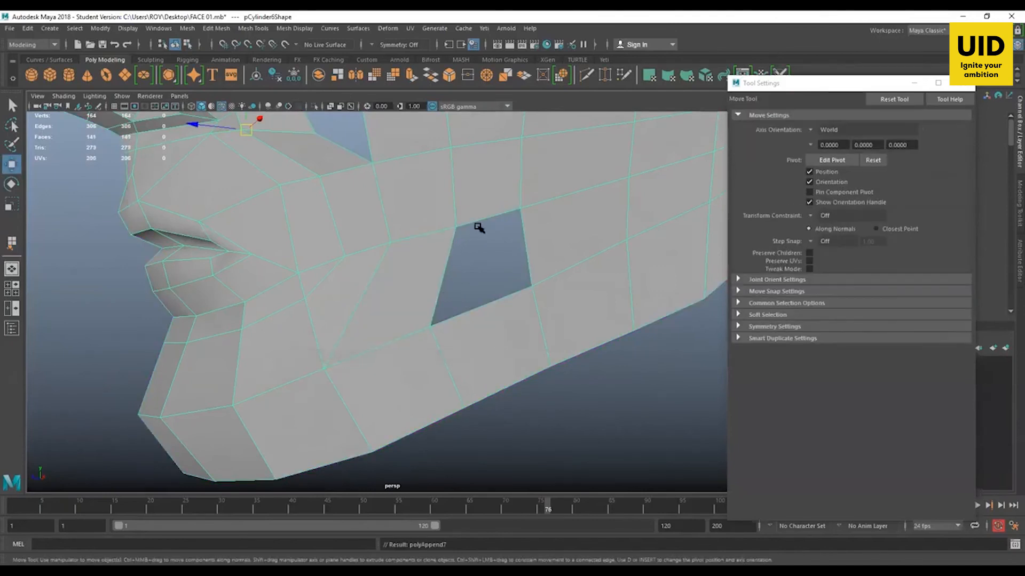
key("g")
left_click(489, 301)
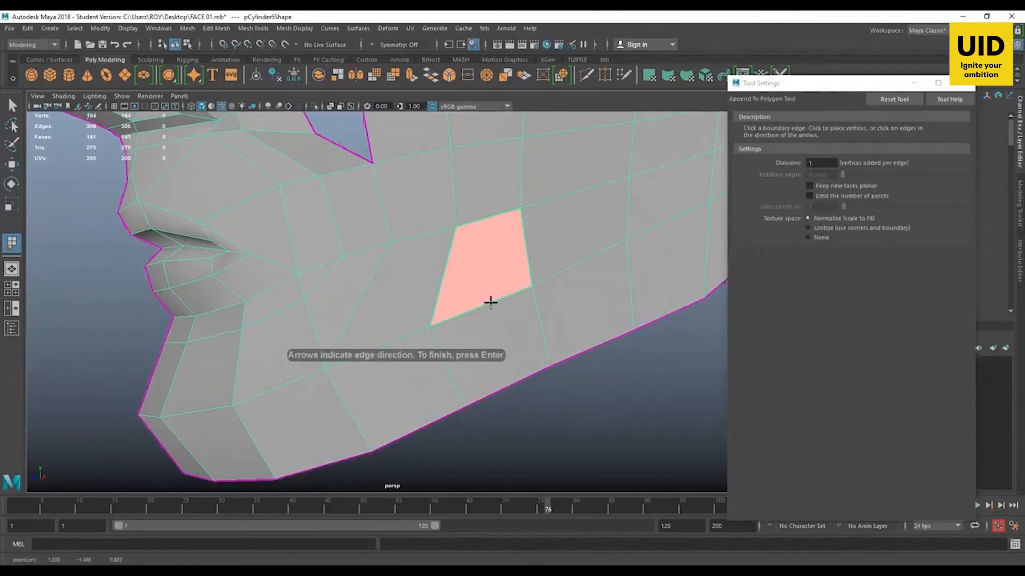
key("Return")
key("w")
left_click_drag(489, 336, 421, 304, "alt")
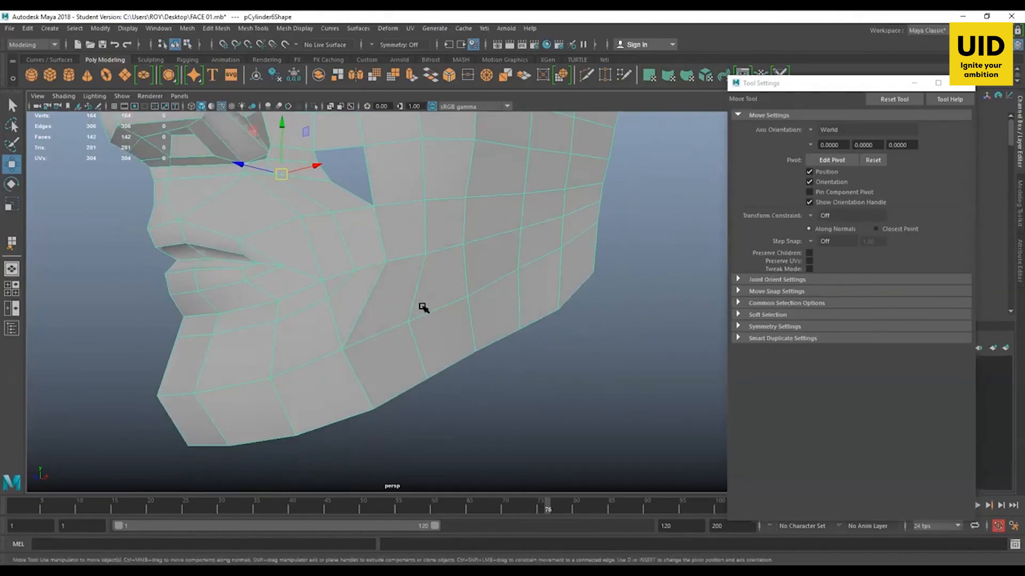
Step: Fit the jawline vertices beside the chin to the front reference's jaw outline
key("space")
key("space")
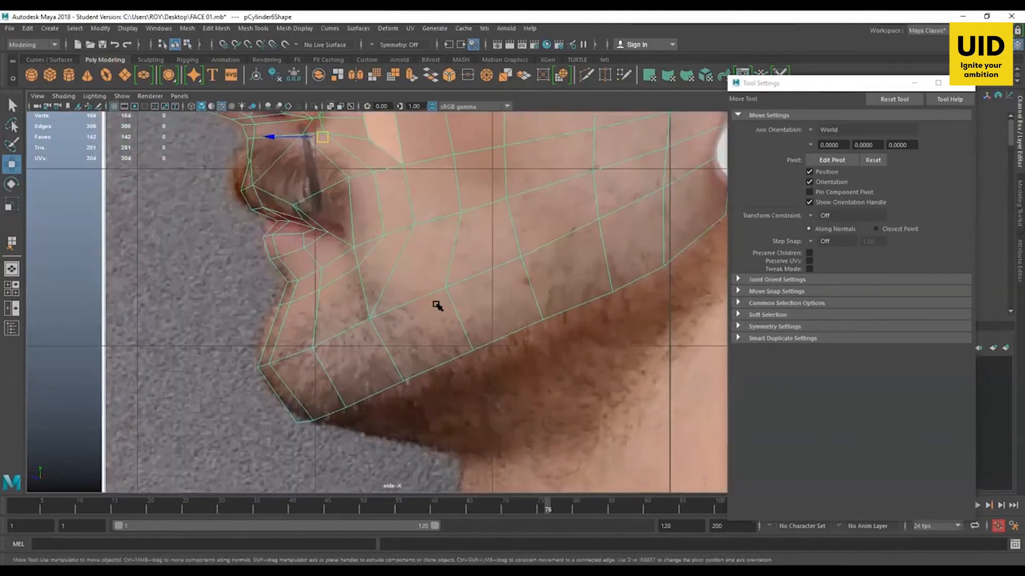
right_click_drag(447, 282, 389, 306)
left_click(370, 318)
key("space")
key("space")
left_click(414, 370)
left_click(450, 337)
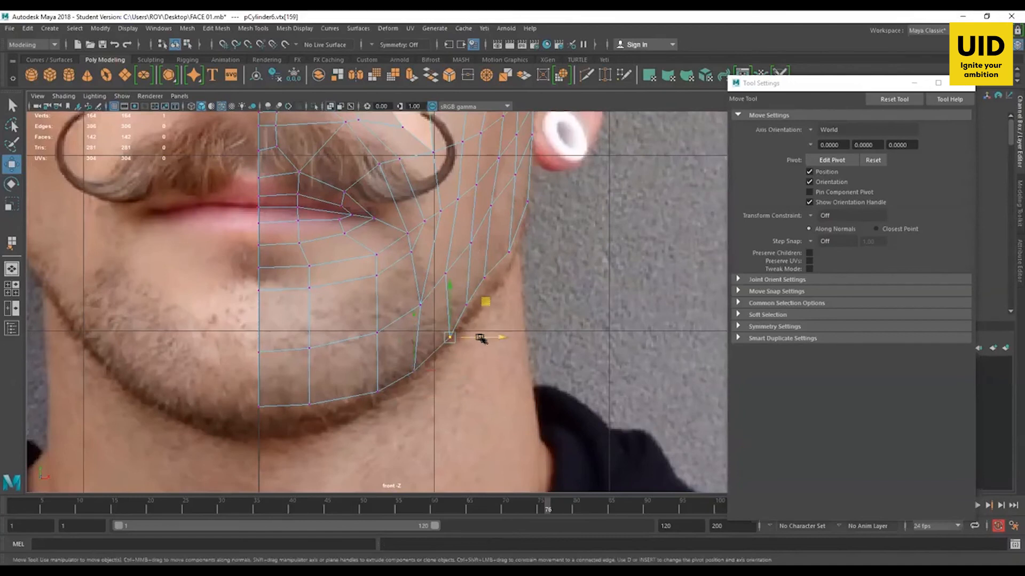
left_click_drag(480, 338, 476, 336)
Step: Move the remaining jawline vertices up toward the ear and a neighbouring side strip vertex to follow the front reference
left_click(487, 272)
left_click_drag(504, 274, 495, 306)
left_click(465, 306)
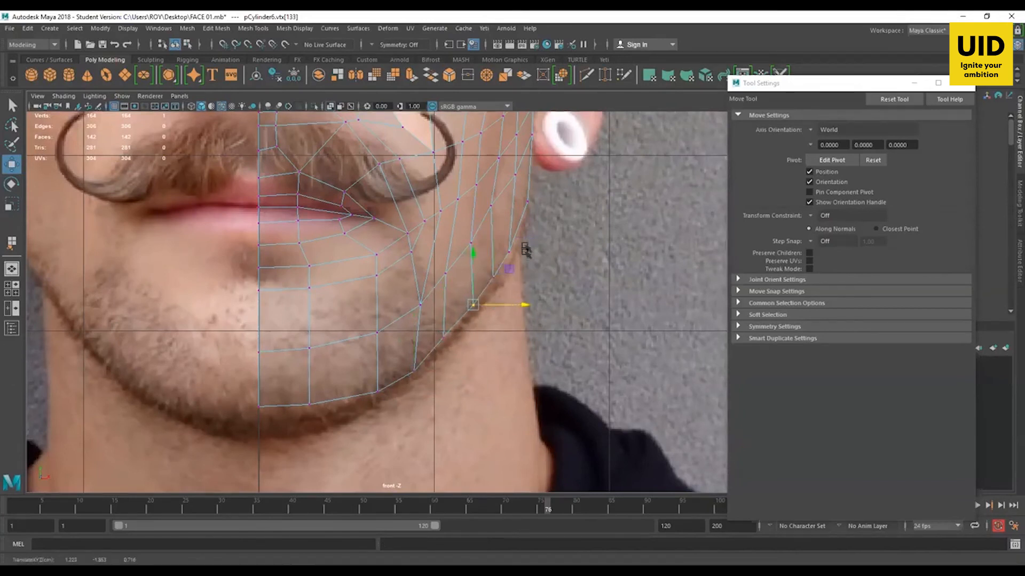
left_click(527, 202)
middle_click_drag(502, 210, 505, 229, "alt")
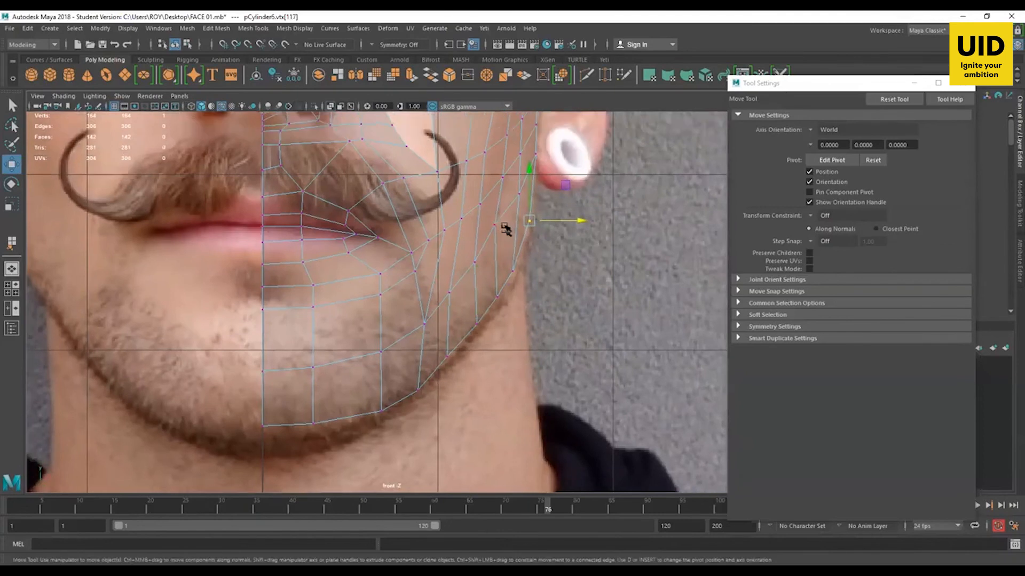
left_click_drag(487, 232, 521, 219)
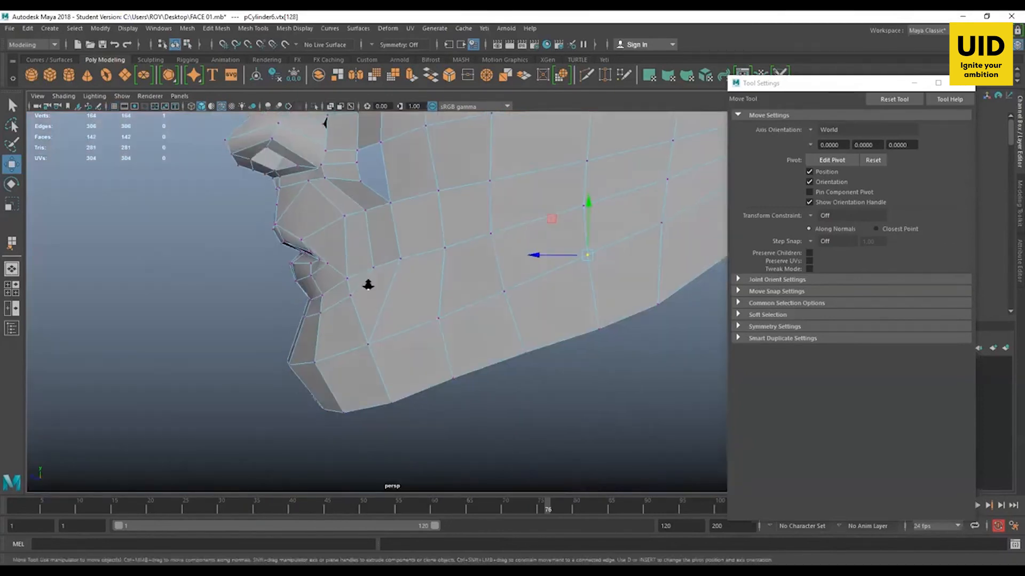
Step: Spin the slanted edge in the filled area below the mouth corner forward to improve the edge flow
left_click_drag(366, 283, 583, 405, "alt")
key("ctrl+alt+Right")
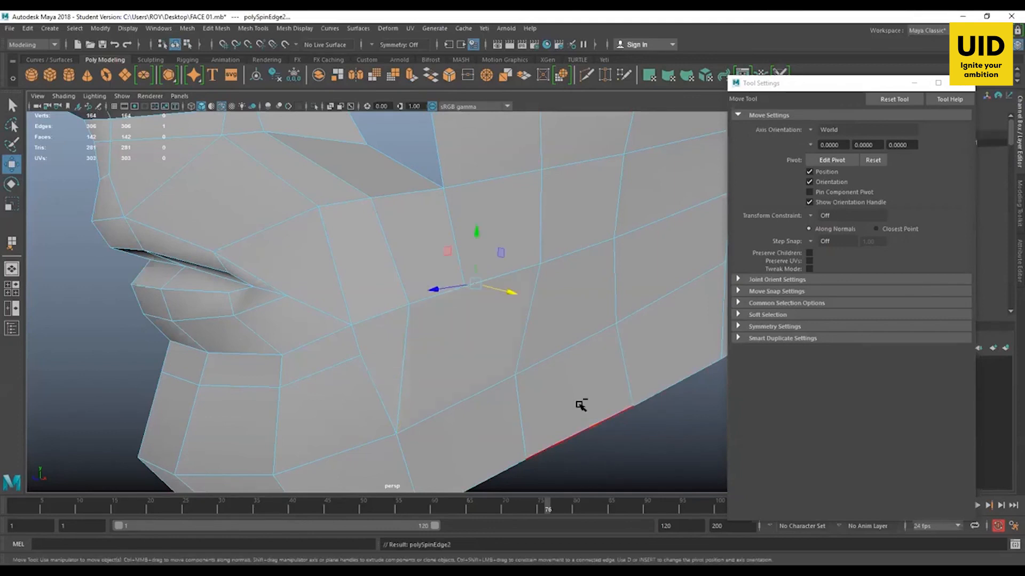
Step: Try spinning the slanted edges in the filled area behind the mouth corner forward, one after another
key("ctrl+alt+Right")
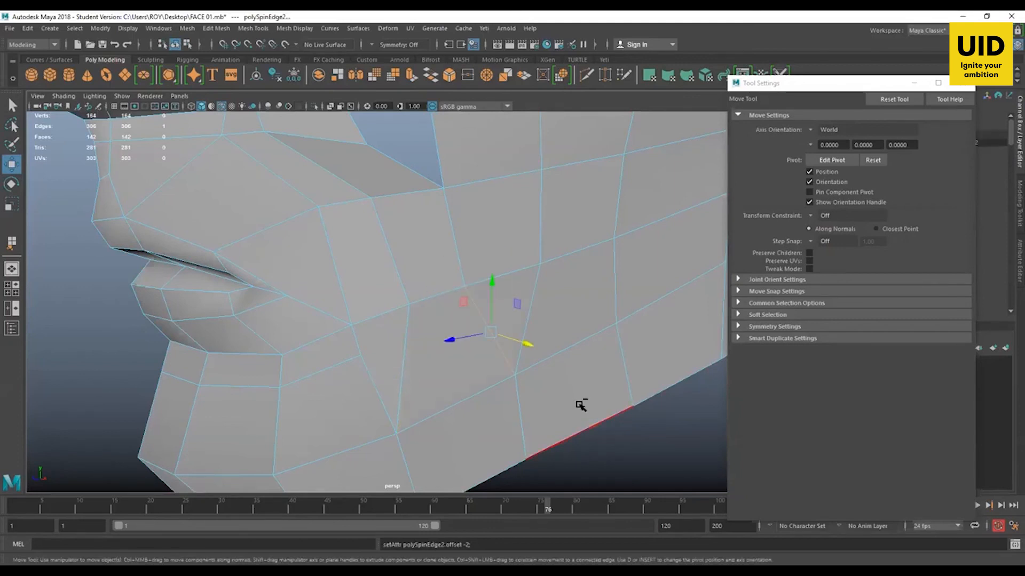
right_click_drag(505, 366, 438, 366, "alt")
left_click_drag(481, 341, 416, 325, "alt")
left_click(461, 316)
key("ctrl+alt+Right")
key("ctrl+alt+Right")
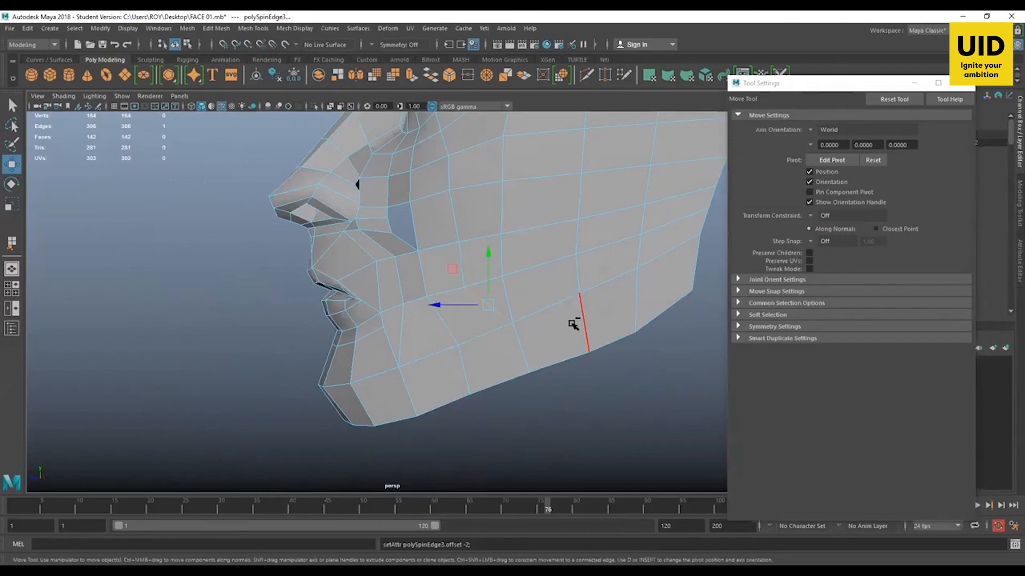
Step: Undo the recent edge spins behind the mouth corner
key("ctrl+z")
key("ctrl+z")
key("ctrl+z")
key("ctrl+z")
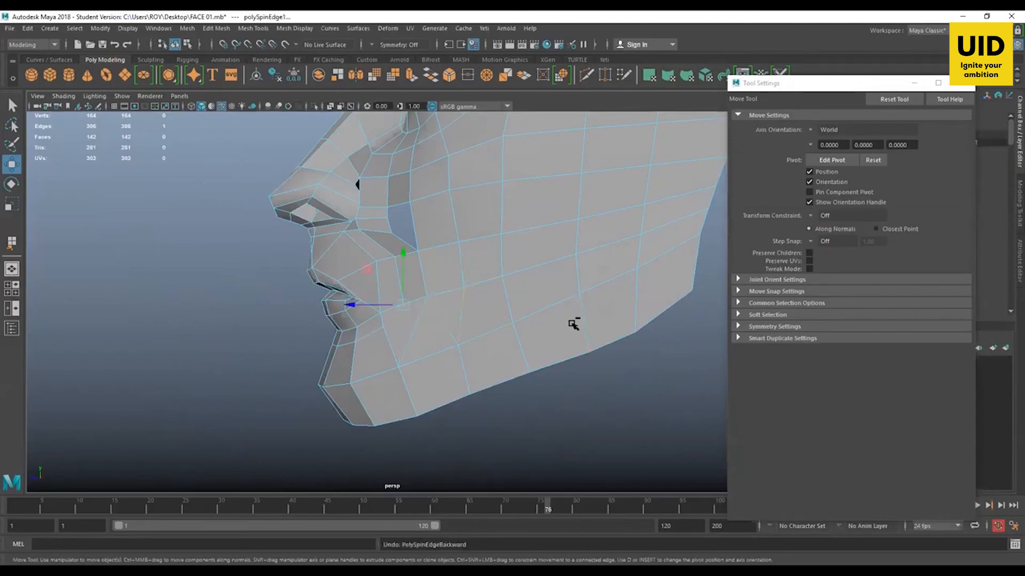
key("ctrl+z")
Step: Spin the slanted edge just below the mouth corner backward repeatedly to rework the cheek's edge flow
left_click_drag(382, 323, 450, 331, "alt")
right_click_drag(450, 332, 462, 363, "alt")
middle_click_drag(463, 363, 521, 385, "alt")
right_click_drag(405, 314, 376, 308, "alt")
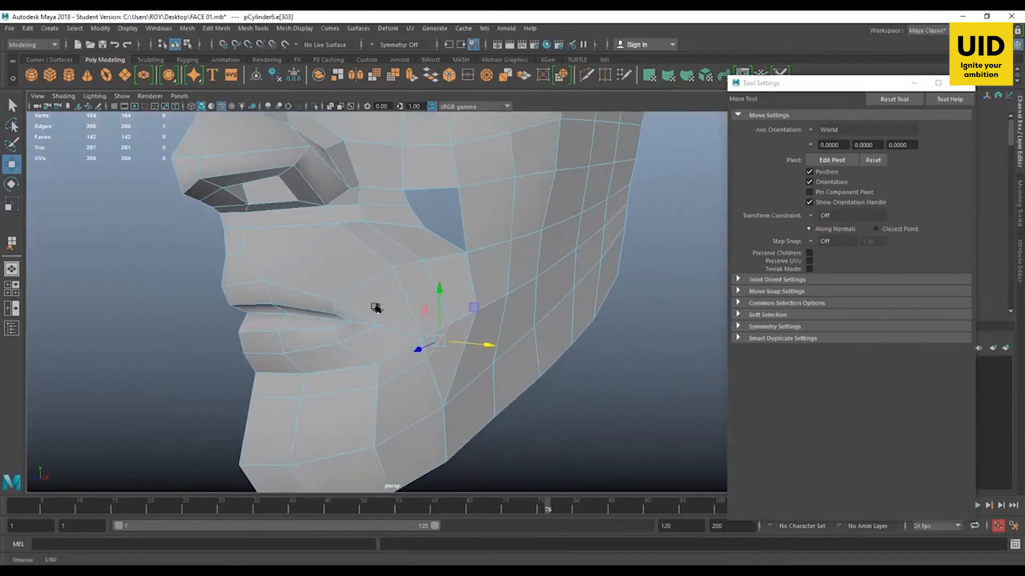
right_click_drag(443, 348, 430, 343, "alt")
left_click_drag(435, 345, 395, 347, "alt")
right_click_drag(427, 346, 472, 346, "alt")
middle_click_drag(471, 346, 484, 369, "alt")
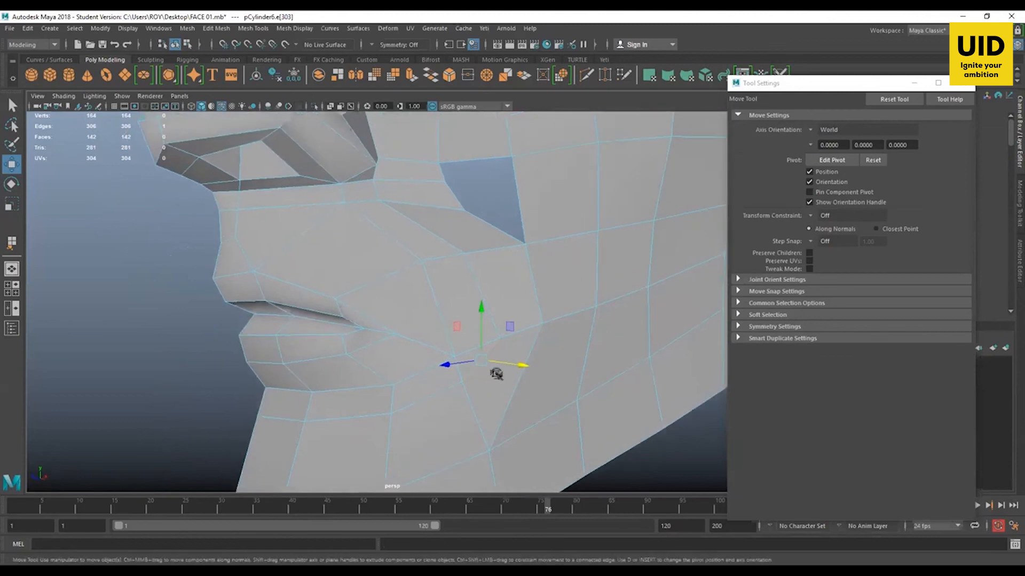
left_click(465, 352)
key("ctrl+alt+Left")
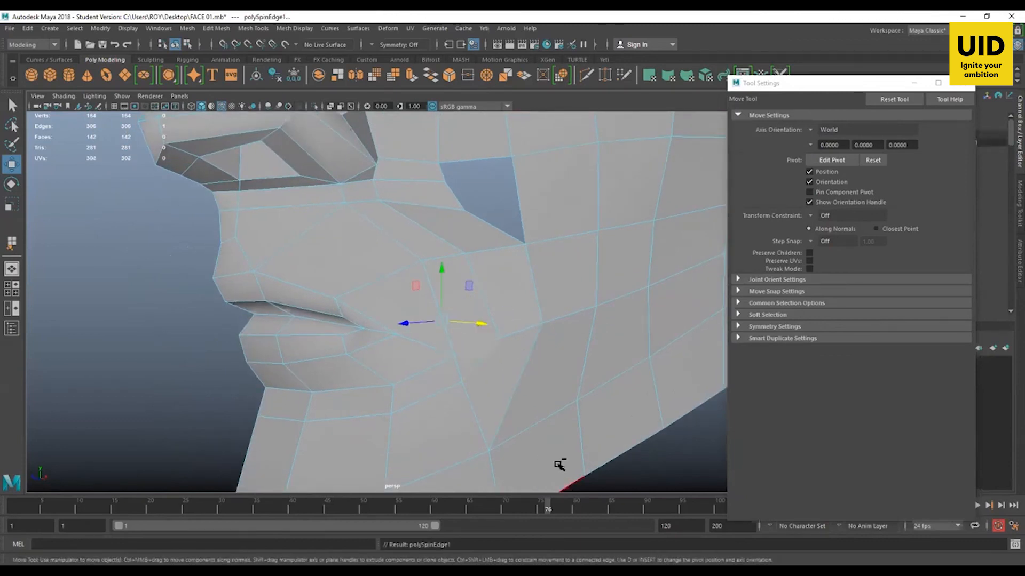
key("ctrl+alt+Left")
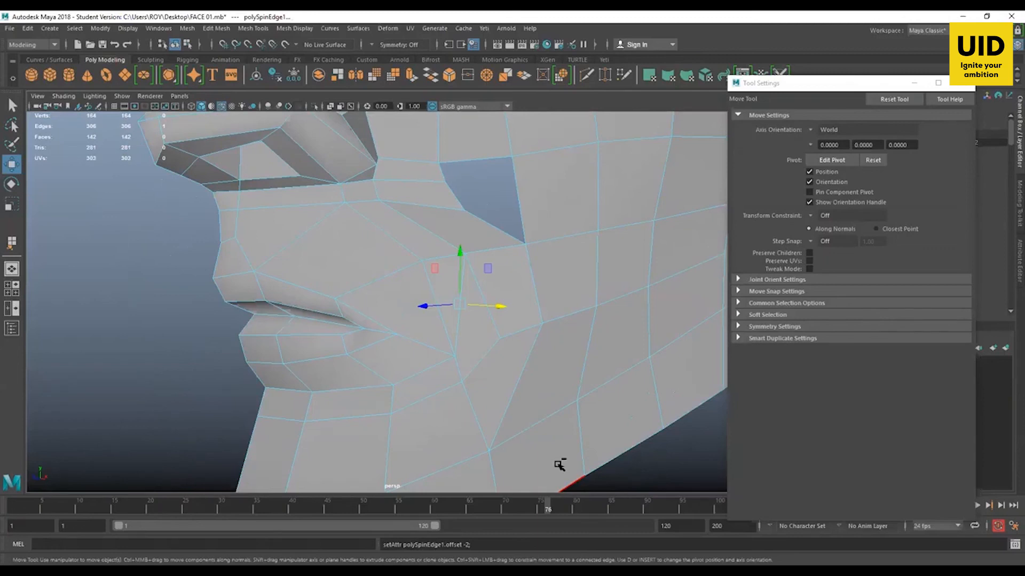
key("ctrl+alt+Left")
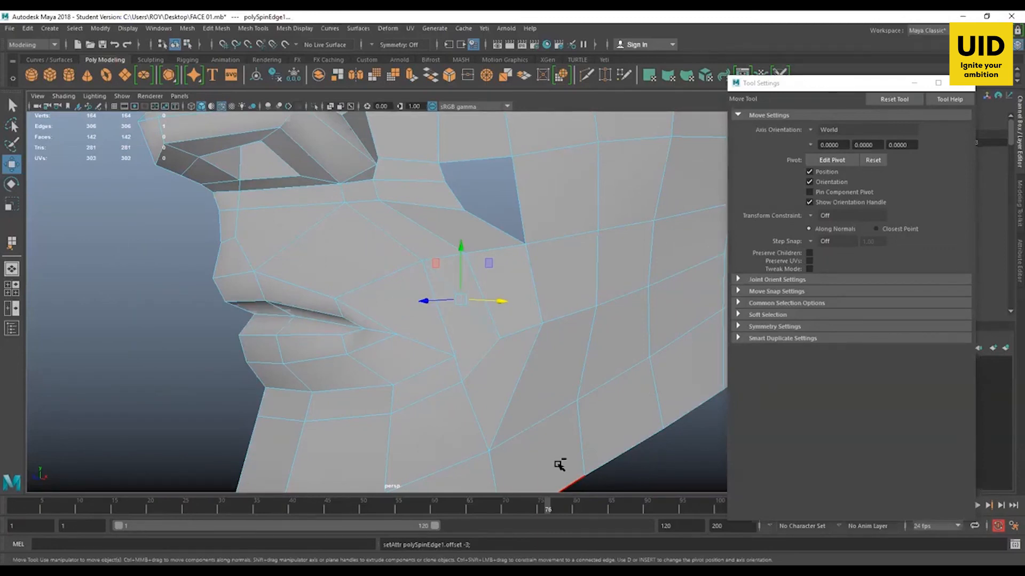
key("ctrl+alt+Left")
key("ctrl+alt+Left")
Step: Examine the topology around the nostril wing, upper lip and open cheek hole from several angles with the vertices shown
left_click_drag(559, 464, 434, 252, "alt")
right_click_drag(434, 251, 436, 312, "alt")
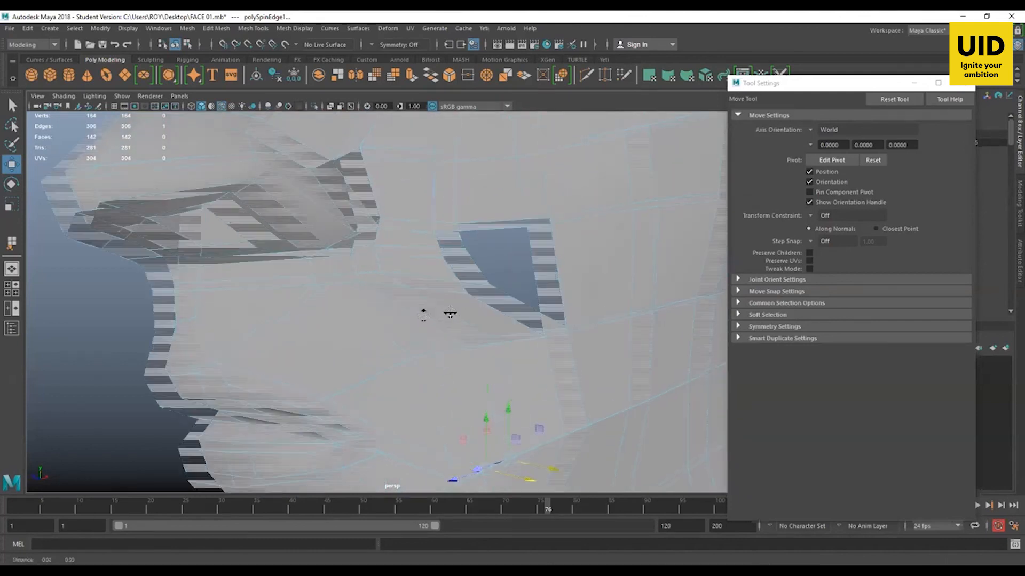
left_click_drag(436, 312, 400, 279, "alt")
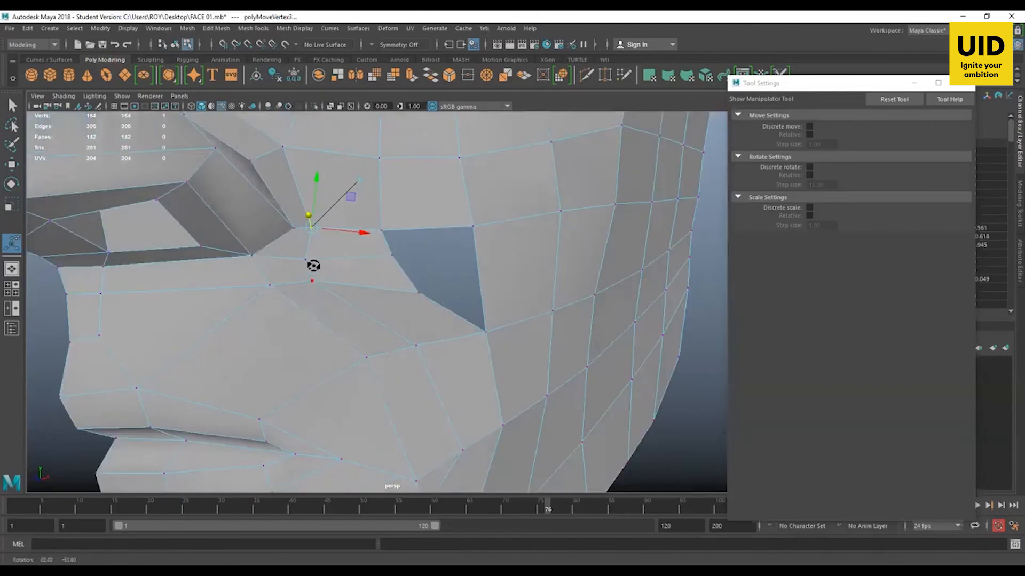
left_click_drag(313, 263, 323, 319, "alt")
right_click_drag(323, 319, 425, 345, "alt")
left_click_drag(426, 346, 423, 352, "alt")
middle_click_drag(390, 293, 348, 235, "alt")
key("w")
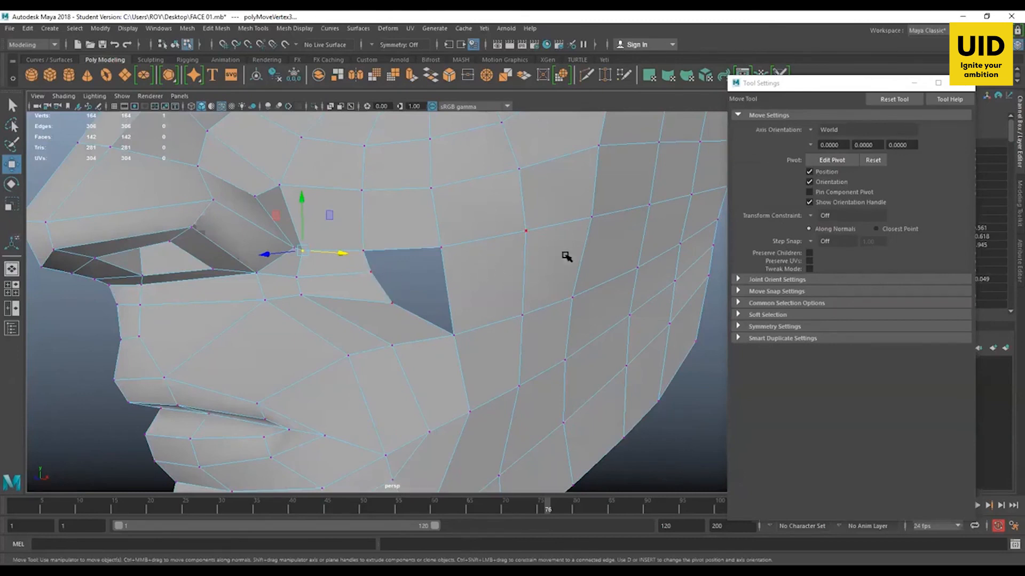
right_click_drag(451, 290, 462, 311, "alt")
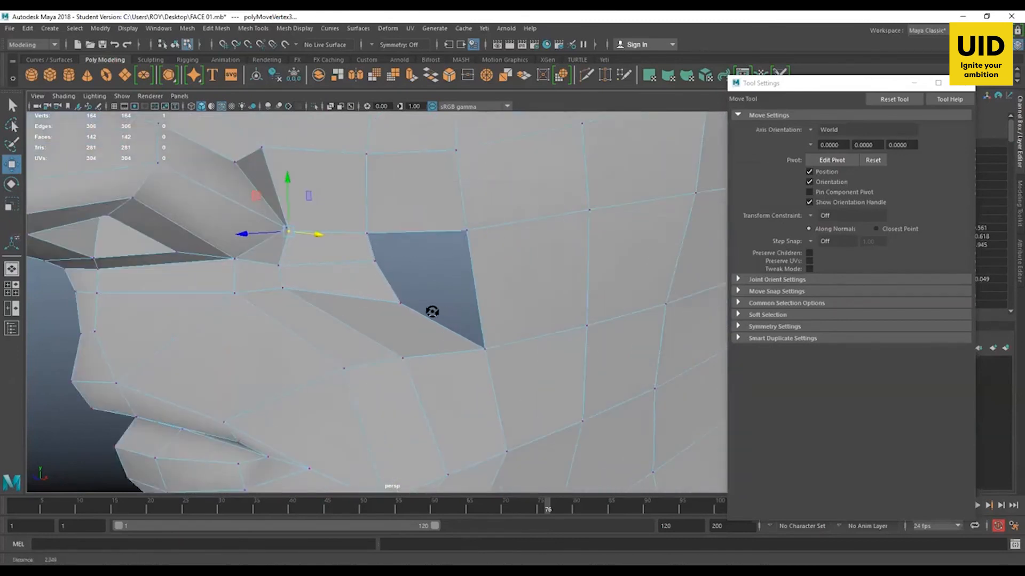
left_click_drag(432, 312, 470, 320, "alt")
right_click_drag(434, 315, 449, 319, "alt")
middle_click_drag(441, 321, 453, 290, "alt")
left_click_drag(481, 305, 427, 283, "alt")
right_click_drag(428, 283, 393, 298, "alt")
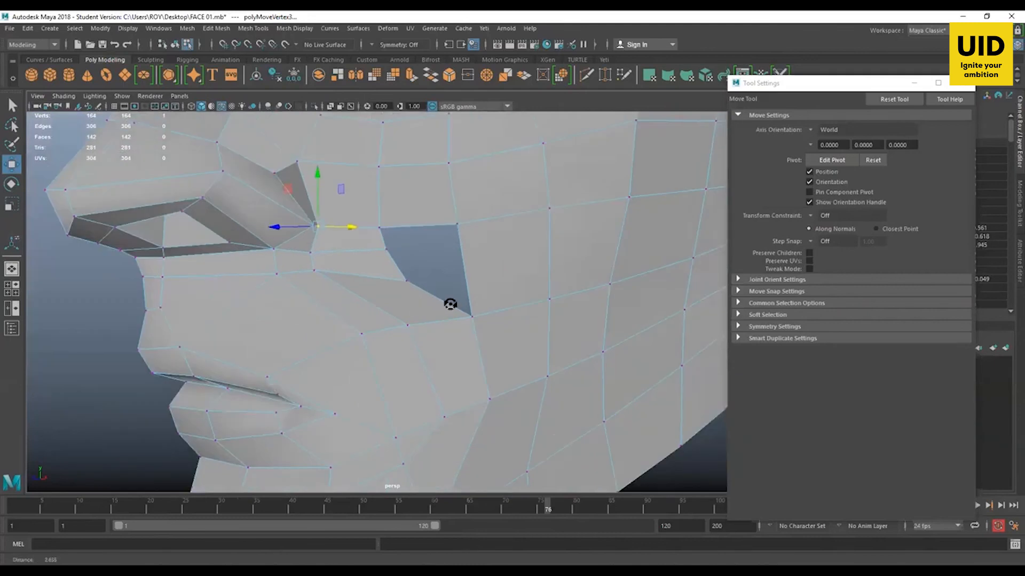
left_click_drag(450, 304, 536, 258, "alt")
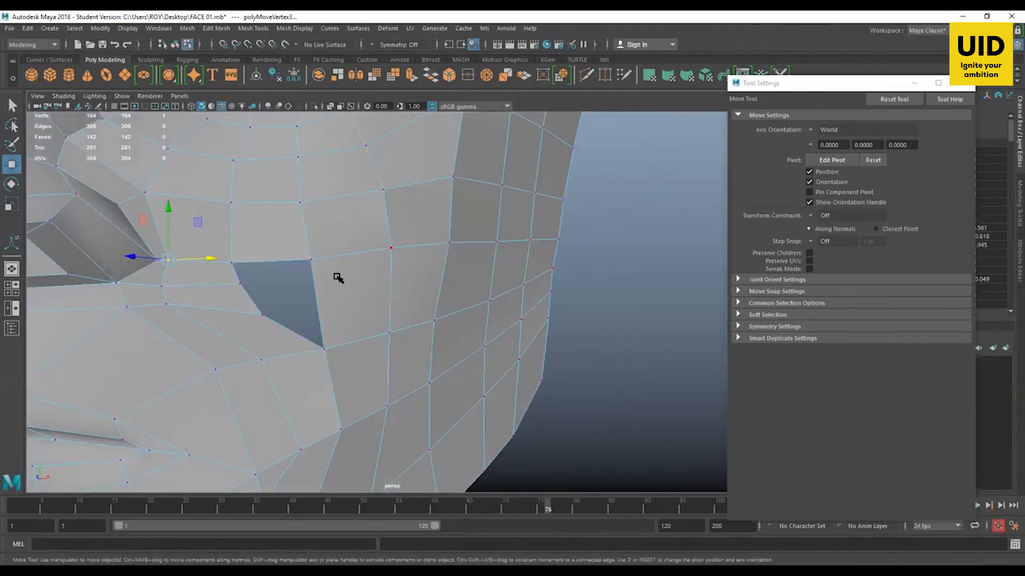
left_click_drag(263, 300, 446, 291, "alt")
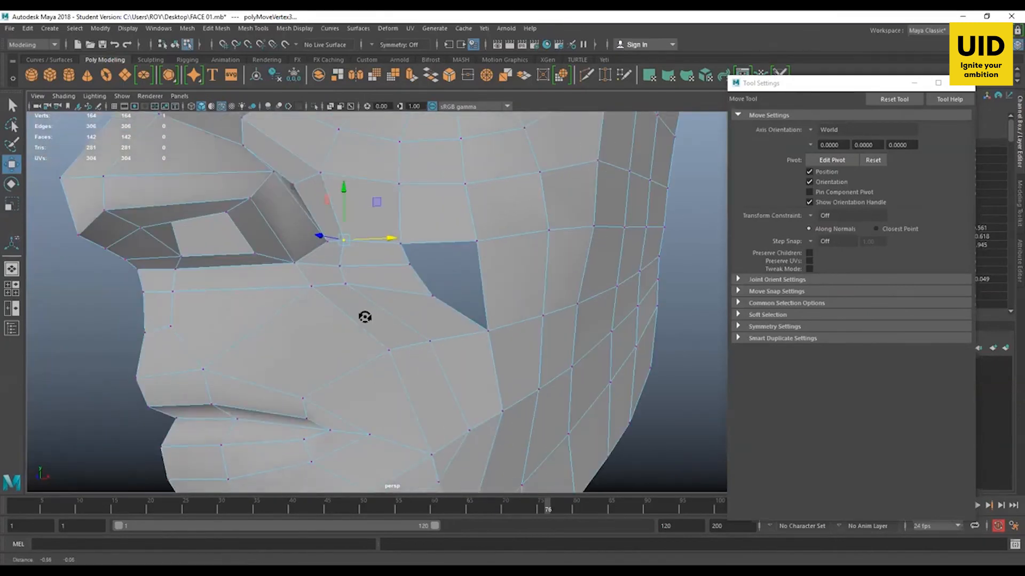
left_click_drag(364, 317, 393, 320, "alt")
left_click_drag(461, 303, 388, 281, "alt")
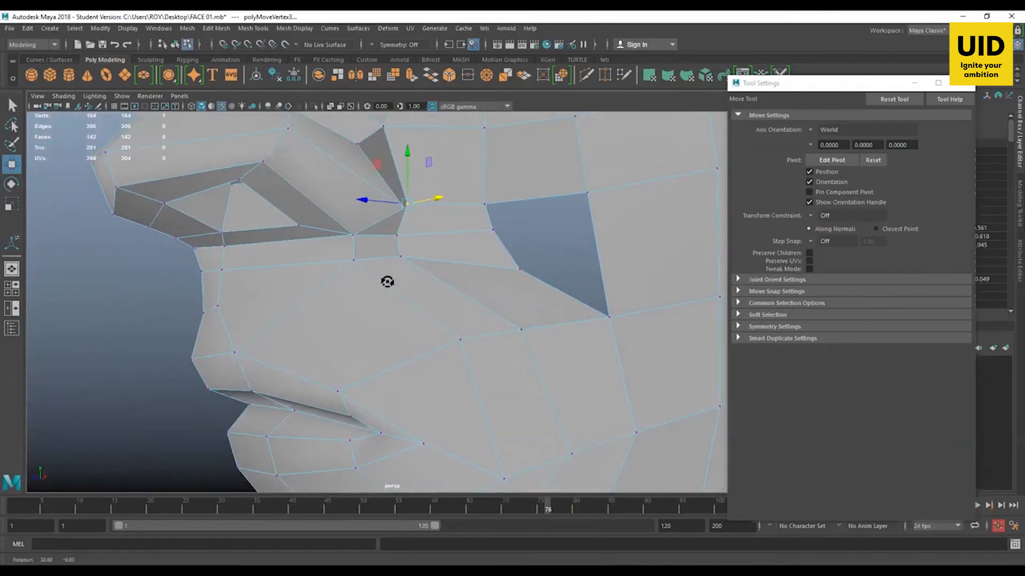
left_click_drag(387, 281, 247, 274, "alt")
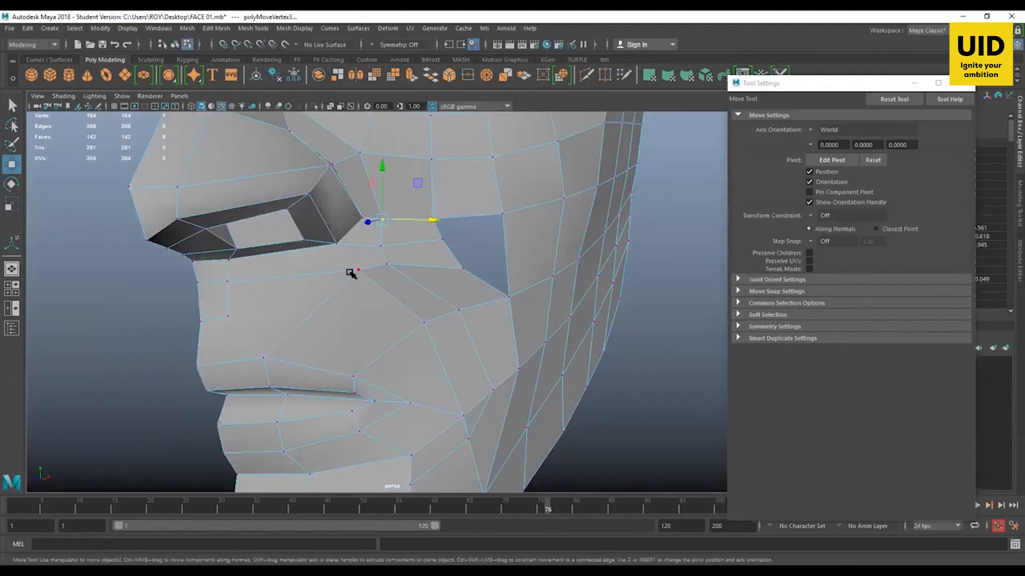
left_click_drag(389, 293, 334, 293, "alt")
scroll(393, 293, "up", 3)
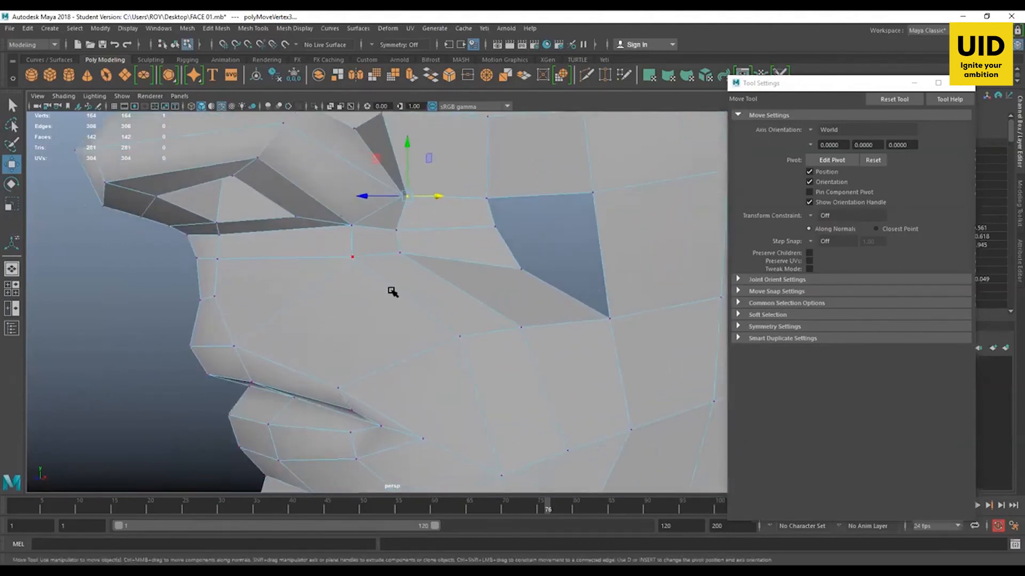
scroll(393, 292, "up", 2)
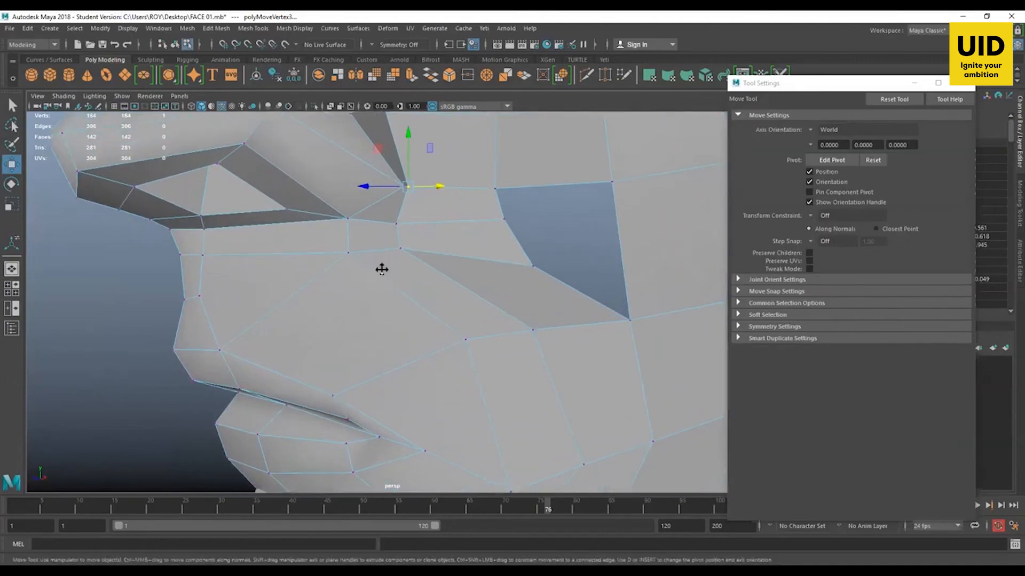
left_click_drag(379, 267, 435, 267, "alt")
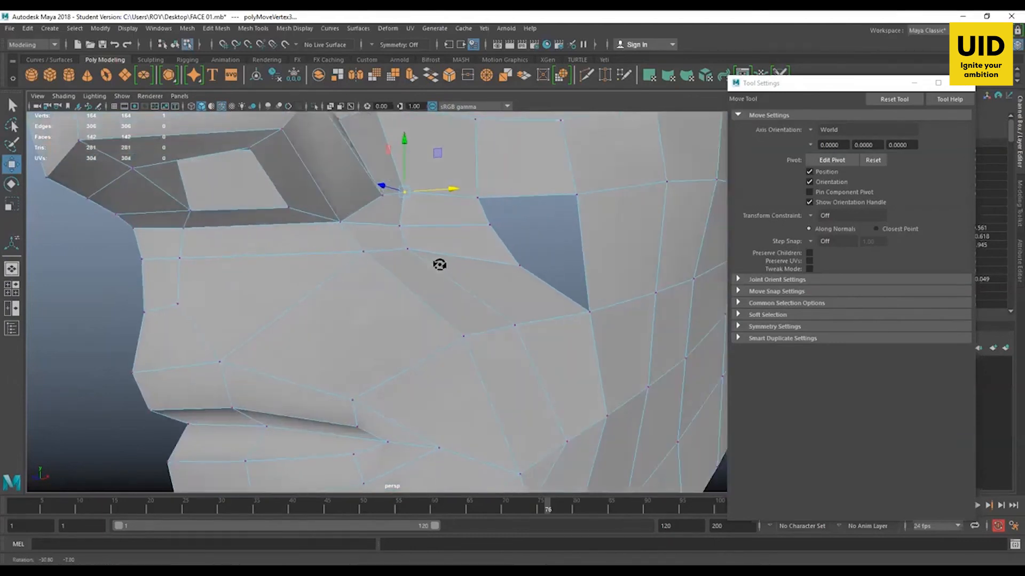
Step: In the front view, nudge the two vertices below the nostril inward and slightly down to even out the upper lip mesh
key("space")
key("space")
left_click_drag(402, 367, 396, 367)
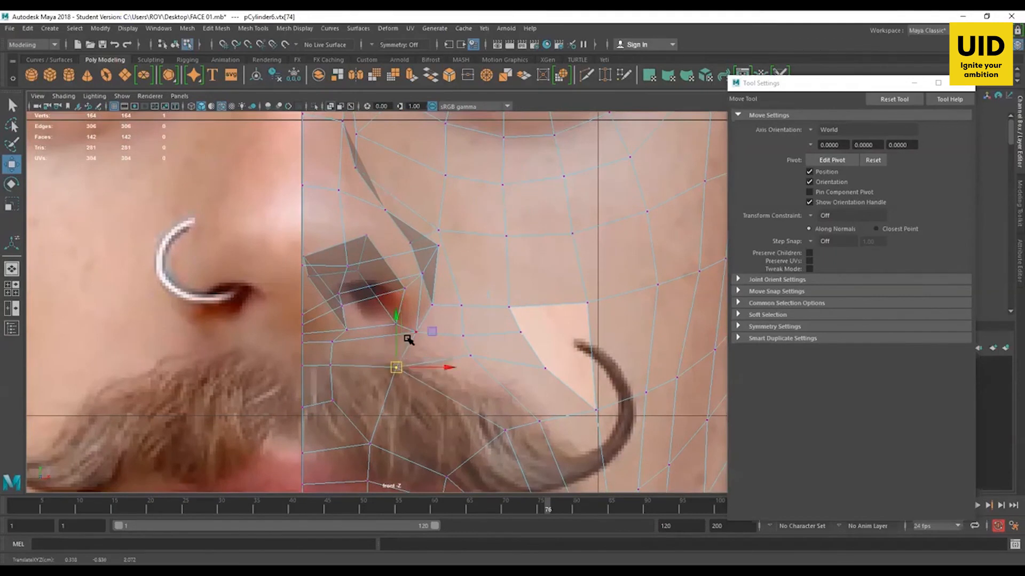
left_click(416, 332)
left_click_drag(419, 332, 410, 337)
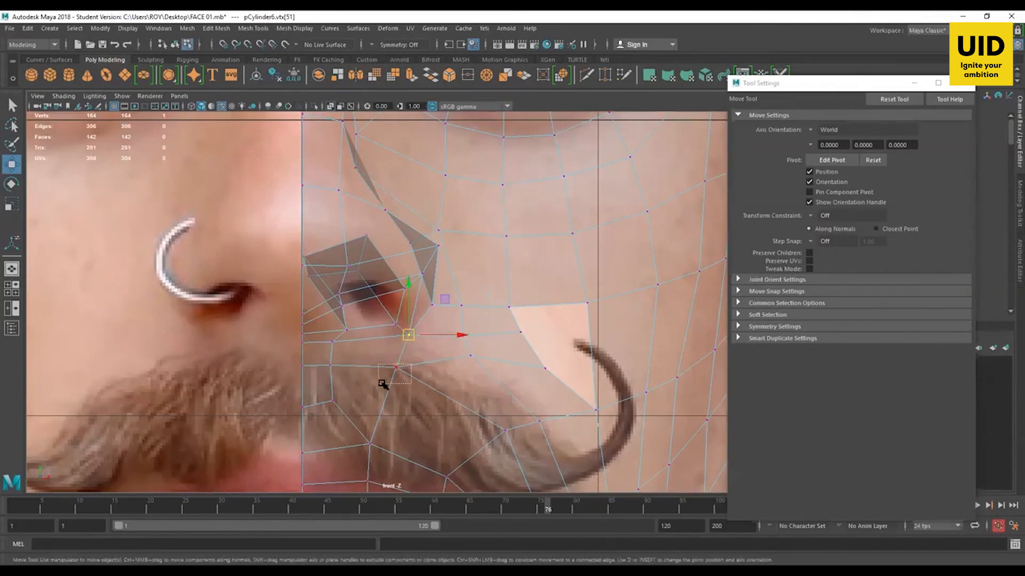
left_click(395, 367)
left_click_drag(394, 373, 390, 373)
middle_click_drag(472, 374, 476, 322, "alt")
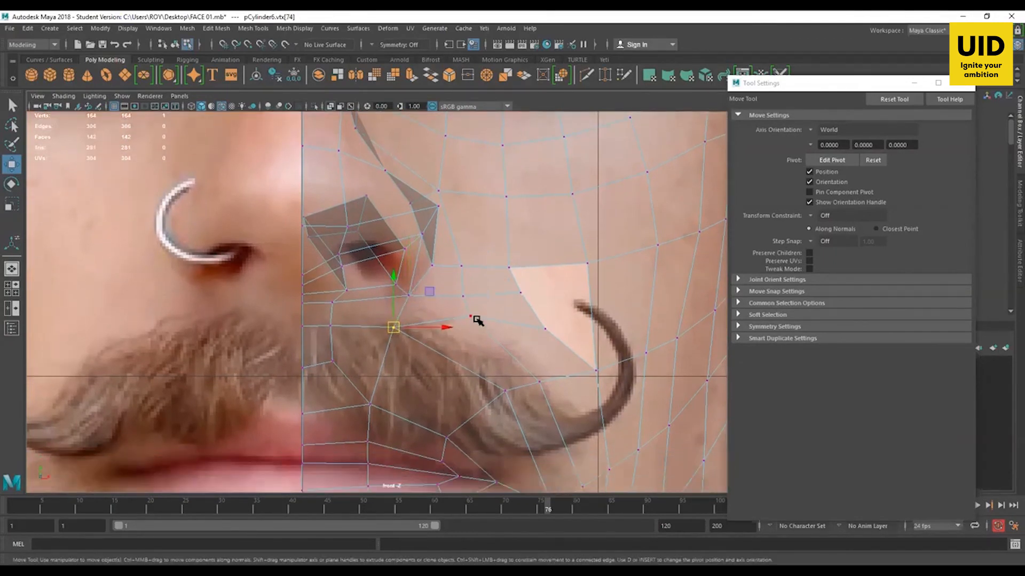
Step: Cut a new edge line with Multi-Cut from the vertex beside the nostril down through the upper lip to the mouth seam
left_click_drag(479, 314, 450, 335)
middle_click_drag(450, 335, 469, 302, "alt")
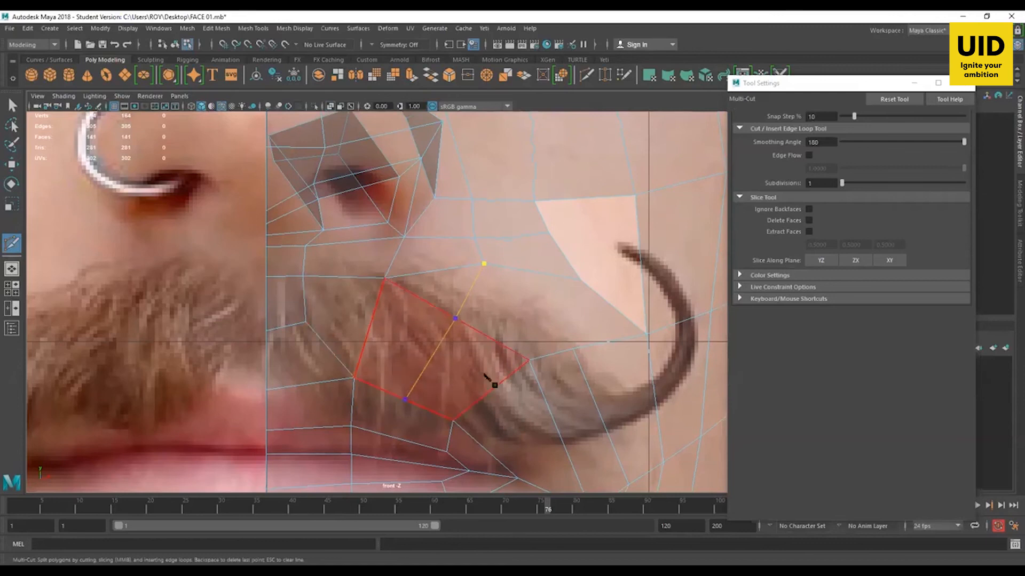
left_click(399, 439)
middle_click_drag(401, 460, 407, 368, "alt")
left_click(401, 396)
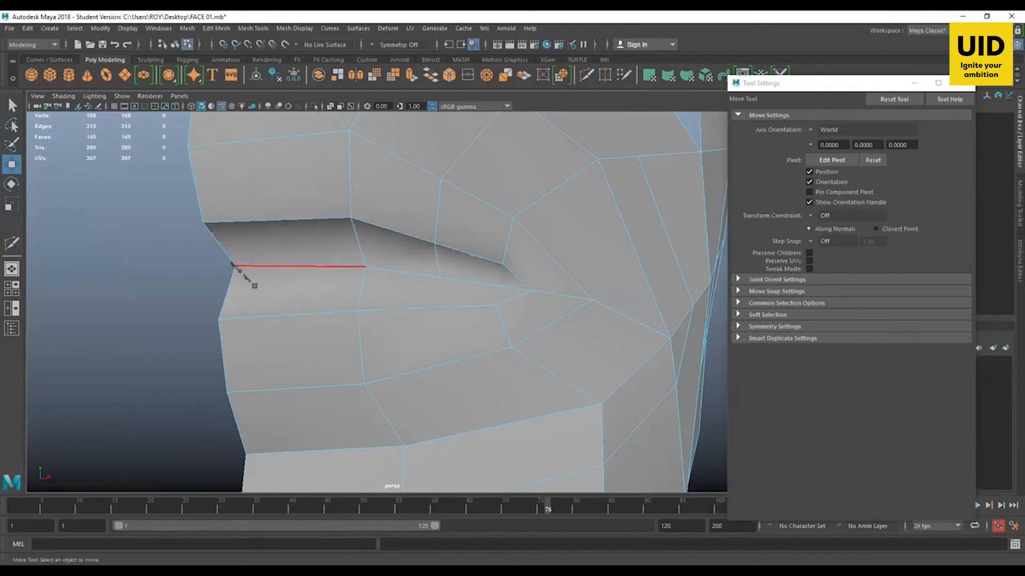
Step: Run a Multi-Cut line just above the mouth seam edge from the face's centre border to just past the mouth corner
right_click(238, 264)
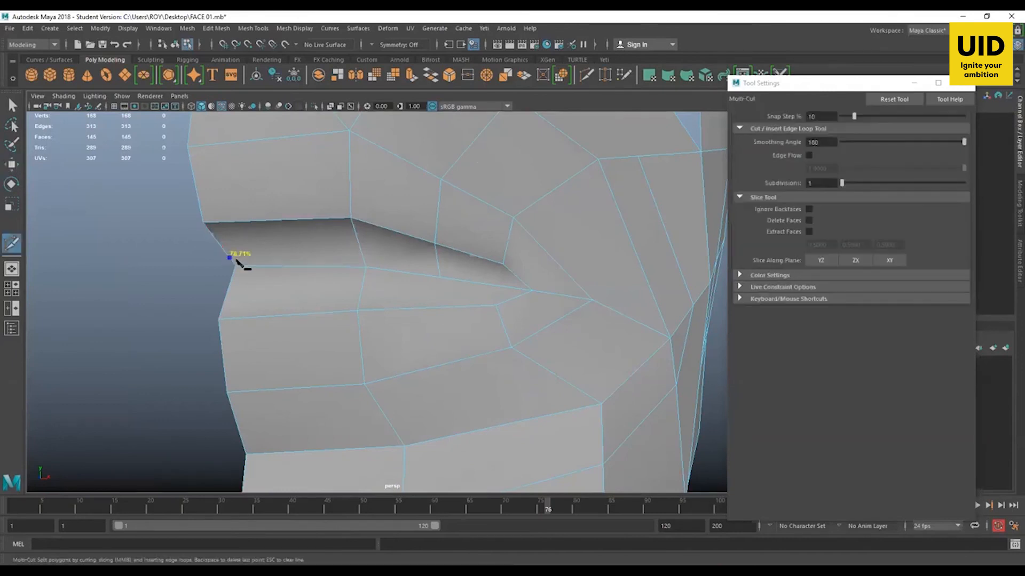
left_click(234, 261)
mouse_move(366, 264)
left_mouse_down()
mouse_move(357, 241)
mouse_move(367, 264)
left_mouse_up()
right_click_drag(373, 271, 457, 294, "alt")
left_click(455, 266)
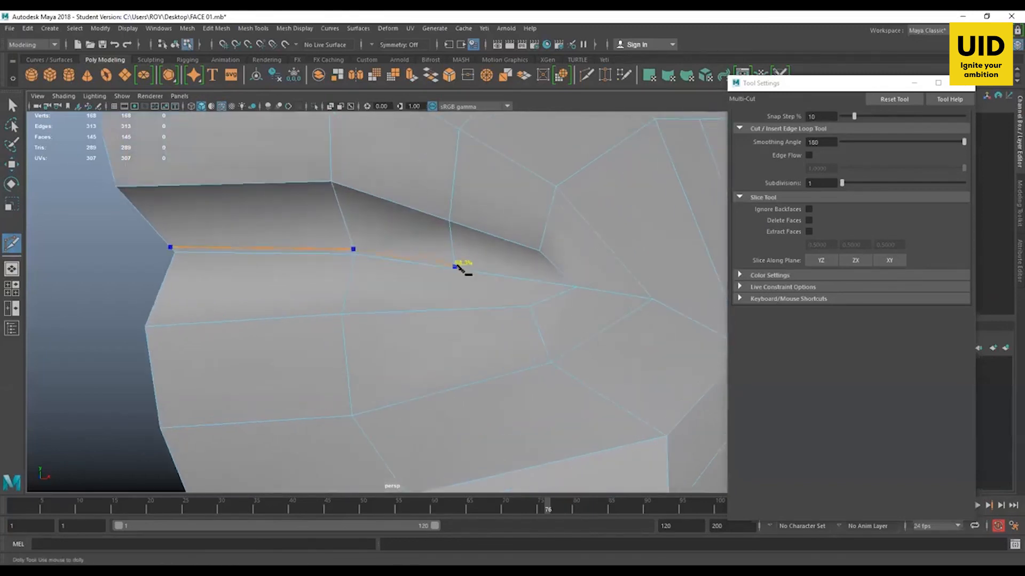
left_click_drag(456, 266, 455, 264)
left_click_drag(615, 299, 582, 290, "alt")
left_click(586, 283)
left_click(609, 290)
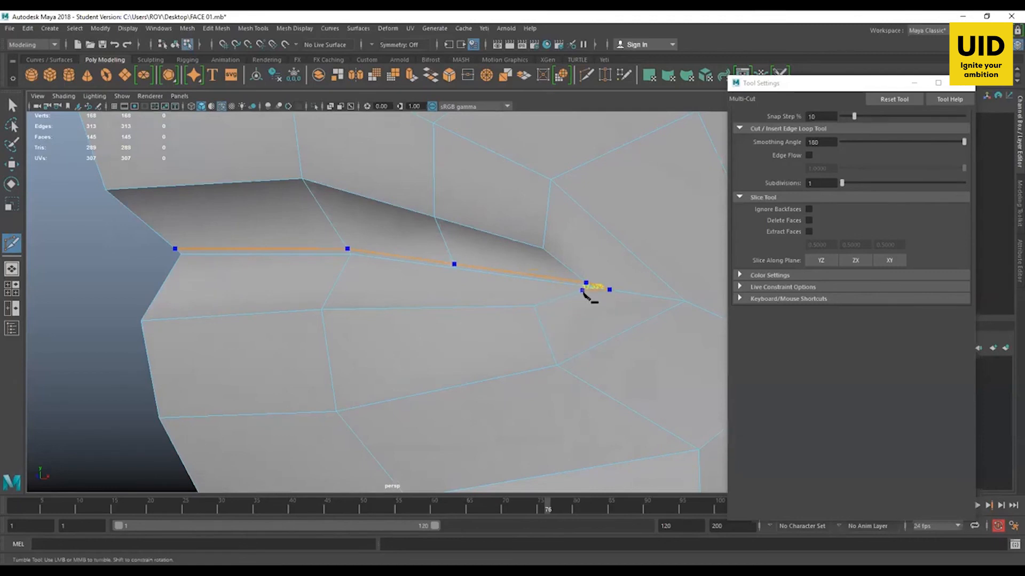
Step: Continue the cut back just below the mouth seam edge to the centre border and complete it
left_click_drag(465, 344, 461, 343, "alt")
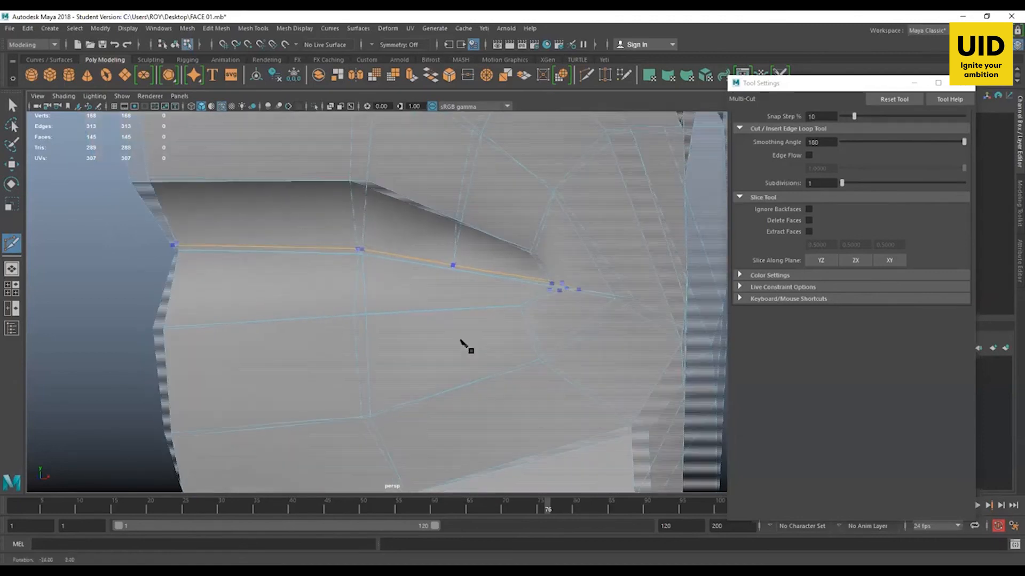
right_click_drag(461, 343, 416, 290, "alt")
left_click(354, 257)
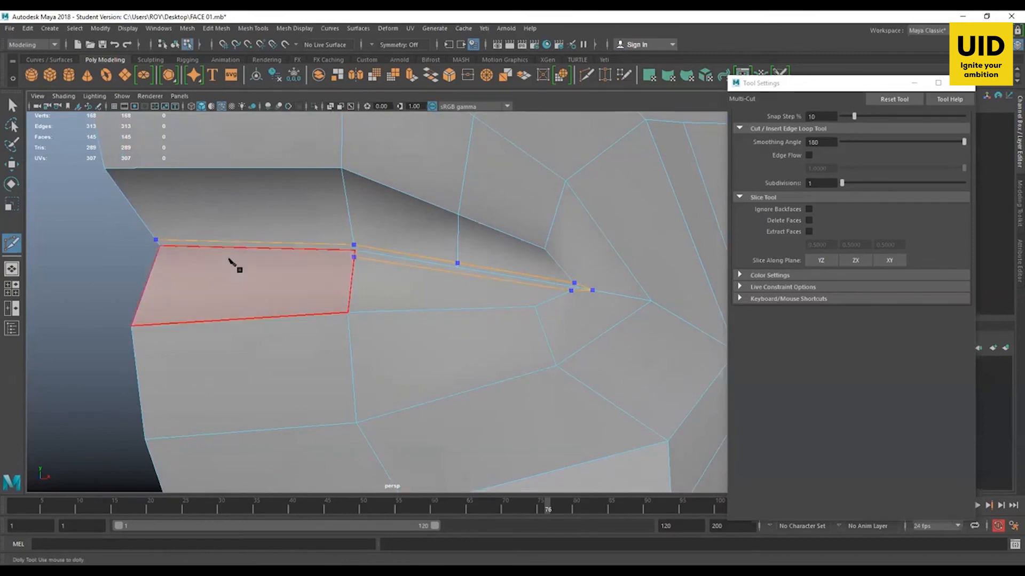
left_click(158, 256)
right_click(159, 256)
left_click_drag(227, 224, 229, 243)
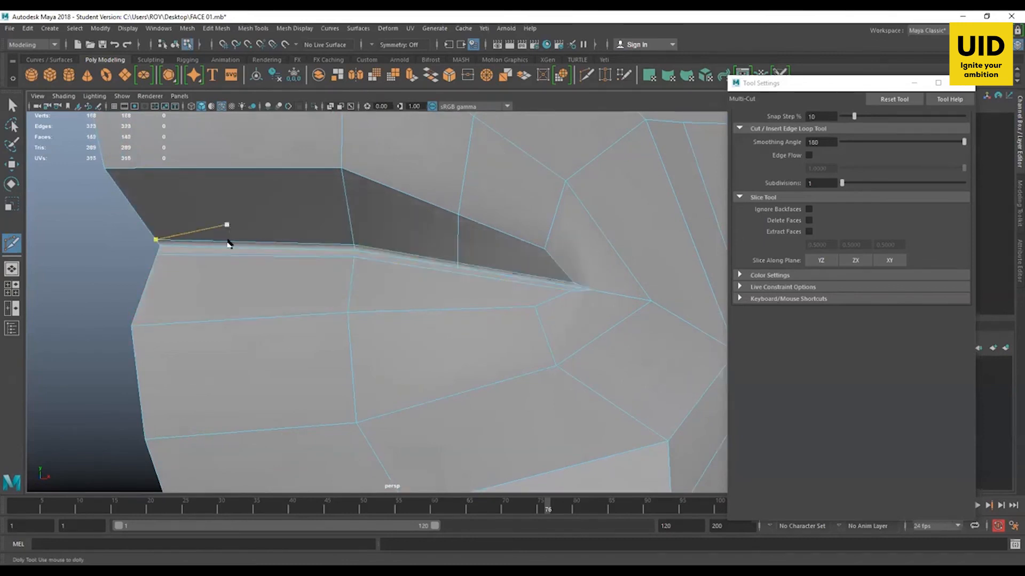
Step: Select the narrow strip of faces between the two cuts along the mouth seam, out to the mouth corner
key("w")
left_click(406, 259, "shift")
left_click(510, 277, "shift")
left_click(584, 289, "shift")
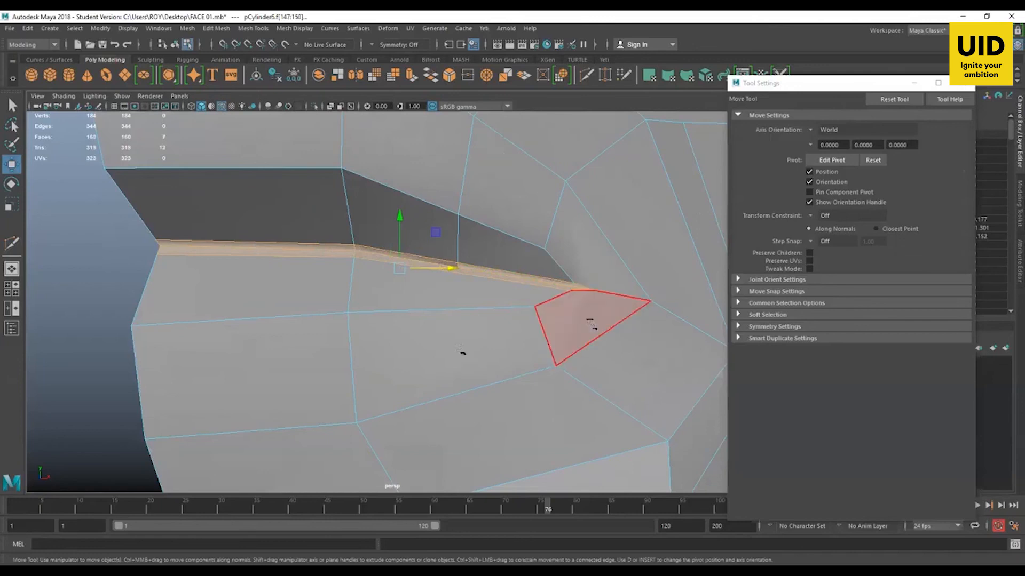
scroll(478, 379, "down", 8)
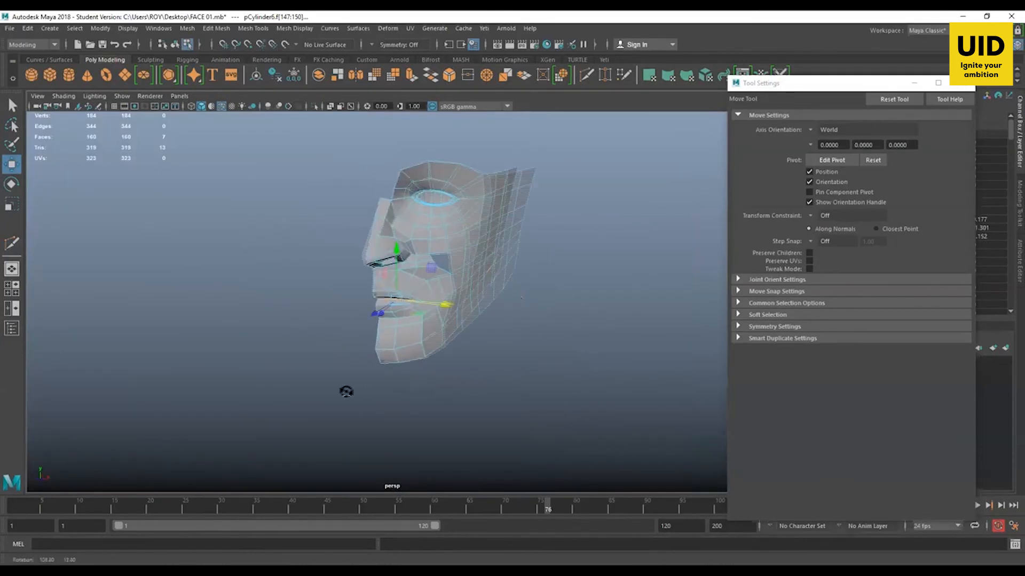